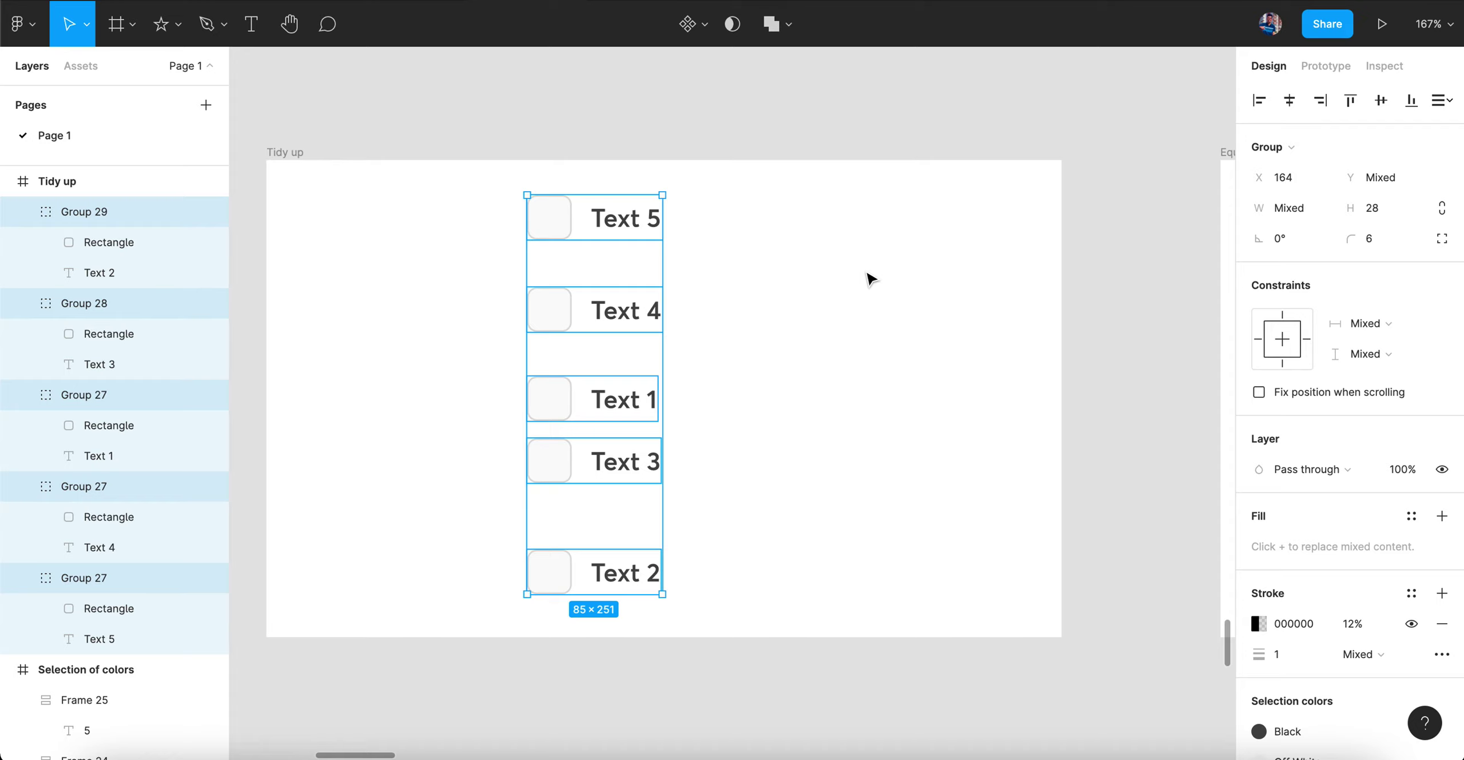
- Tidy up the five rows in the Tidy up frame so they are evenly spaced
mouse_move(631, 510)
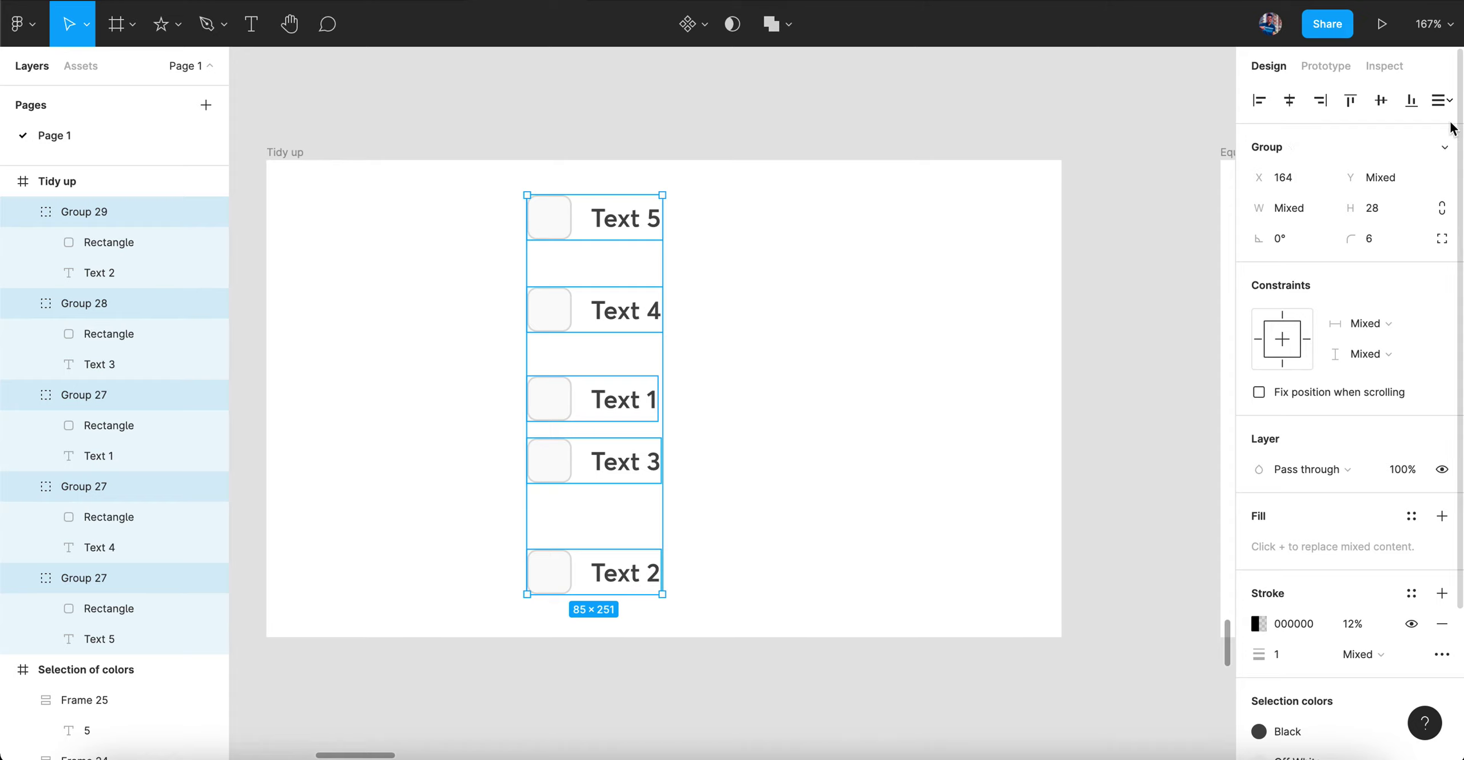
click(1443, 102)
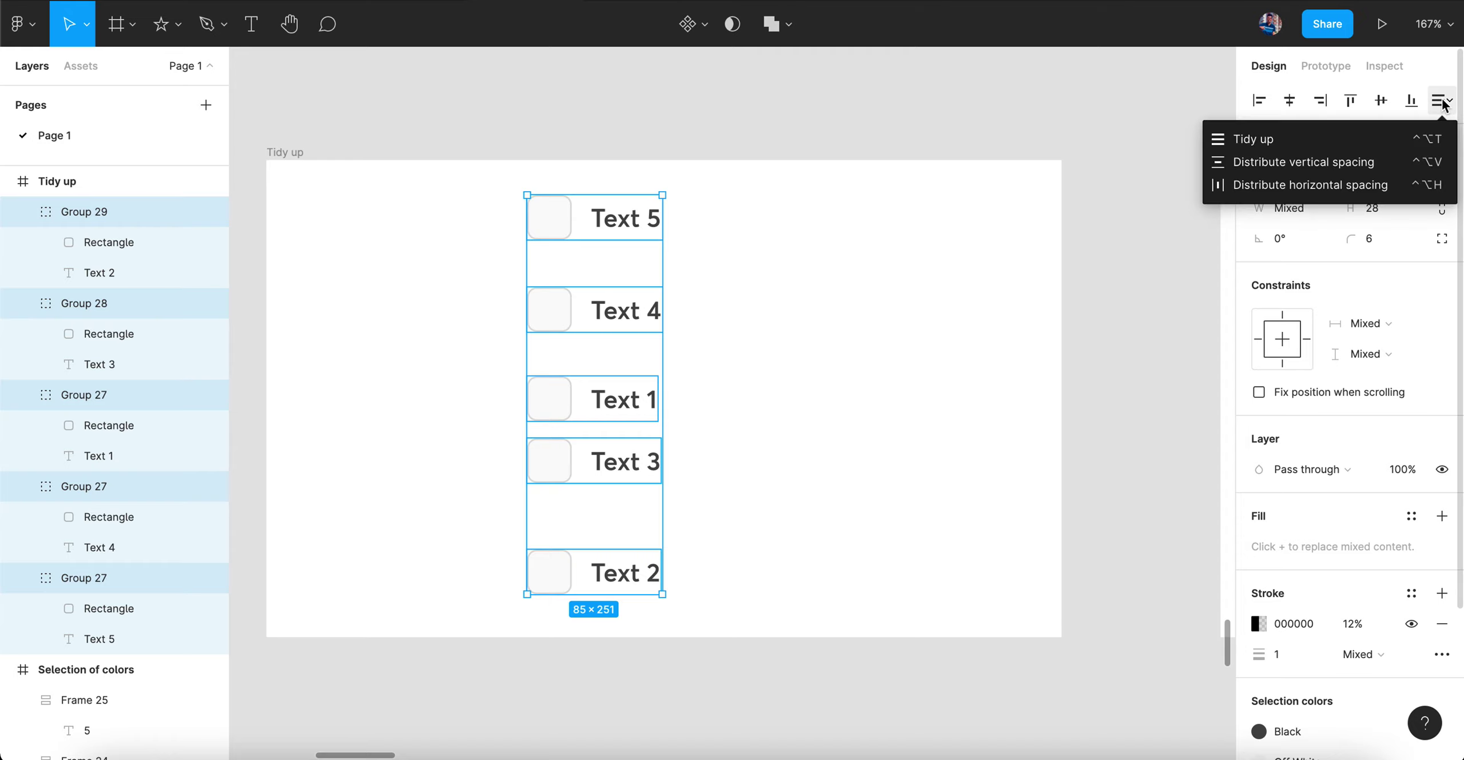
click(1351, 140)
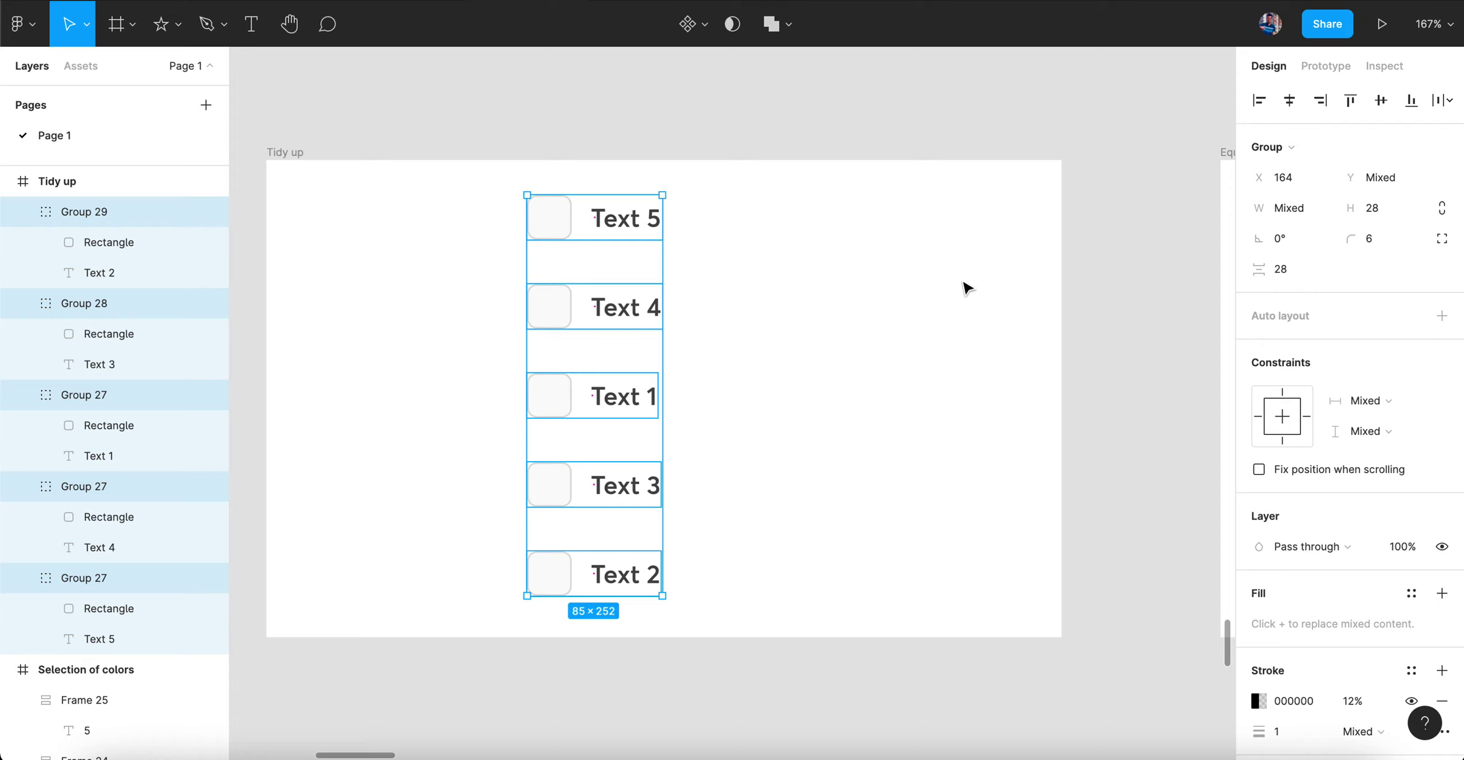
- Group the five rows as Group 41 and centre it horizontally and vertically in the frame
mouse_move(590, 227)
key(ctrl+g)
click(1289, 100)
click(1380, 100)
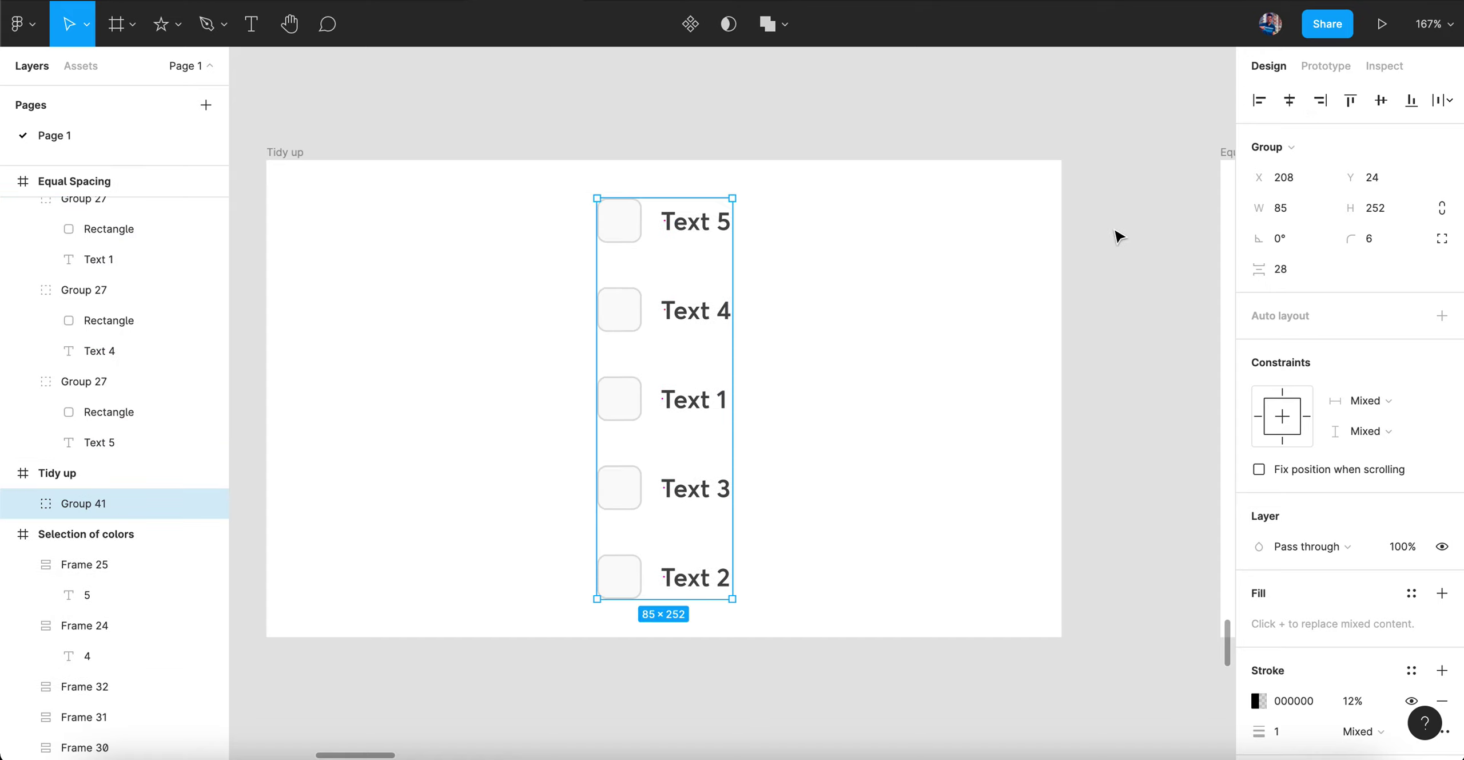
click(1119, 236)
- In the Equal Spacing frame, group the five rows, centre them, then ungroup them
key(n)
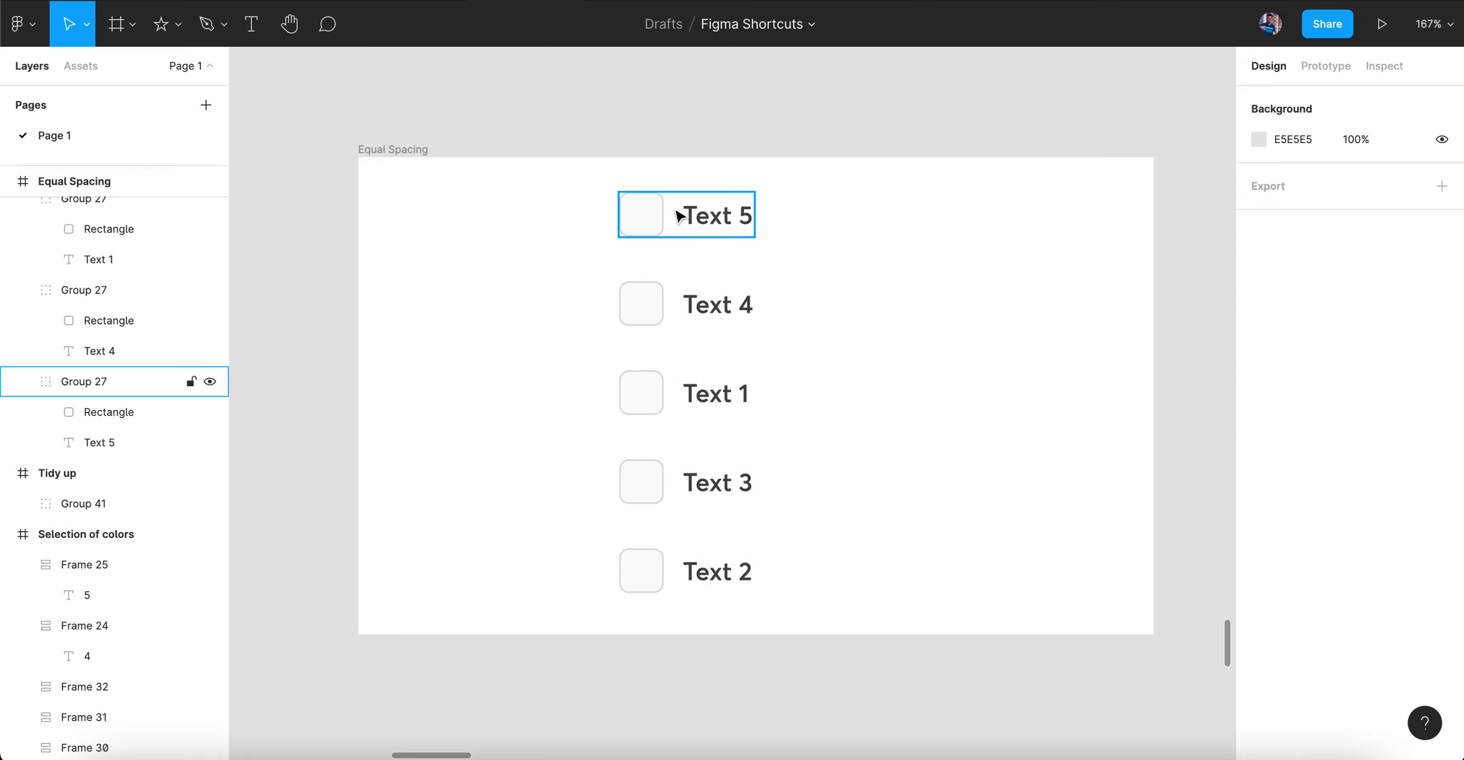
drag(578, 186, 809, 612)
key(ctrl+g)
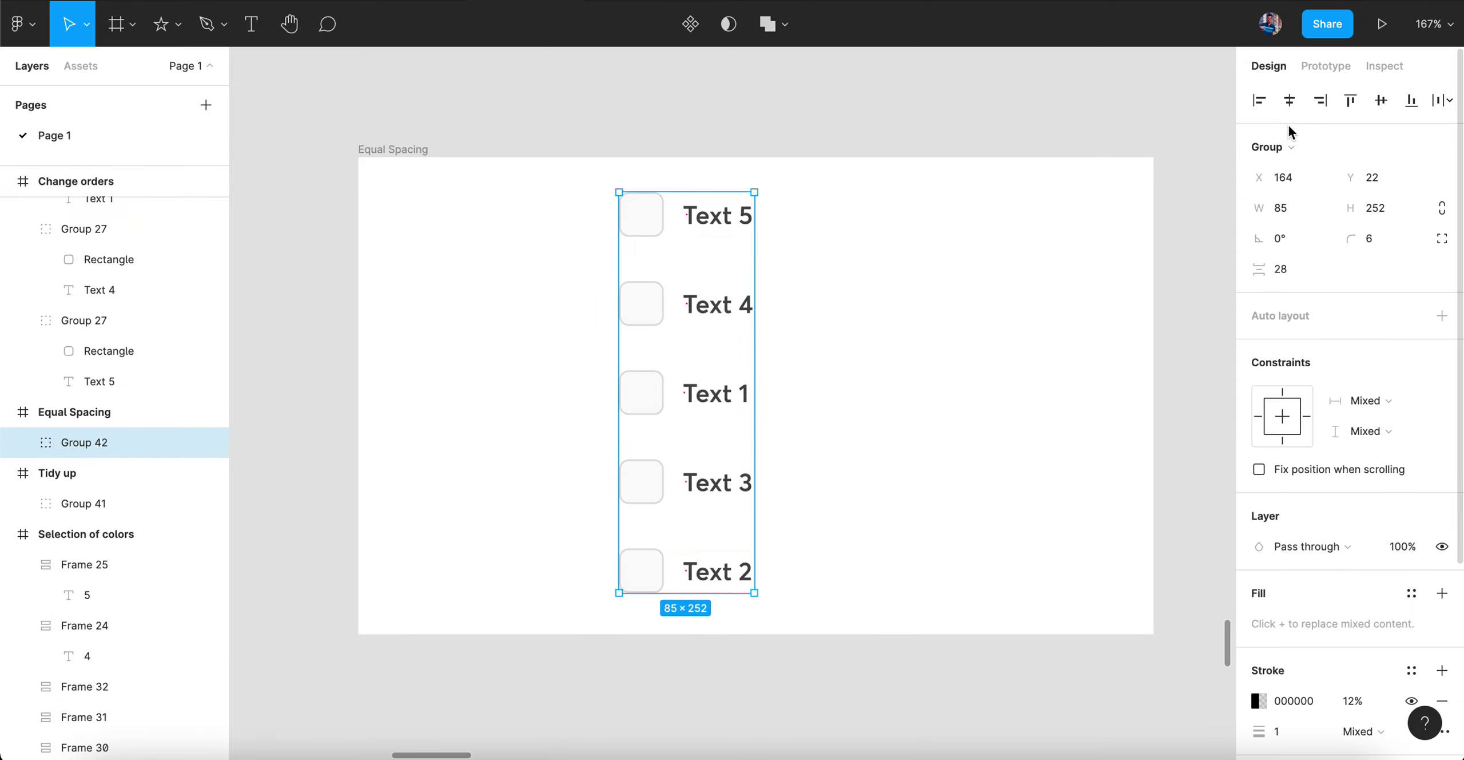
click(1290, 100)
click(1381, 102)
key(ctrl+shift+g)
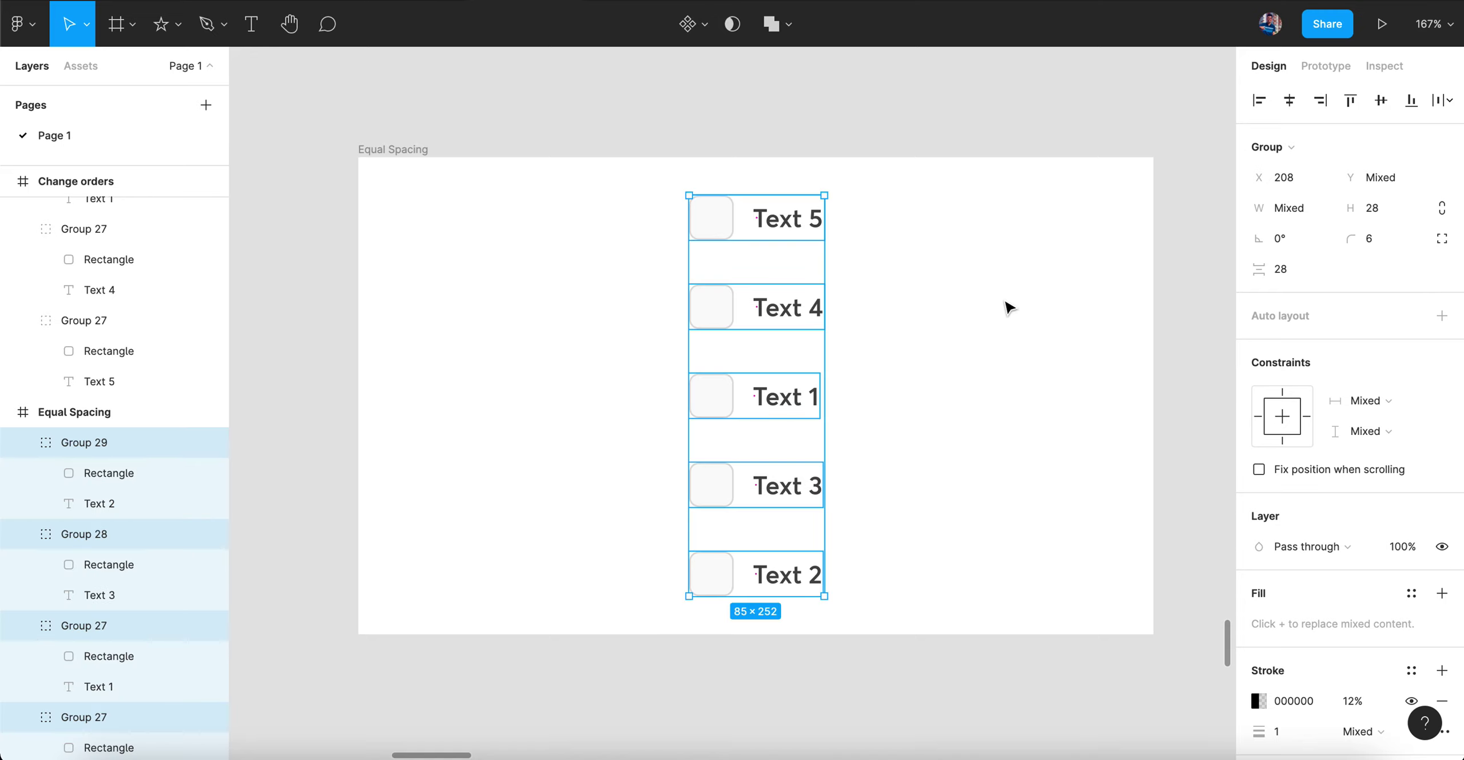
- Reselect the five rows and set the spacing between them to 10
drag(634, 196, 878, 658)
mouse_move(807, 235)
click(928, 483)
drag(624, 198, 876, 599)
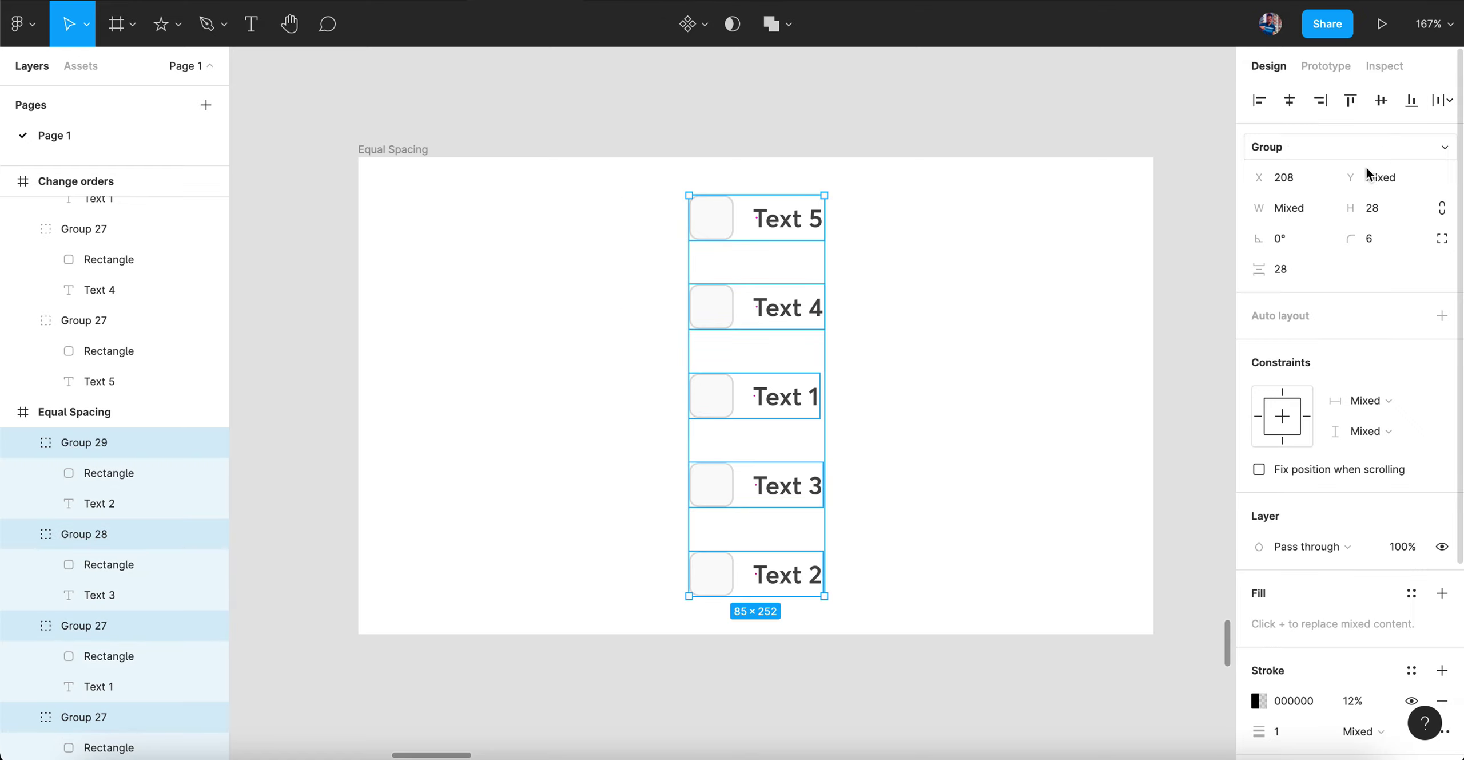
click(1294, 268)
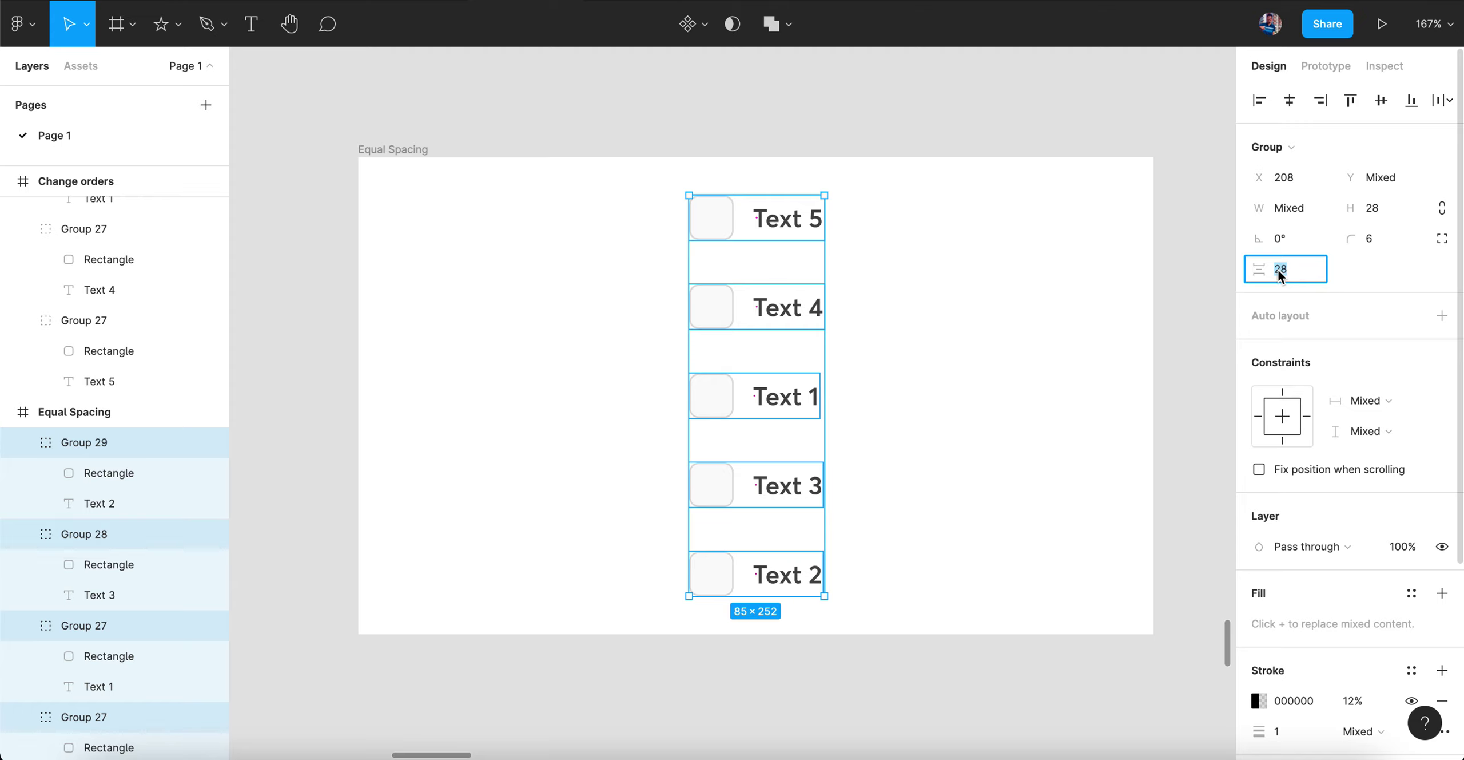
mouse_move(762, 259)
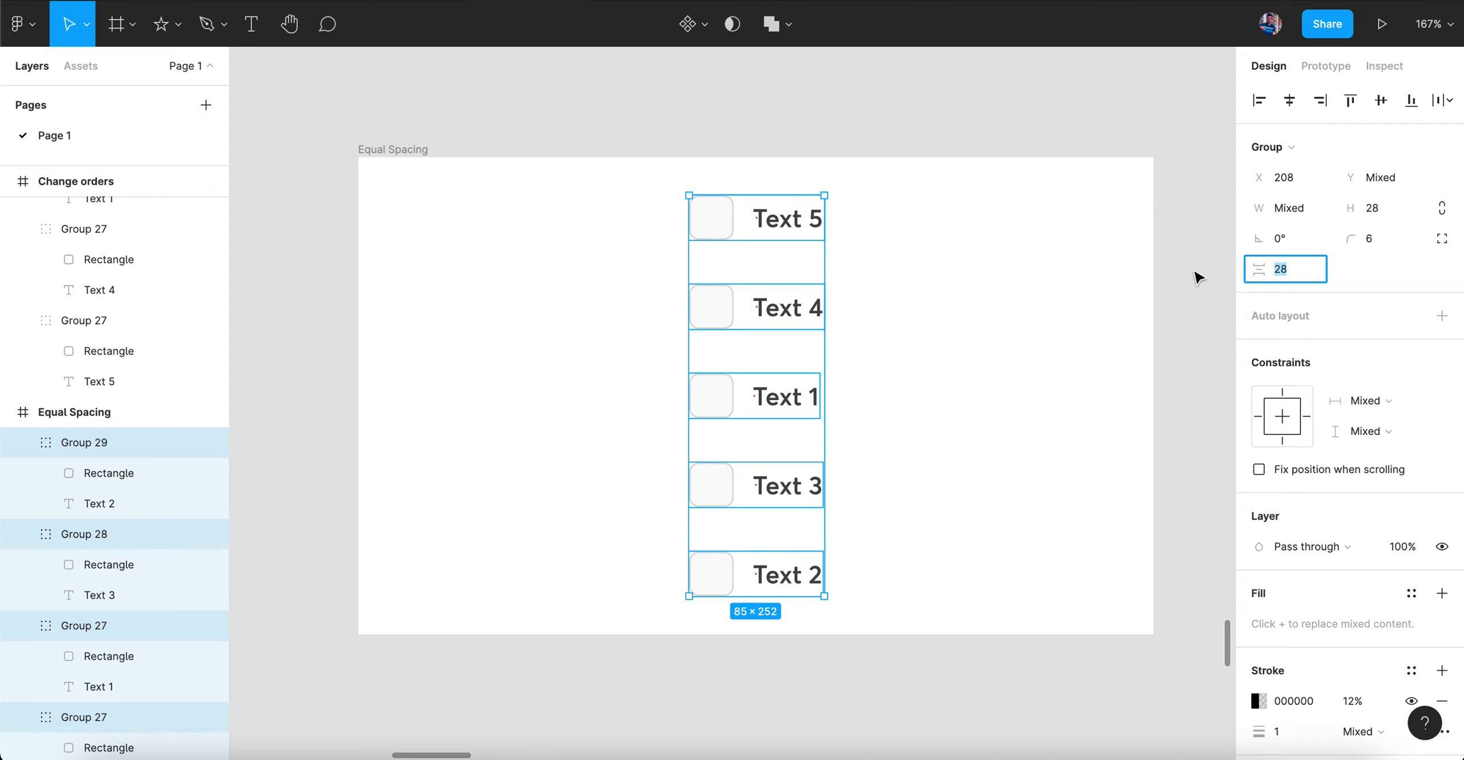
text(10)
key(Return)
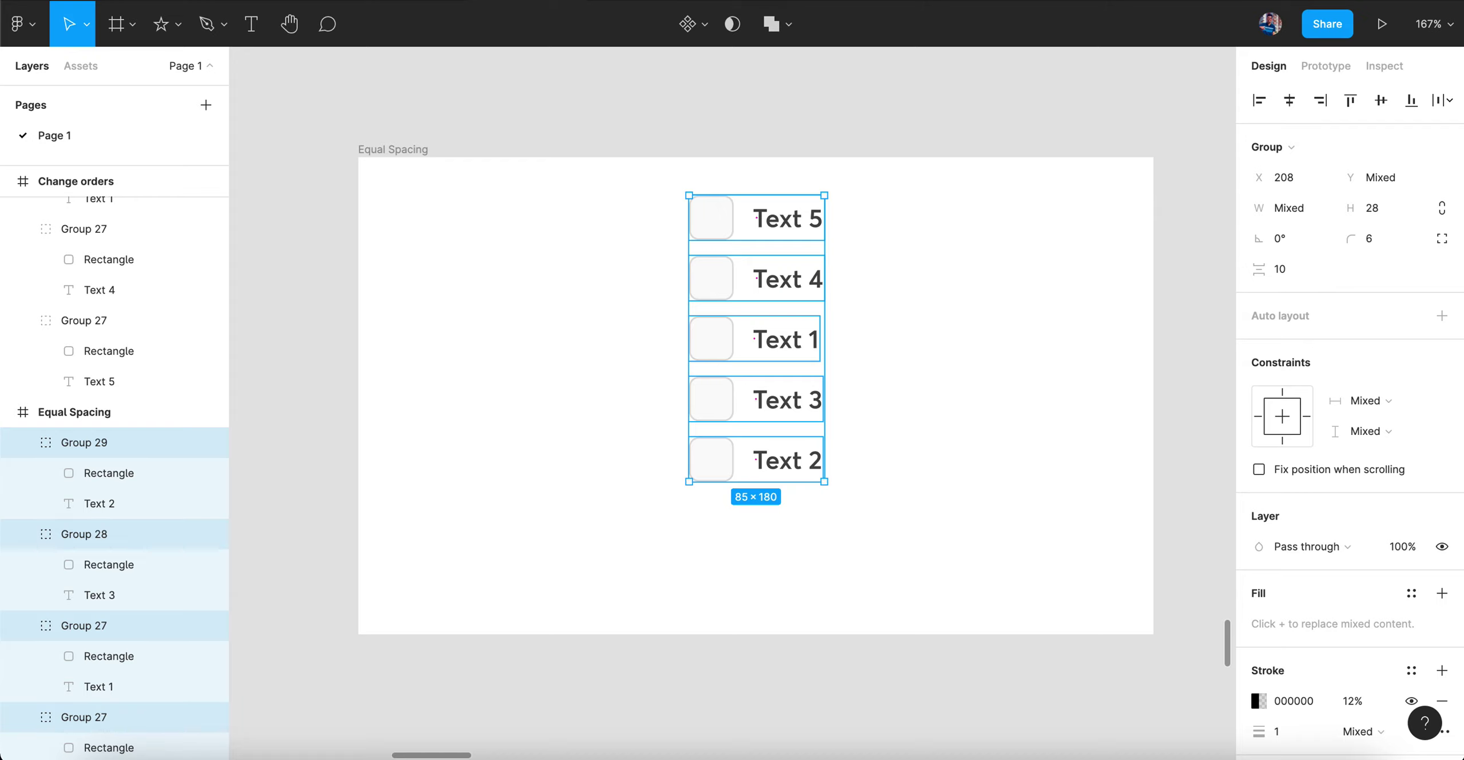
- Adjust the row spacing to 16
click(1298, 279)
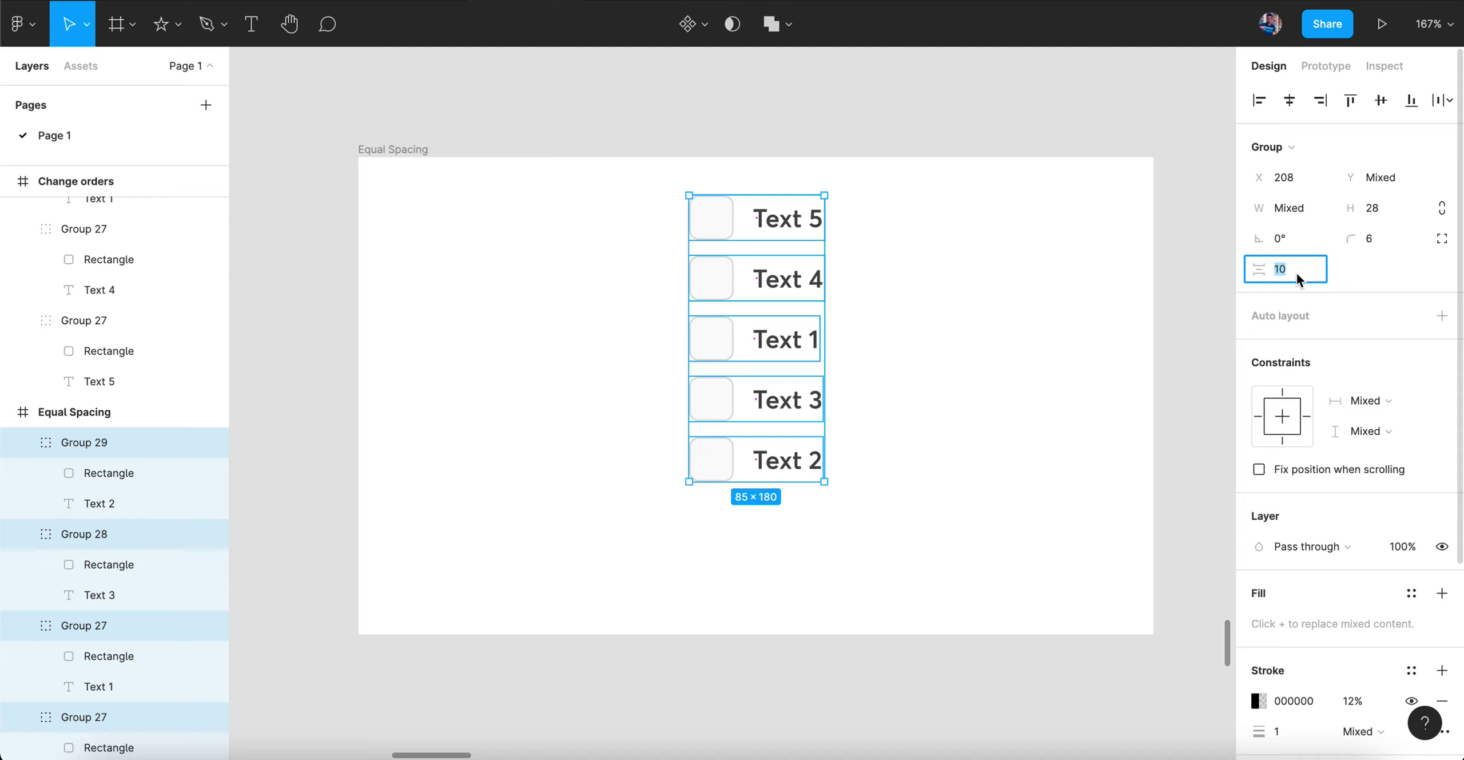
key(Up)
key(Up)
key(Up)
key(Up)
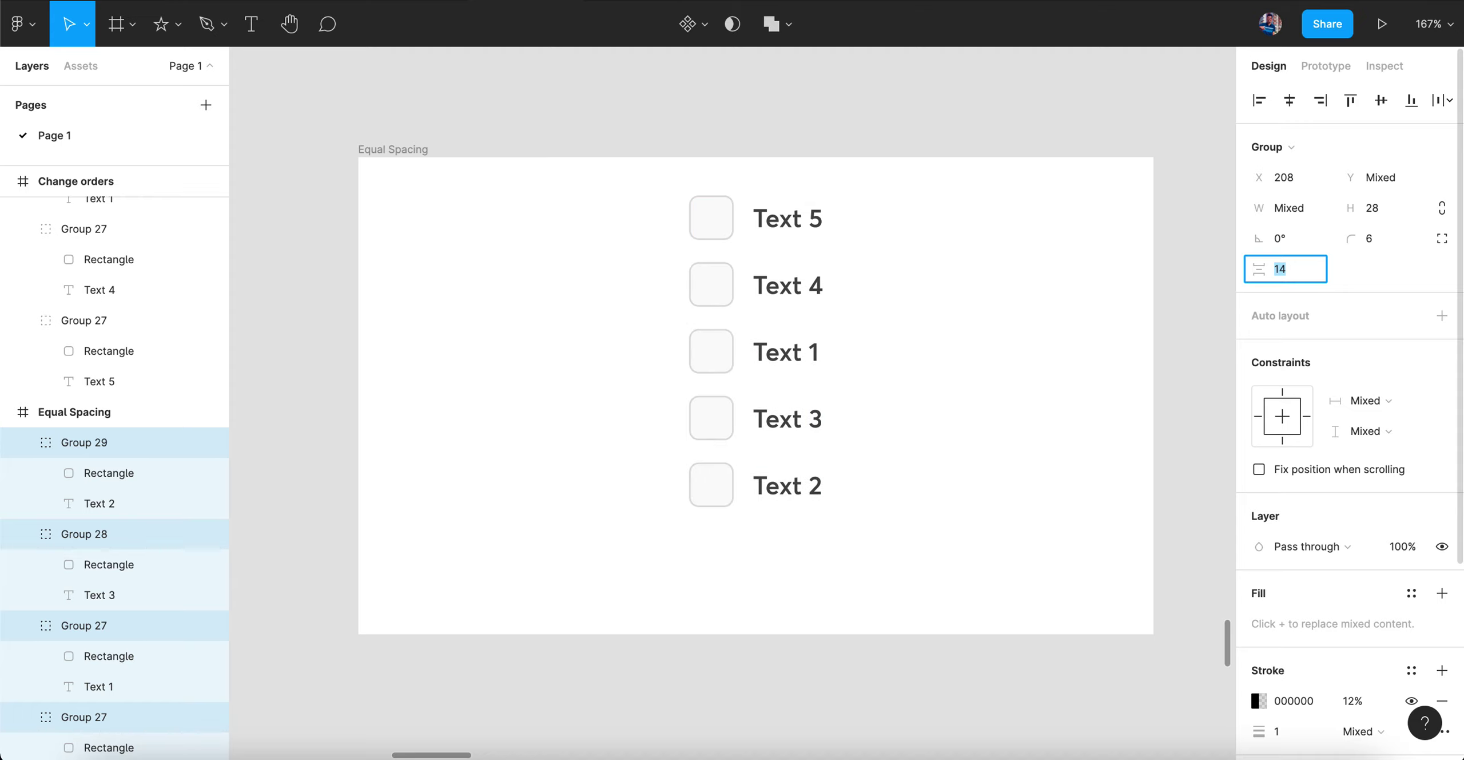
key(Up)
key(Up)
key(Up)
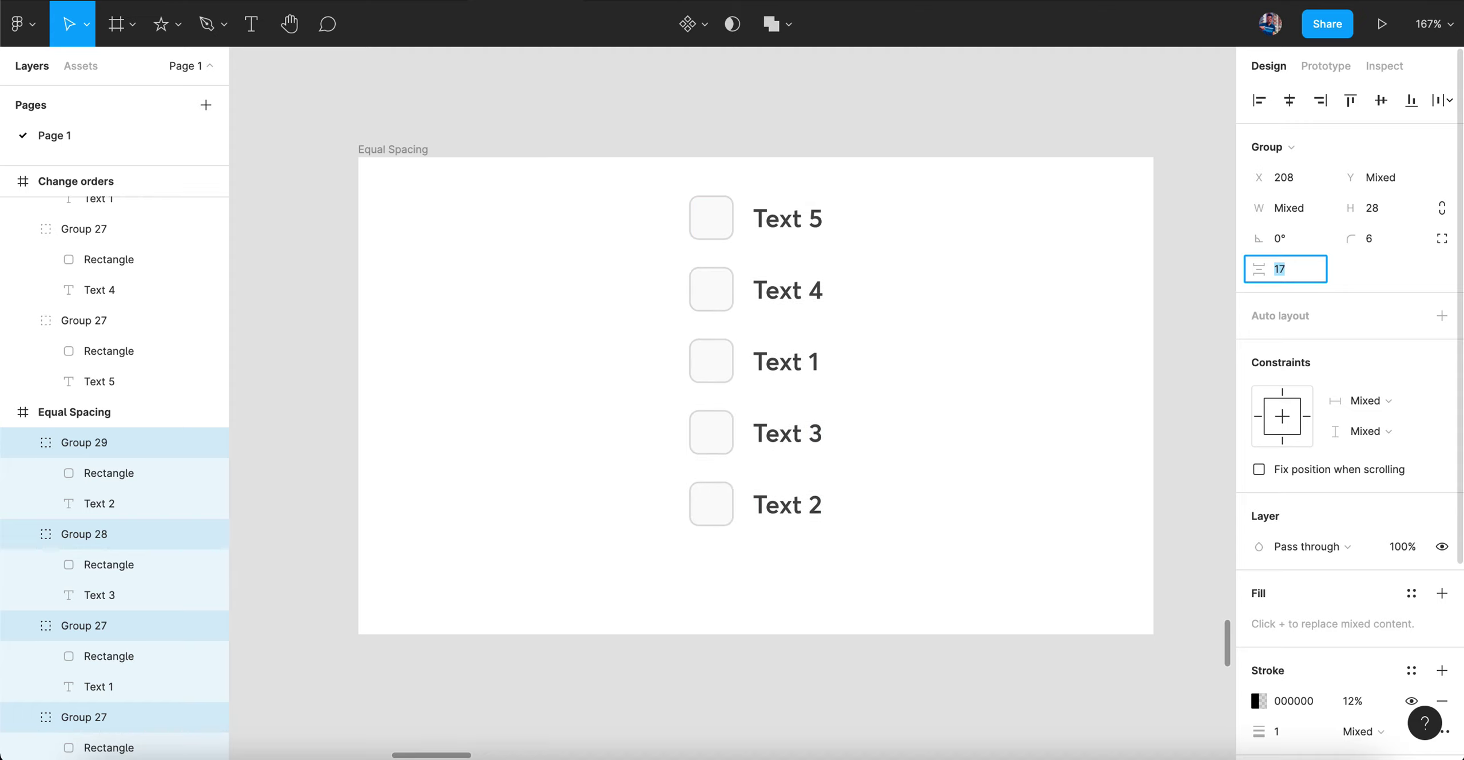
key(Down)
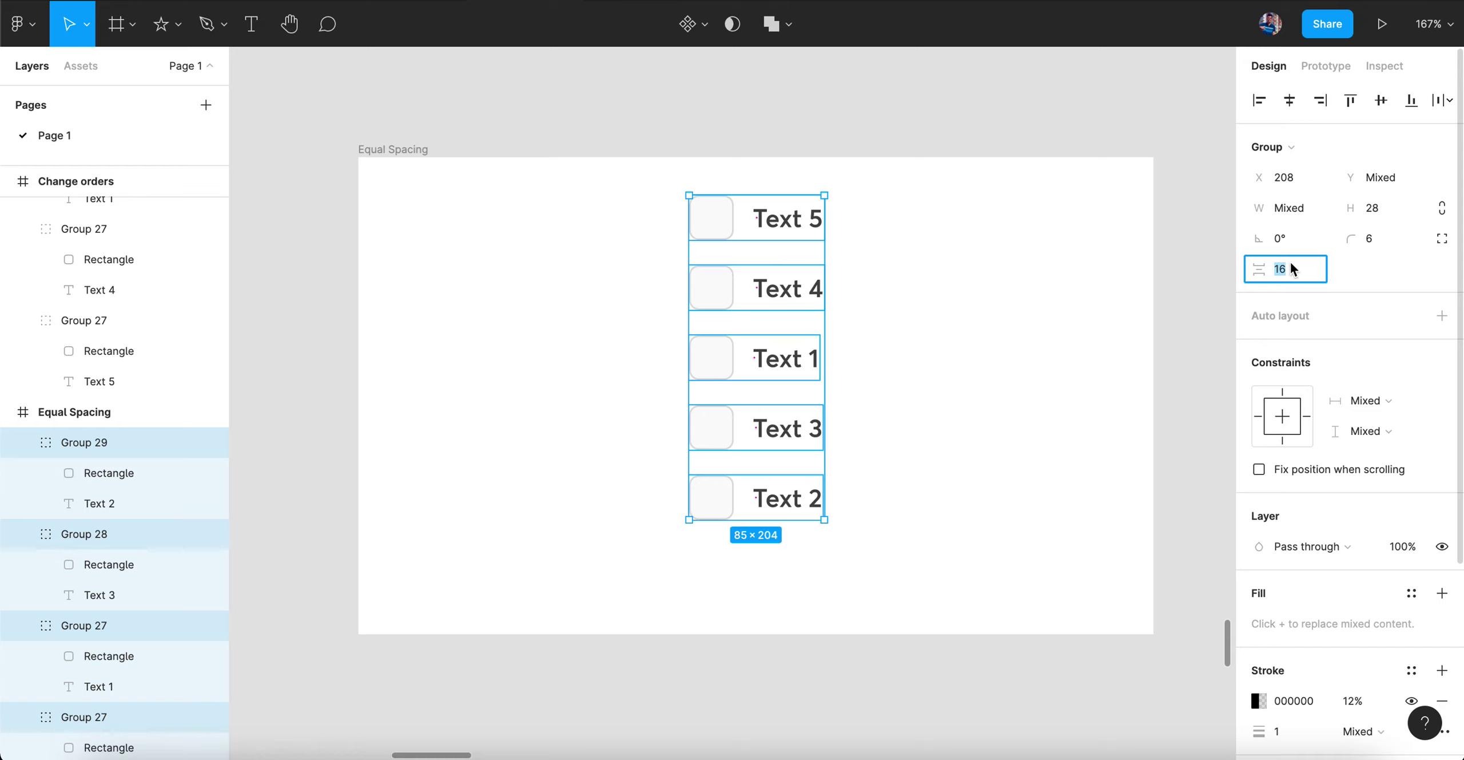
- Reselect the five rows and group them as Group 42
click(1127, 291)
drag(667, 219, 830, 540)
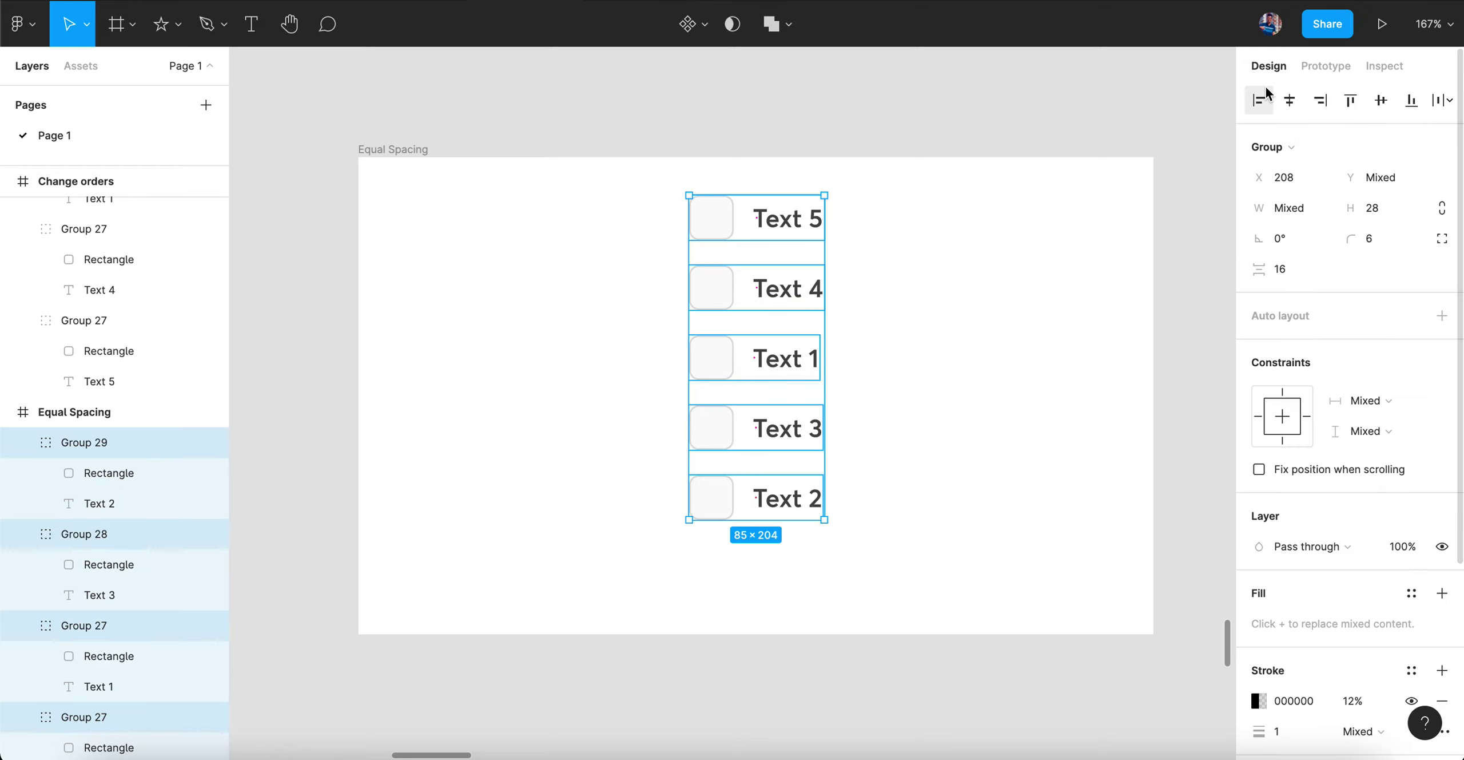
key(ctrl+g)
click(1089, 265)
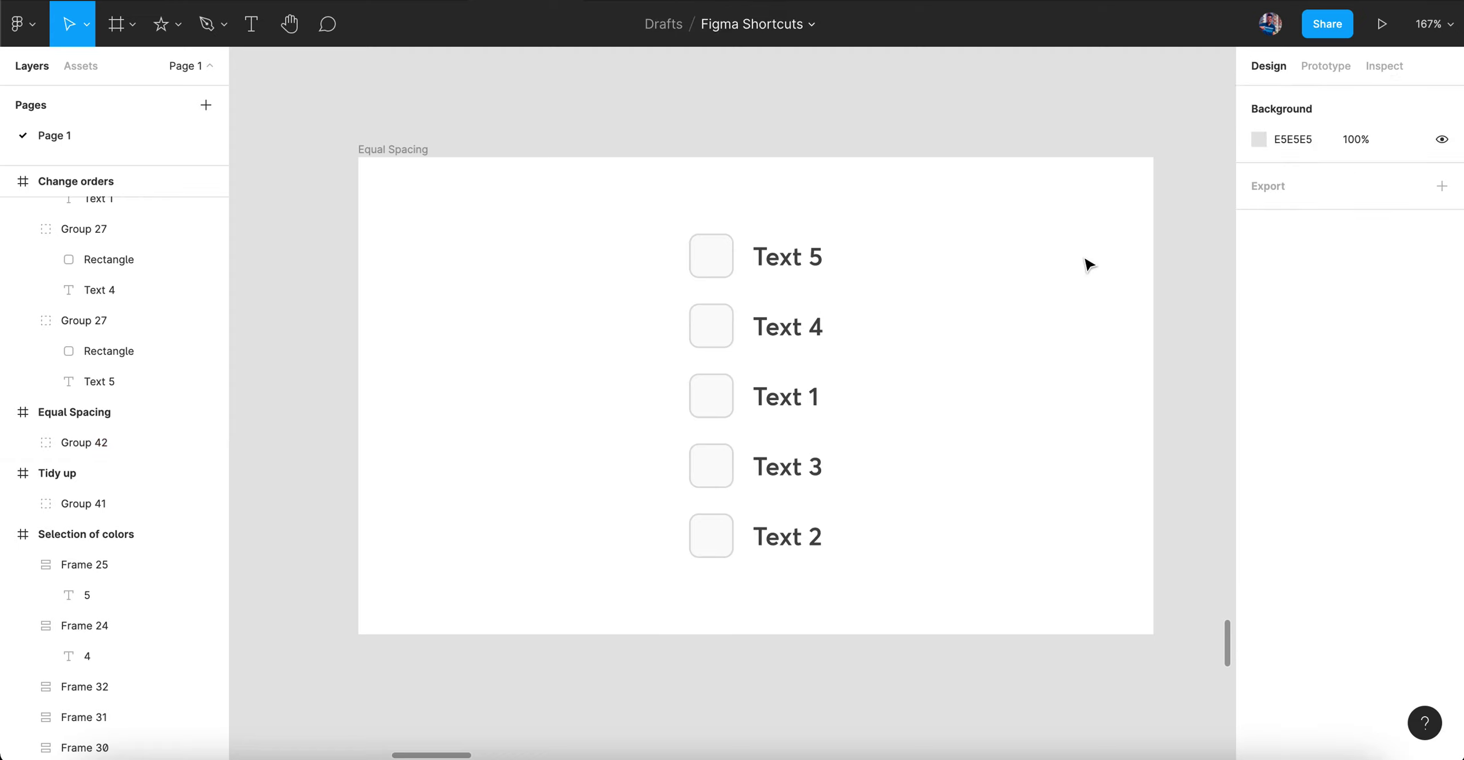
- Jump to the Change orders frame, marquee-select its five rows and zoom in on them
key(n)
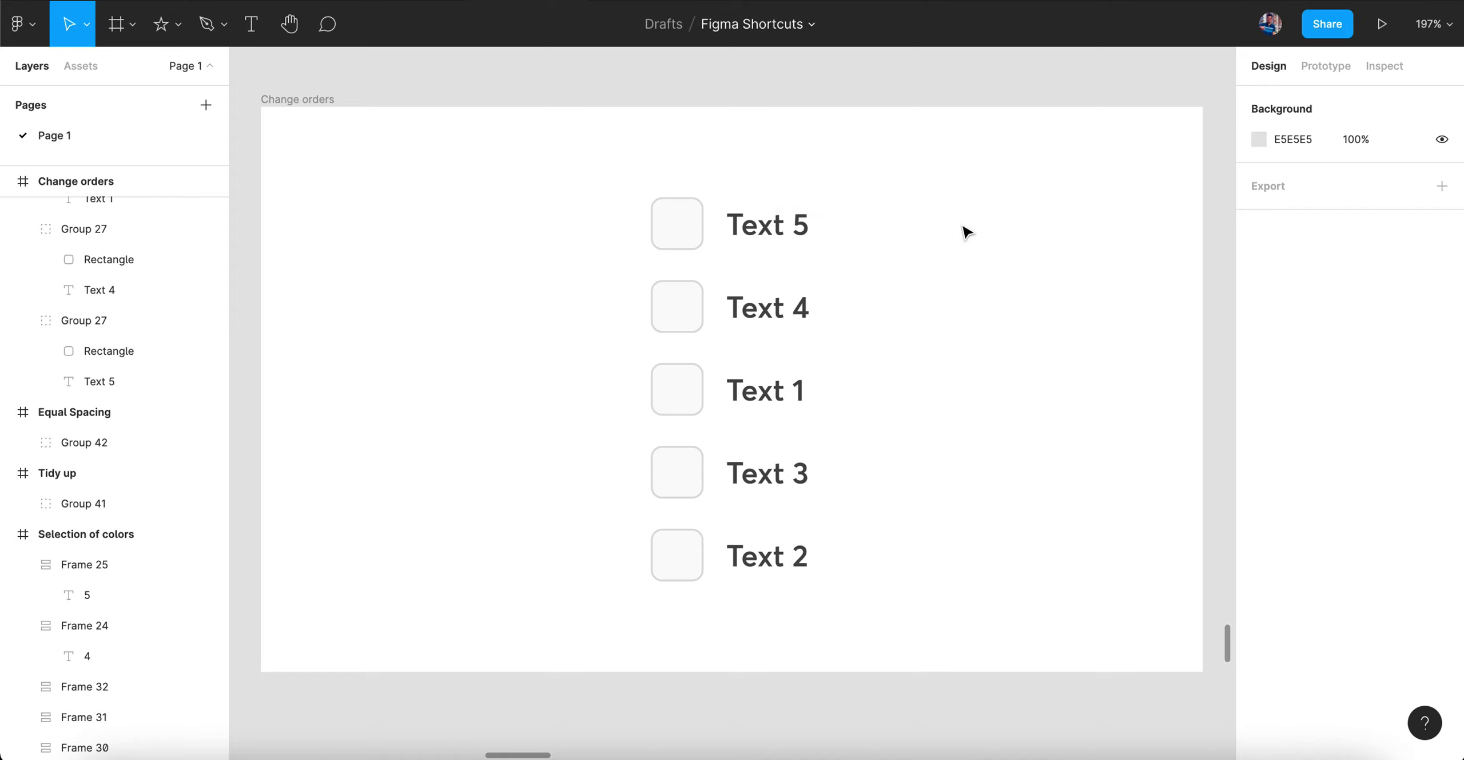
drag(582, 170, 941, 672)
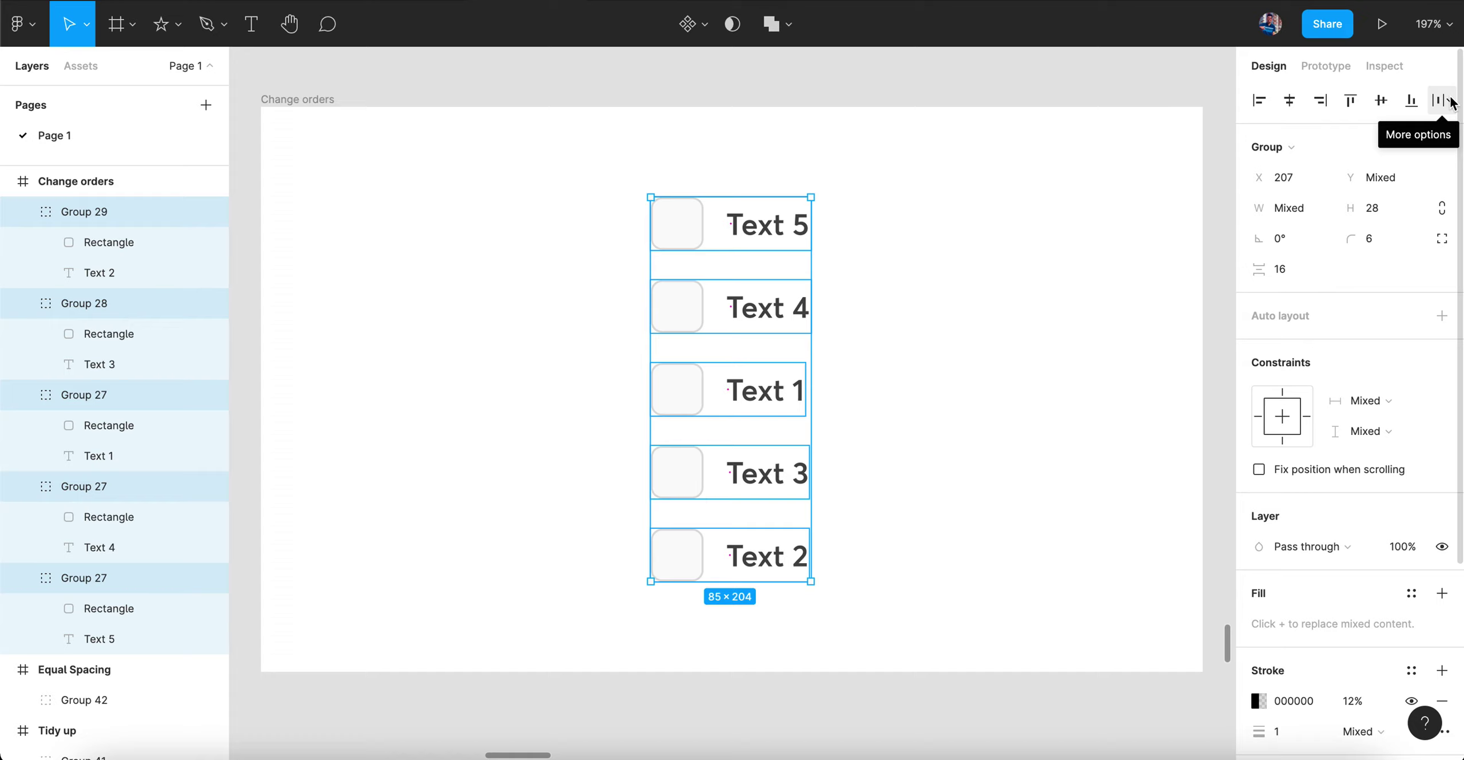
scroll(1040, 137, down, 5)
scroll(1039, 137, left, 10)
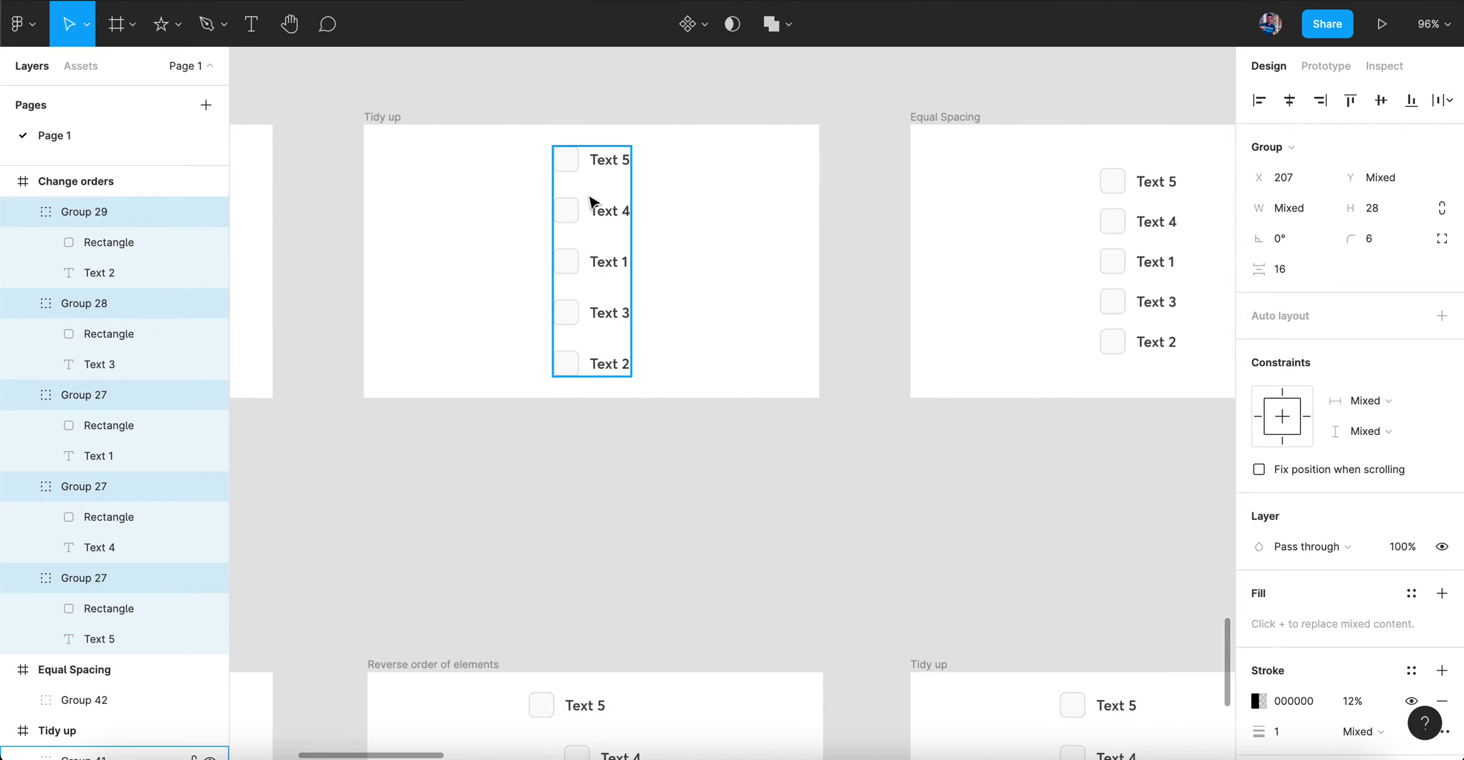
scroll(757, 171, right, 5)
scroll(761, 174, up, 3)
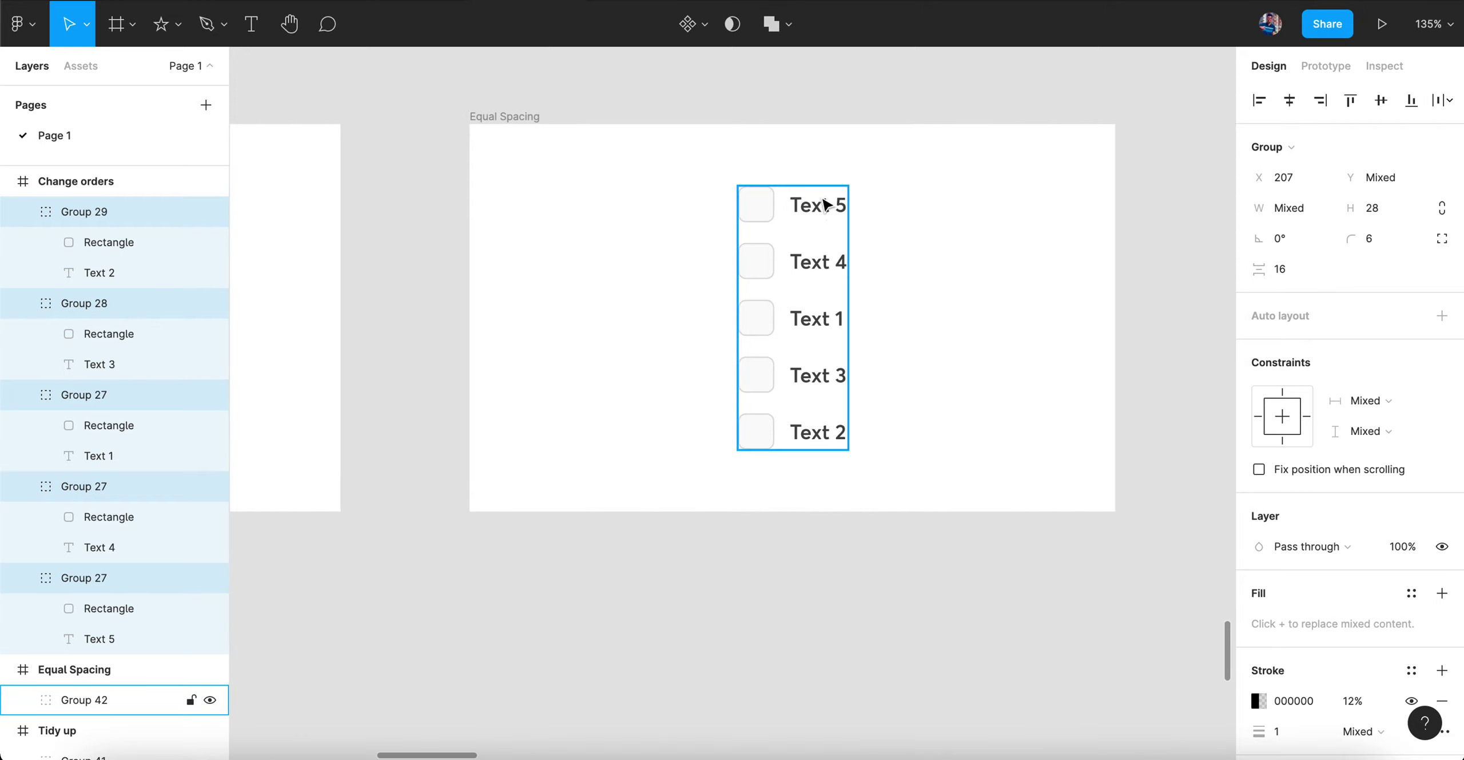
scroll(827, 203, down, 2)
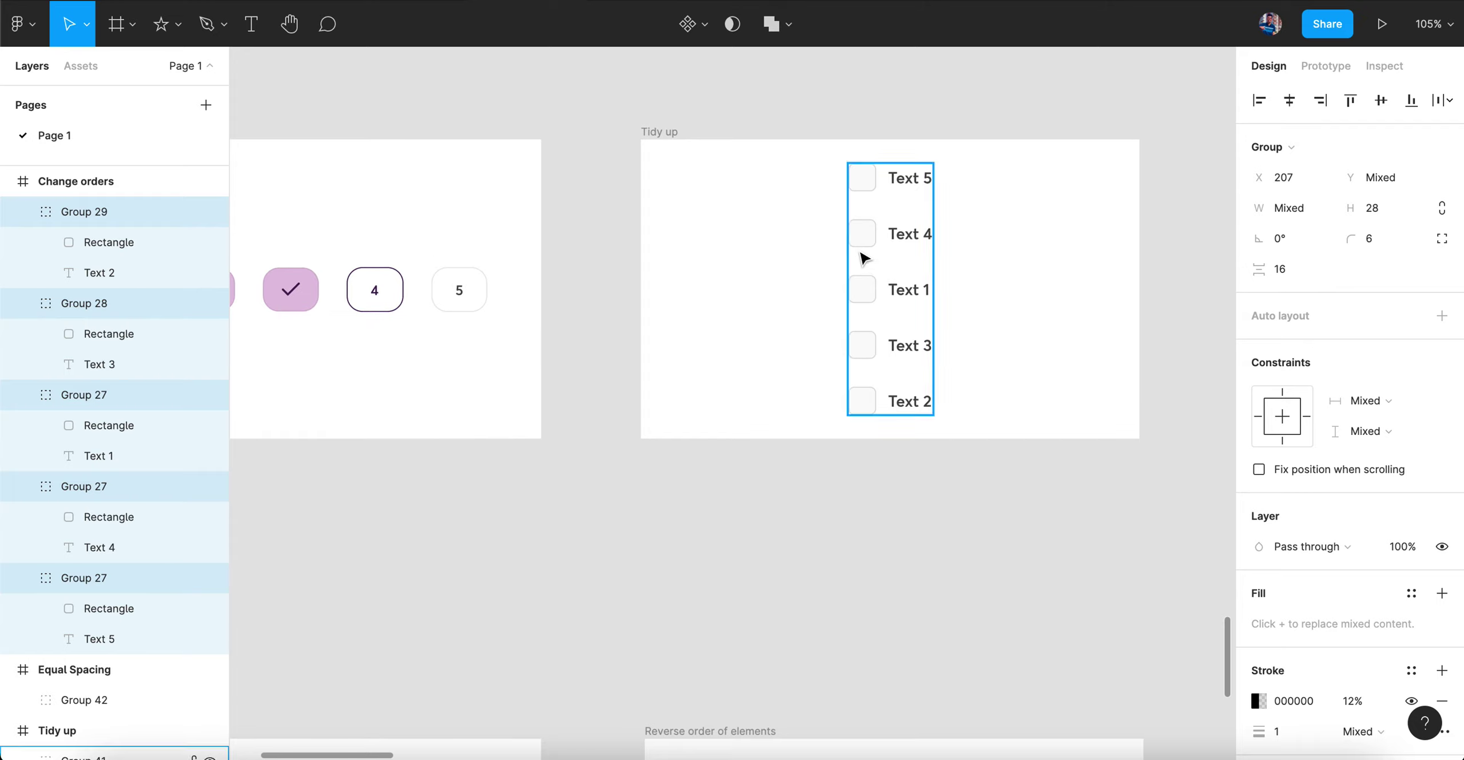
scroll(866, 203, right, 8)
scroll(865, 203, right, 3)
scroll(847, 192, up, 4)
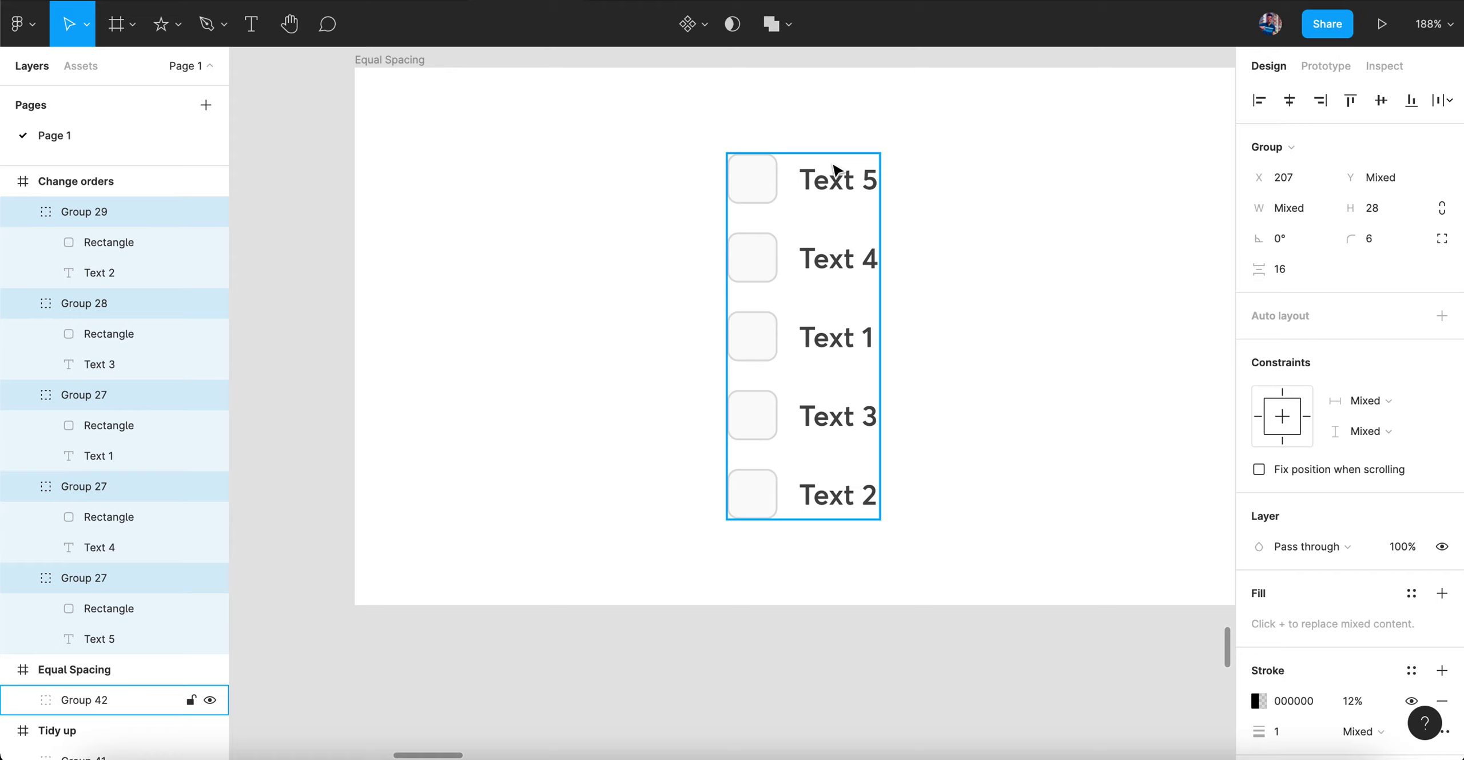
scroll(835, 169, right, 6)
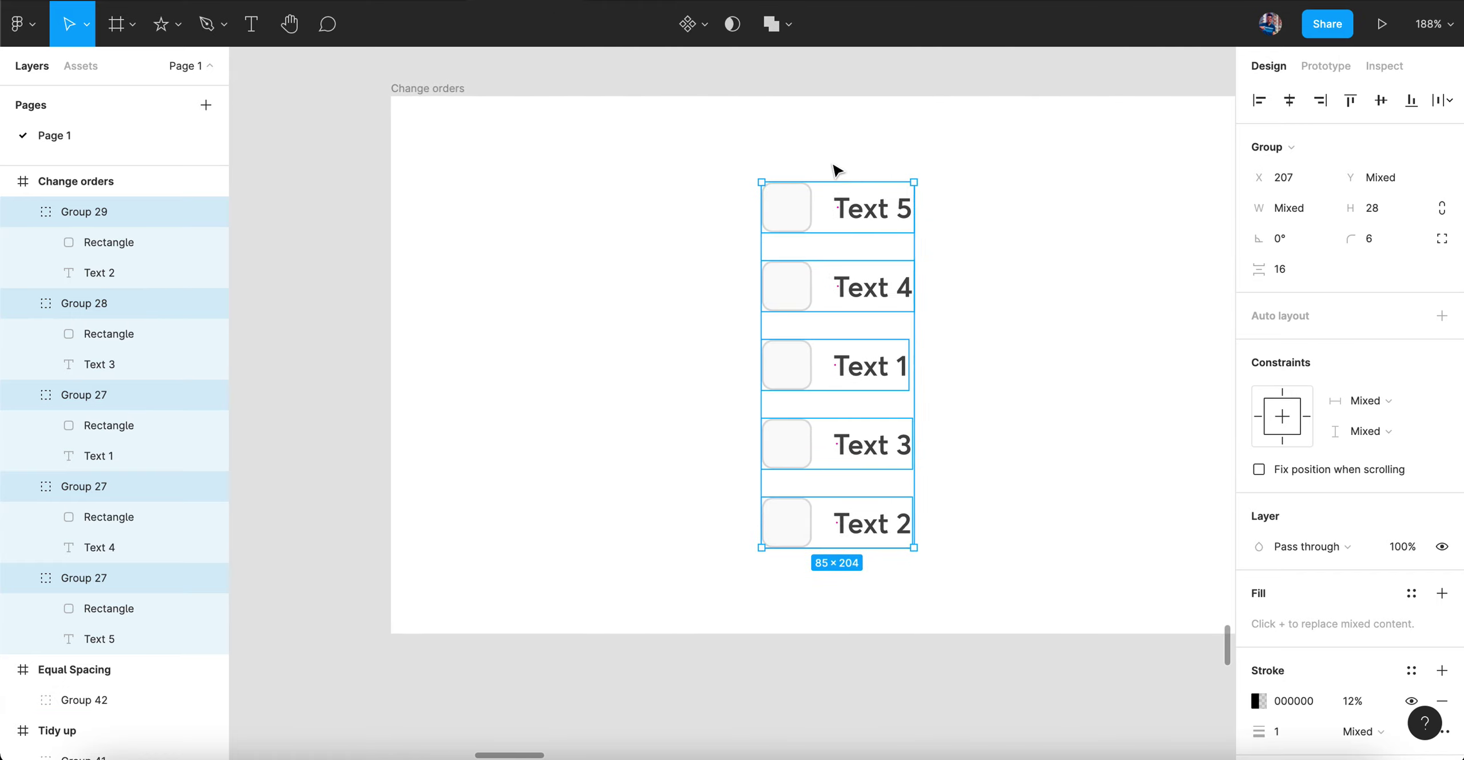
scroll(923, 318, right, 4)
scroll(923, 318, up, 1)
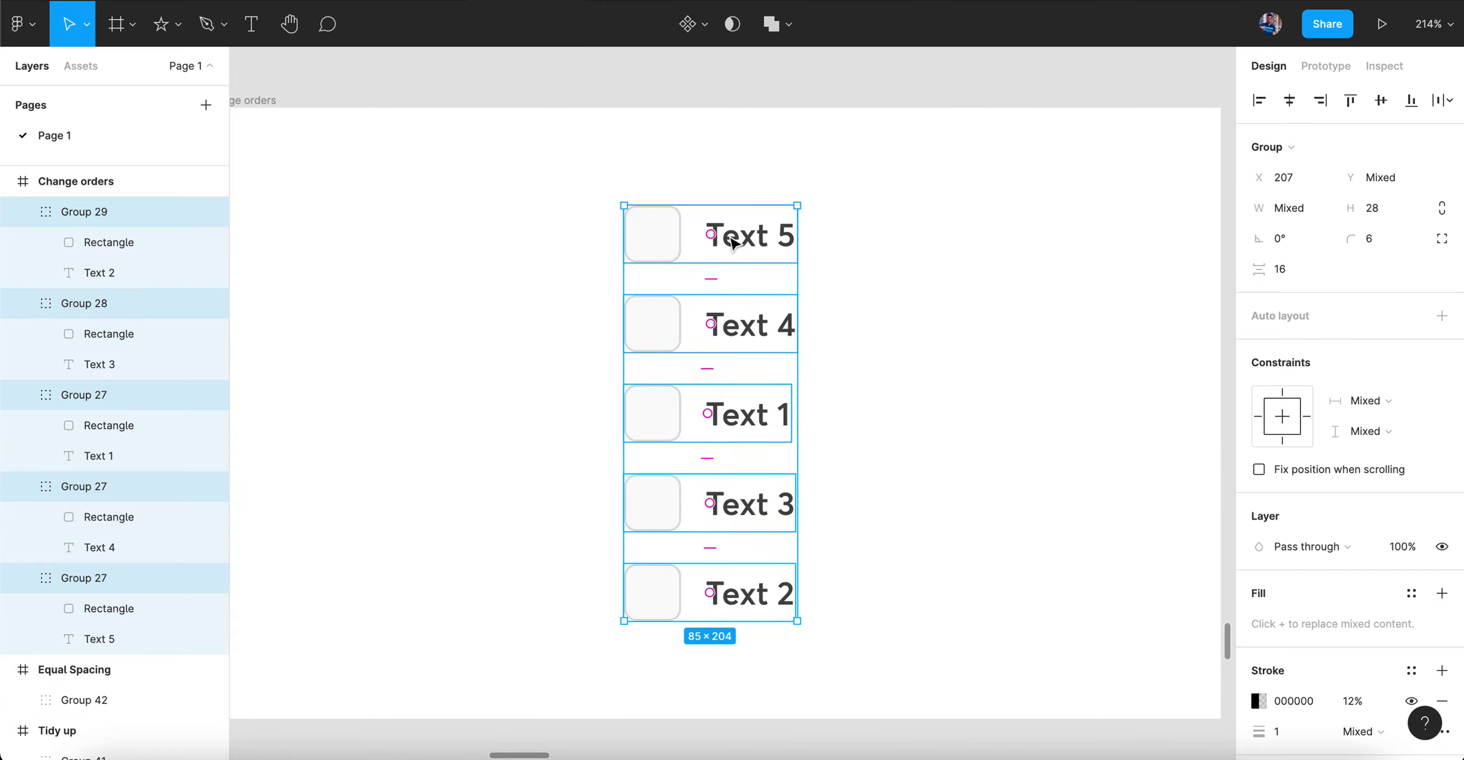
scroll(762, 236, up, 2)
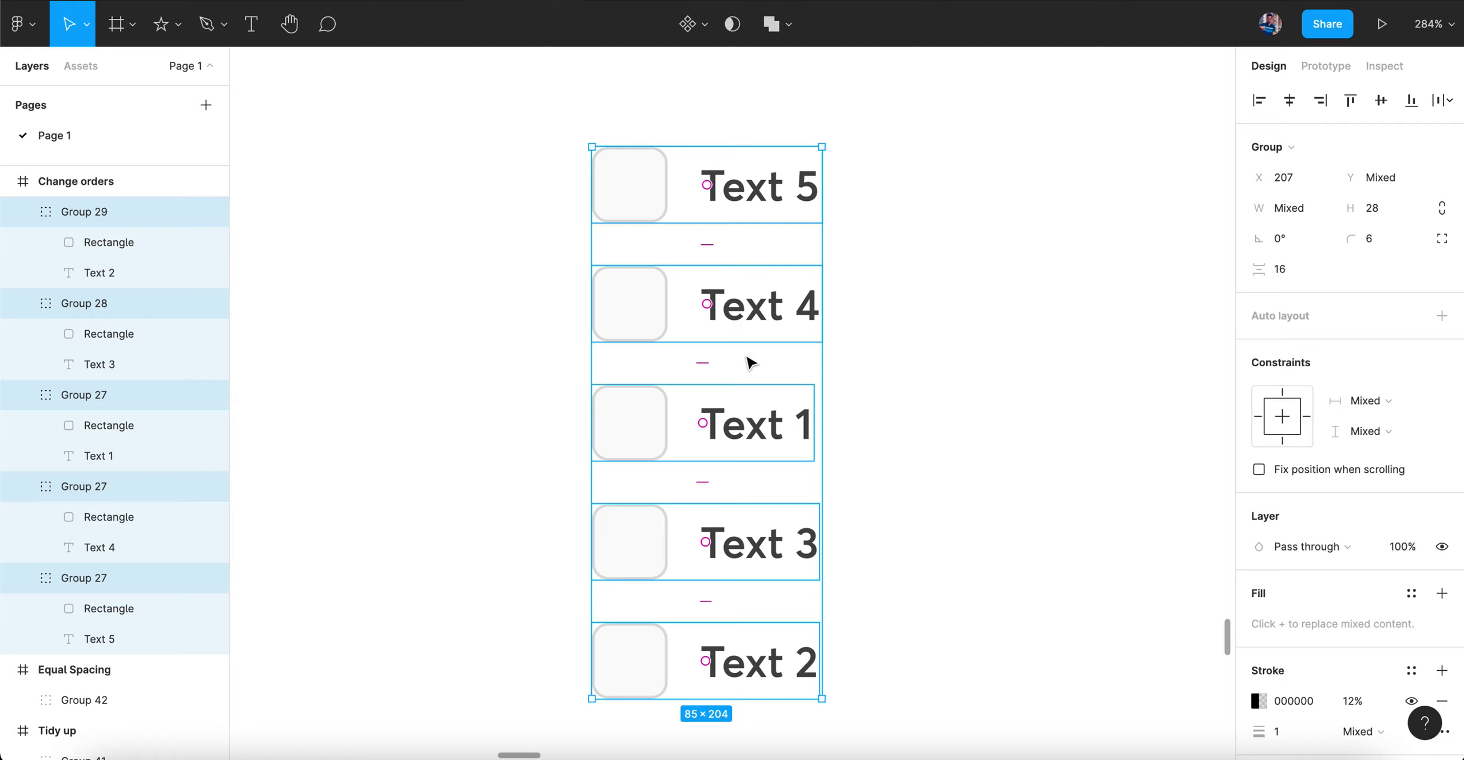
- Drag Text 1, Text 2, Text 3 and Text 4 into positions one to four
drag(708, 424, 711, 214)
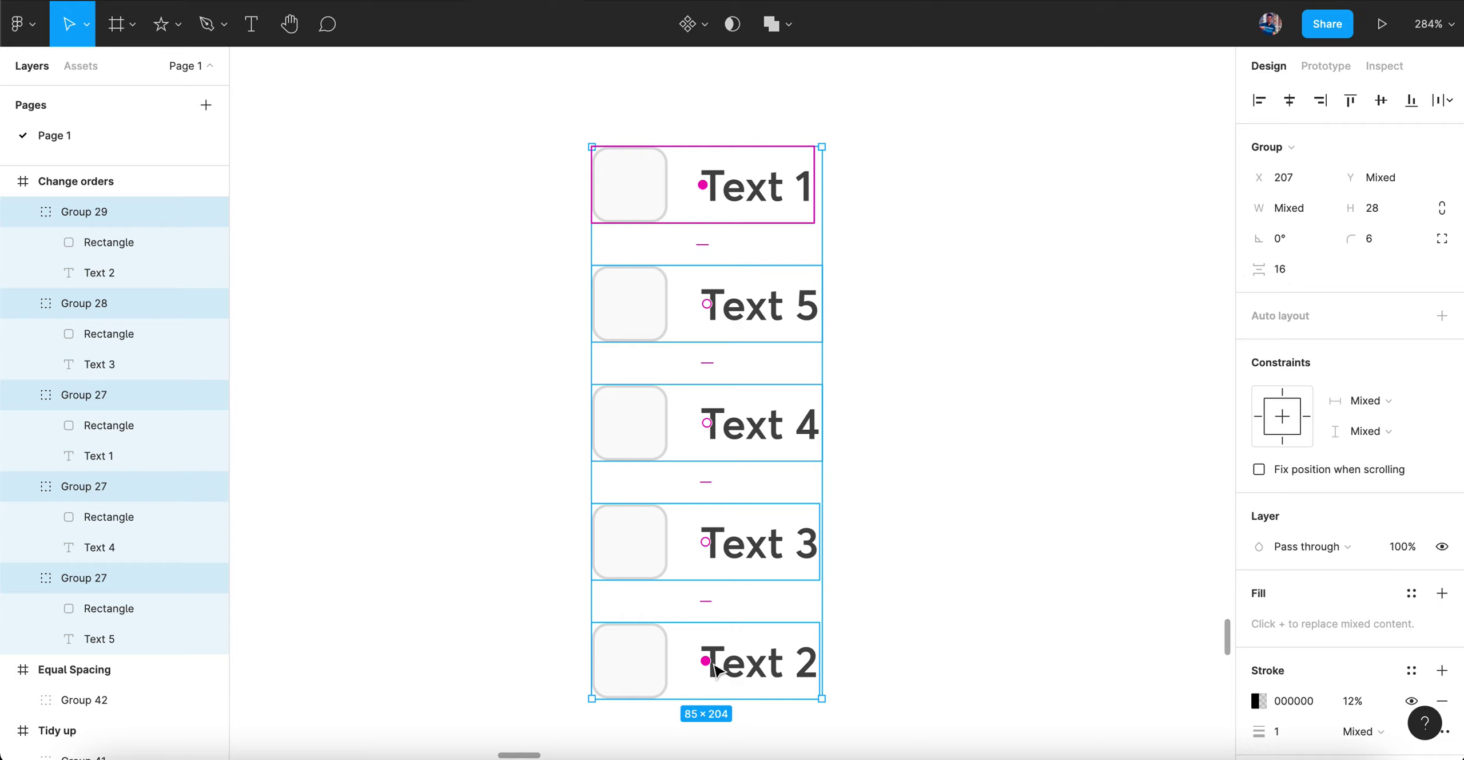
drag(714, 666, 712, 306)
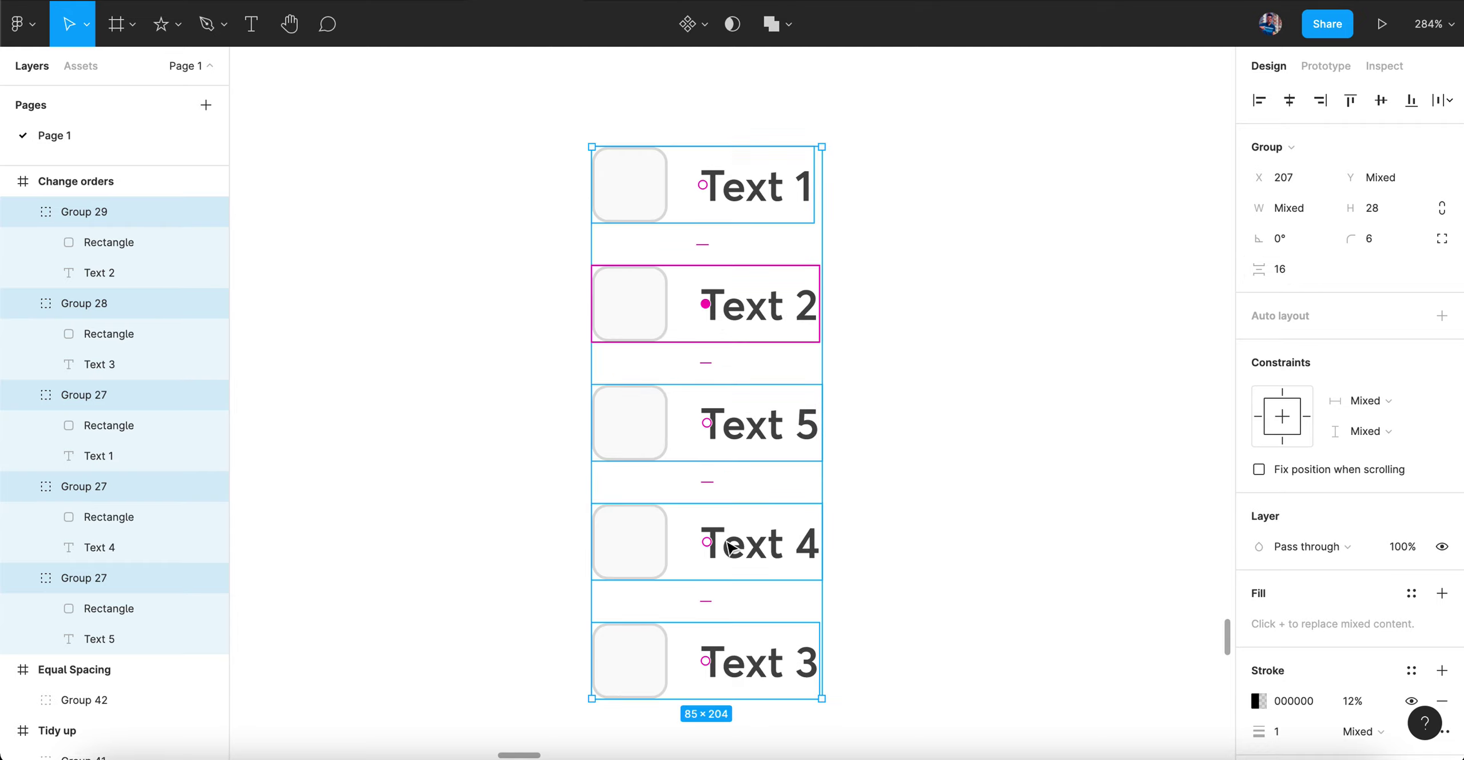
drag(706, 663, 706, 422)
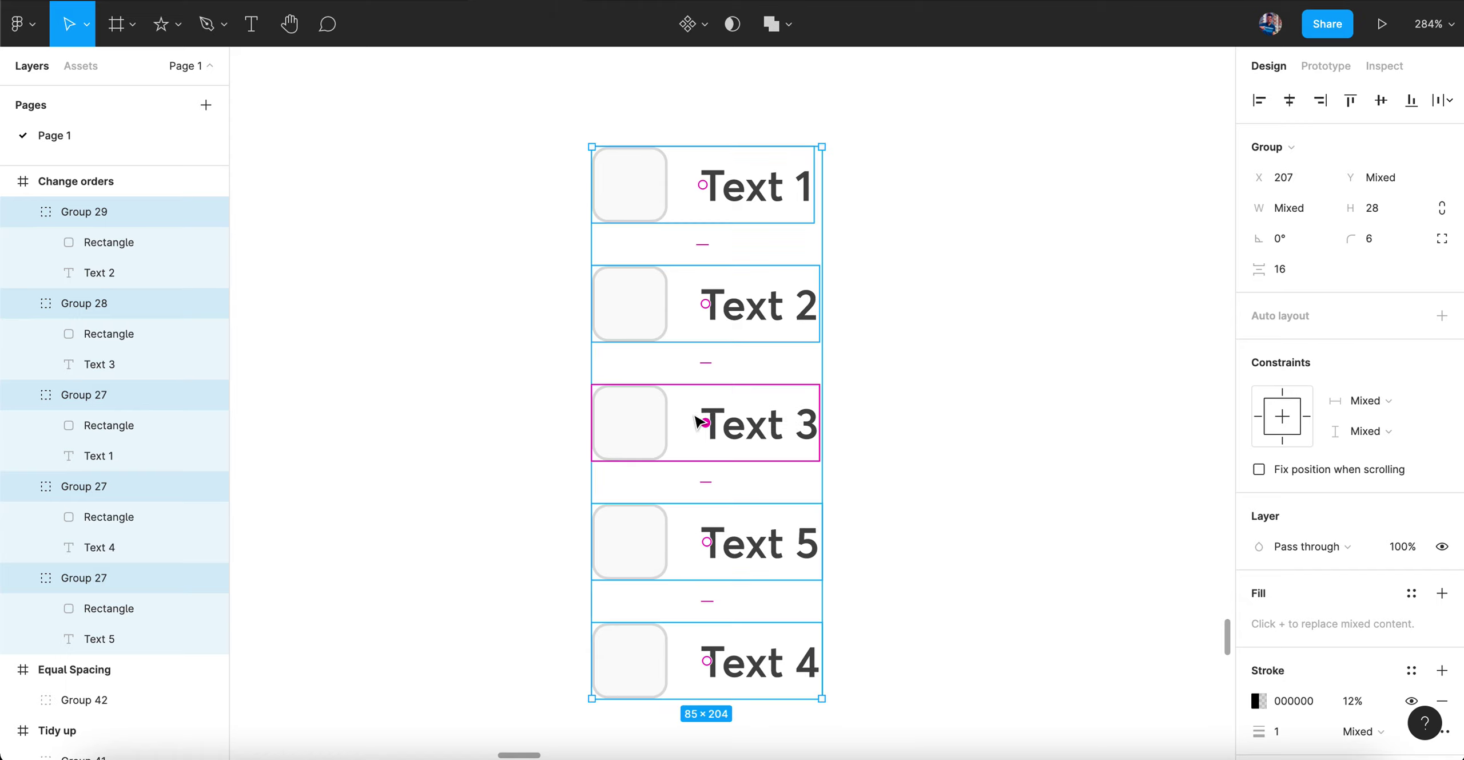
drag(707, 662, 715, 530)
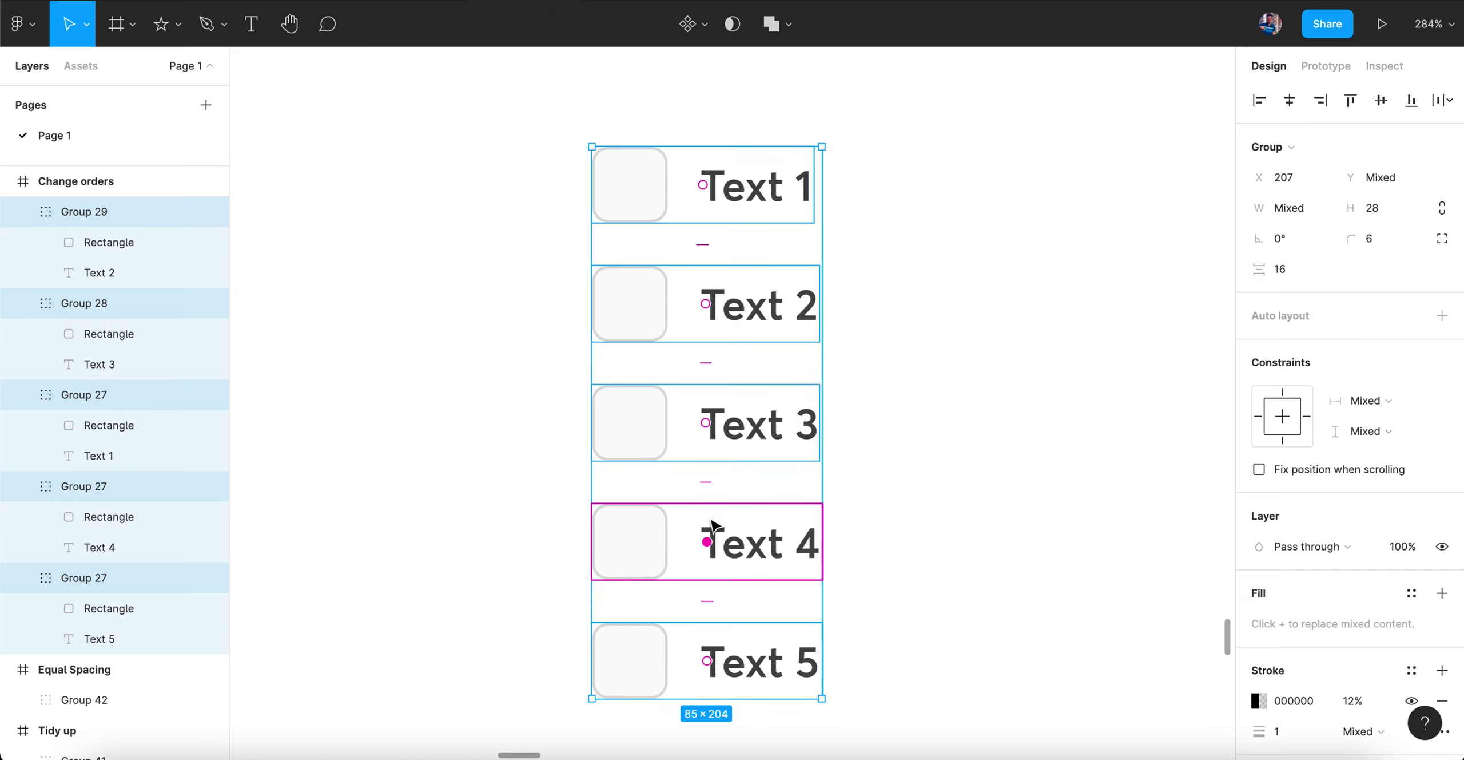
scroll(971, 522, down, 3)
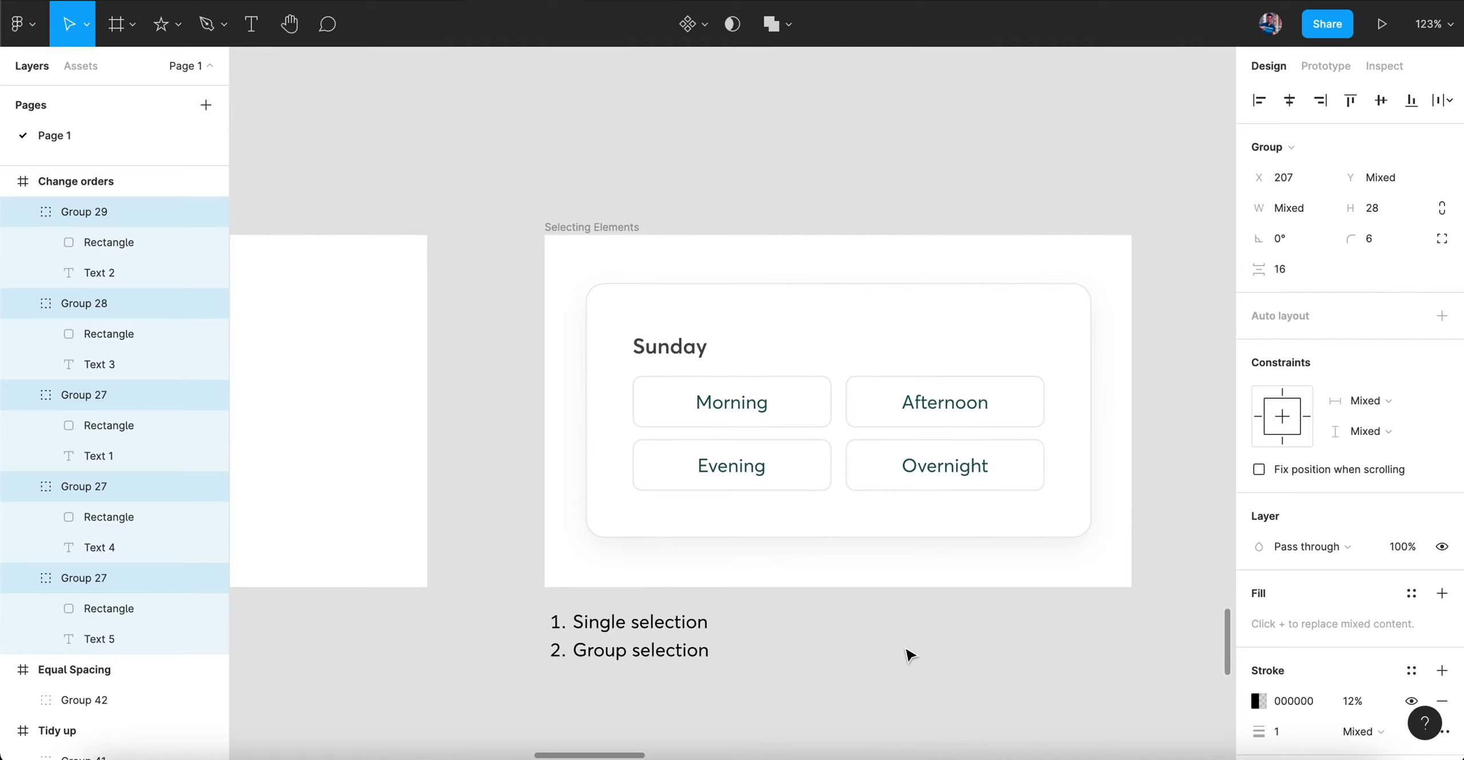
key(shift+2)
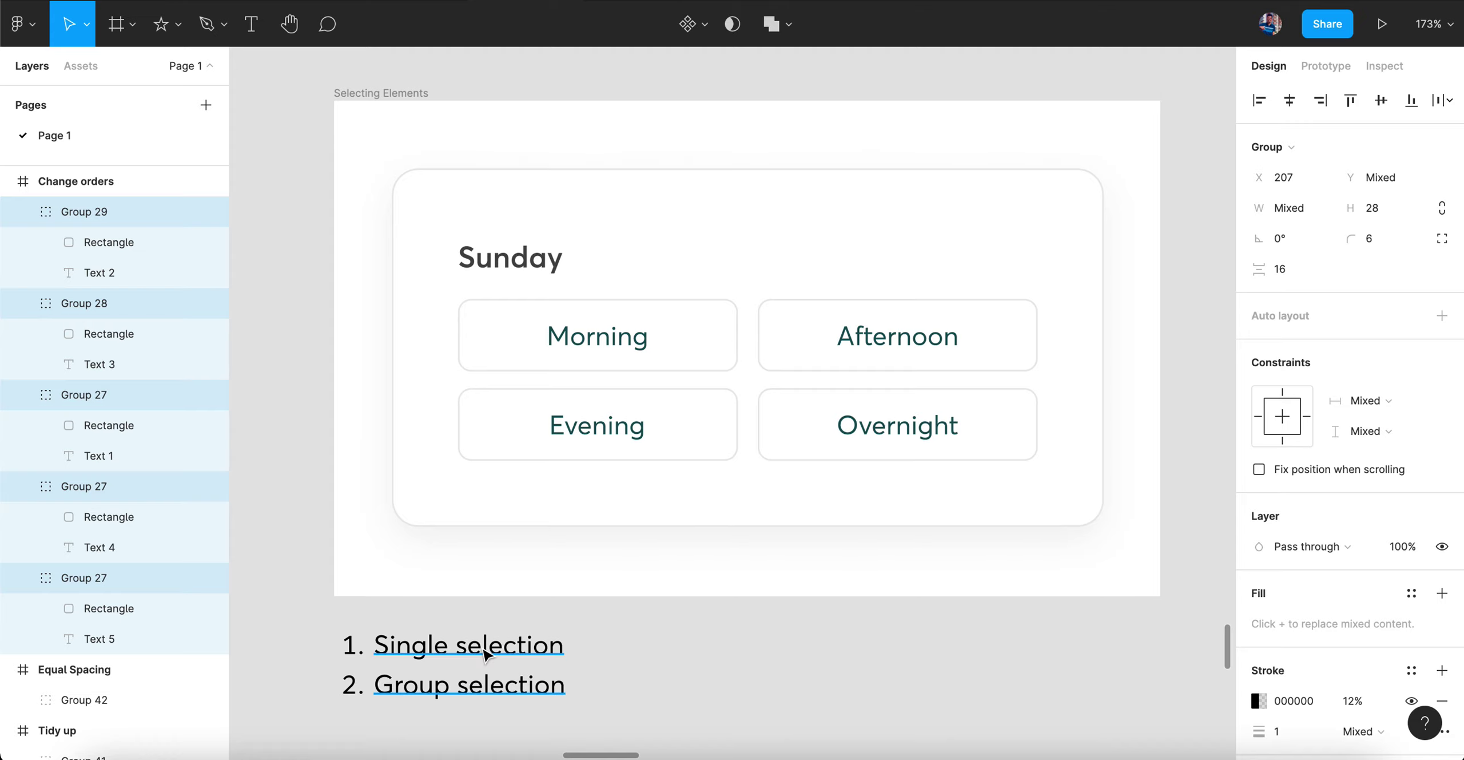
click(705, 262)
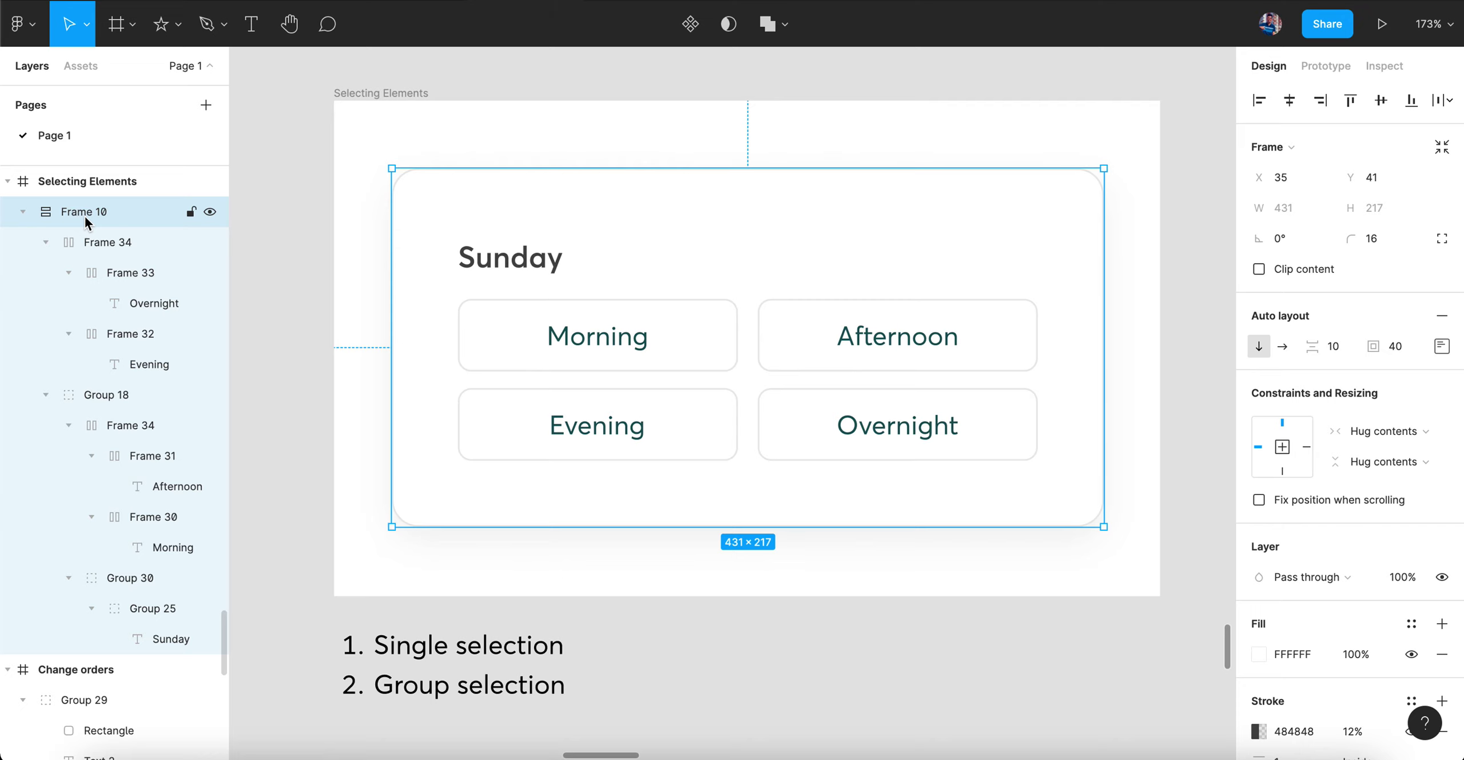
click(109, 241)
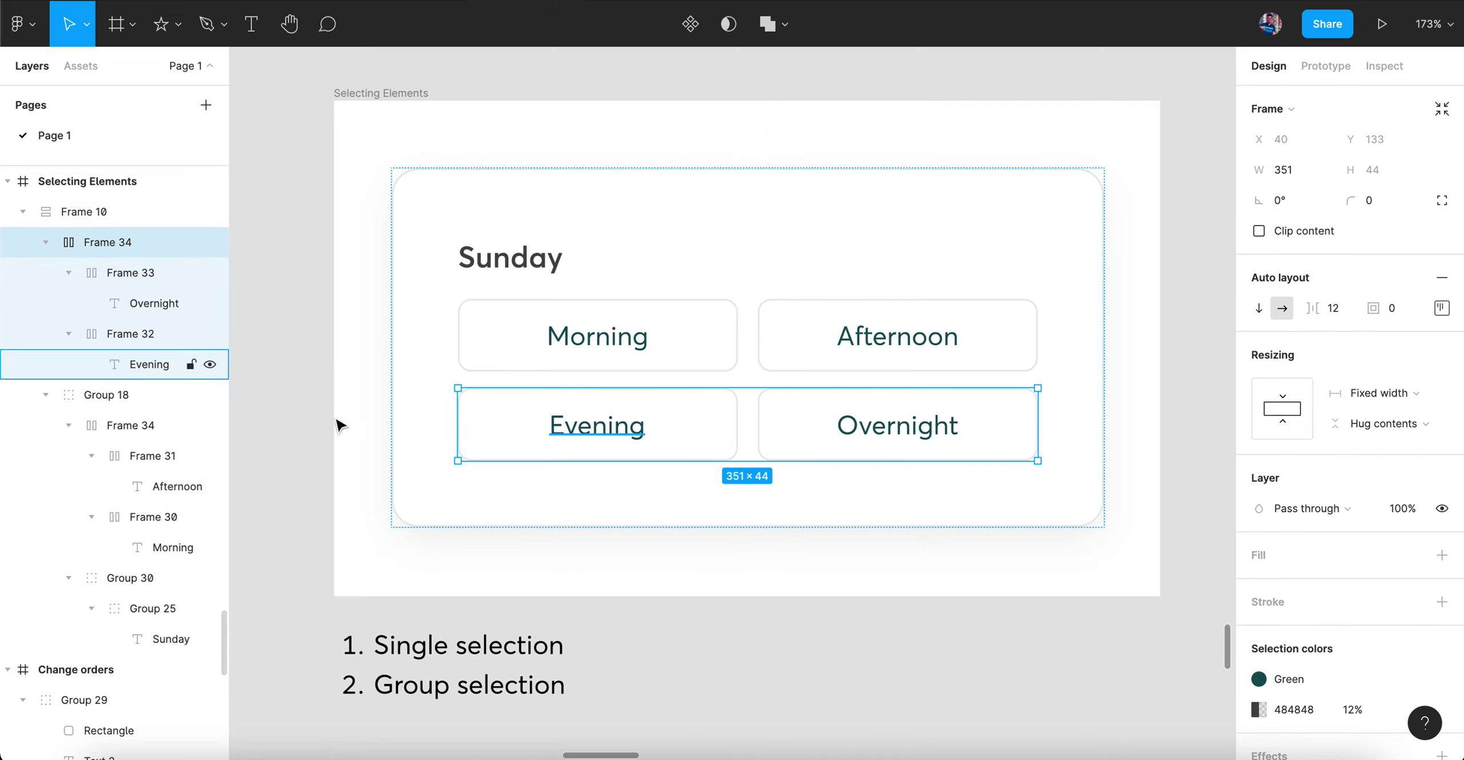
click(46, 243)
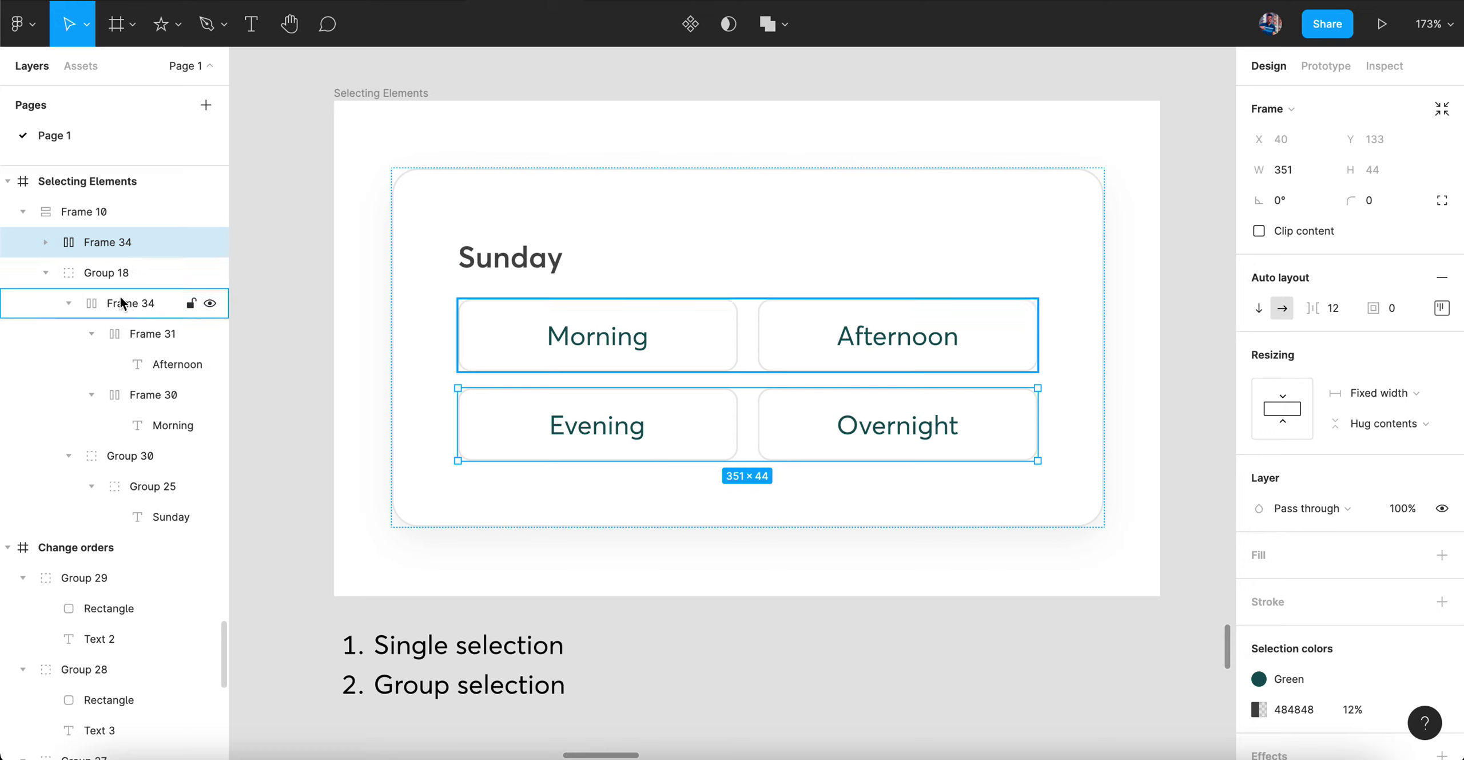
click(30, 265)
click(46, 272)
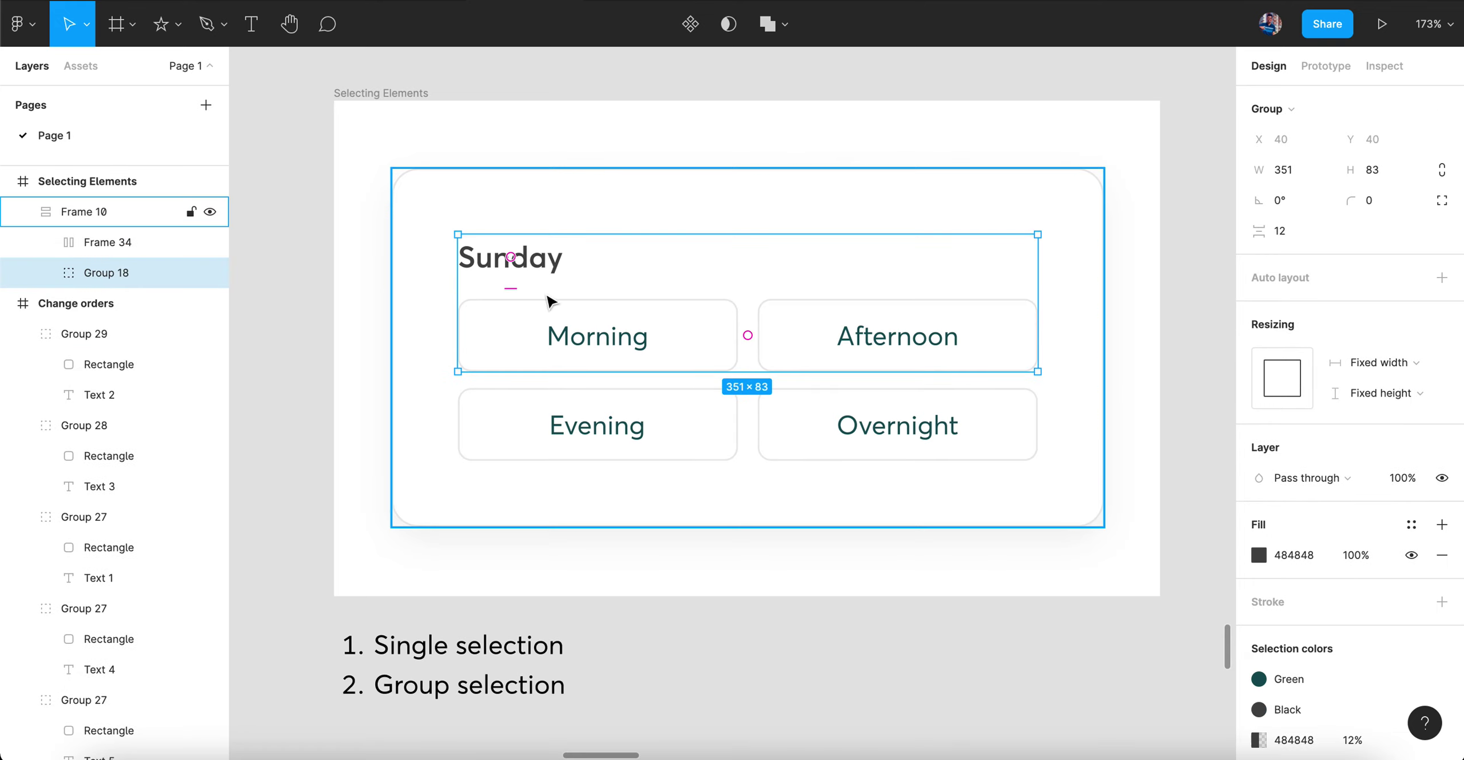
click(45, 272)
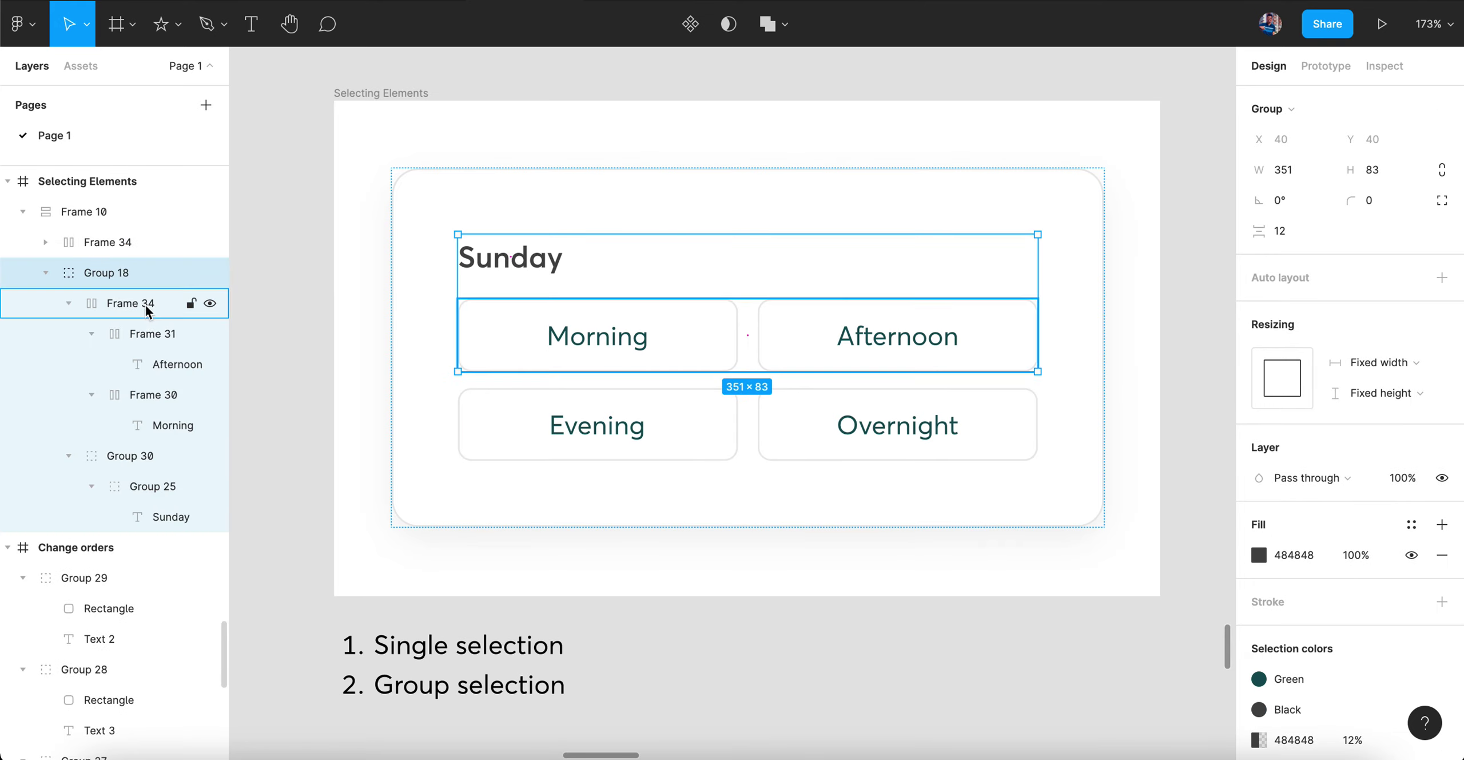
click(144, 304)
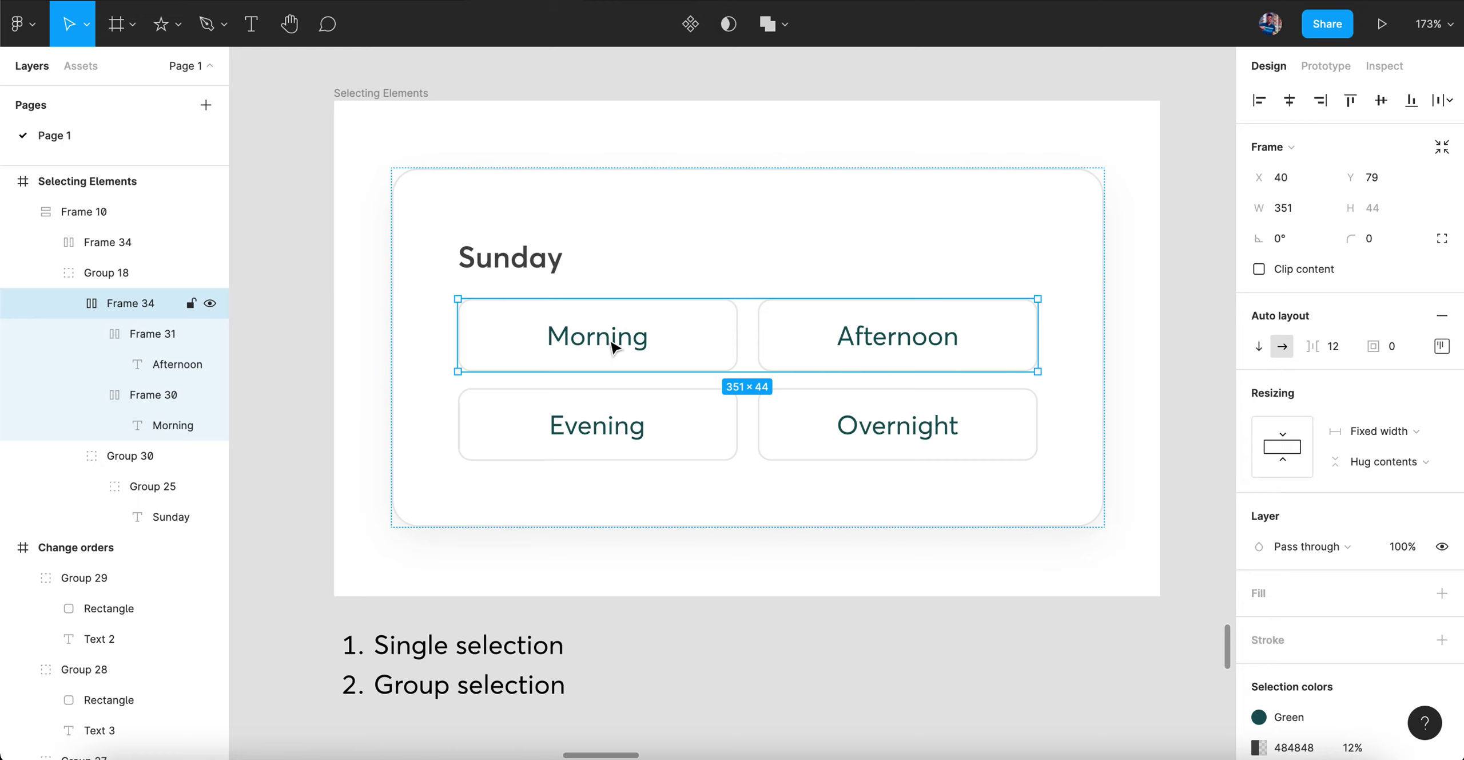
click(156, 334)
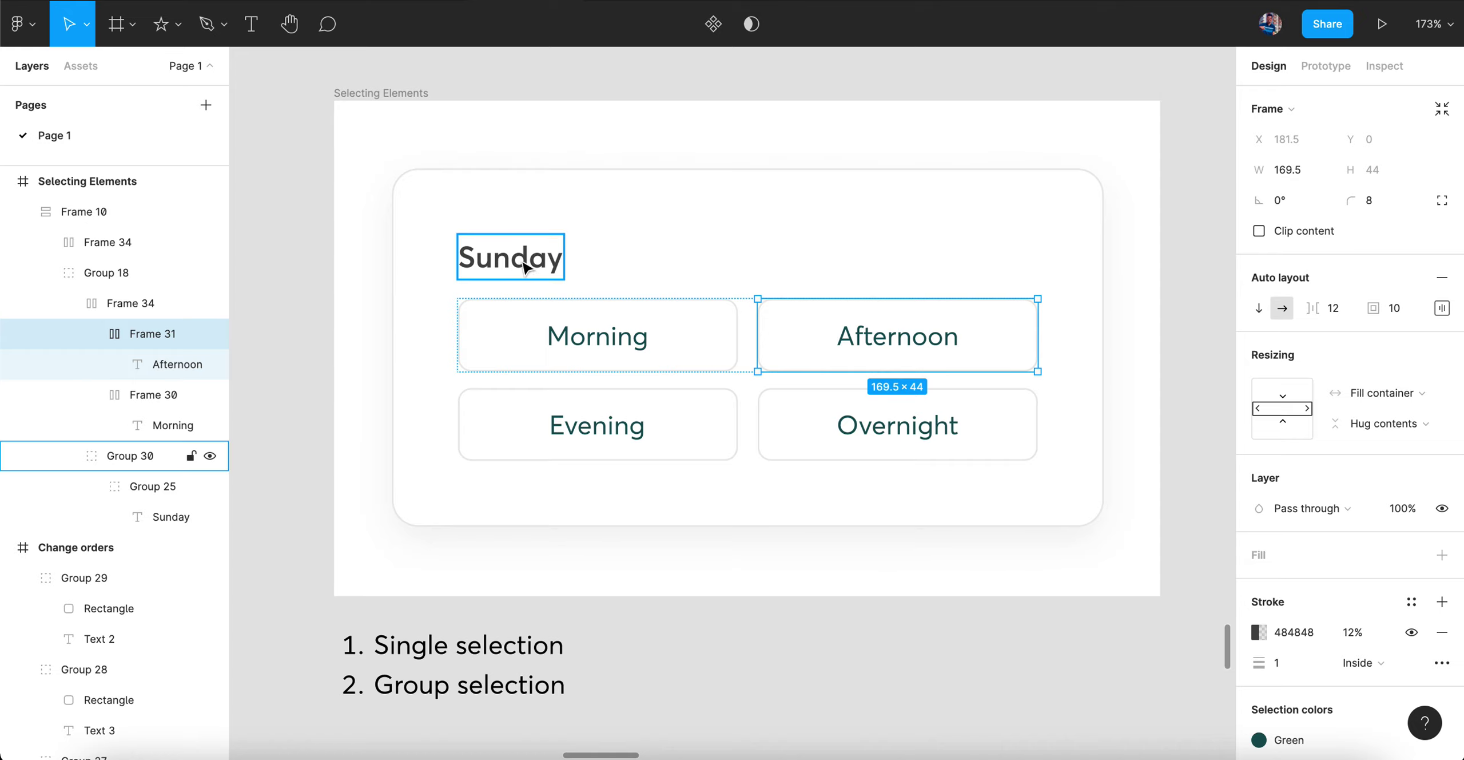
click(683, 543)
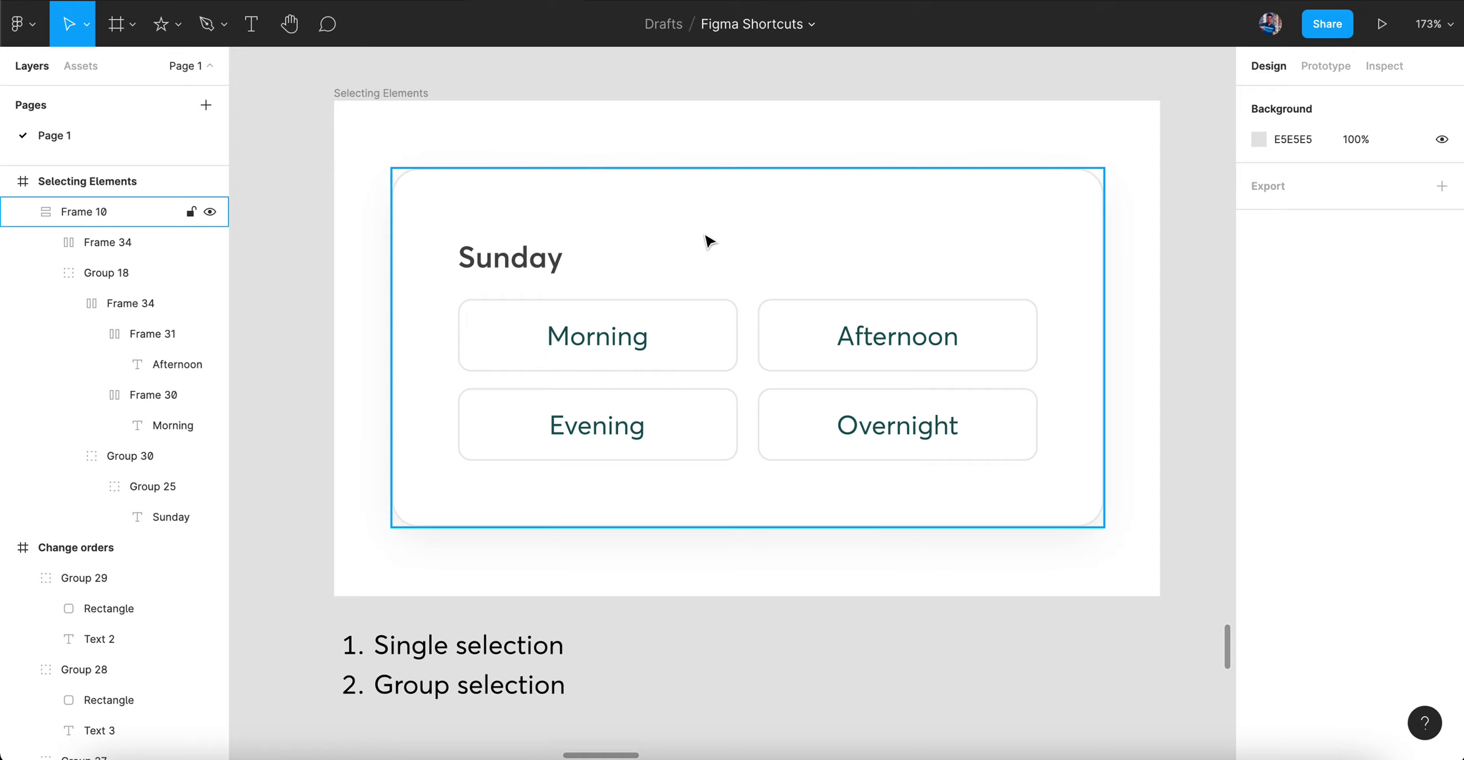
super+click(507, 265)
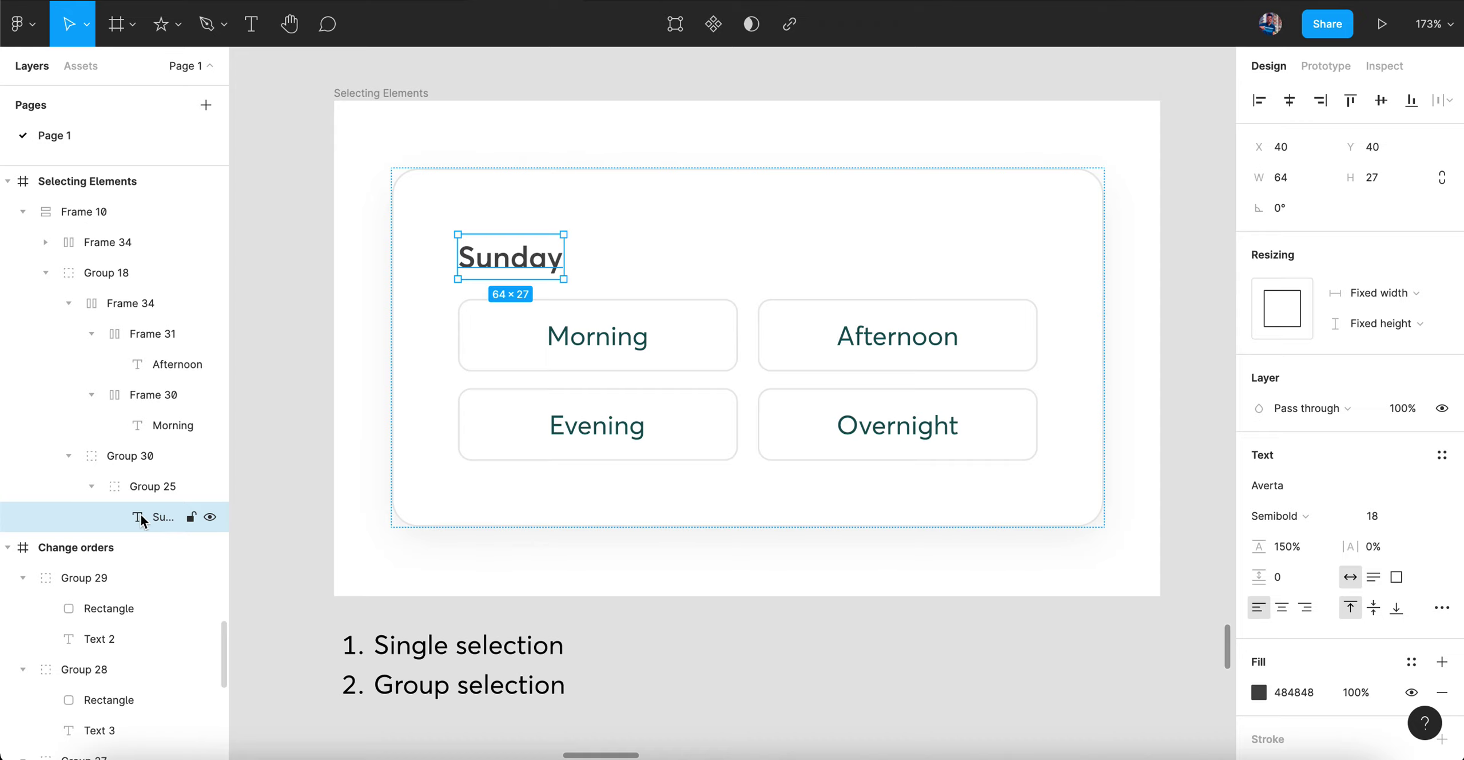
click(632, 144)
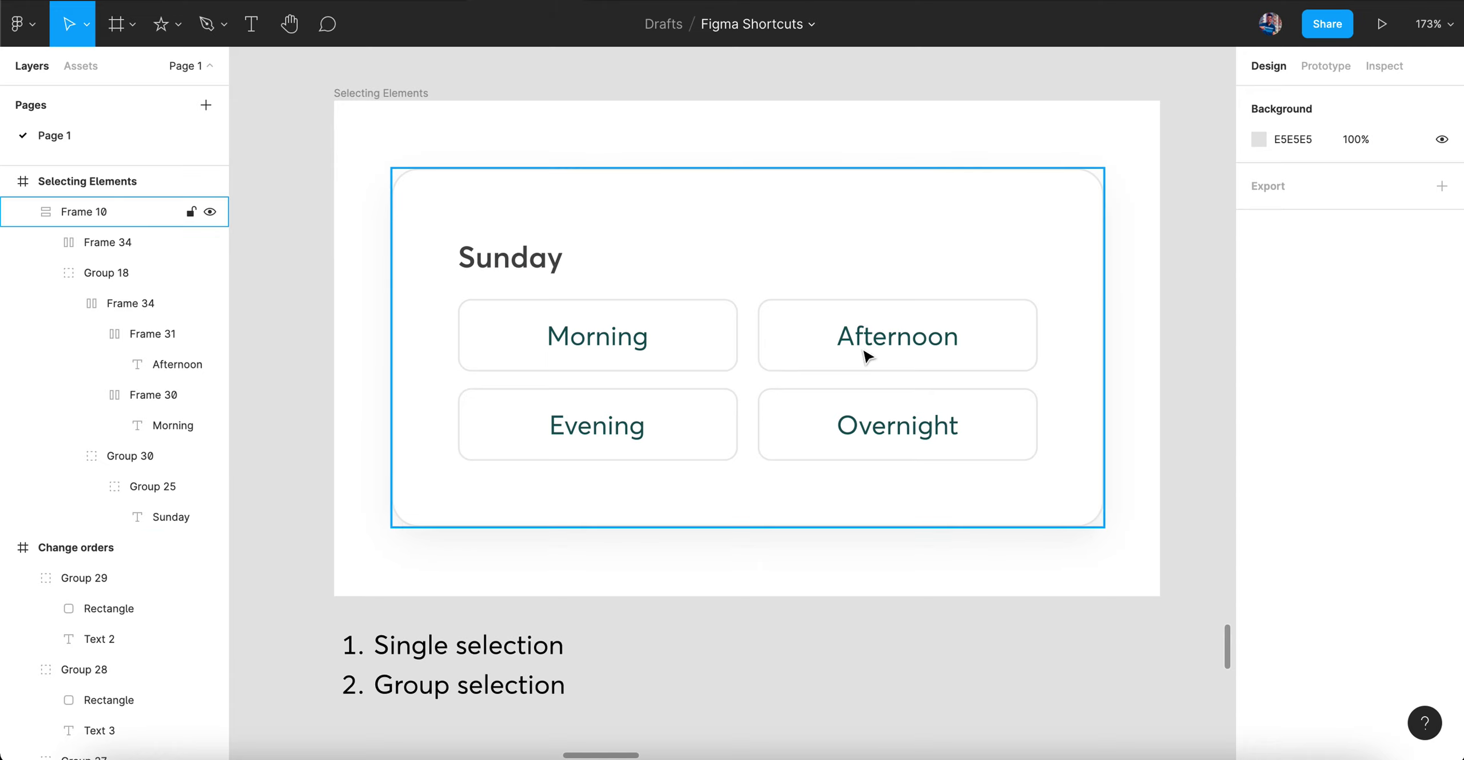
super+click(552, 264)
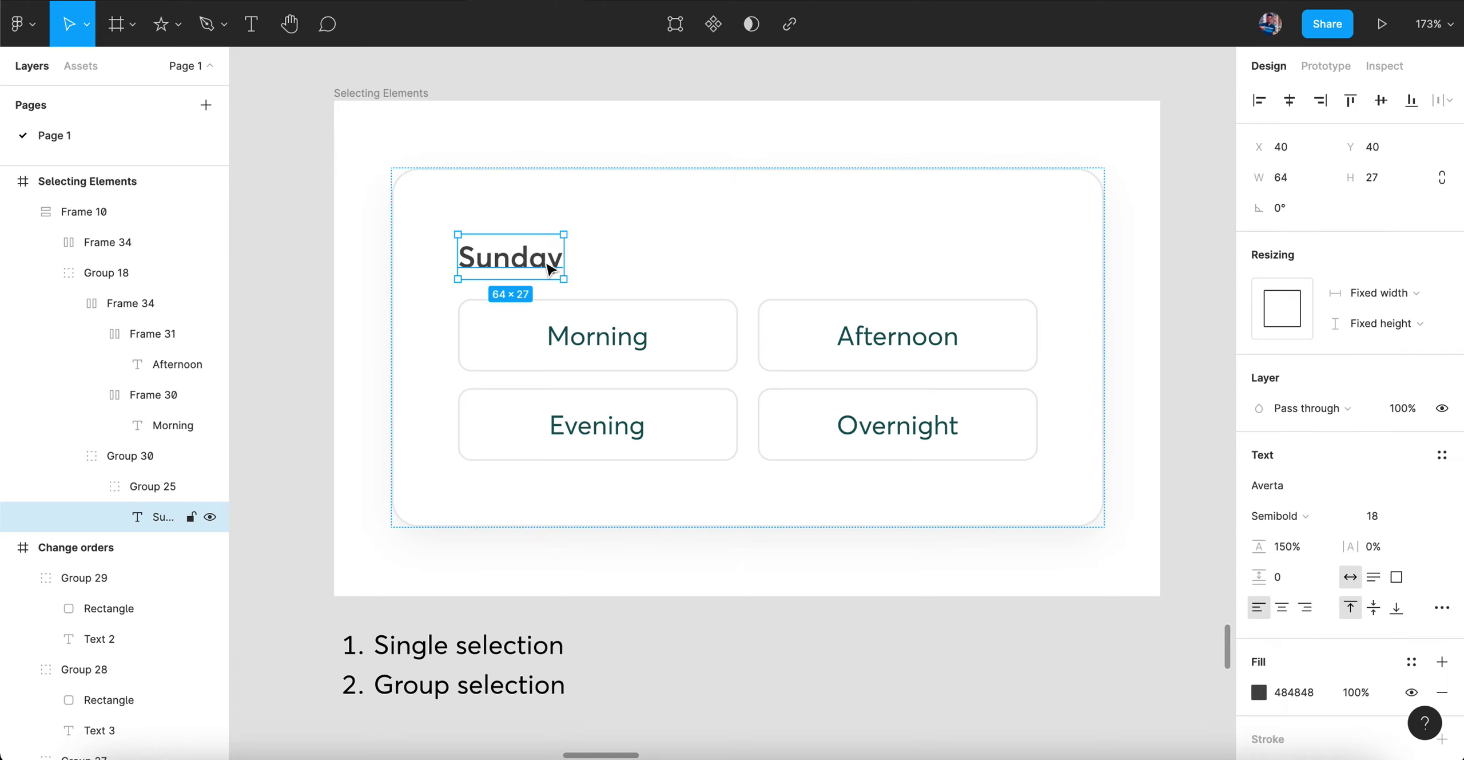
super+click(918, 436)
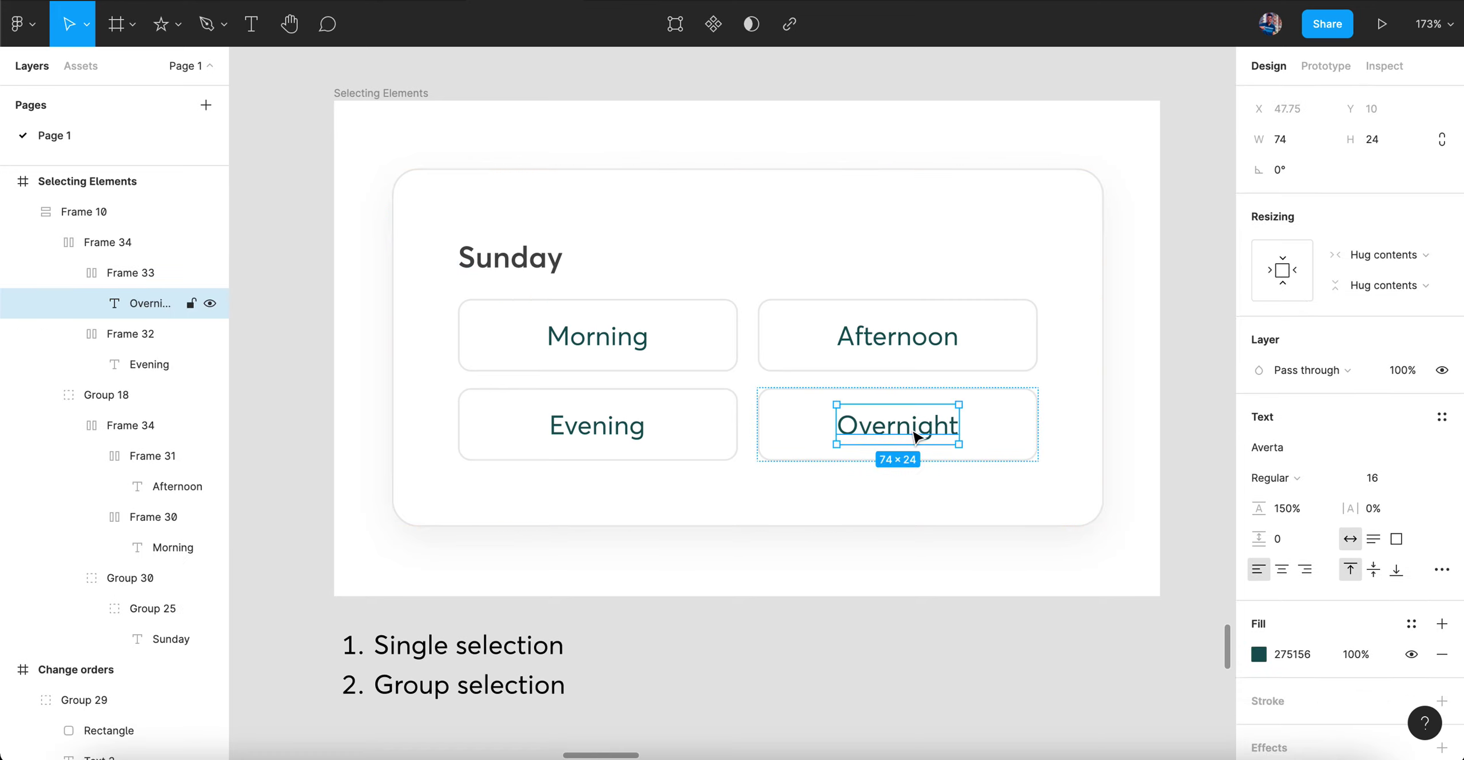
click(775, 611)
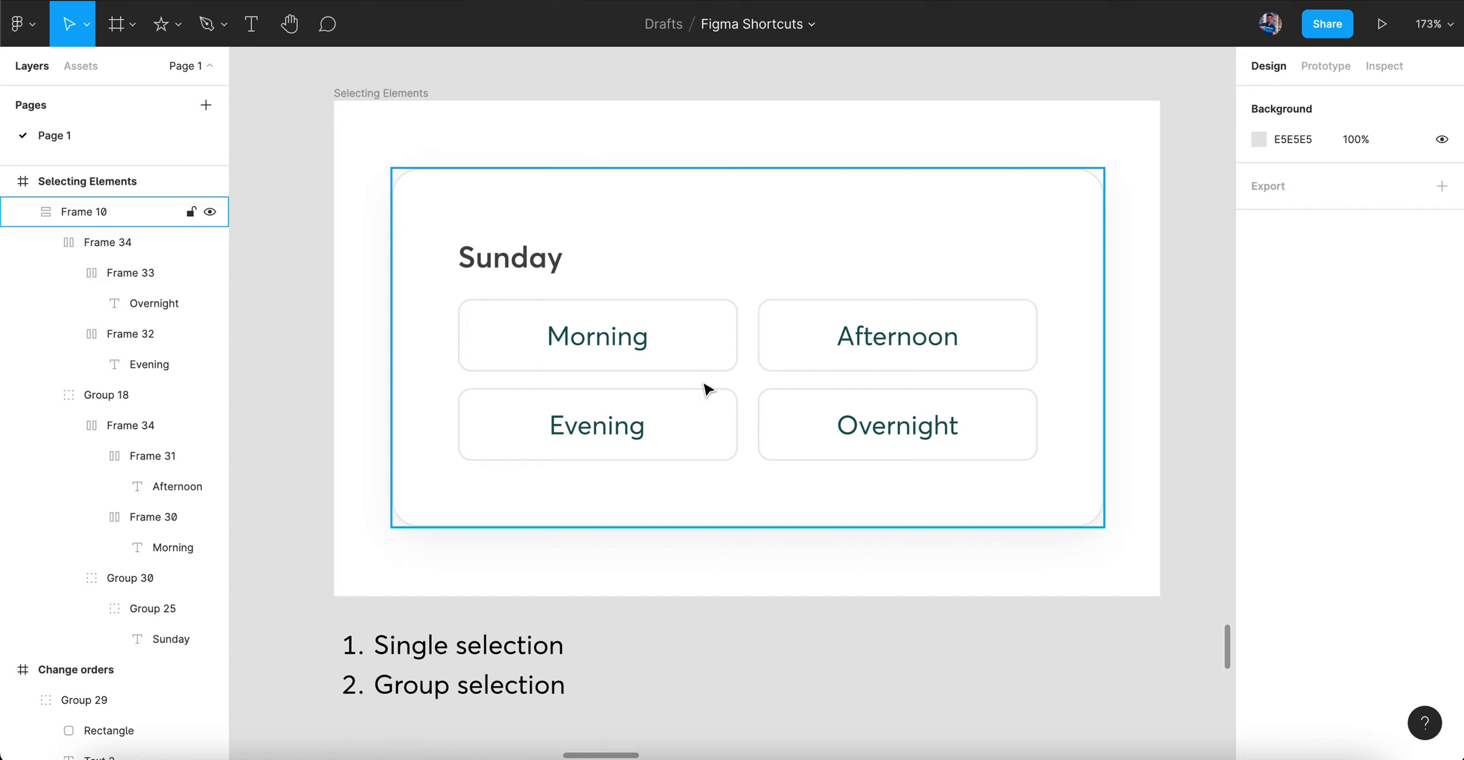
ctrl+click(637, 425)
click(612, 380)
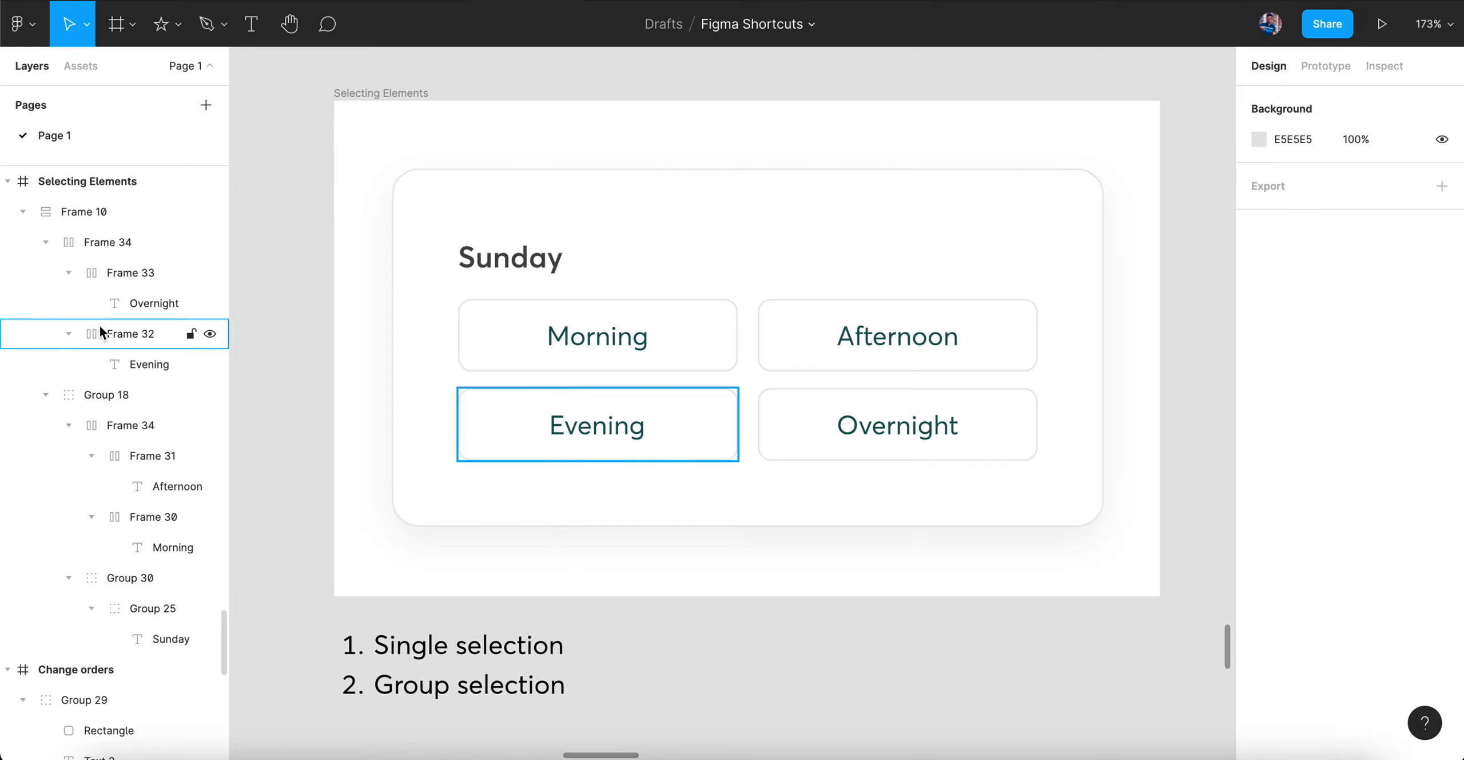
click(115, 336)
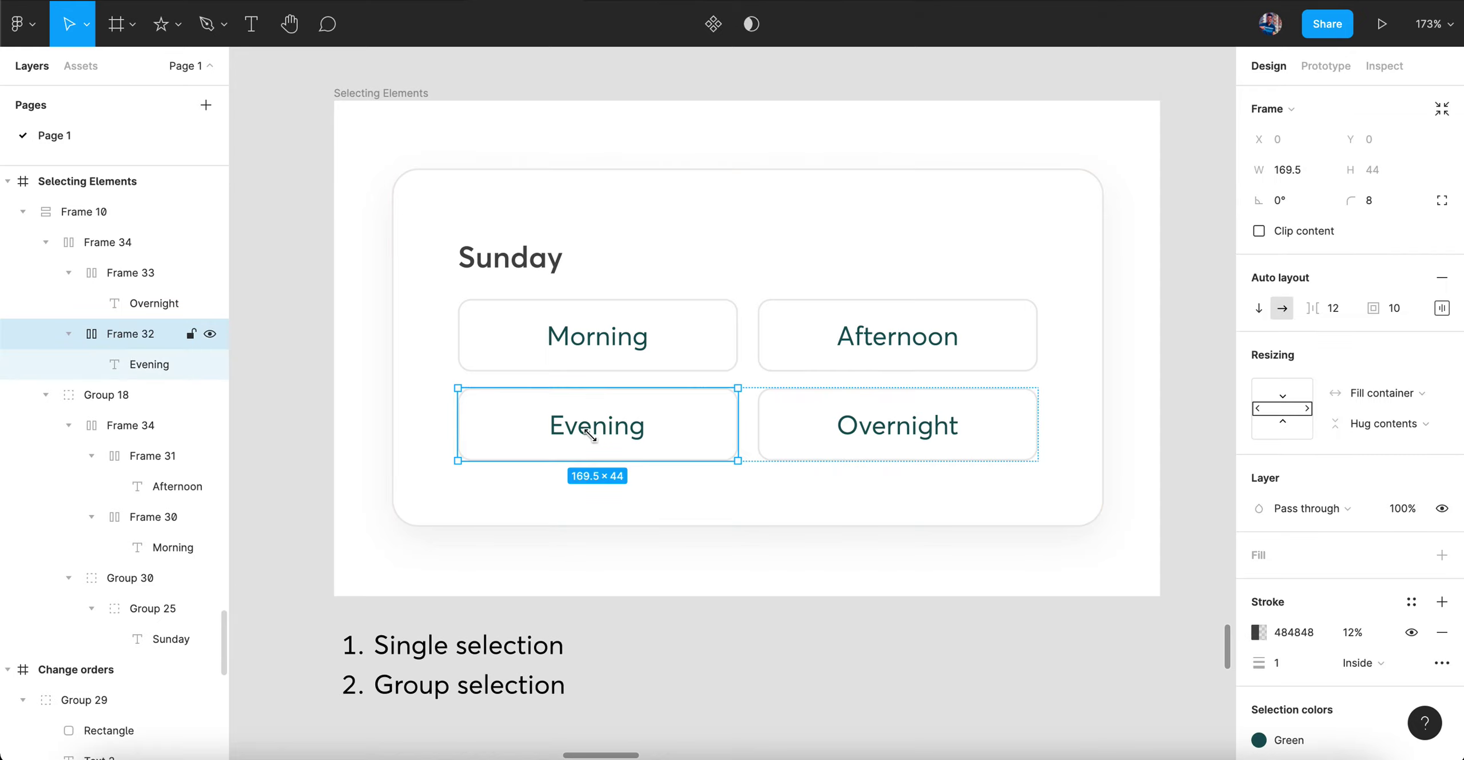
click(689, 556)
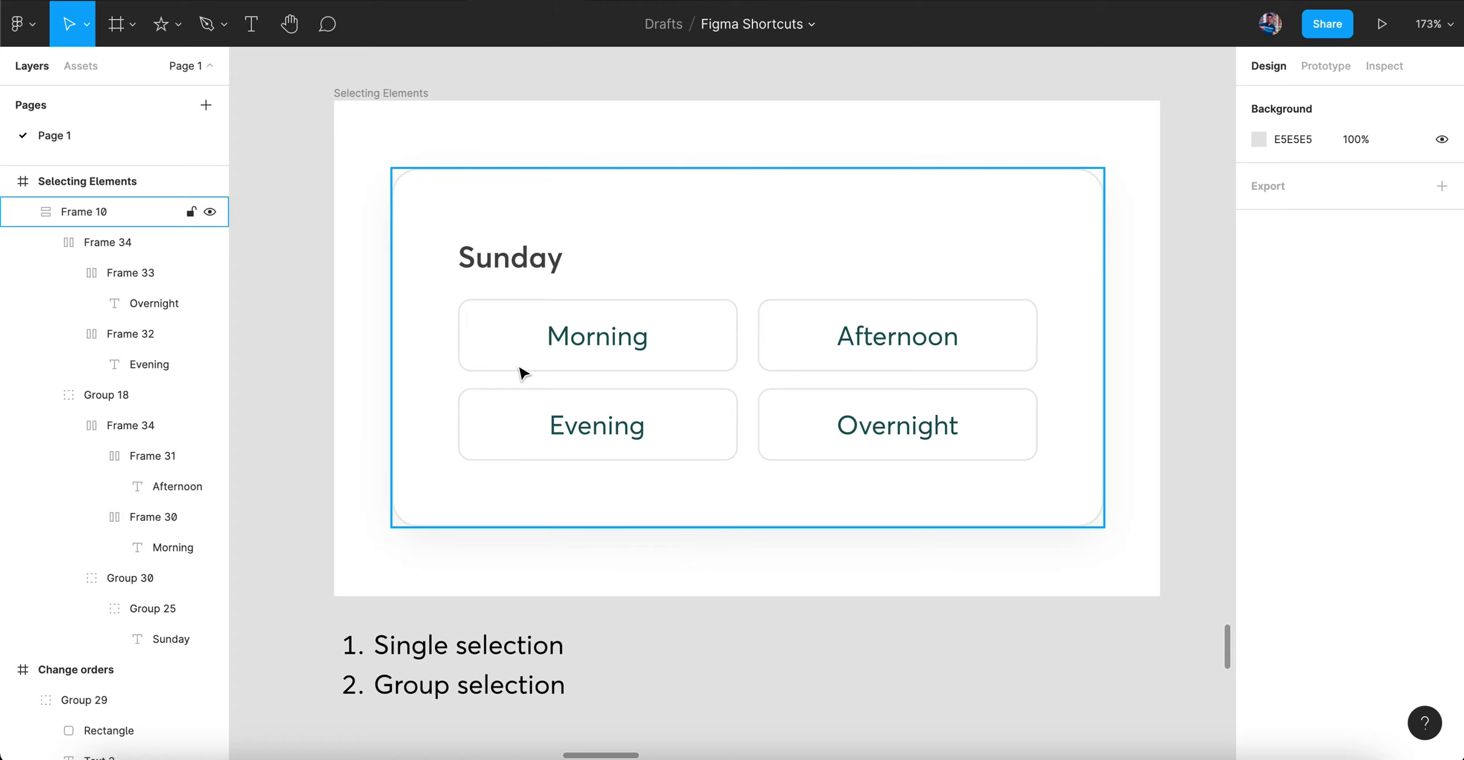
click(917, 429)
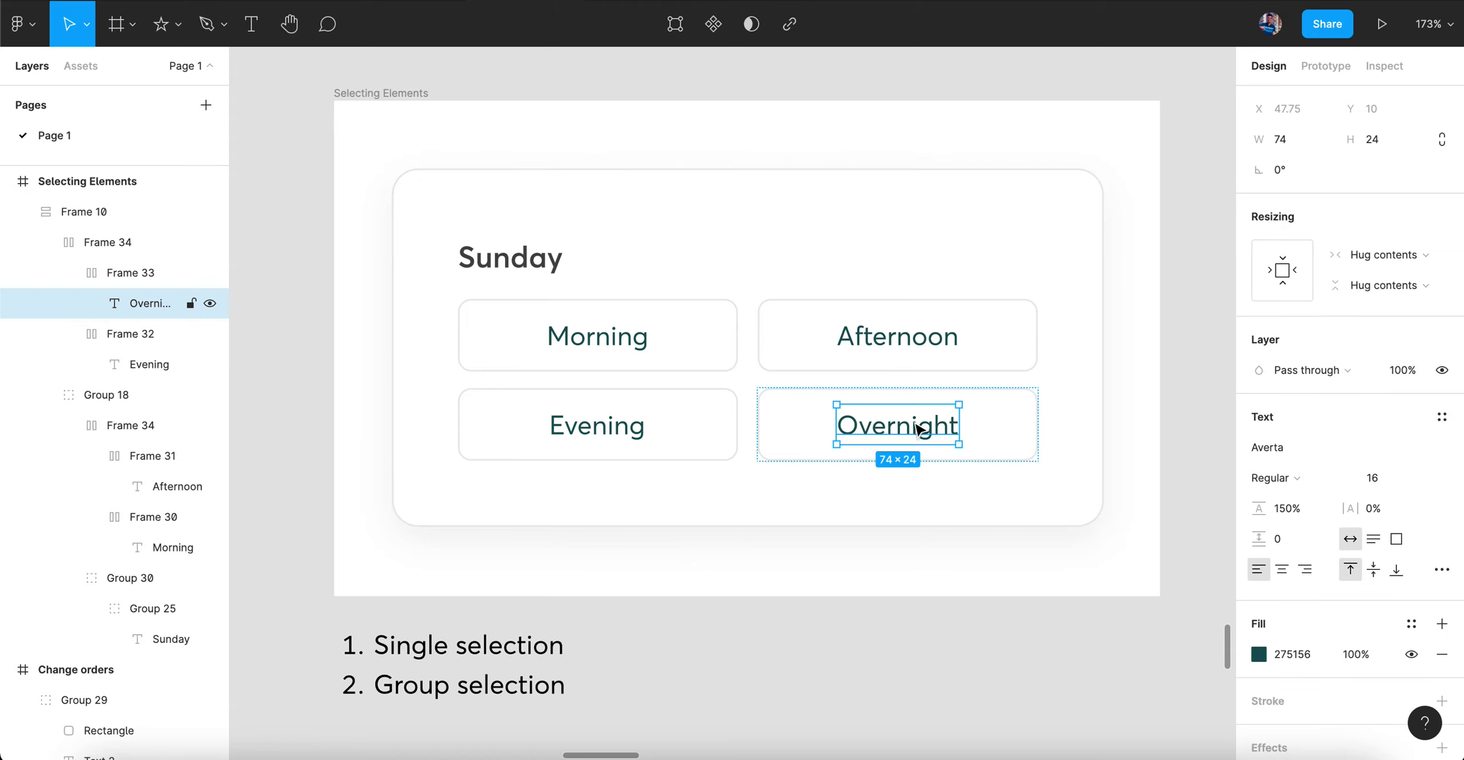
click(616, 429)
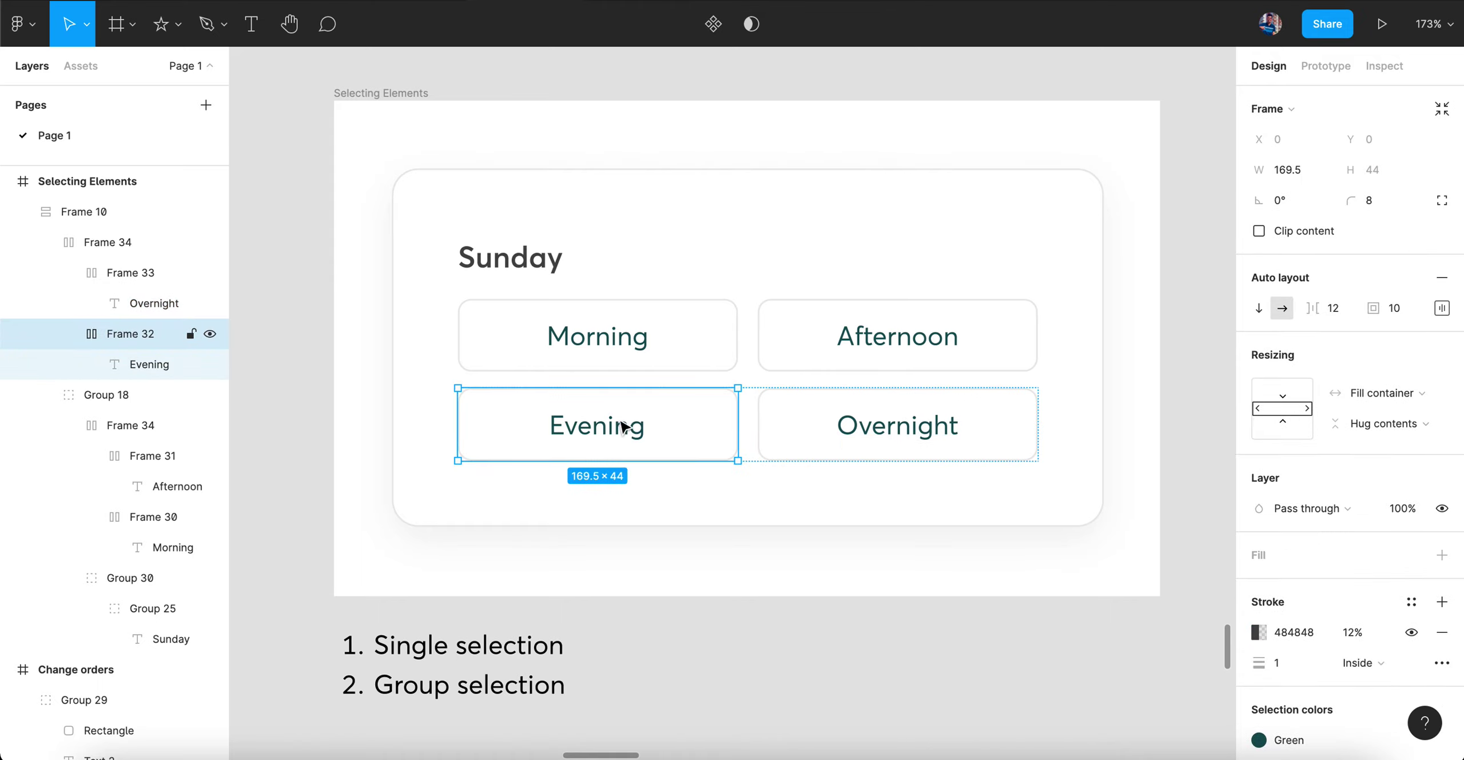
click(840, 545)
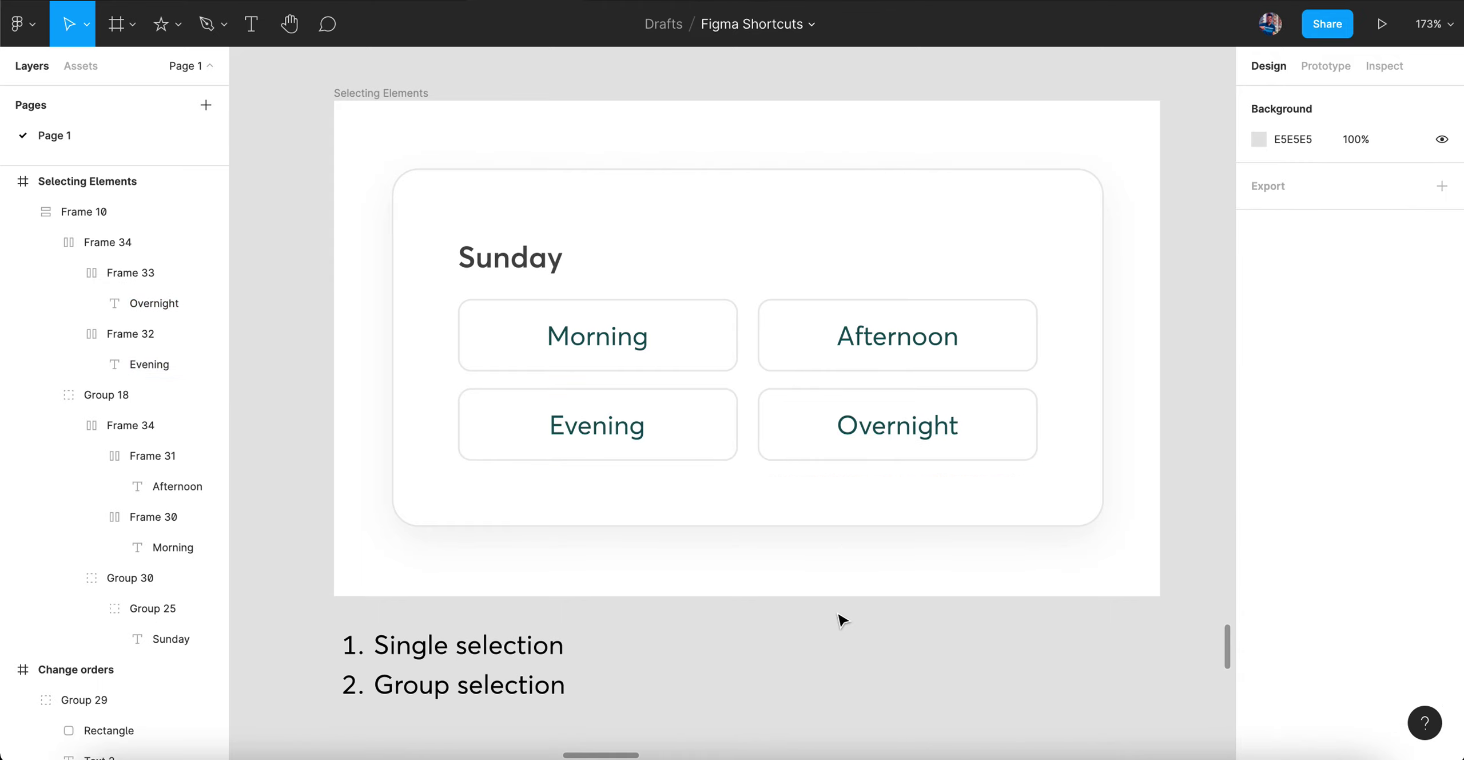
super+click(621, 433)
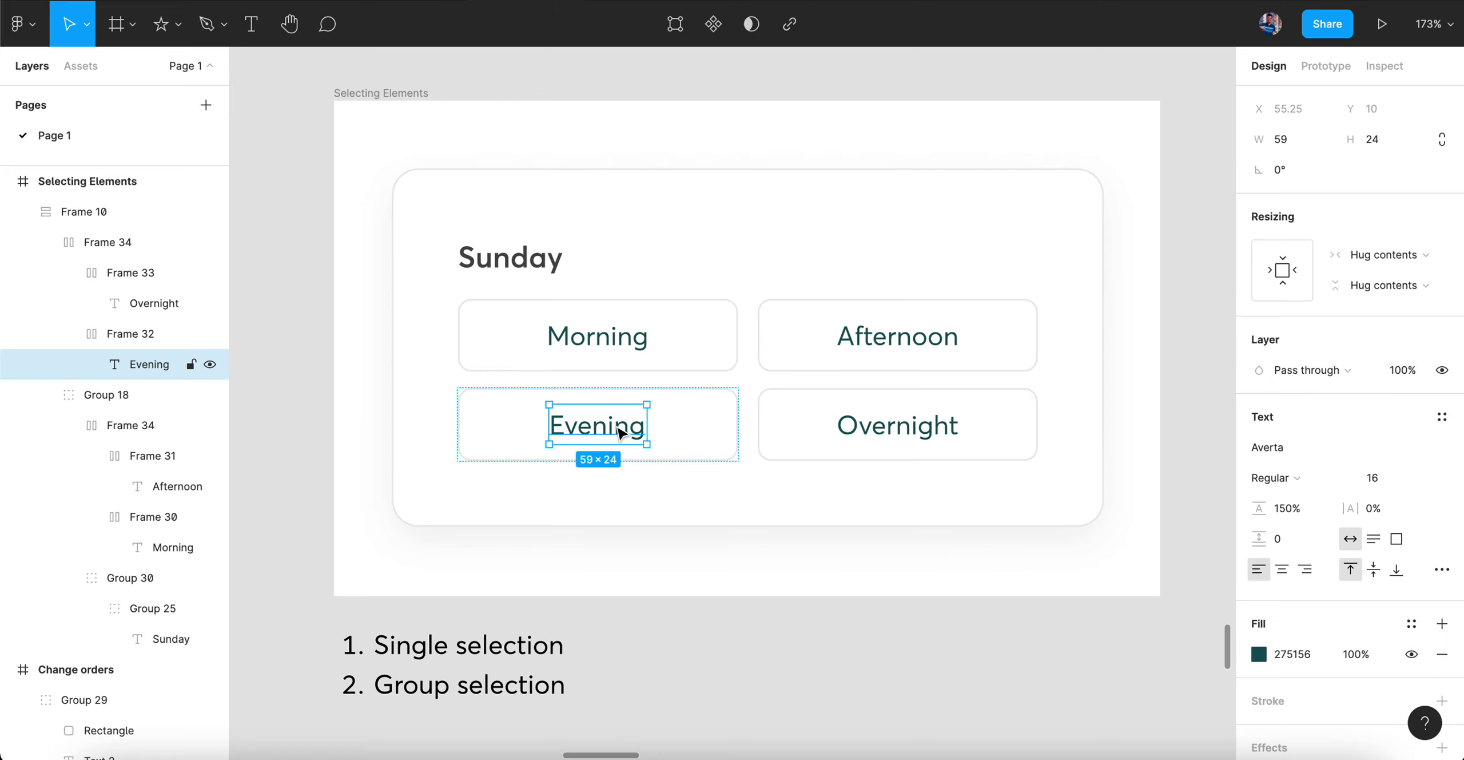
click(853, 434)
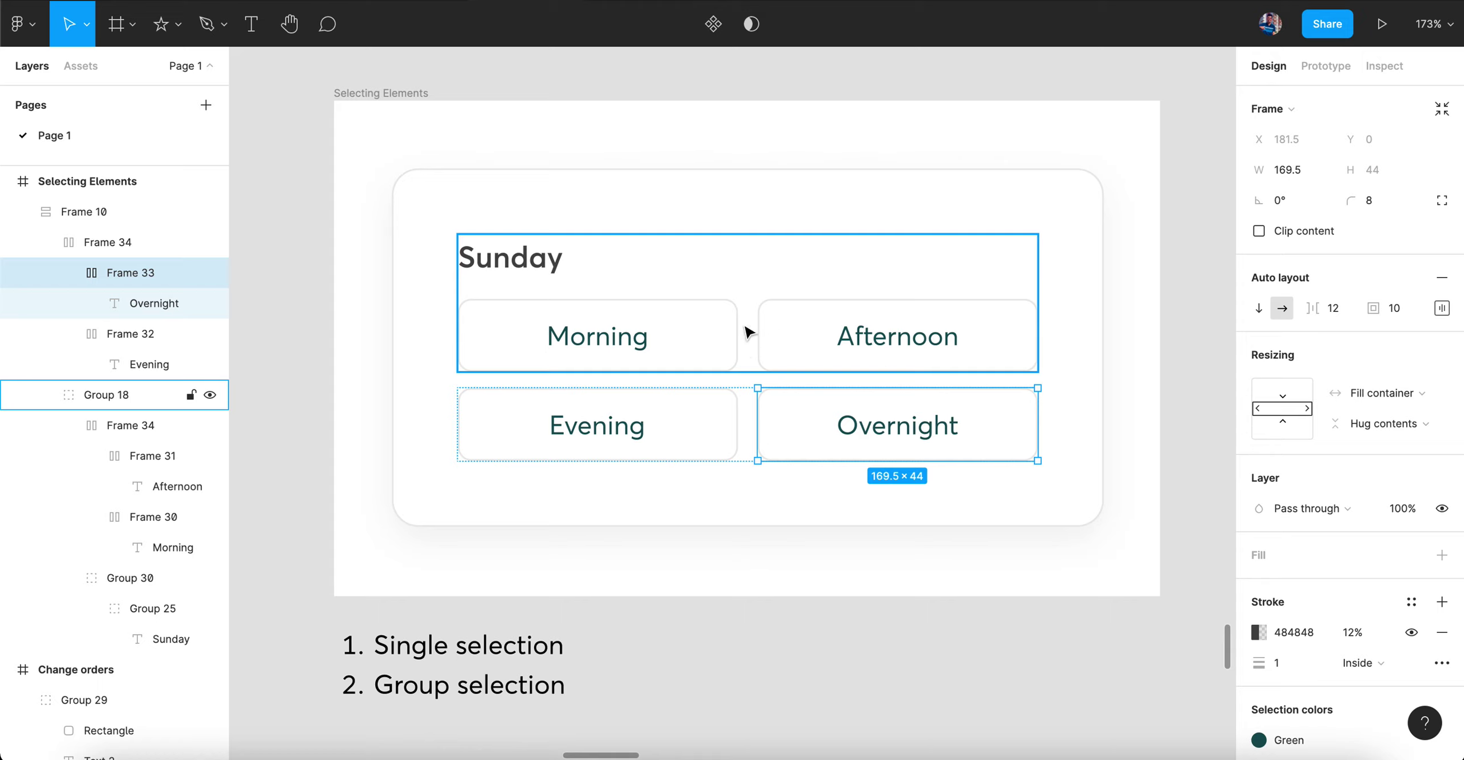
click(113, 399)
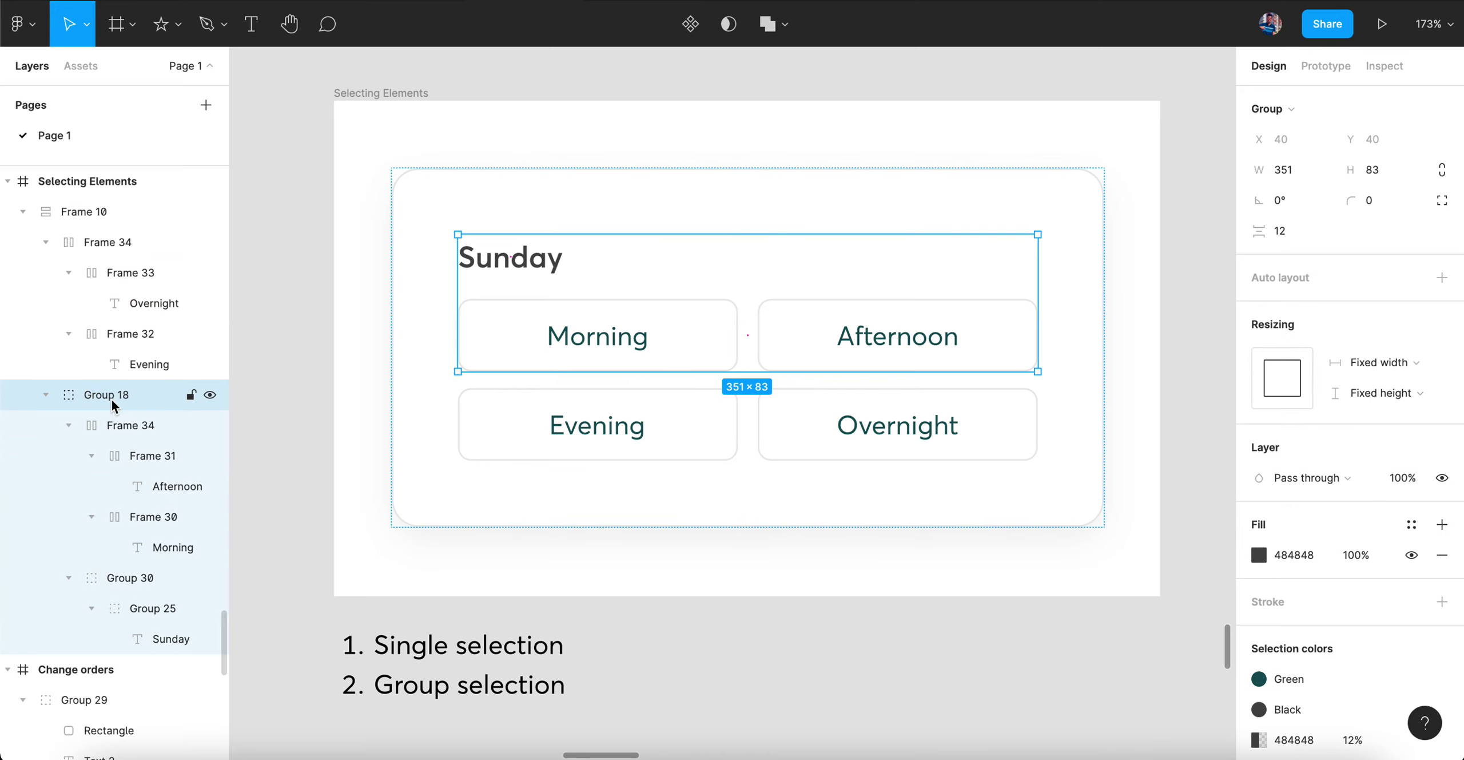
click(45, 240)
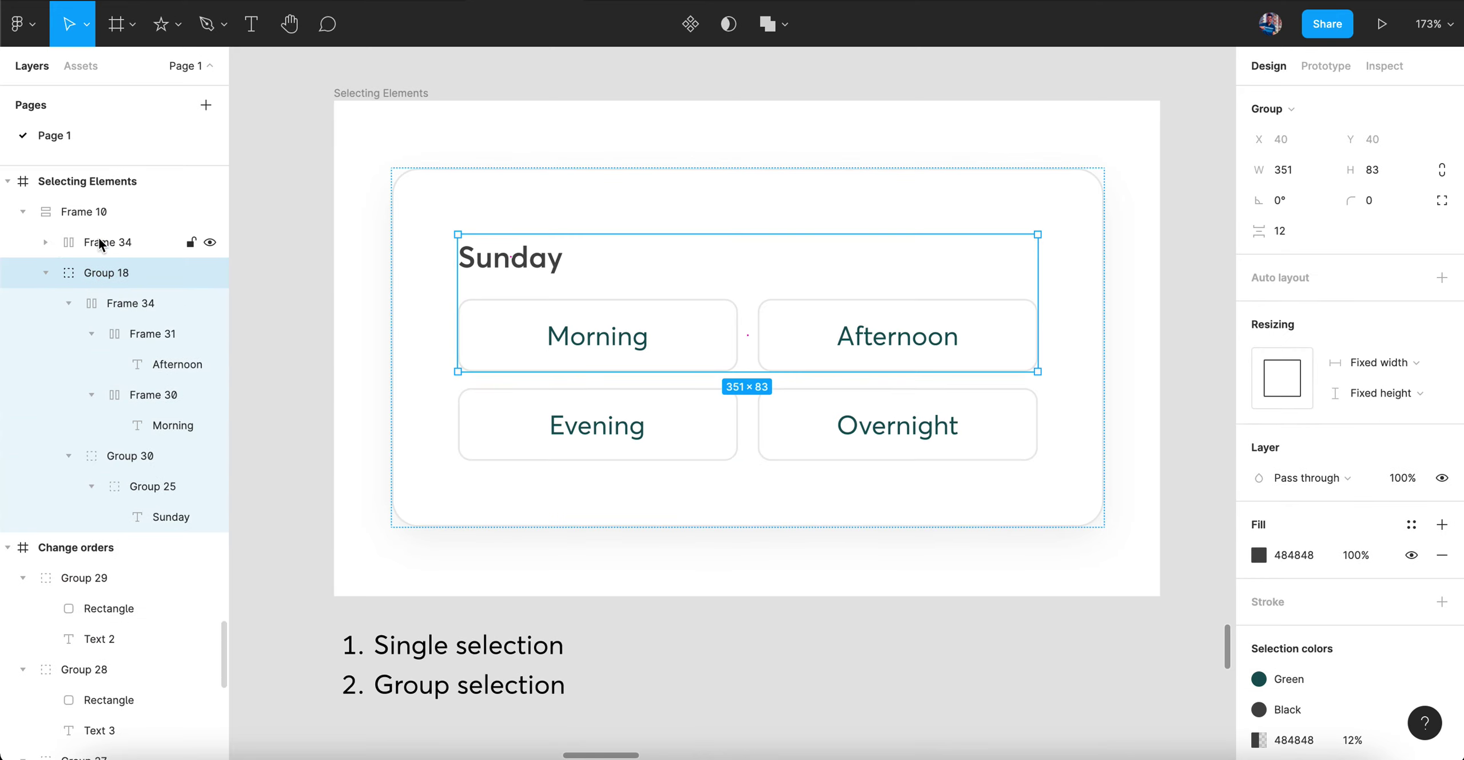
click(98, 238)
click(99, 273)
click(98, 242)
click(98, 277)
click(98, 242)
click(99, 274)
click(99, 242)
click(101, 272)
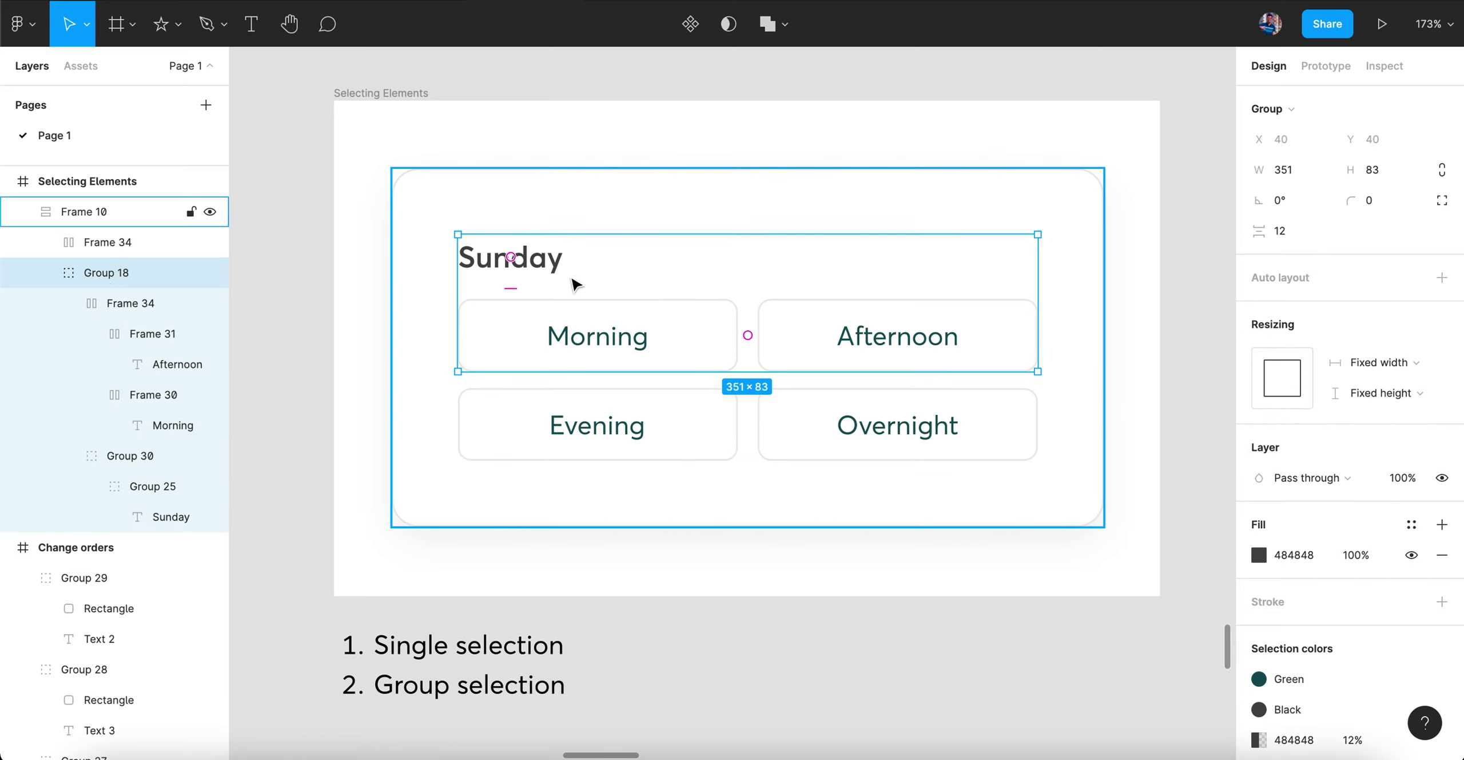
super+click(546, 269)
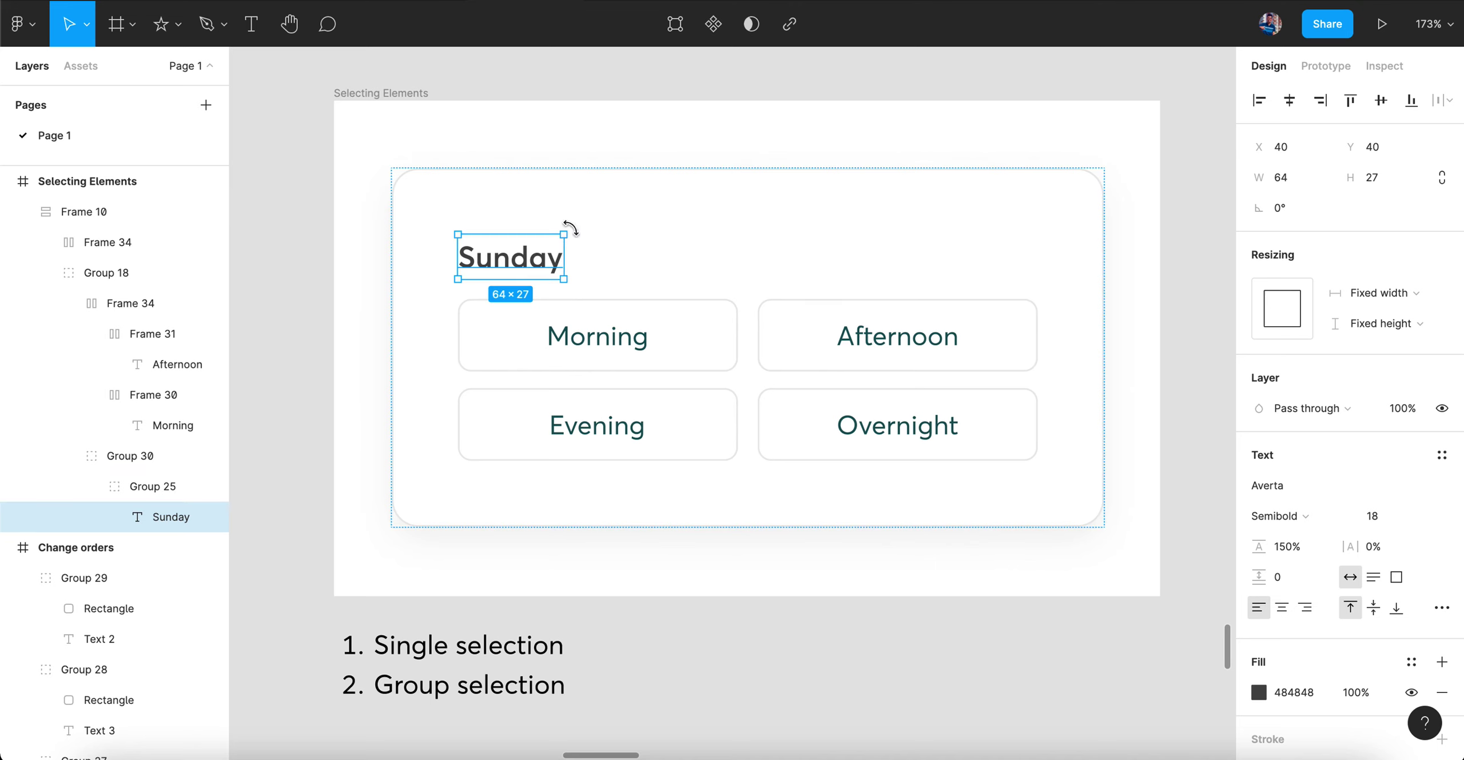
click(582, 425)
click(594, 321)
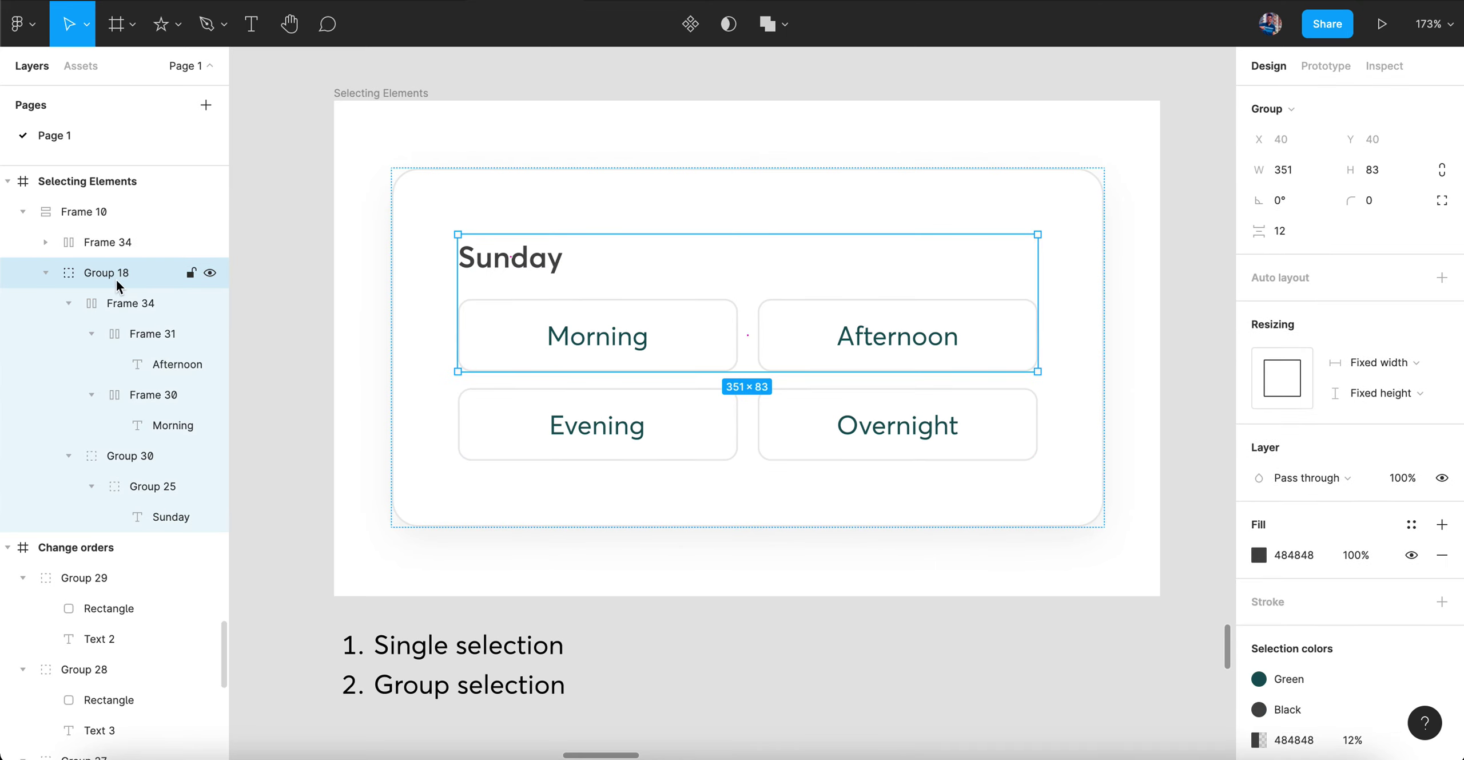
click(69, 303)
click(68, 333)
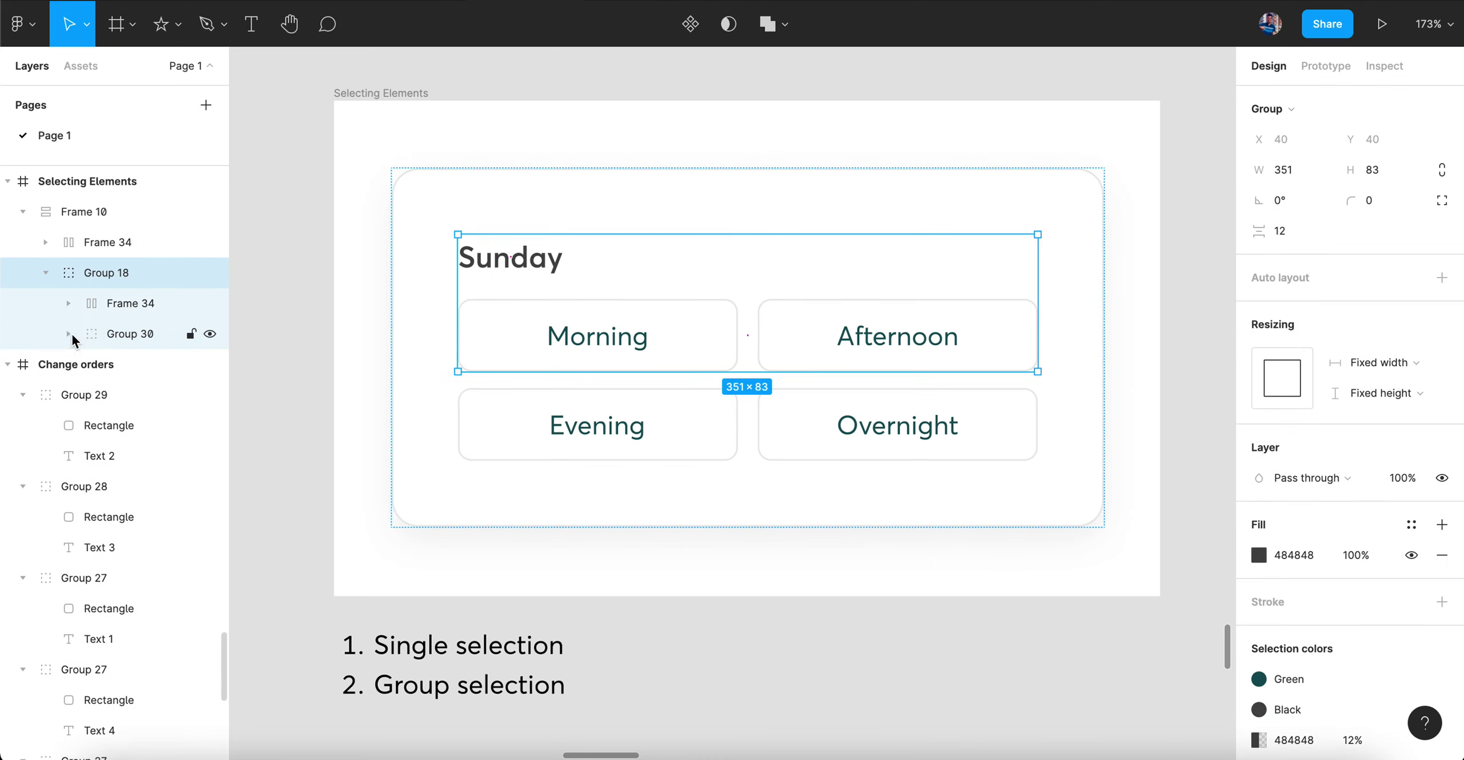
click(119, 305)
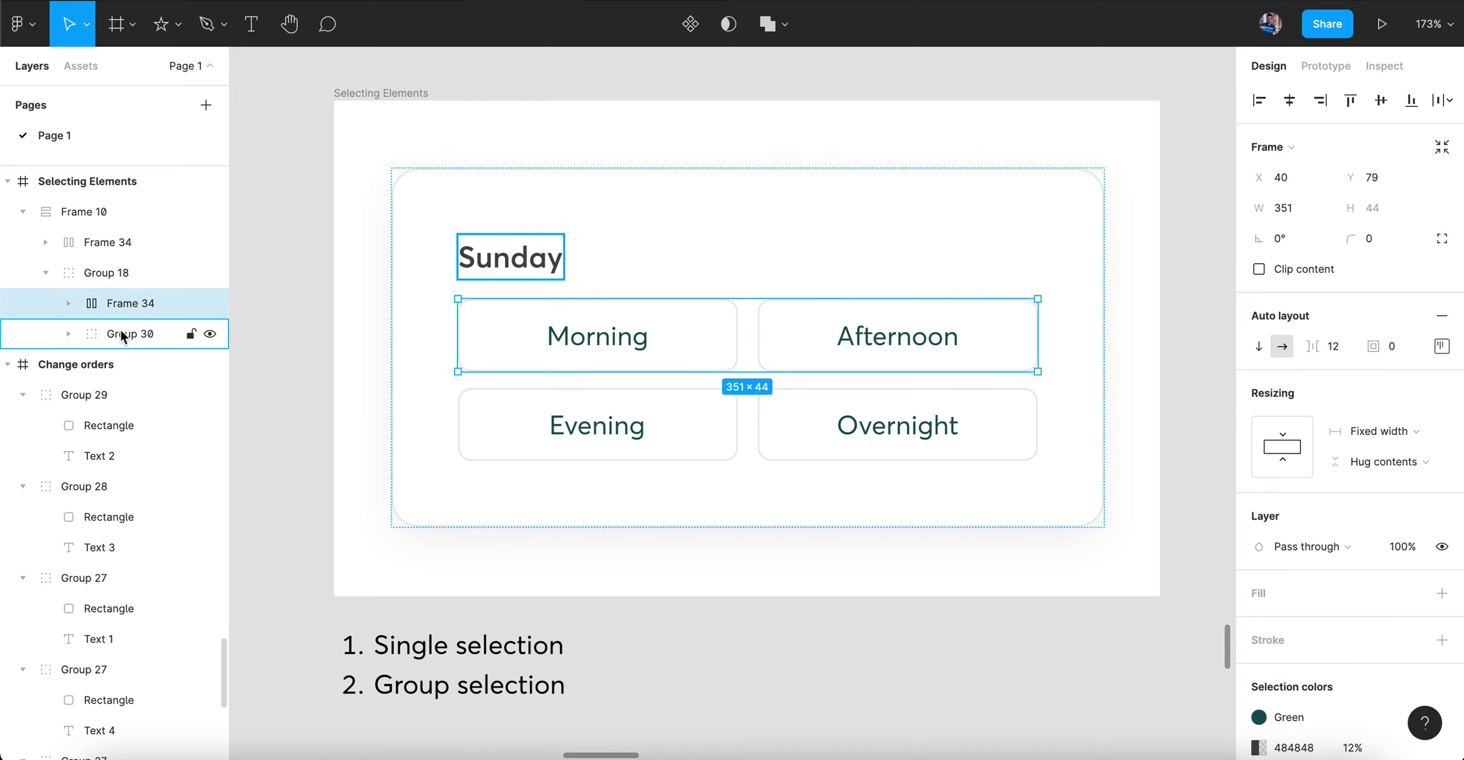
click(122, 332)
click(115, 307)
click(105, 274)
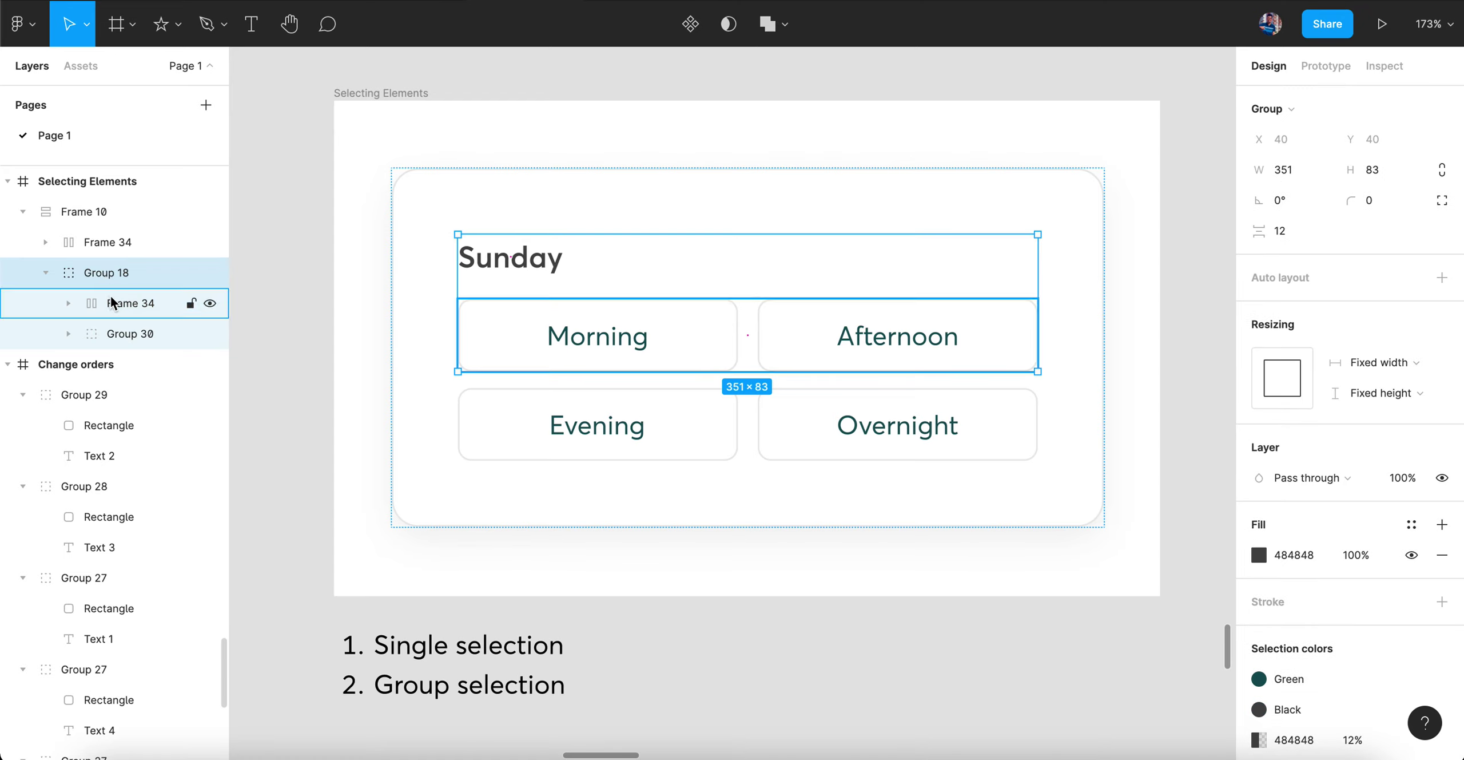
click(130, 306)
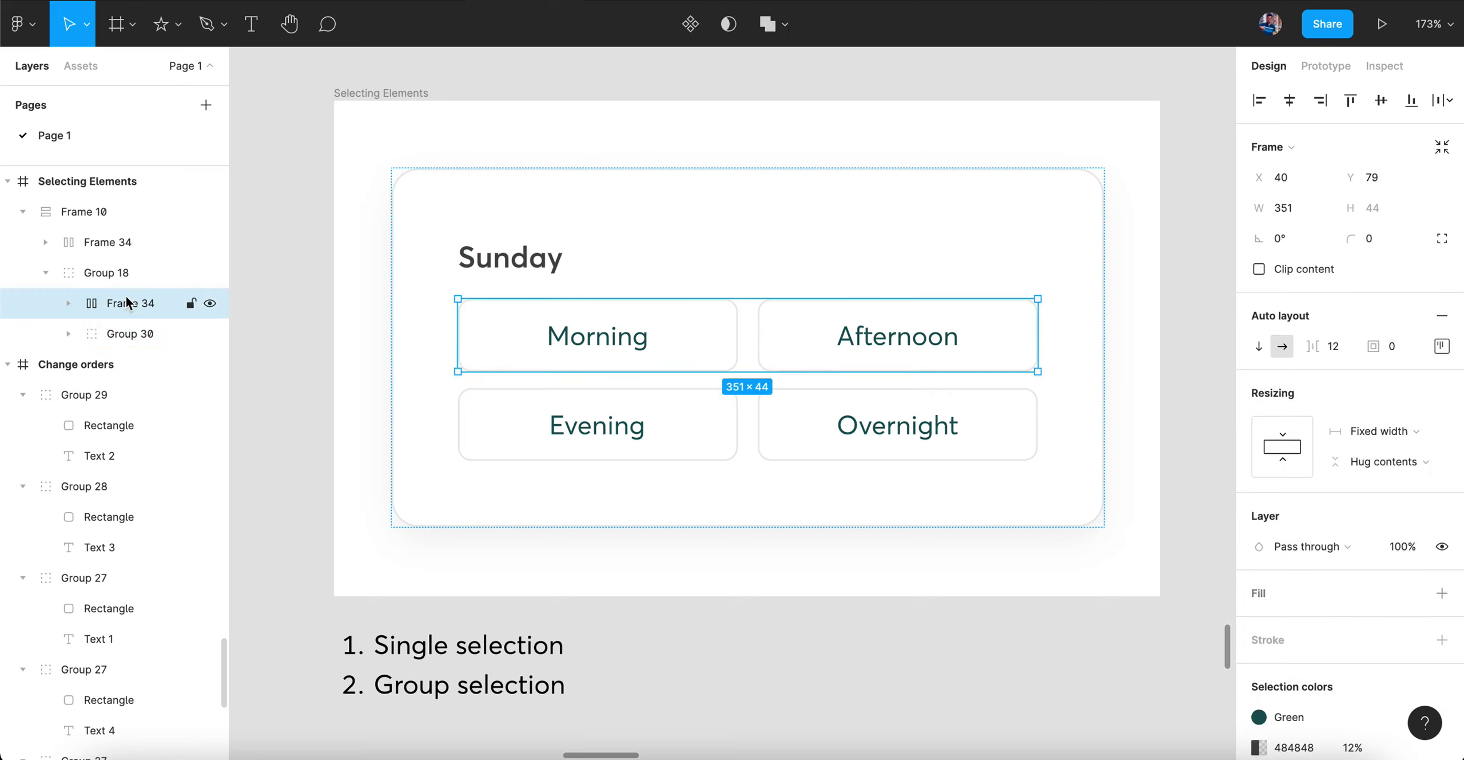
click(127, 332)
click(127, 304)
click(128, 334)
click(126, 302)
click(106, 249)
click(92, 217)
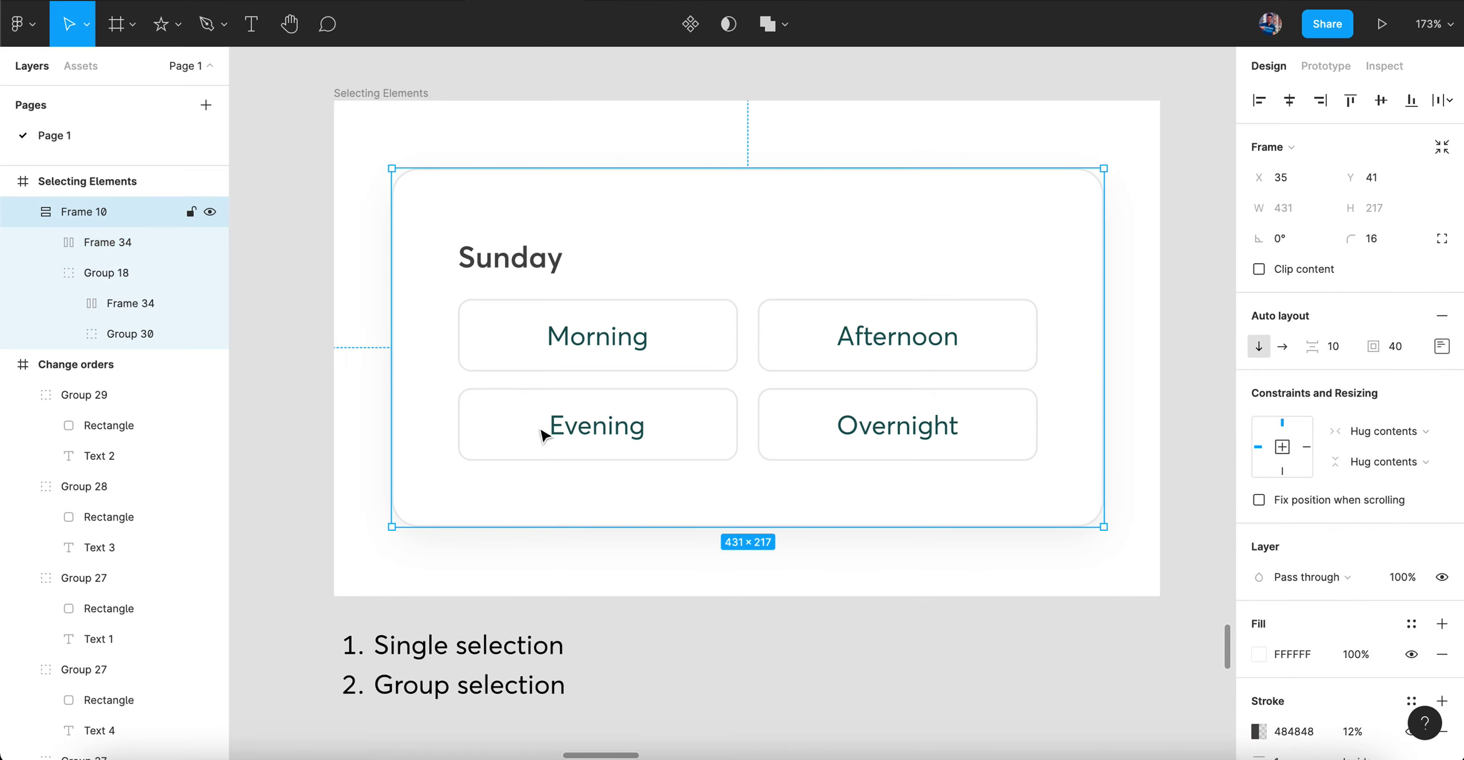
click(79, 254)
click(82, 276)
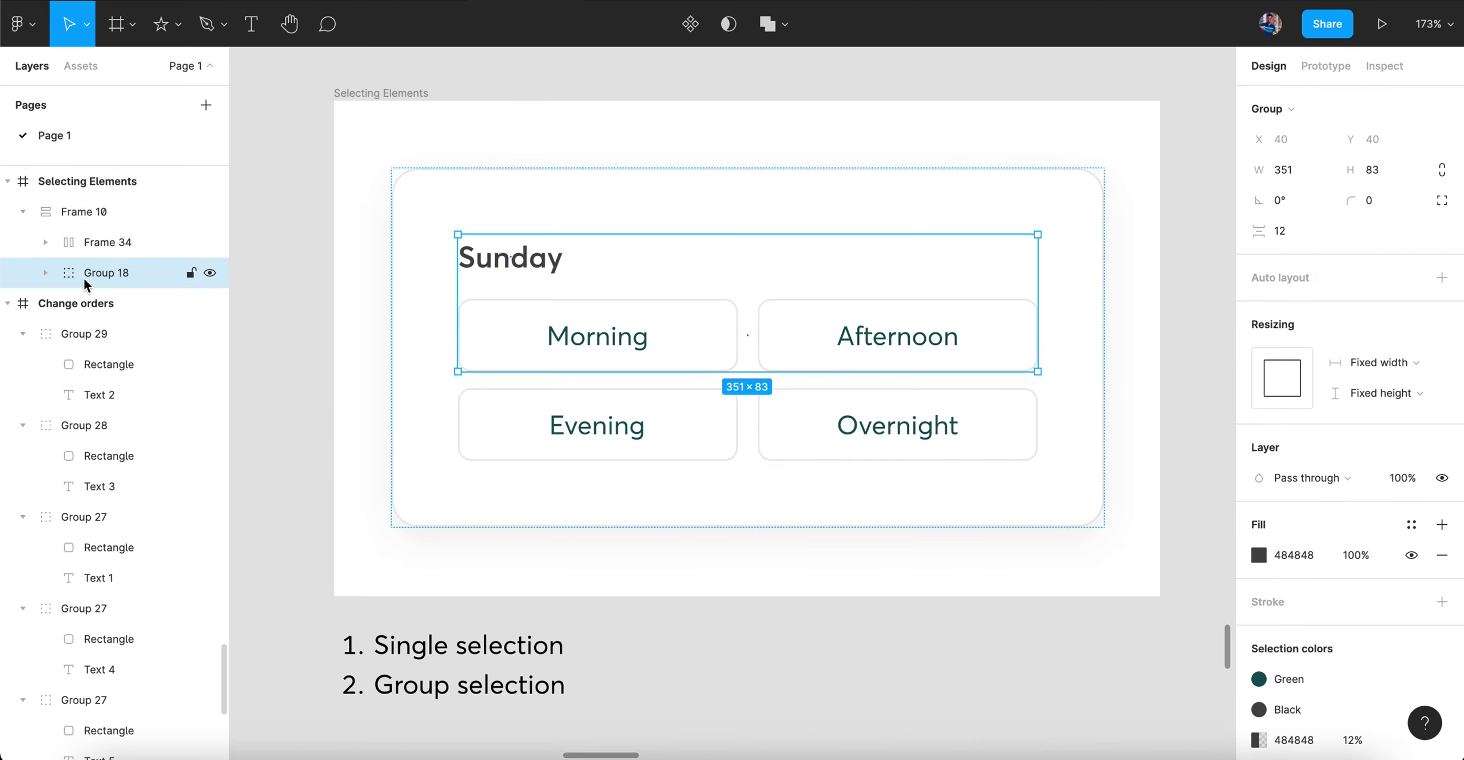
click(83, 239)
click(91, 273)
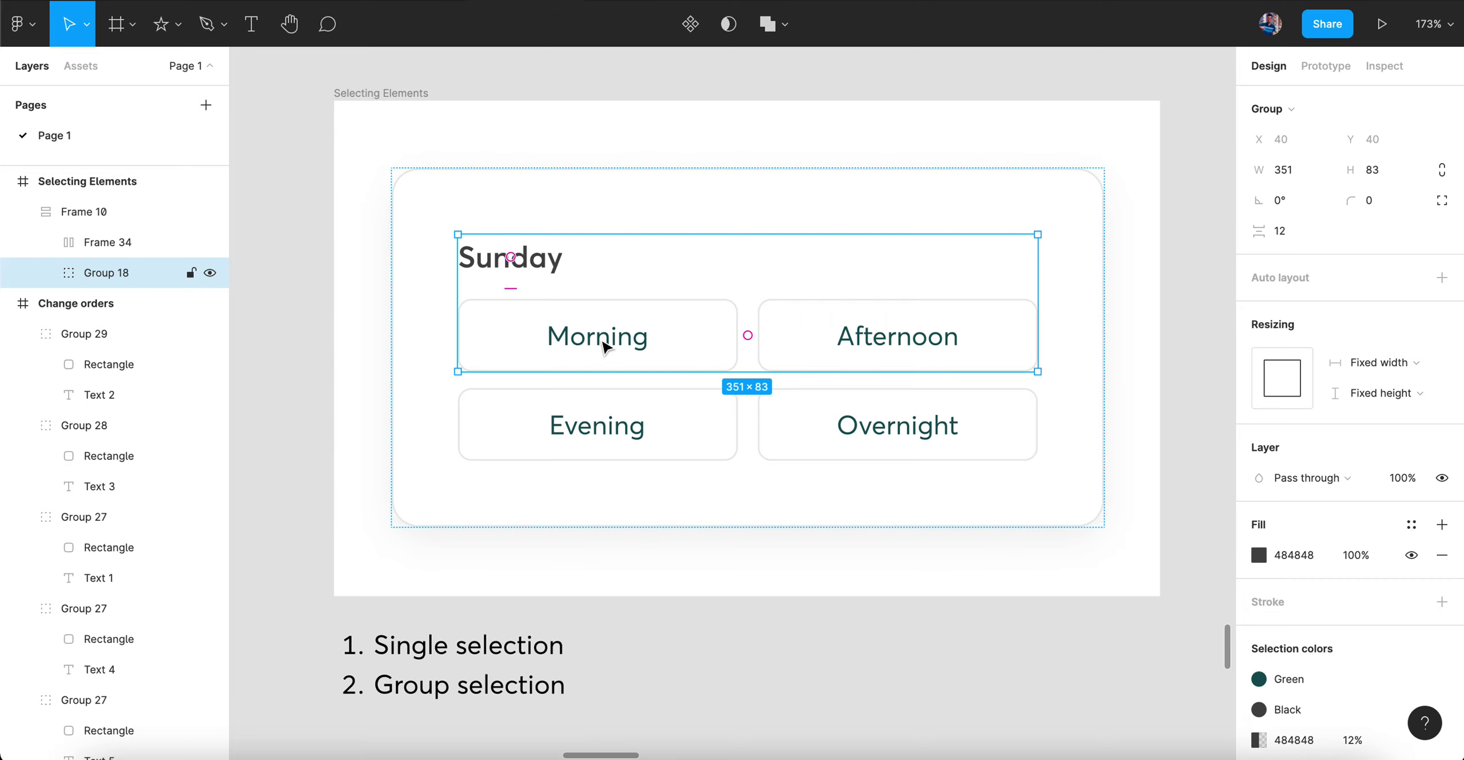
super+click(638, 343)
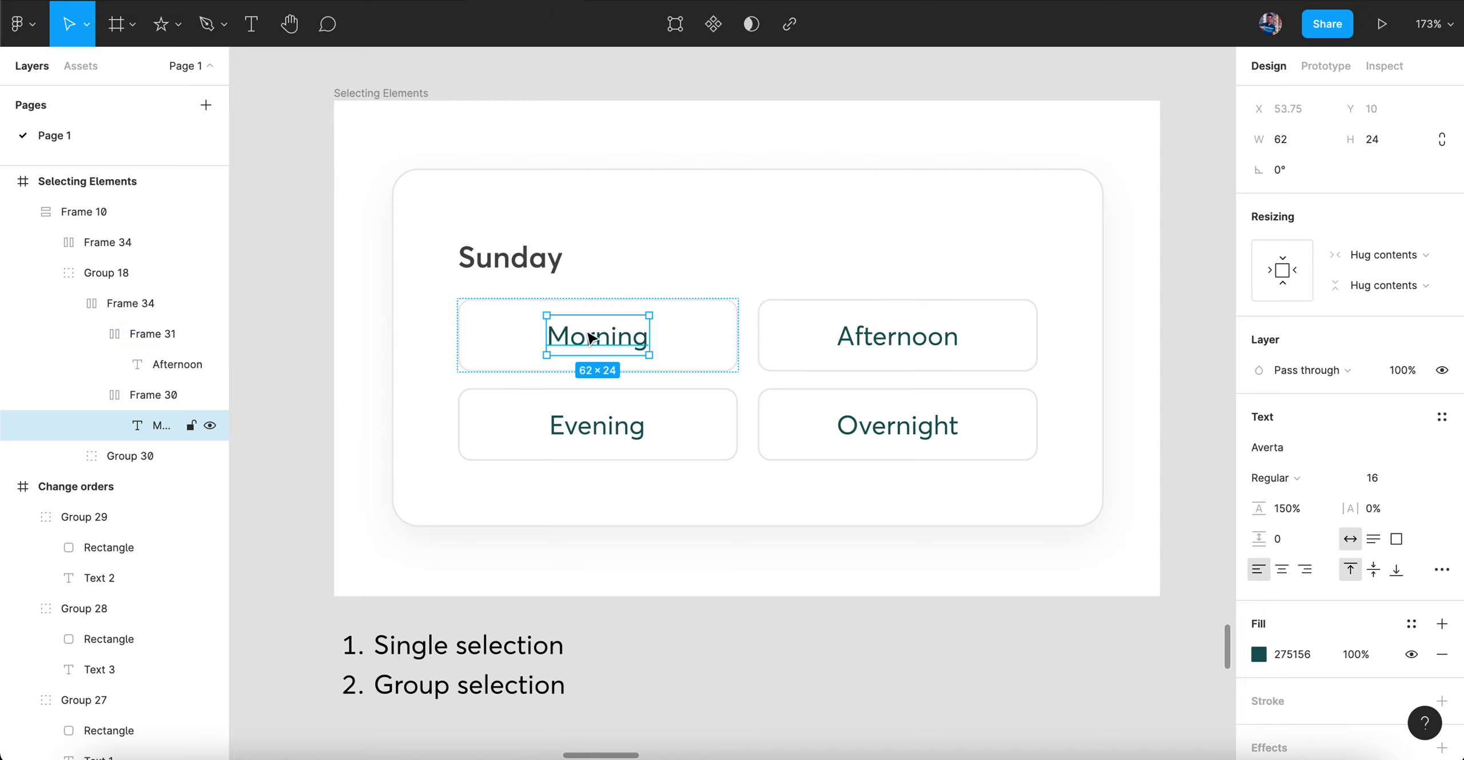
click(927, 337)
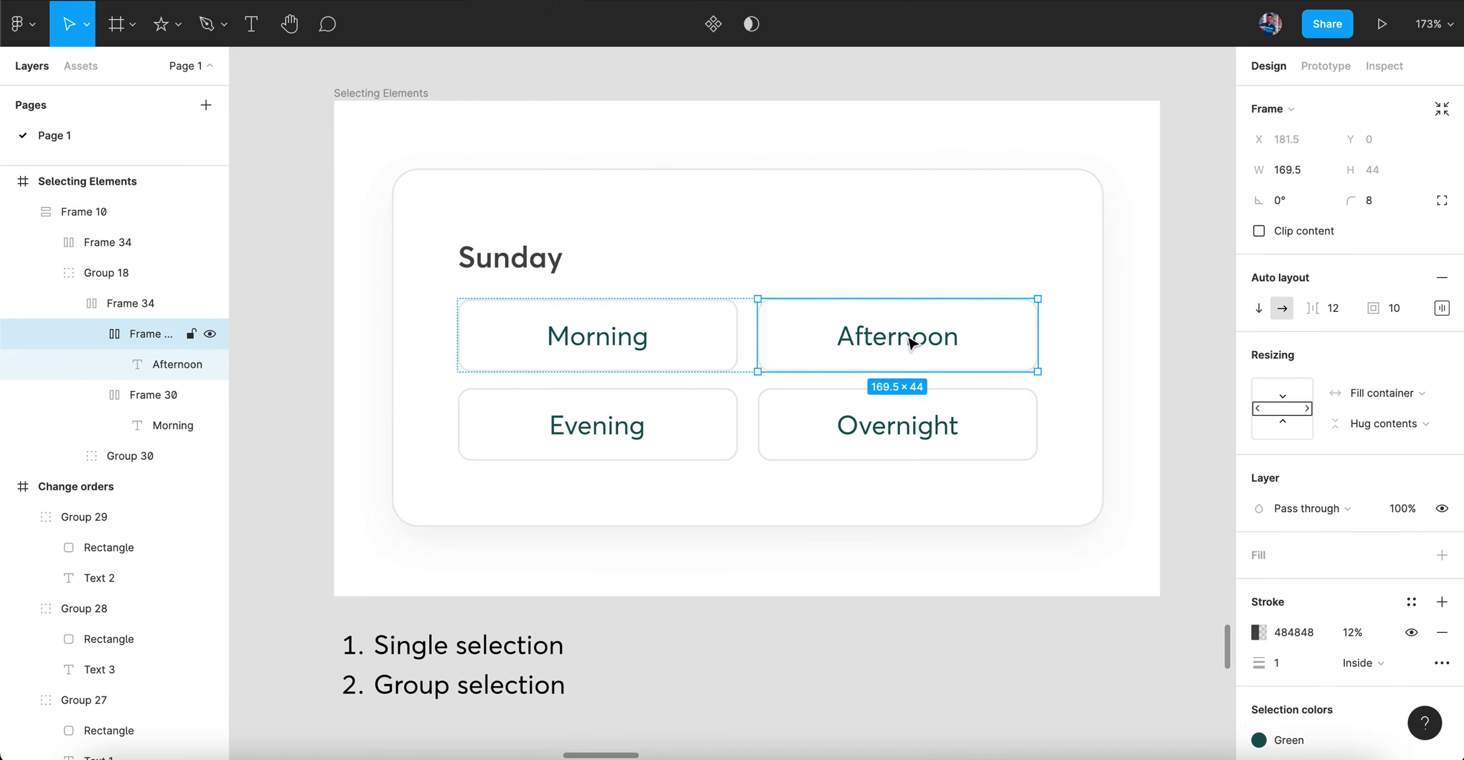
click(510, 693)
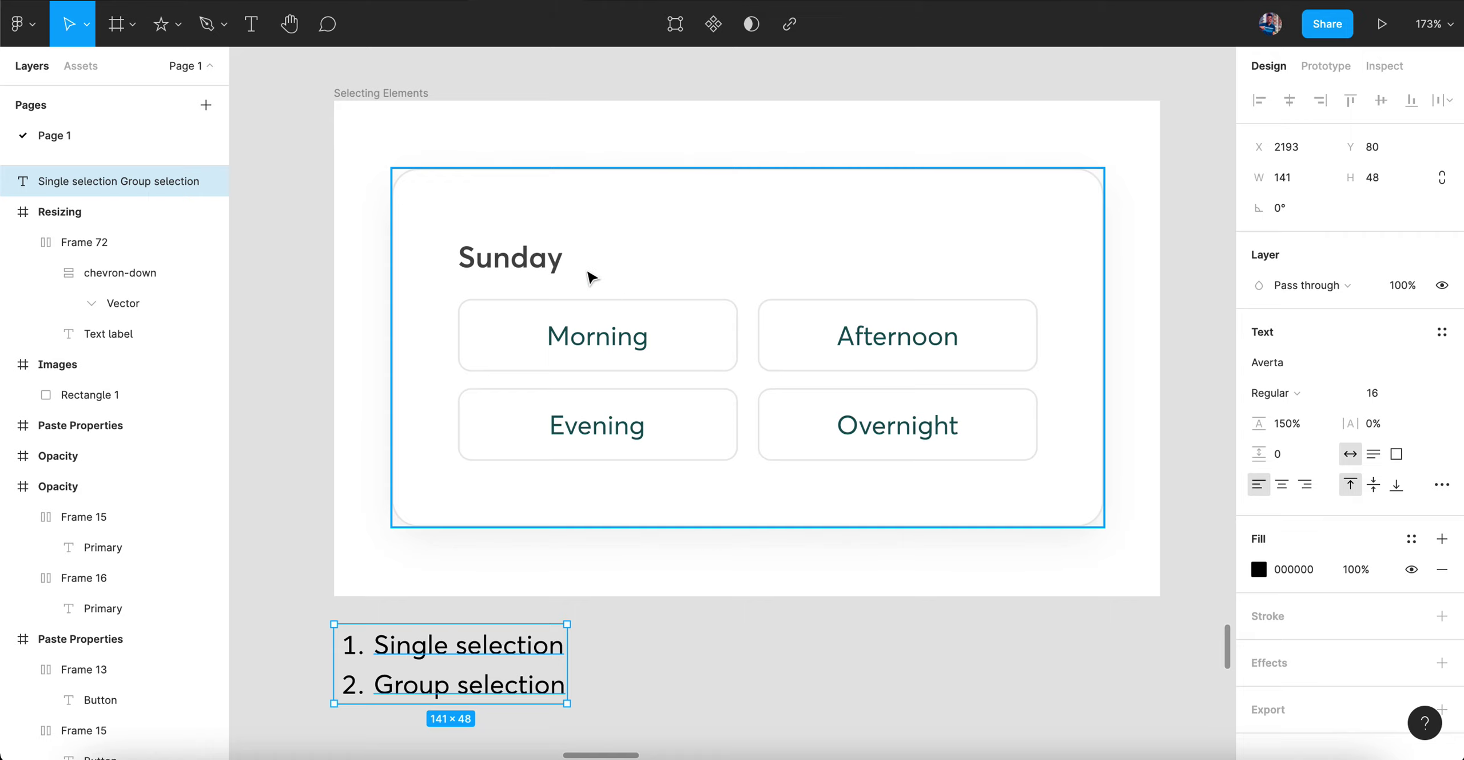
super+click(539, 265)
click(611, 429)
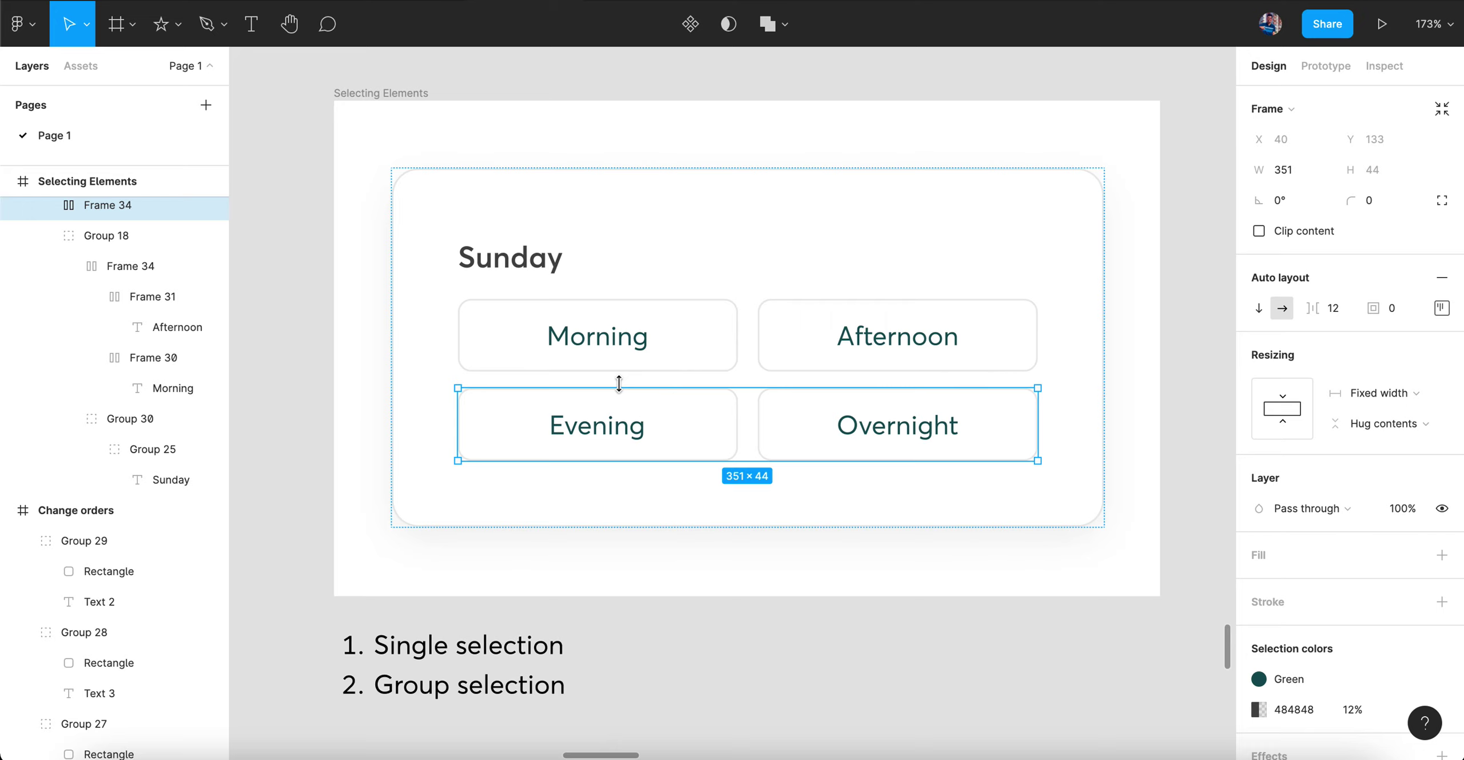
click(571, 308)
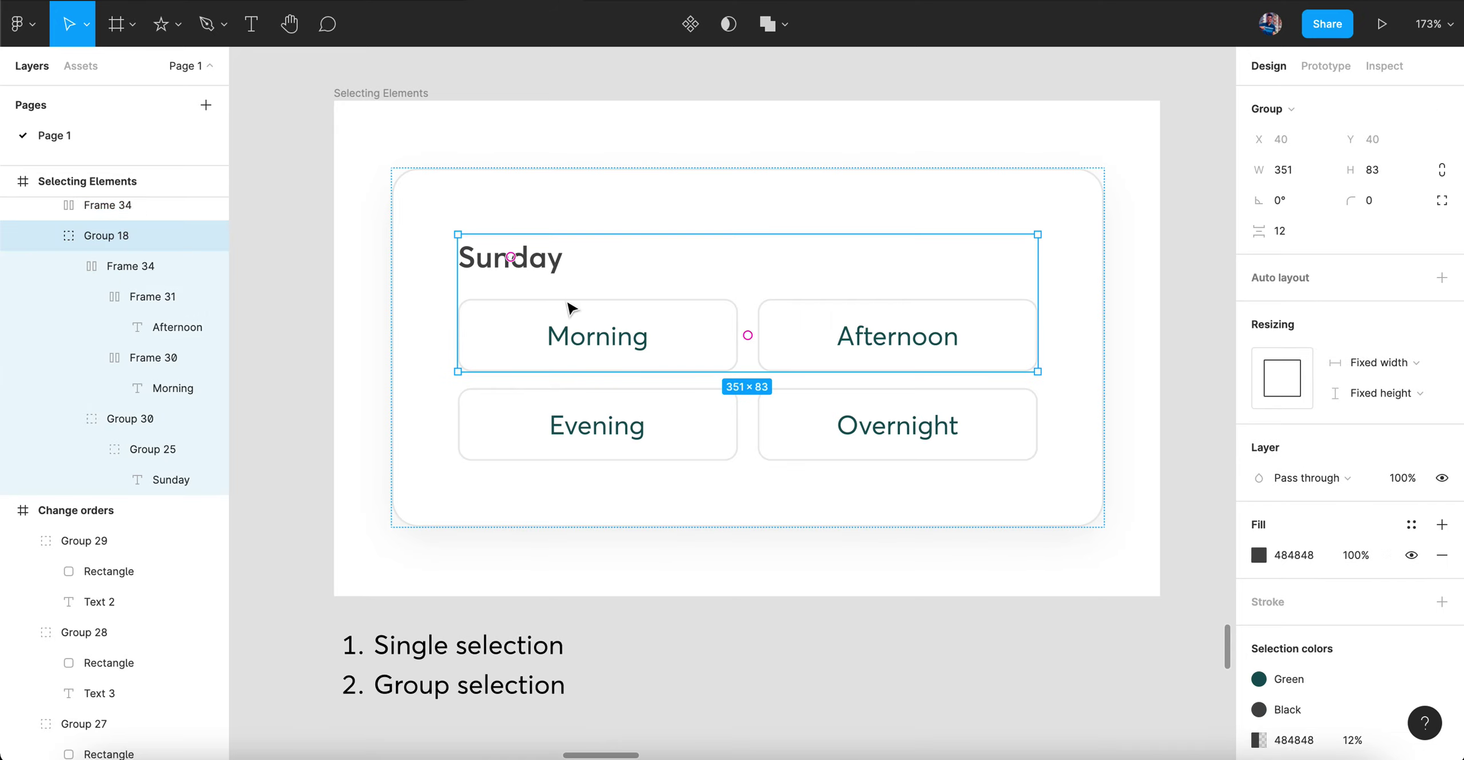
- Ungroup Group 18 into its two children and collapse Frame 34 and Group 30 in the layers
key(ctrl+shift+g)
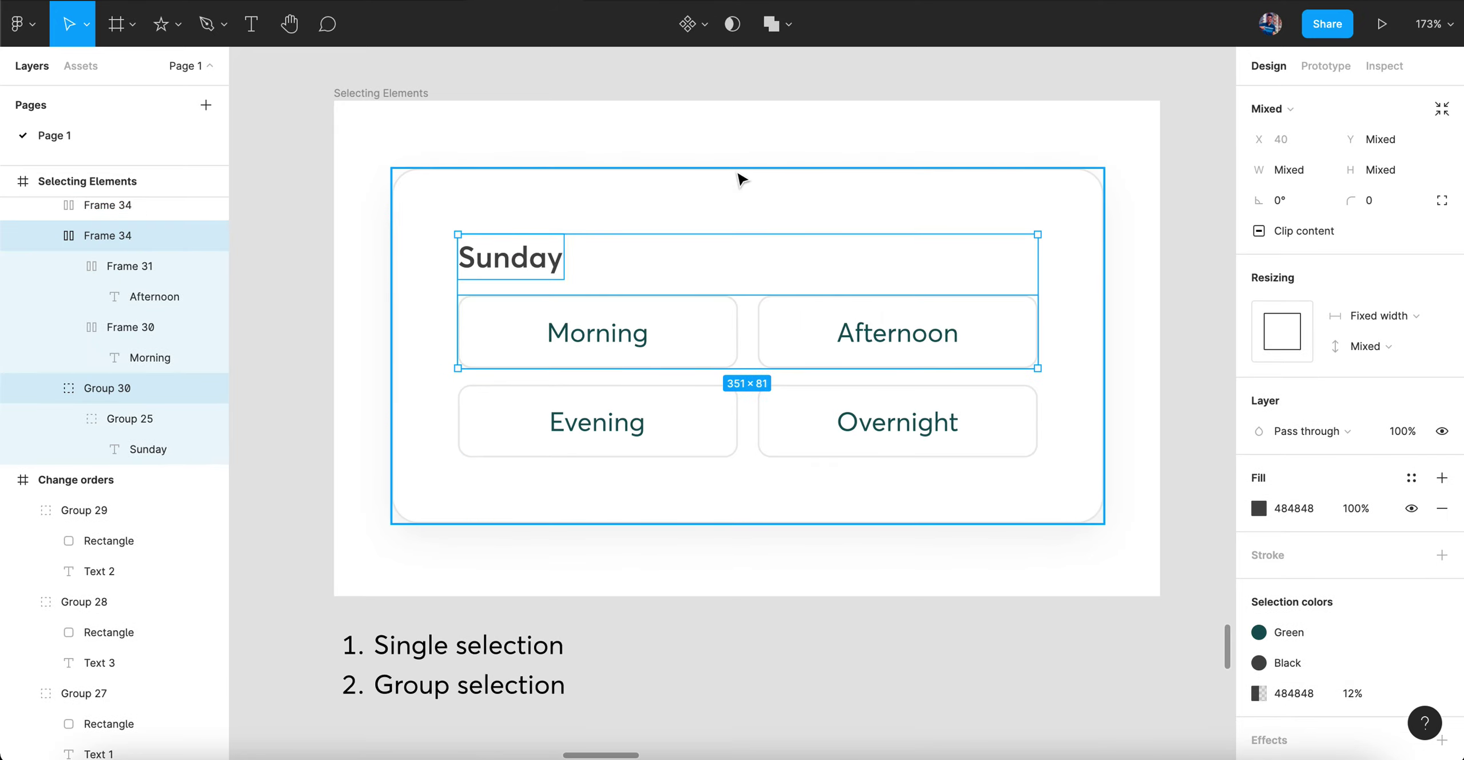
click(526, 280)
double_click(526, 275)
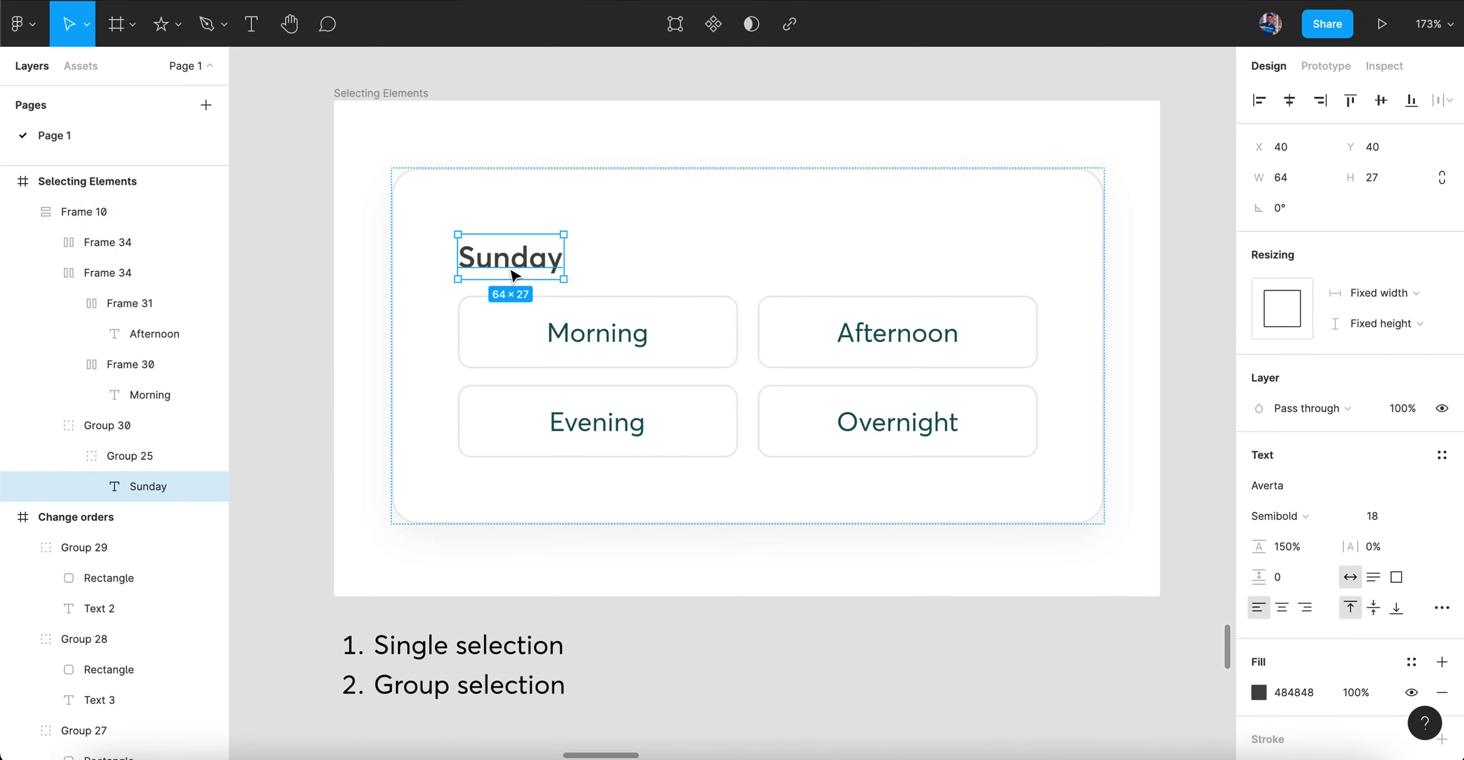
click(46, 272)
click(45, 303)
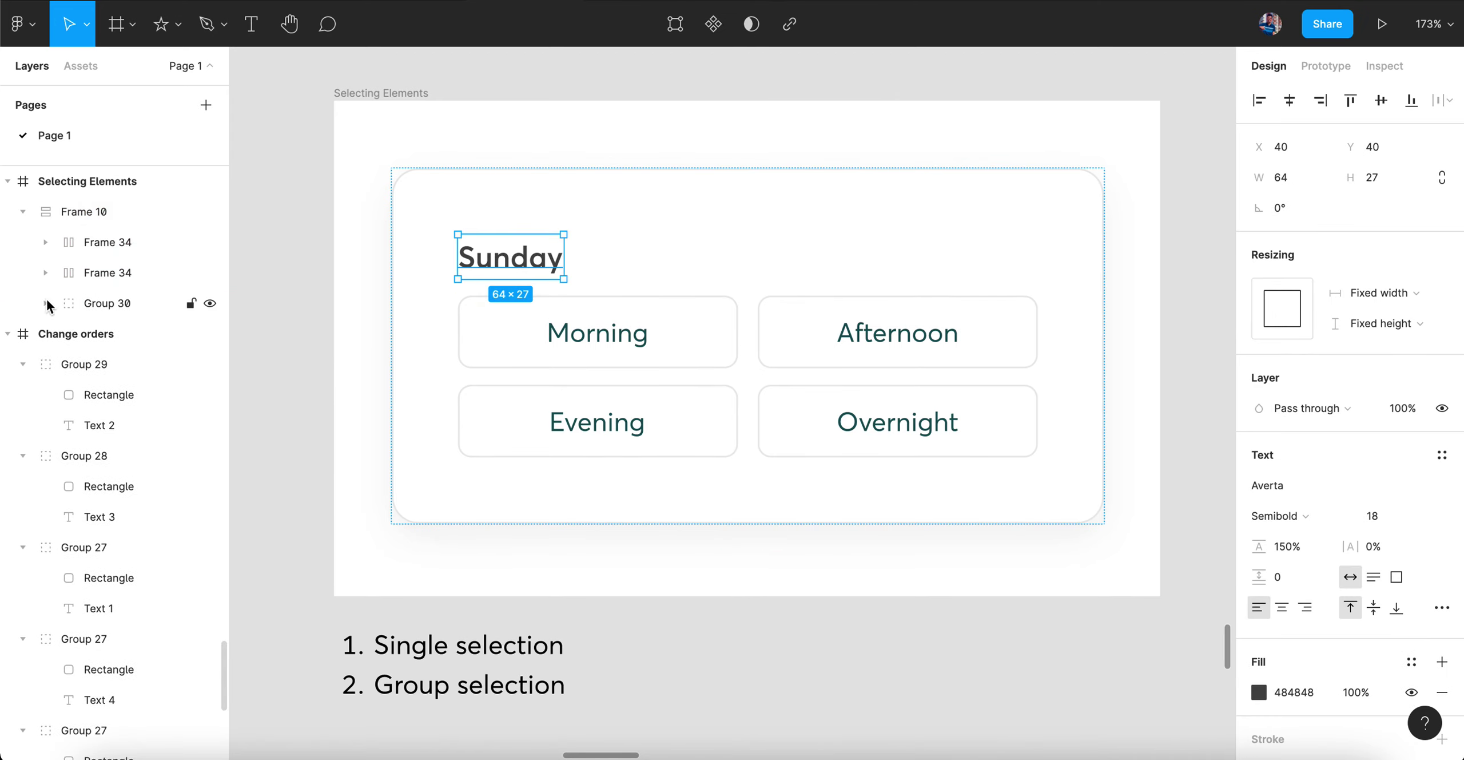
- Ungroup Group 30 and Group 25, leaving plain Sunday text in Frame 10
click(94, 242)
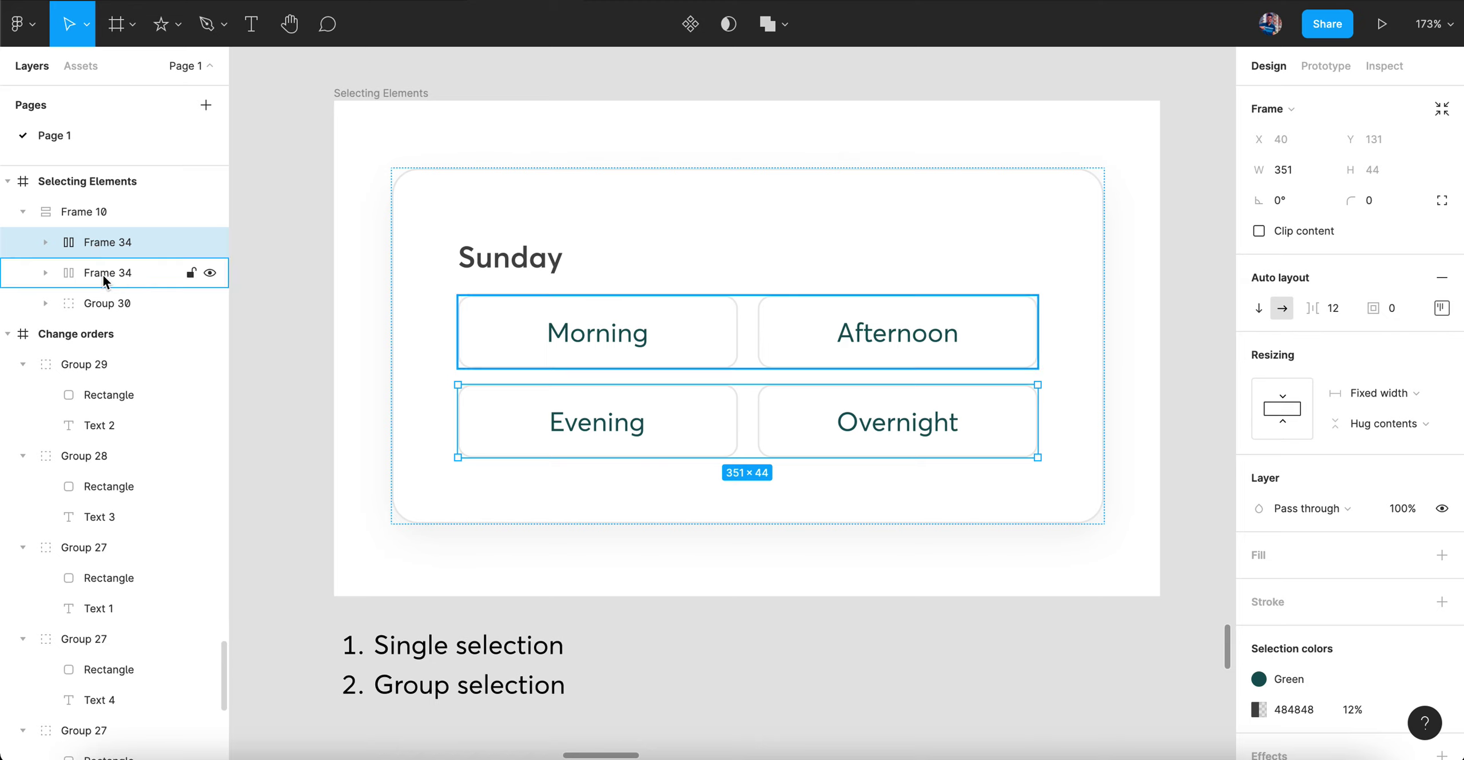
click(111, 307)
key(Return)
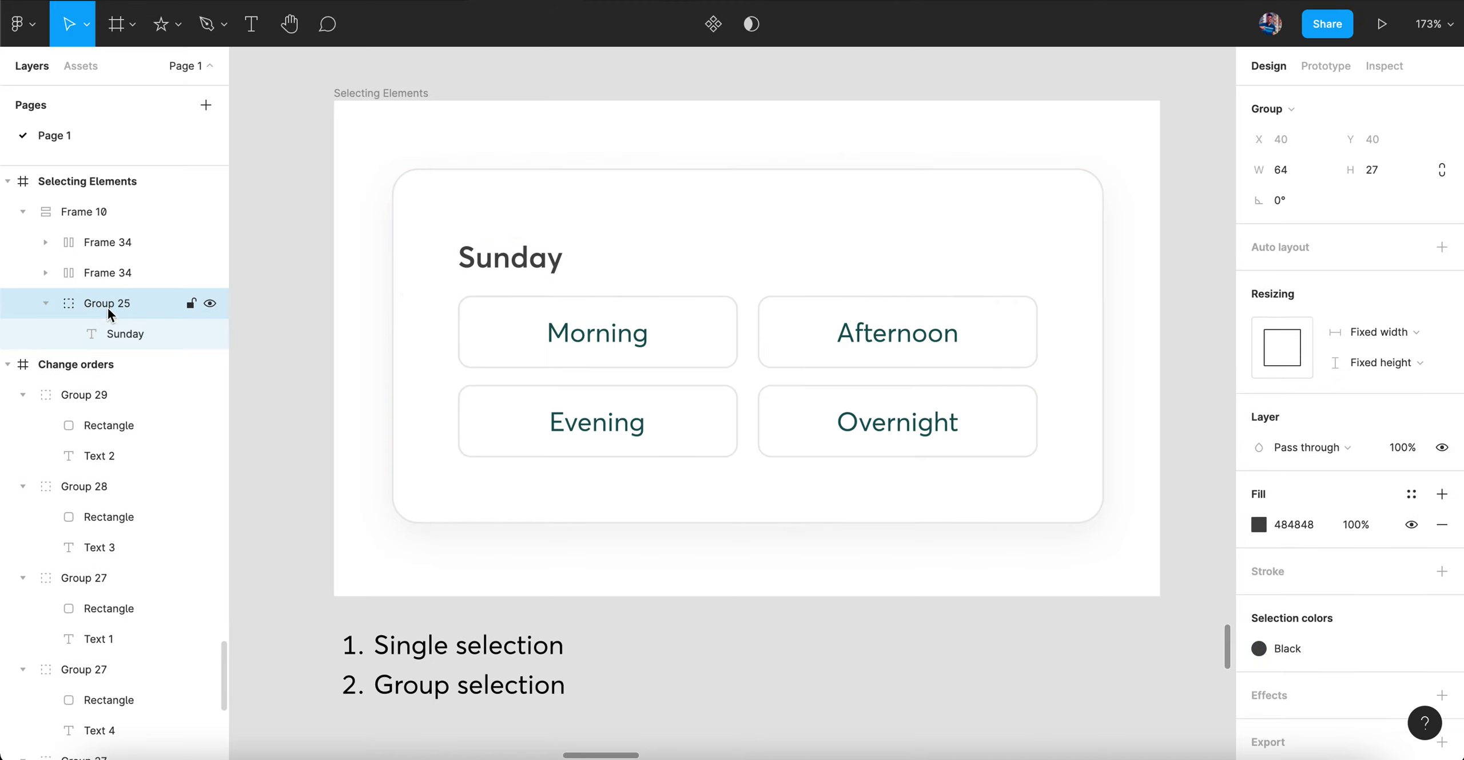
key(ctrl+shift+g)
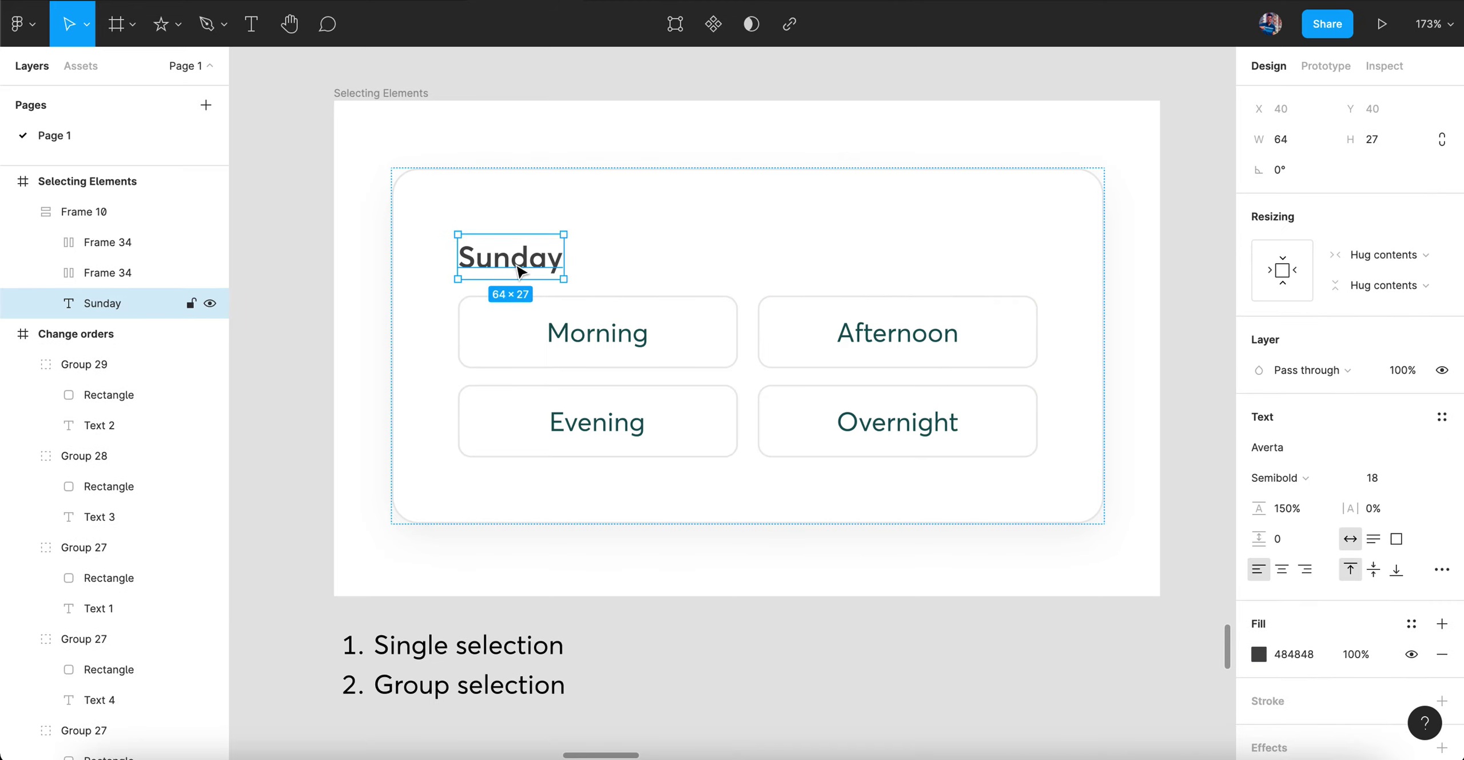
- Select Frame 10, then its direct children, then frames 30–33 one level down
click(769, 620)
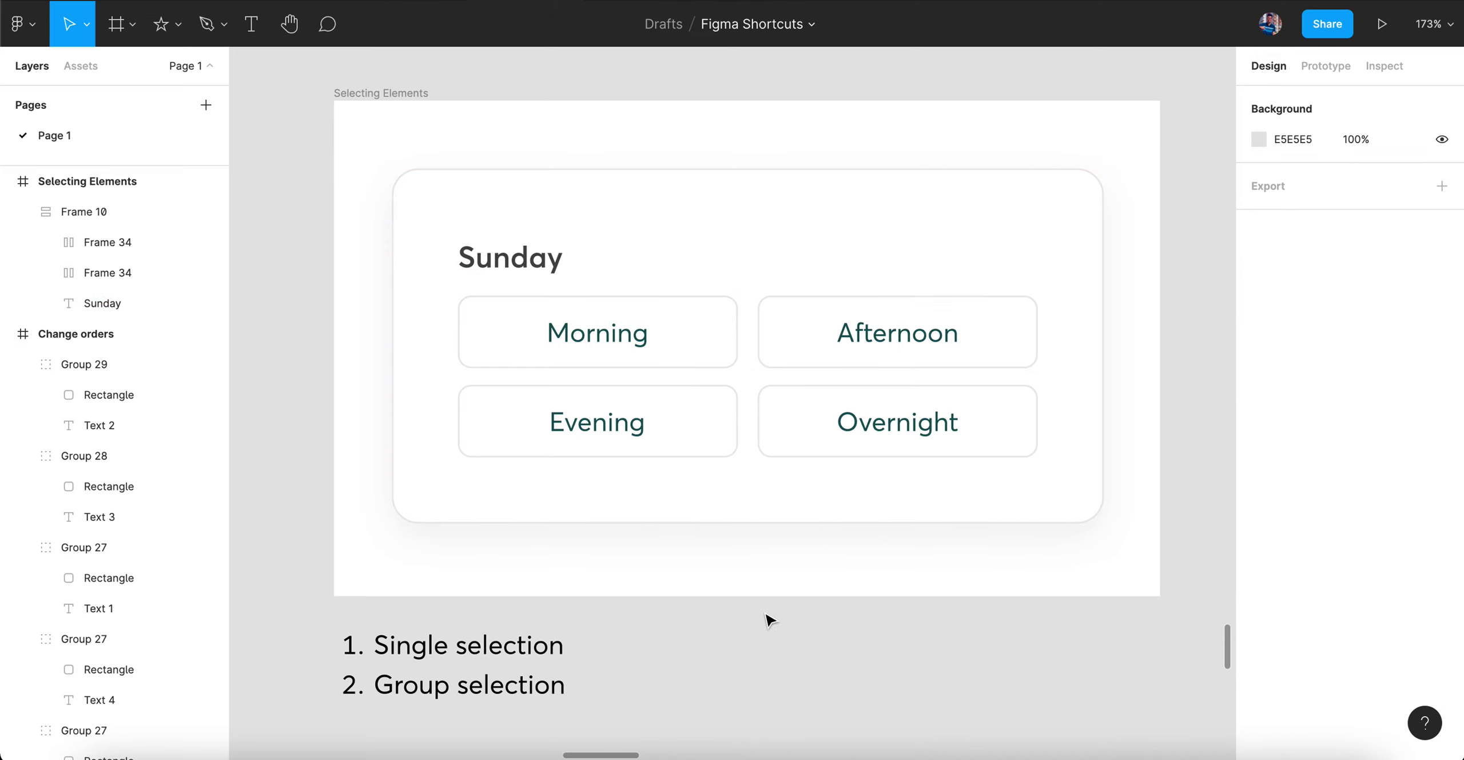
click(727, 234)
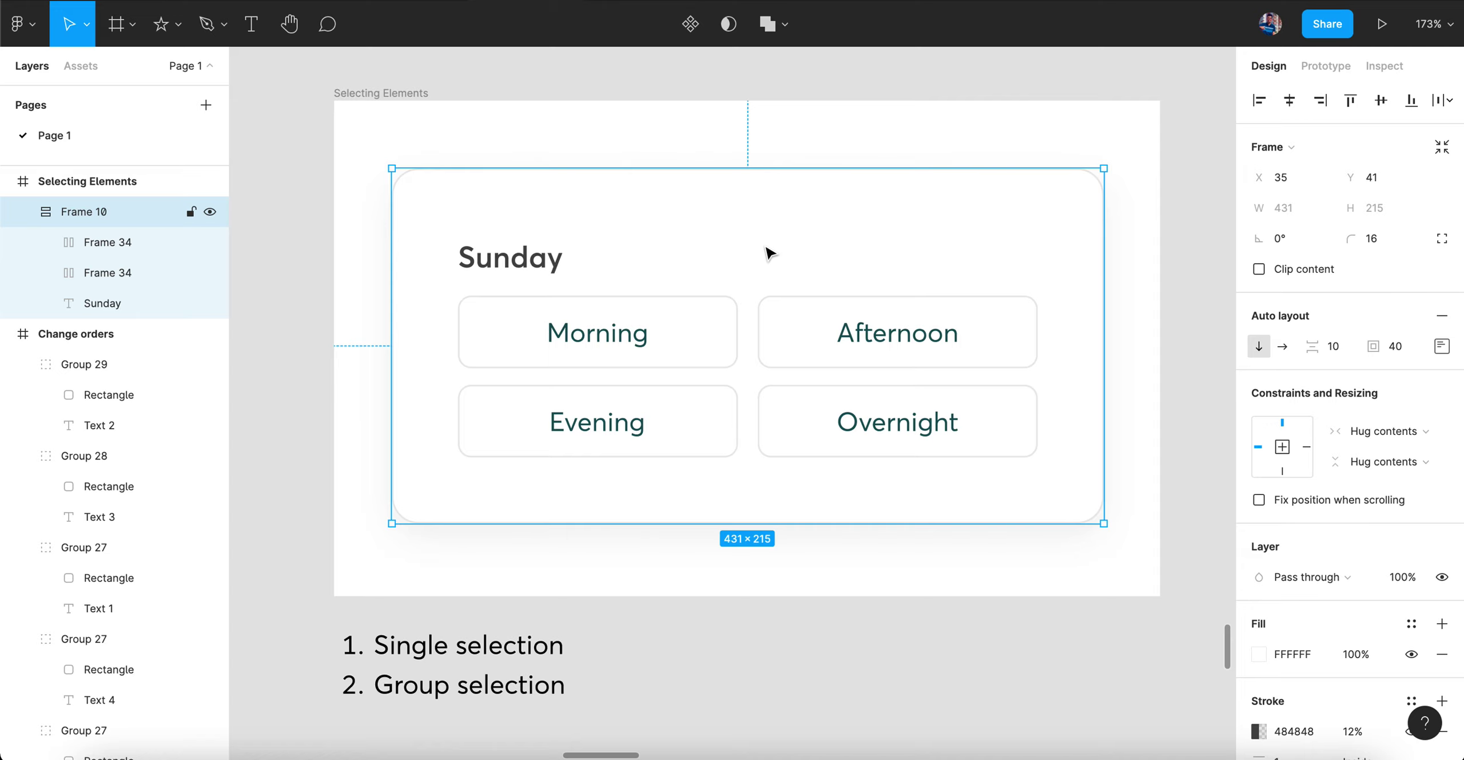
key(Return)
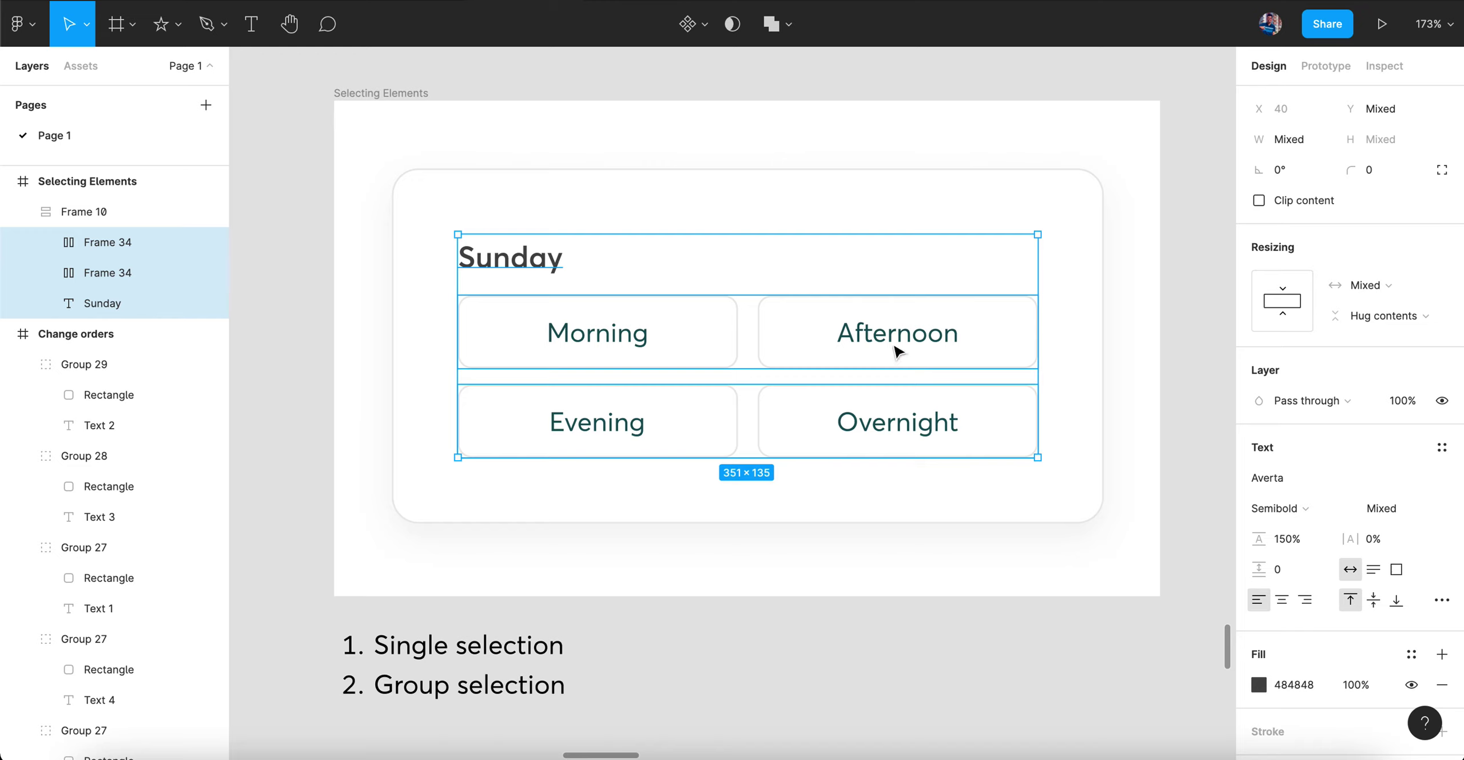
key(Return)
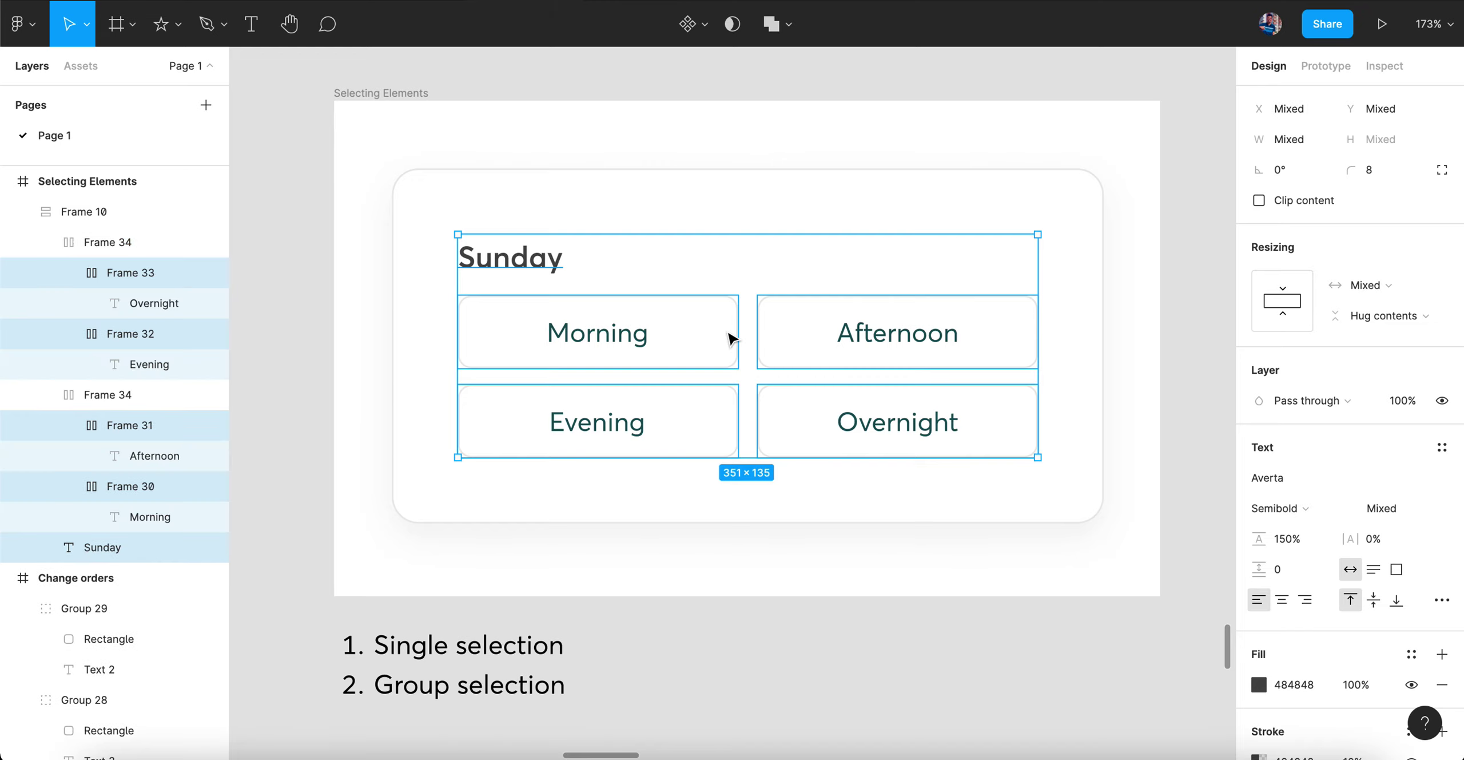
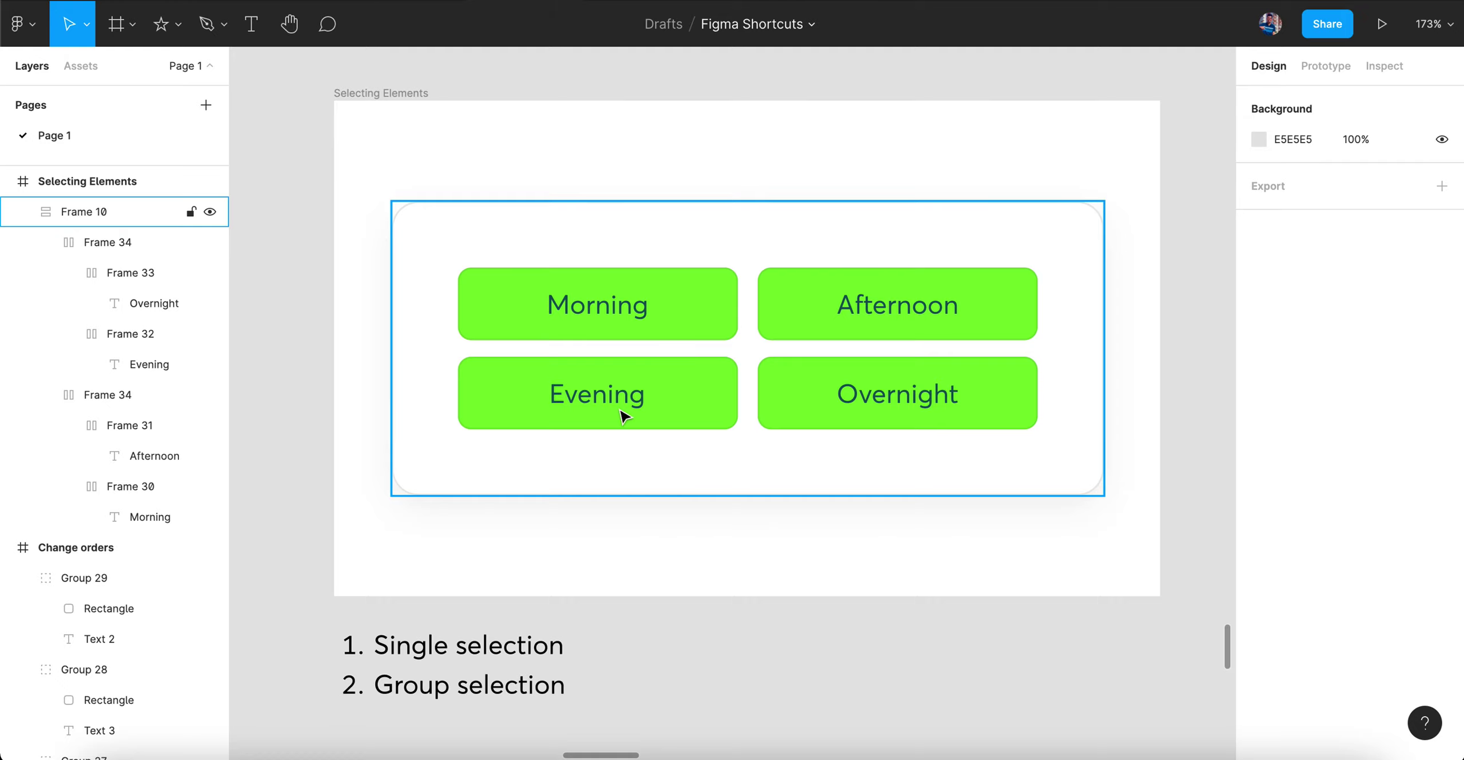
- Jump to the next frame, Resizing, which holds the 'Text label' dropdown
scroll(622, 413, down, 3)
key(n)
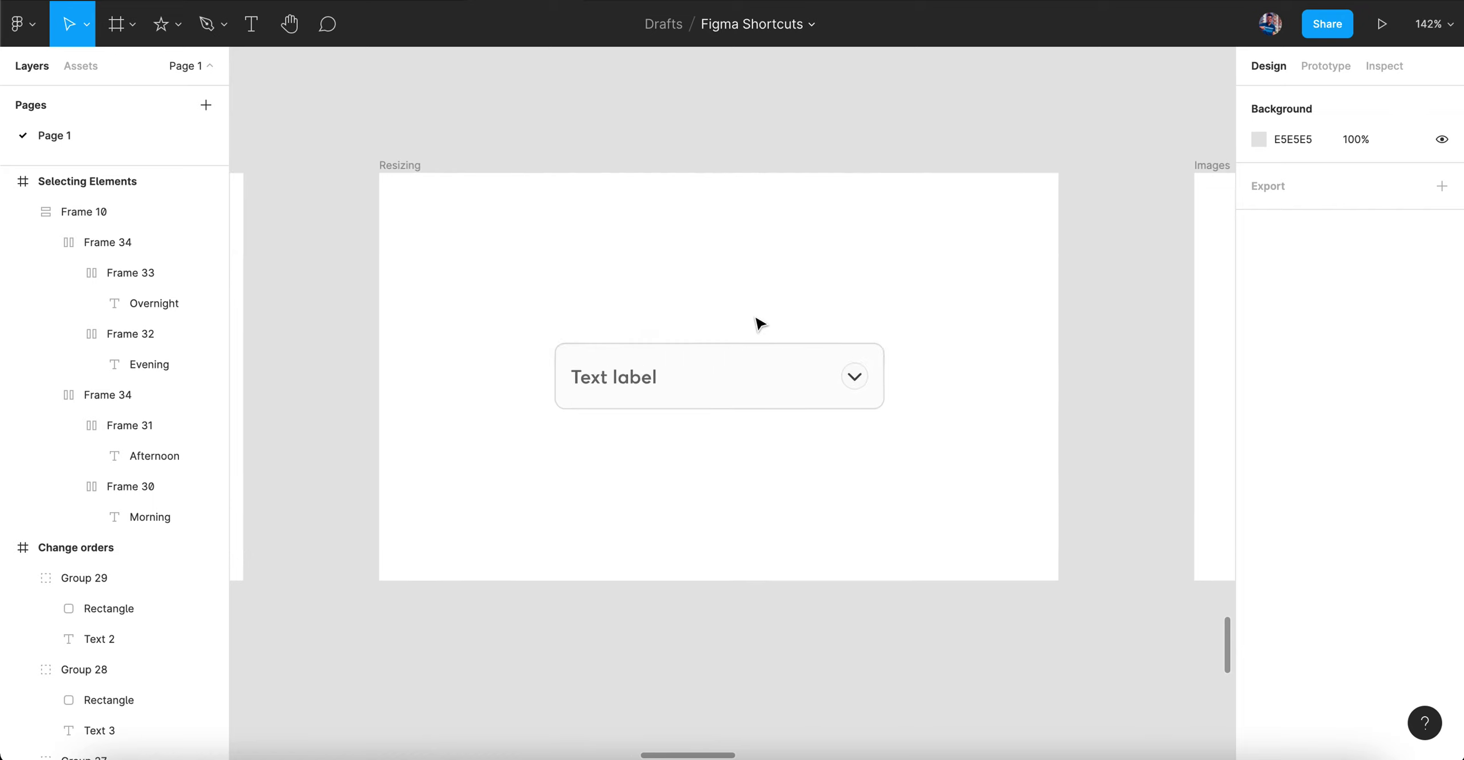
click(738, 375)
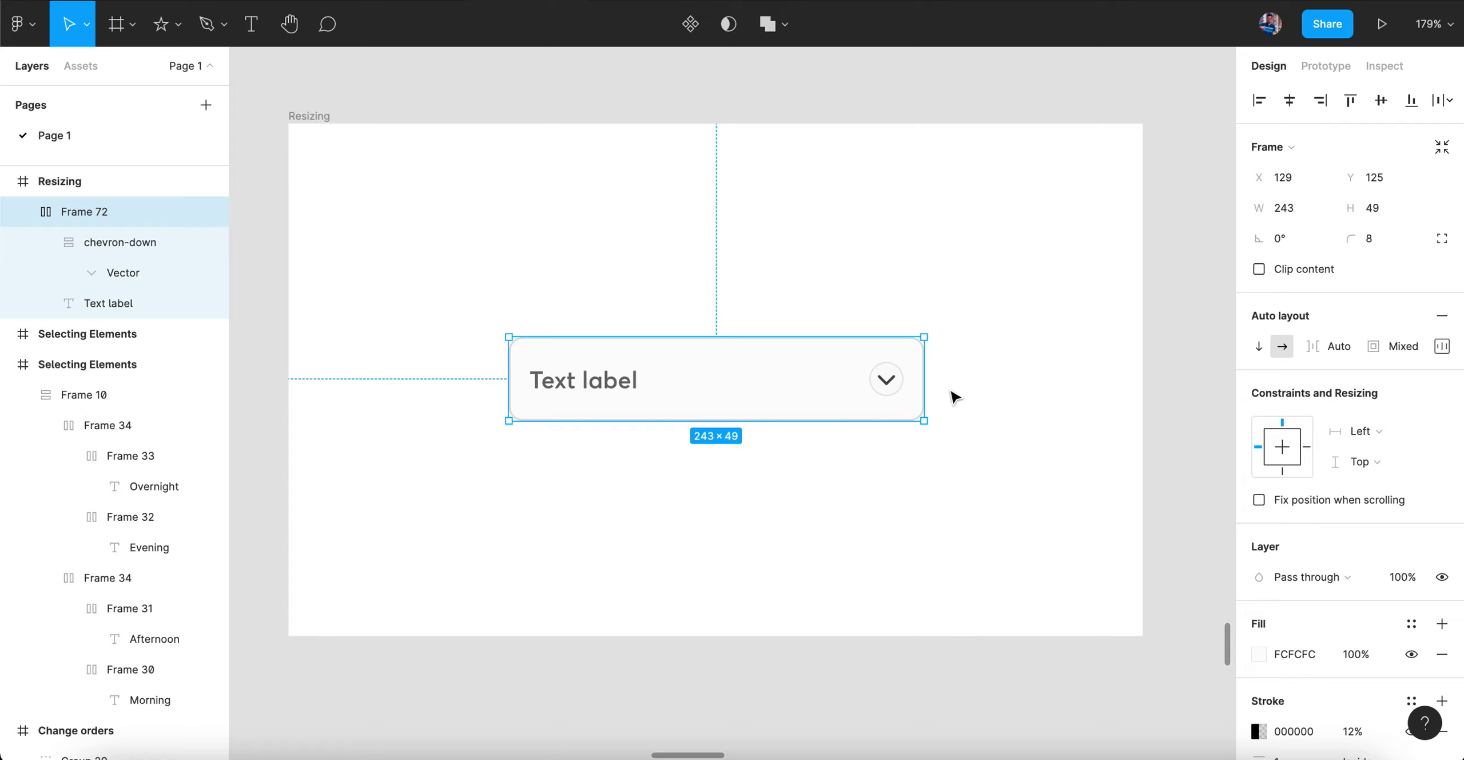
drag(923, 380, 893, 380)
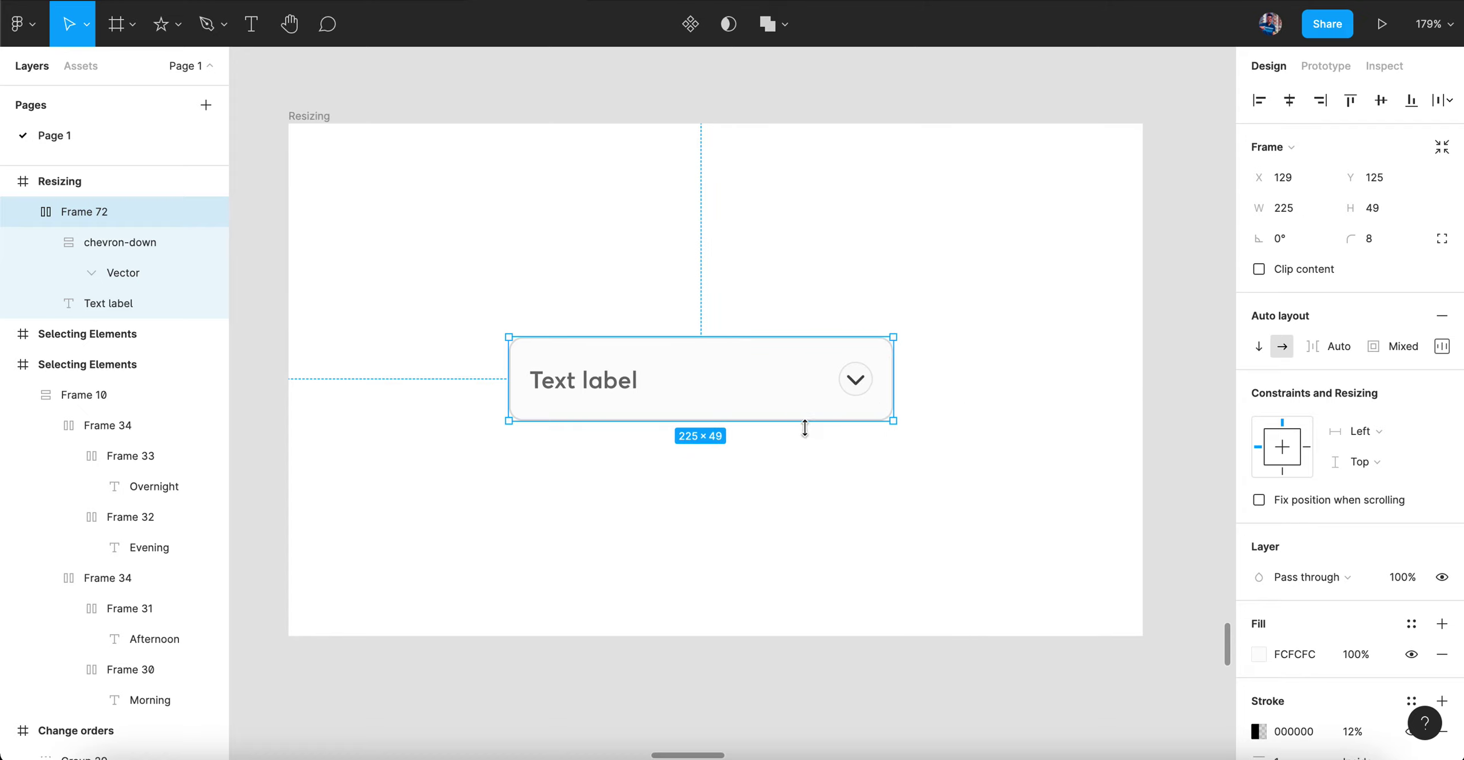
key(ctrl+z)
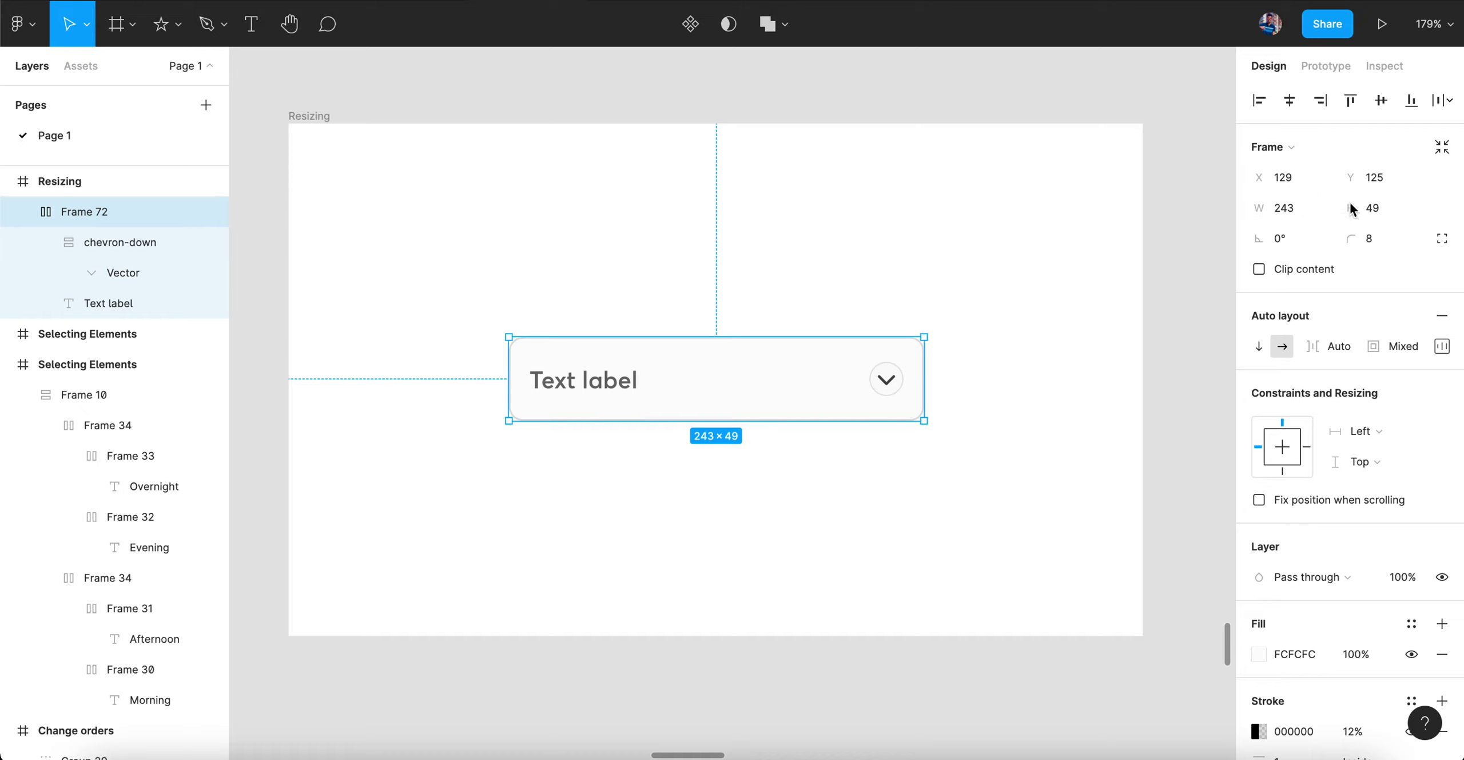
click(1298, 209)
text(256)
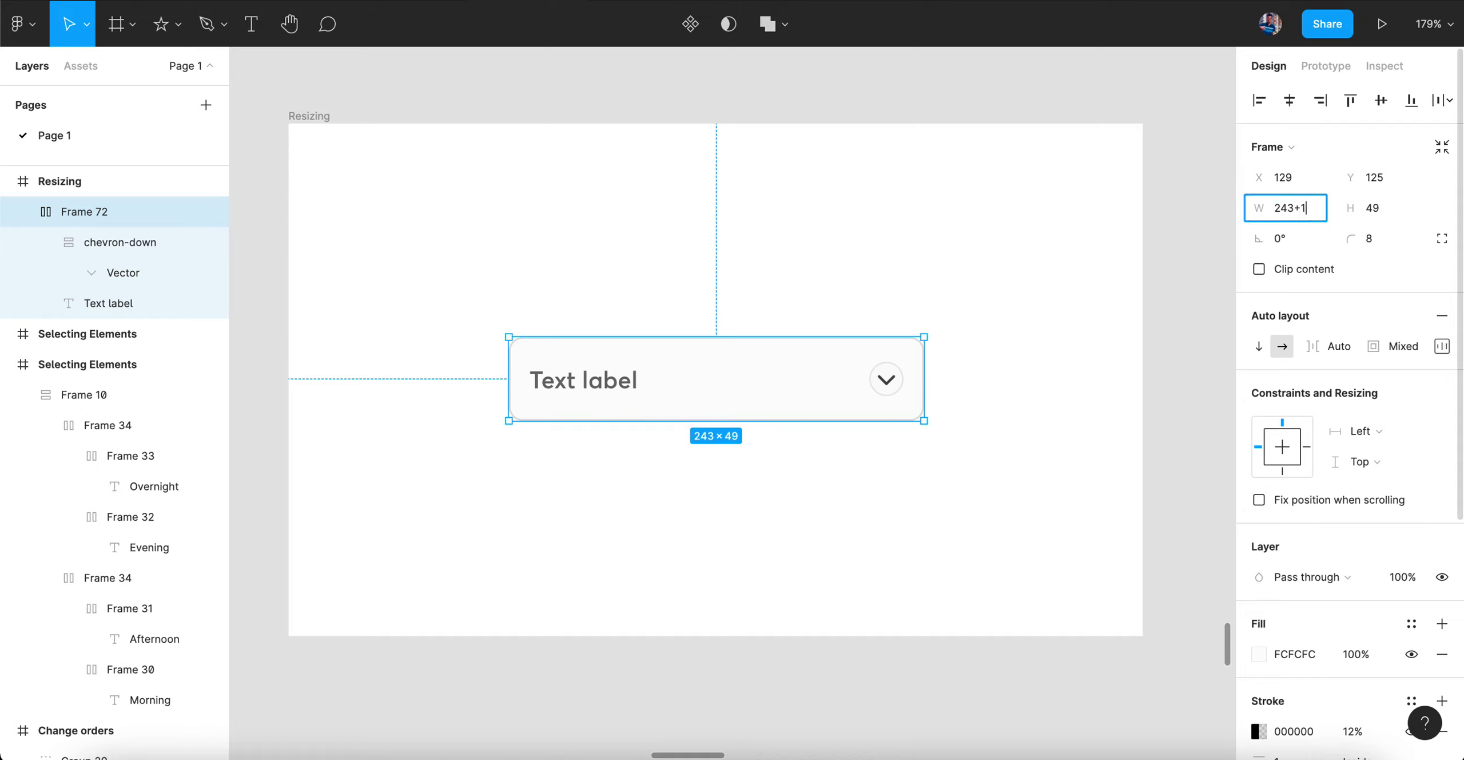
key(Return)
key(ctrl+z)
click(1033, 324)
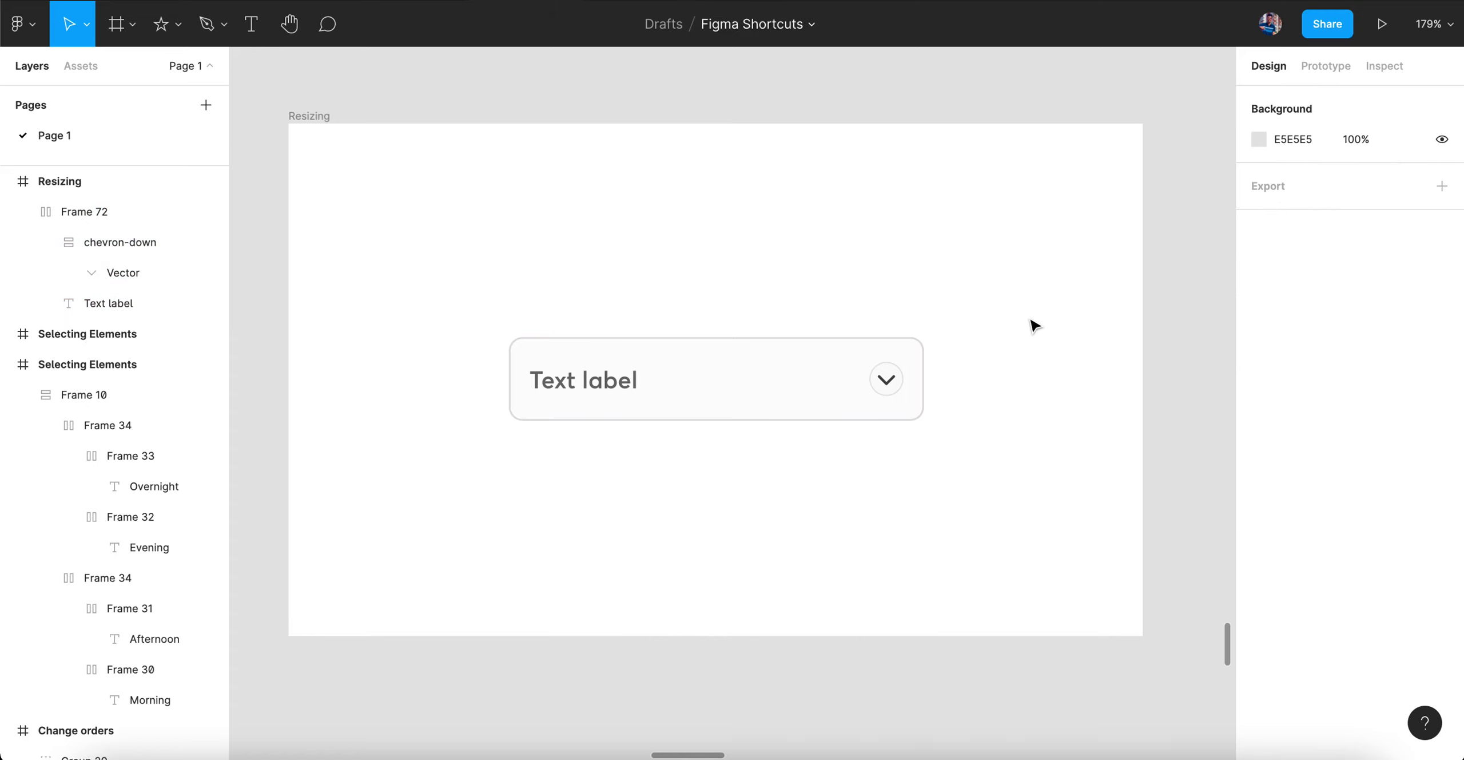
- Select the dropdown frame, nudge its width up to 256, then back to 243
click(781, 378)
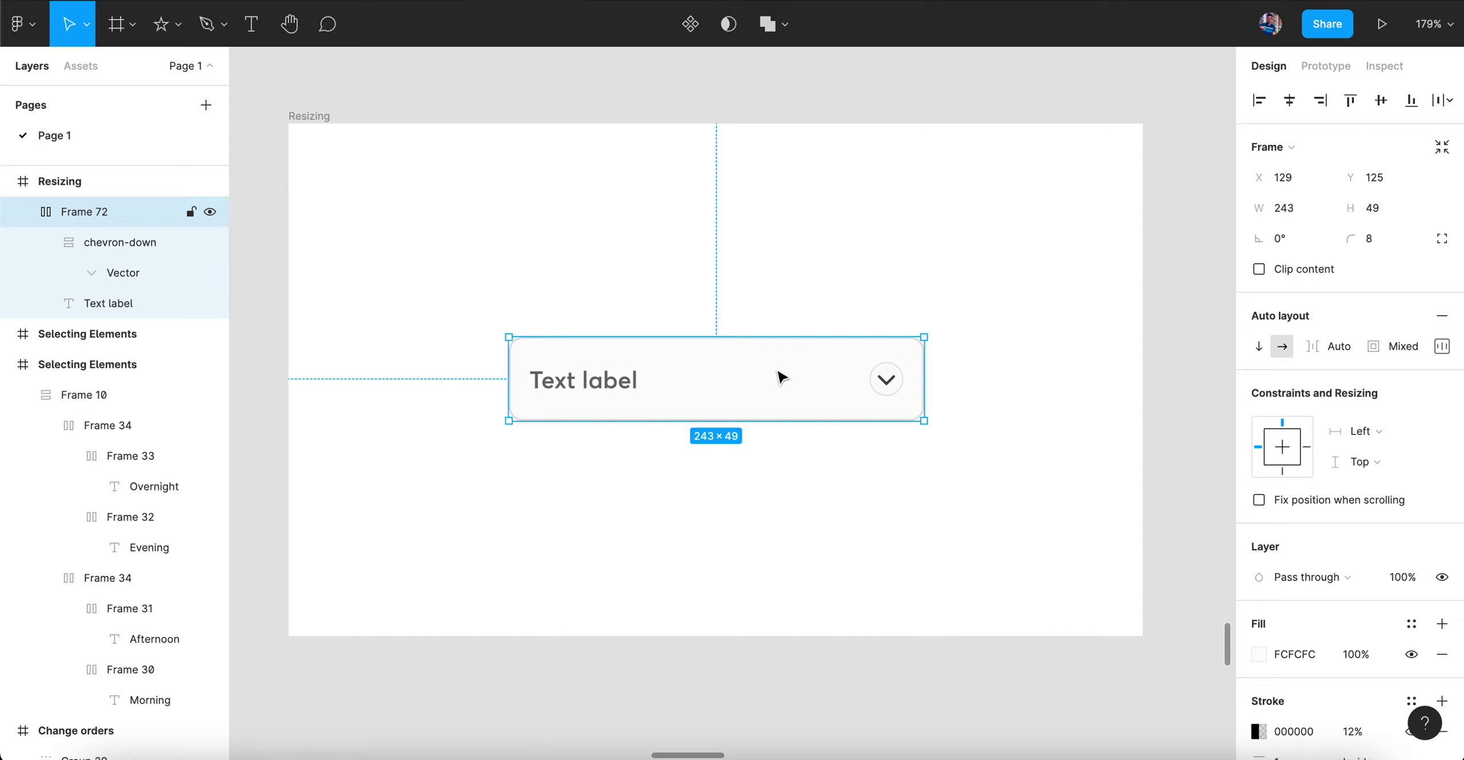
scroll(958, 385, up, 10)
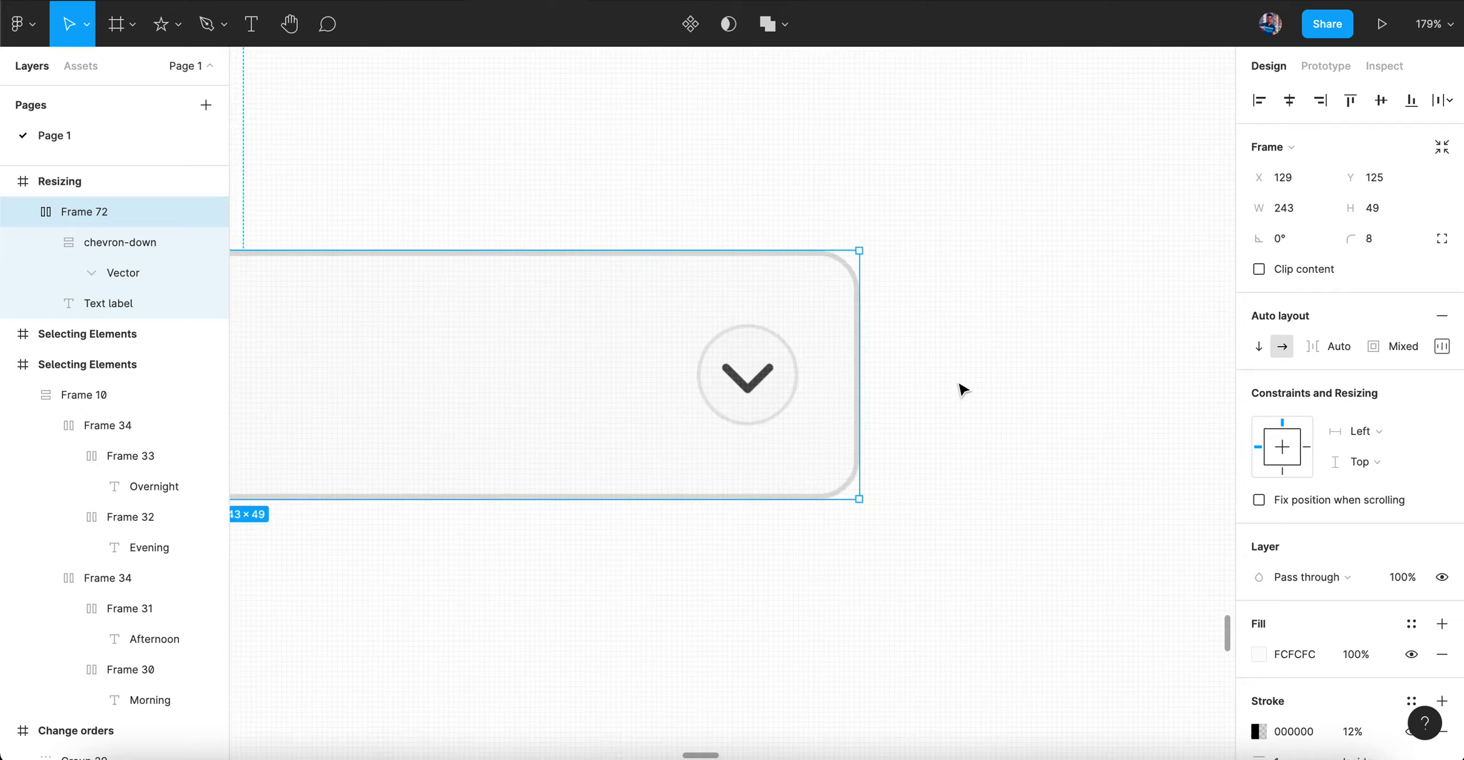
scroll(963, 390, right, 5)
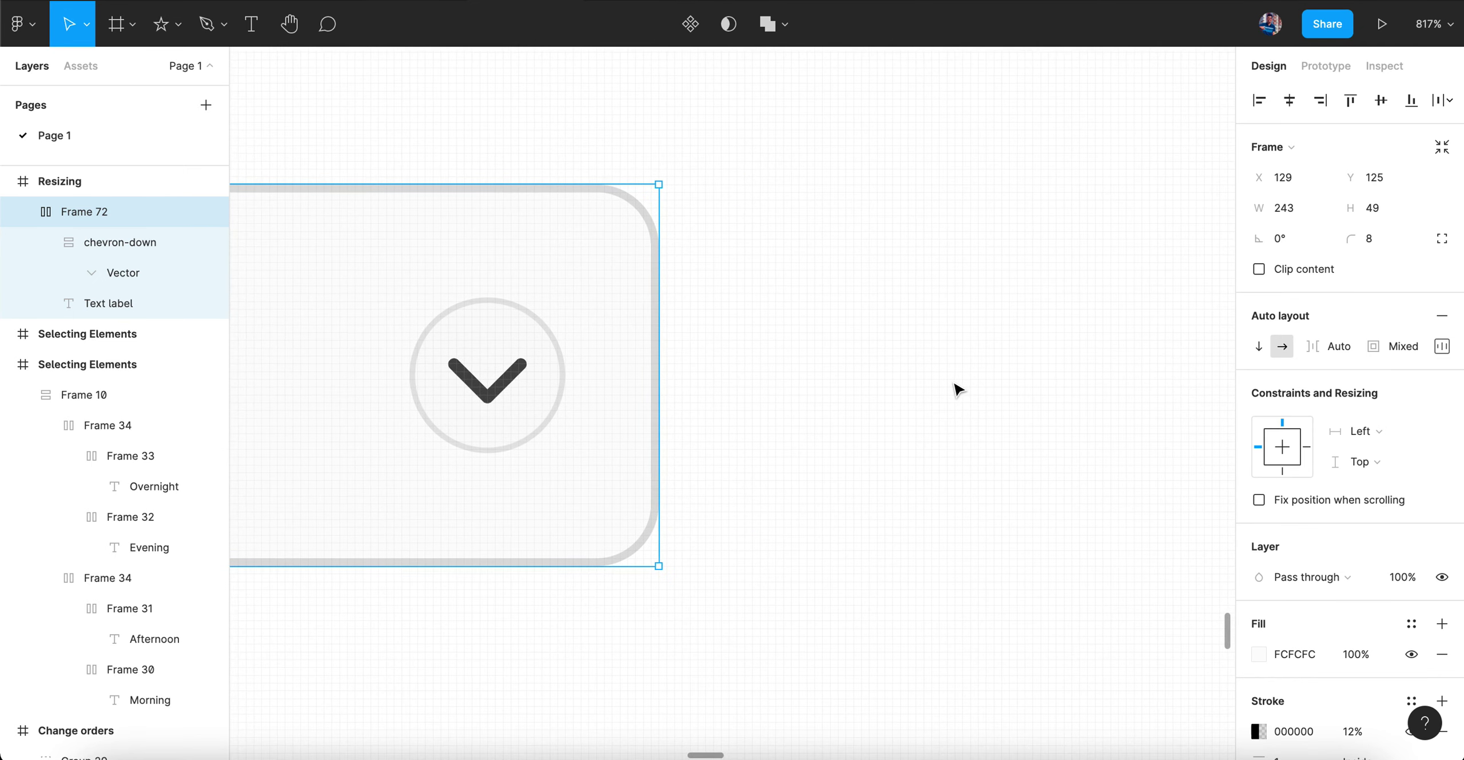
key(ctrl+Right)
key(ctrl+Right)
key(ctrl+Right)
key(ctrl+Right)
key(ctrl+Right)
key(ctrl+Right)
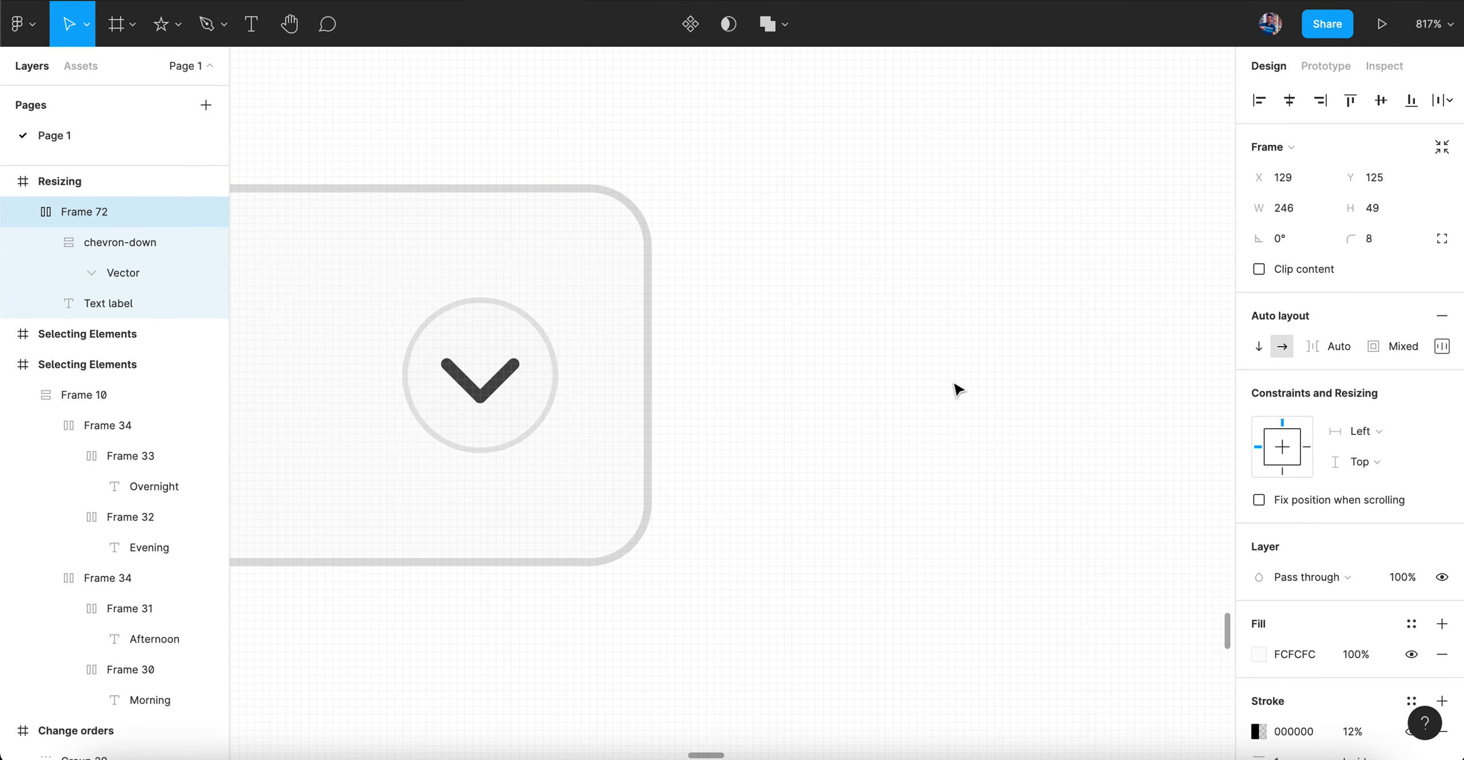
key(ctrl+Right)
key(ctrl+Right)
key(ctrl+Right)
key(ctrl+Right)
key(ctrl+Right)
key(ctrl+Right)
key(ctrl+Right)
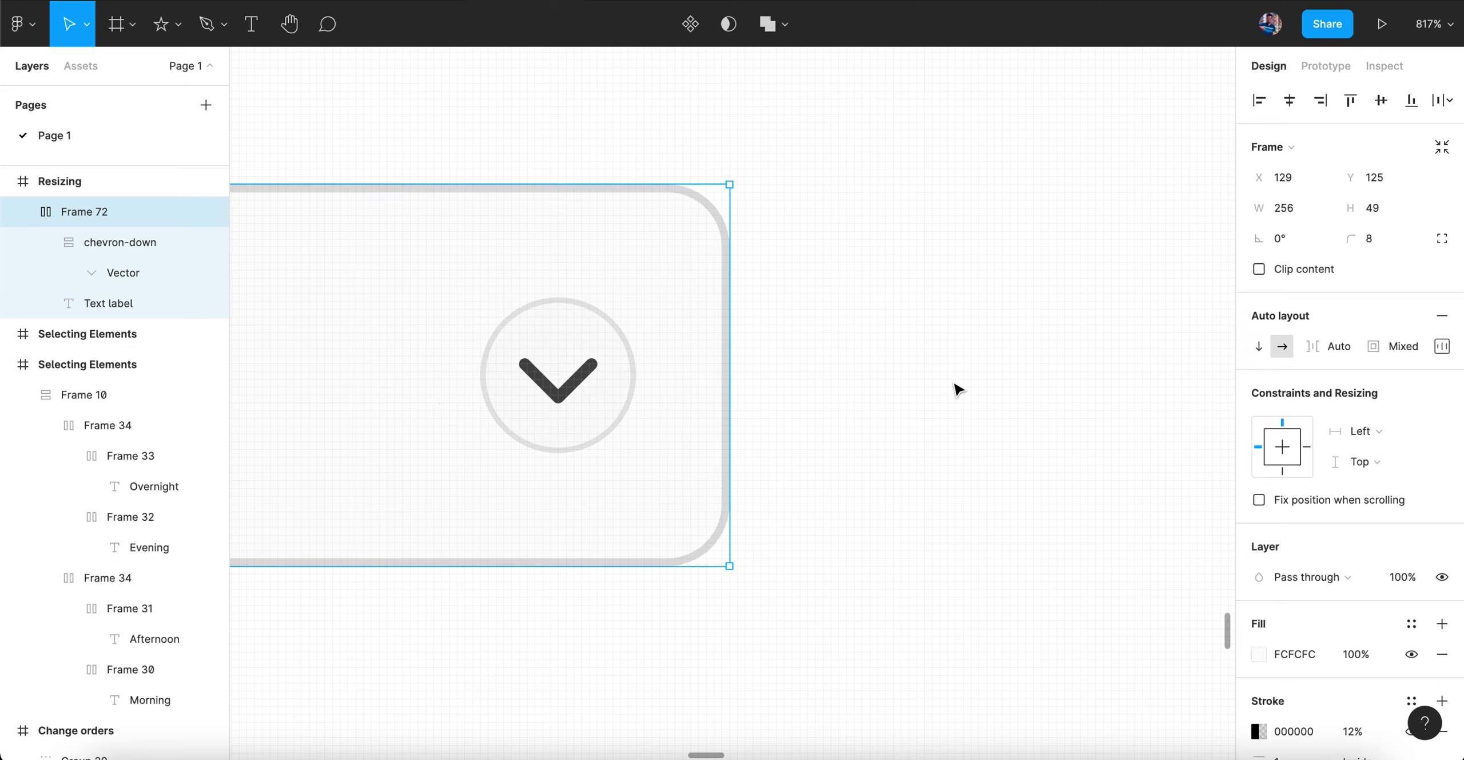
key(ctrl+shift+Left)
key(ctrl+Left)
key(ctrl+Left)
key(ctrl+Left)
scroll(959, 389, down, 5)
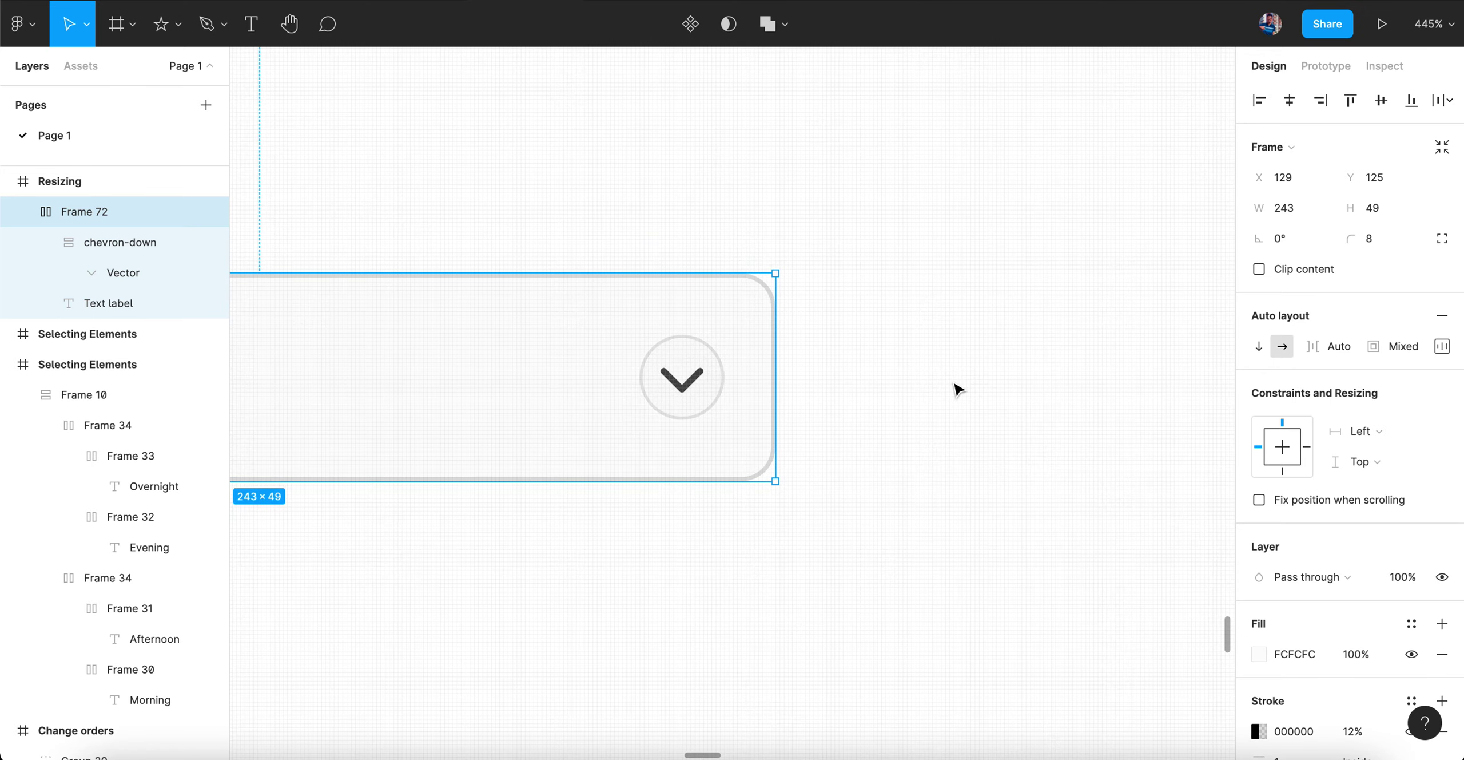
- Reselect the dropdown frame and widen it from 243 to 277 pixels, keeping height 49
click(959, 389)
scroll(876, 370, down, 4)
click(732, 380)
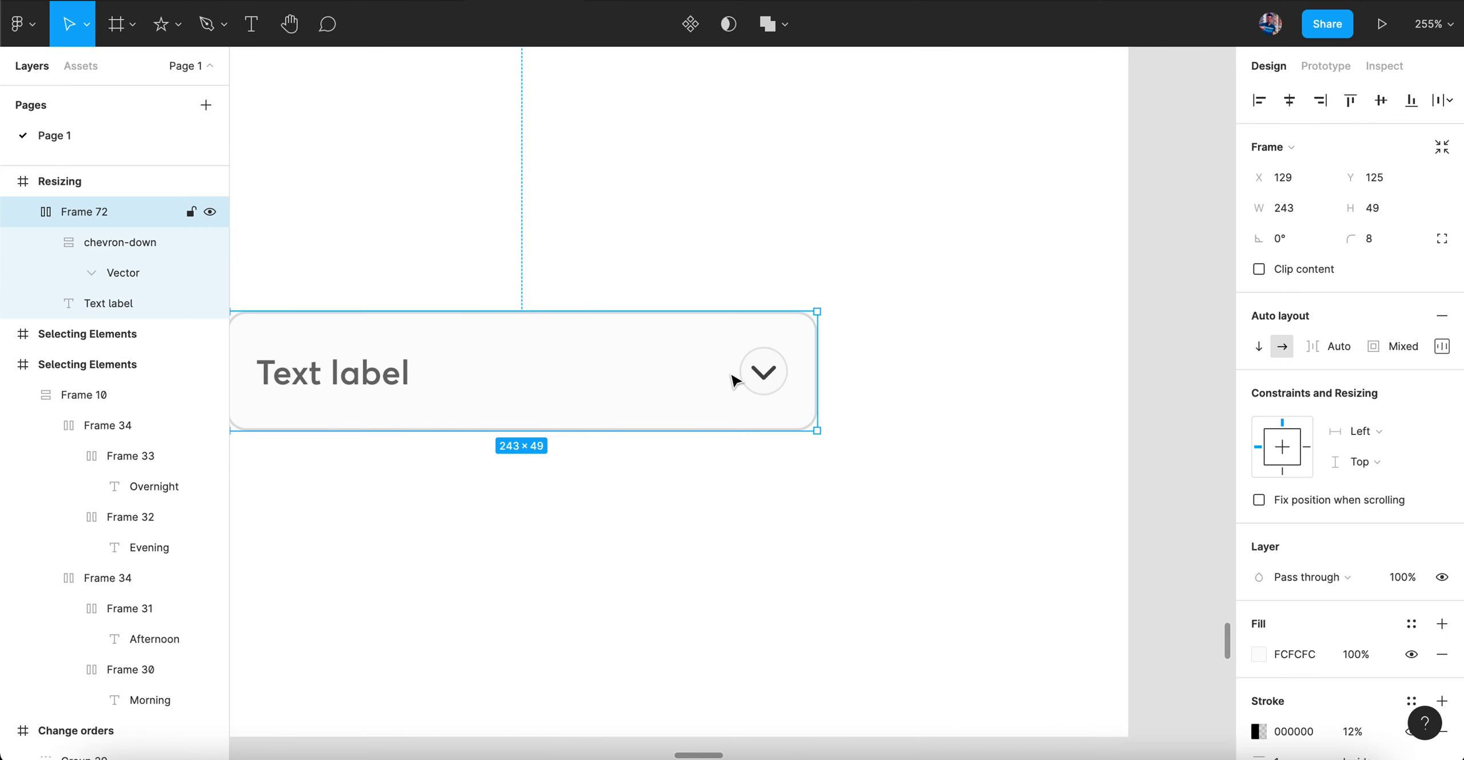
scroll(915, 383, up, 3)
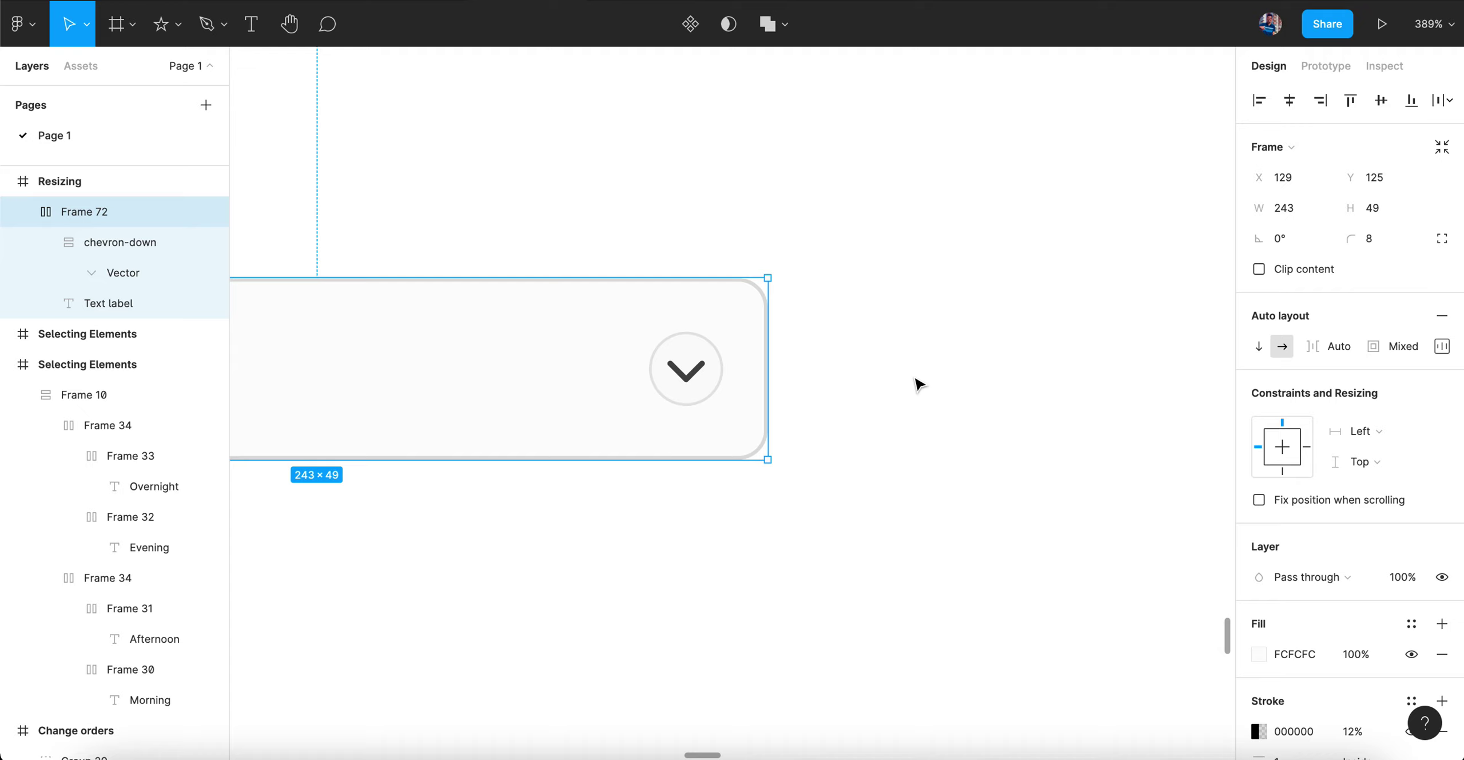
key(ctrl+shift+Right)
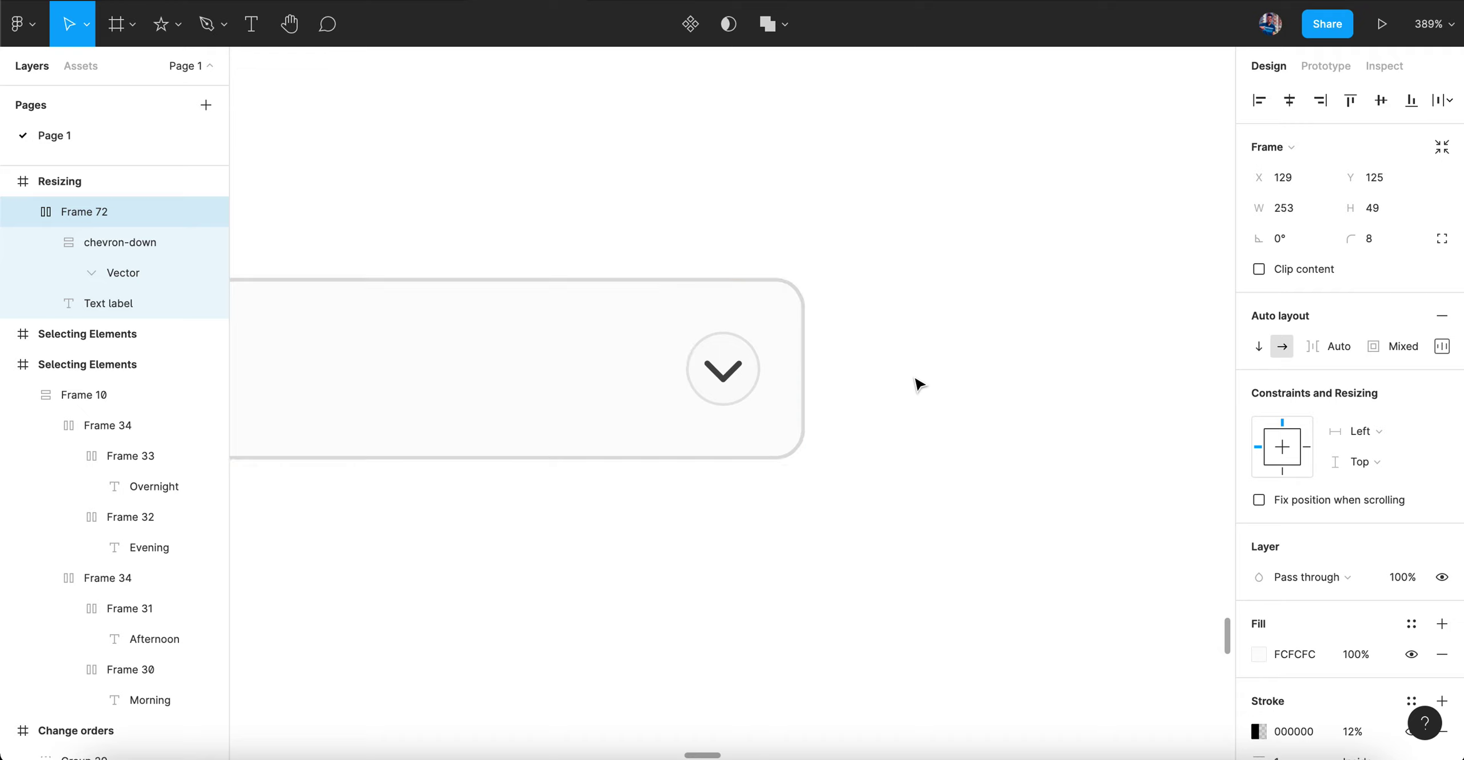
key(ctrl+shift+Right)
key(ctrl+shift+Right)
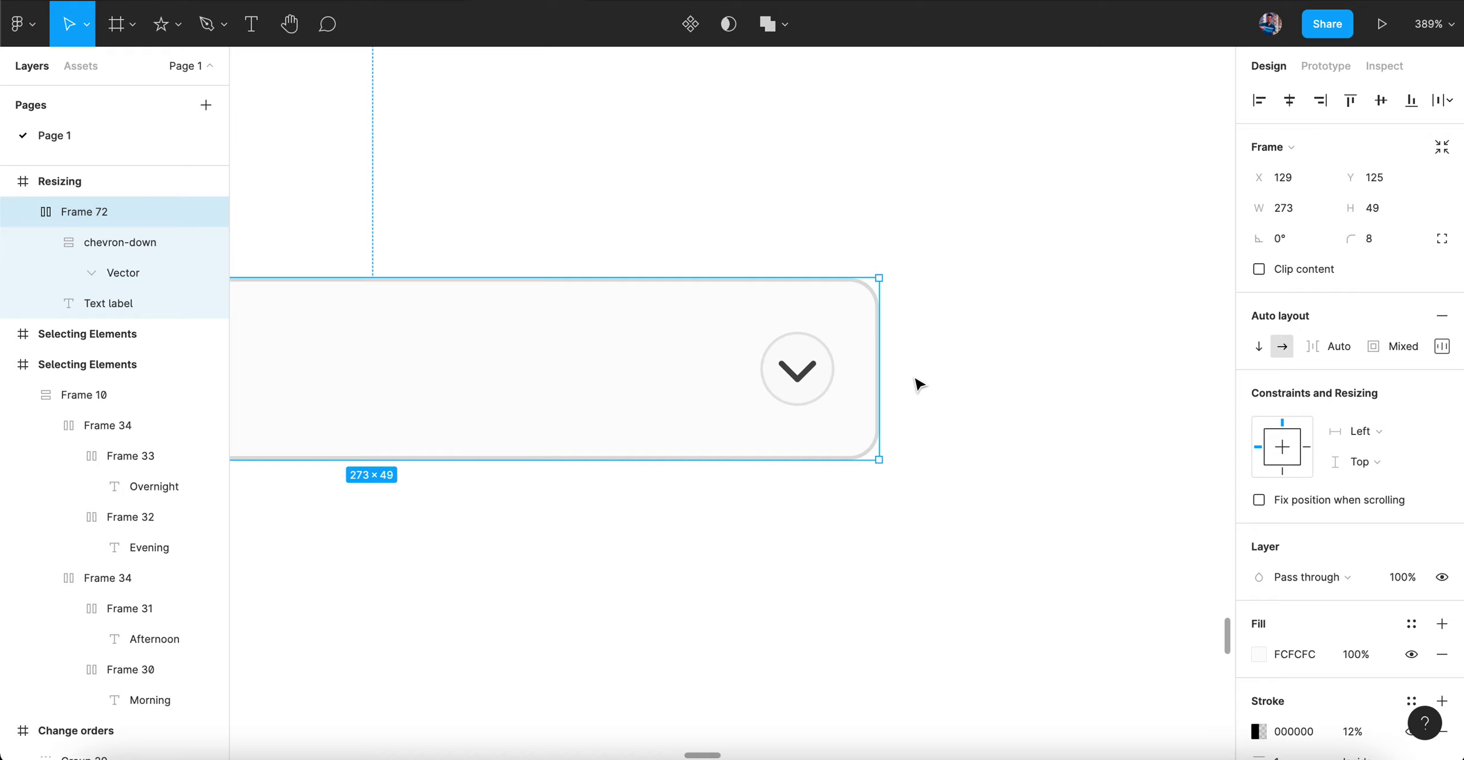
key(ctrl+Right)
key(ctrl+Right)
key(ctrl+Right)
key(ctrl+Right)
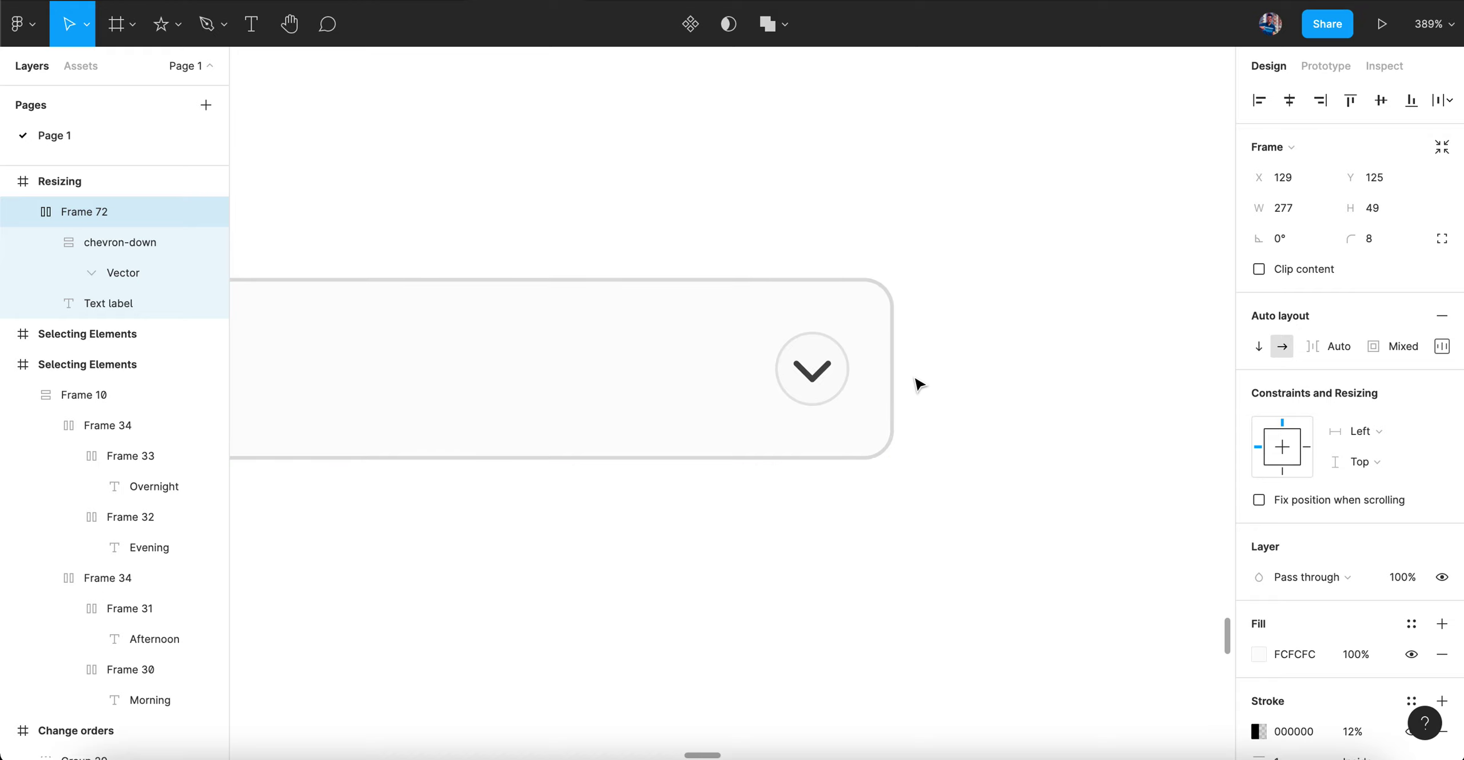
key(minus)
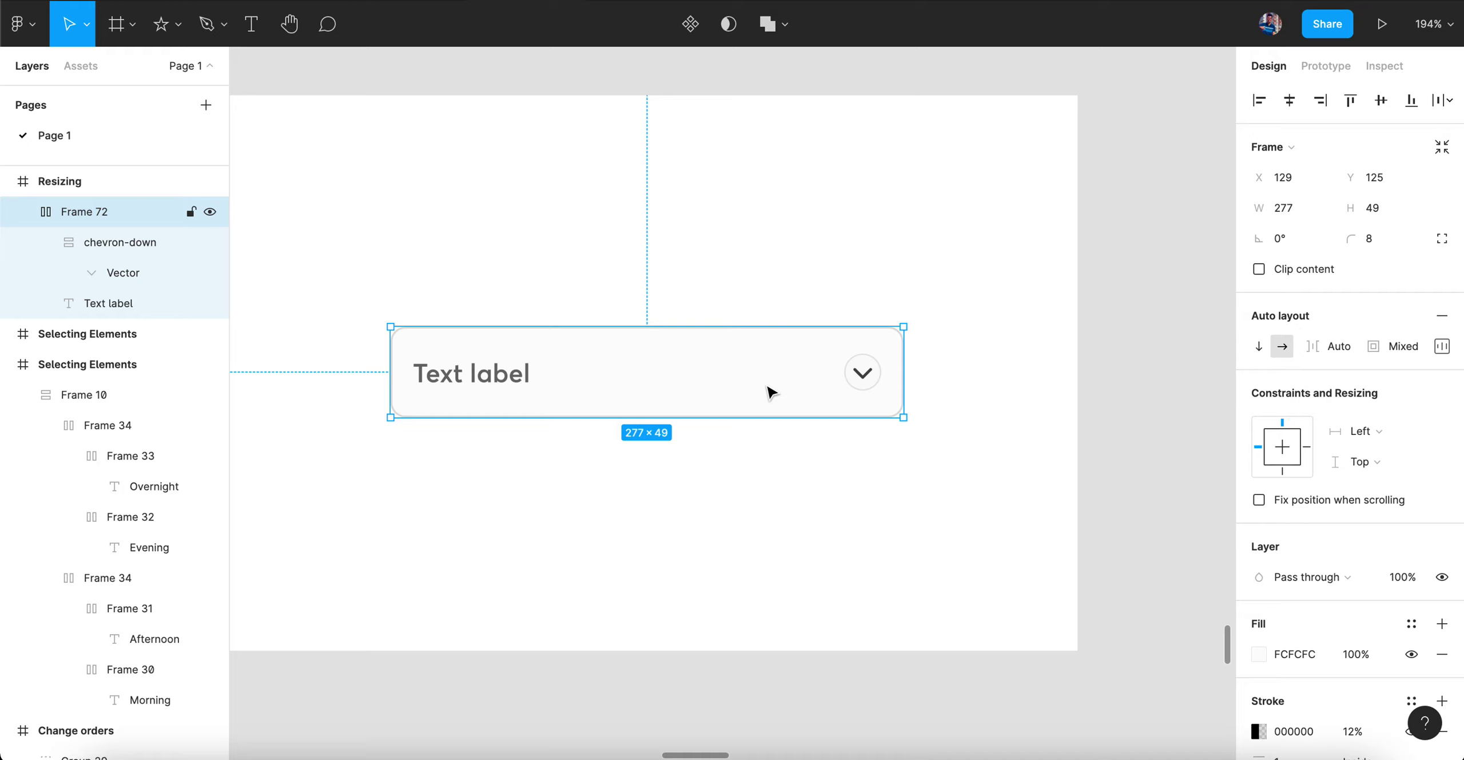
- Grow the dropdown height from 49 to 75 and center it horizontally and vertically
key(ctrl+shift+Down)
key(ctrl+shift+Down)
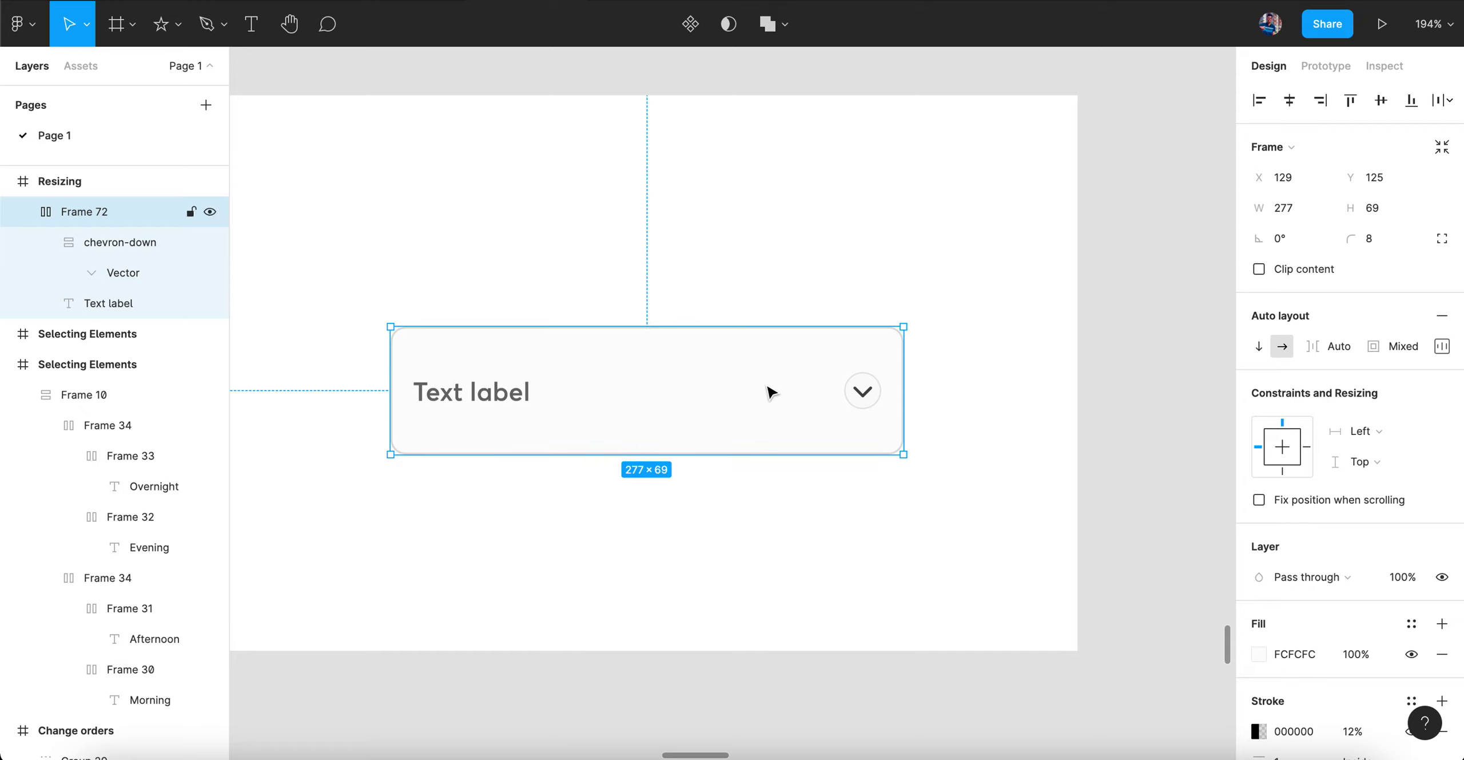
key(ctrl+Down)
key(ctrl+Down)
key(ctrl+Down)
key(ctrl+Down)
key(ctrl+Down)
key(ctrl+Down)
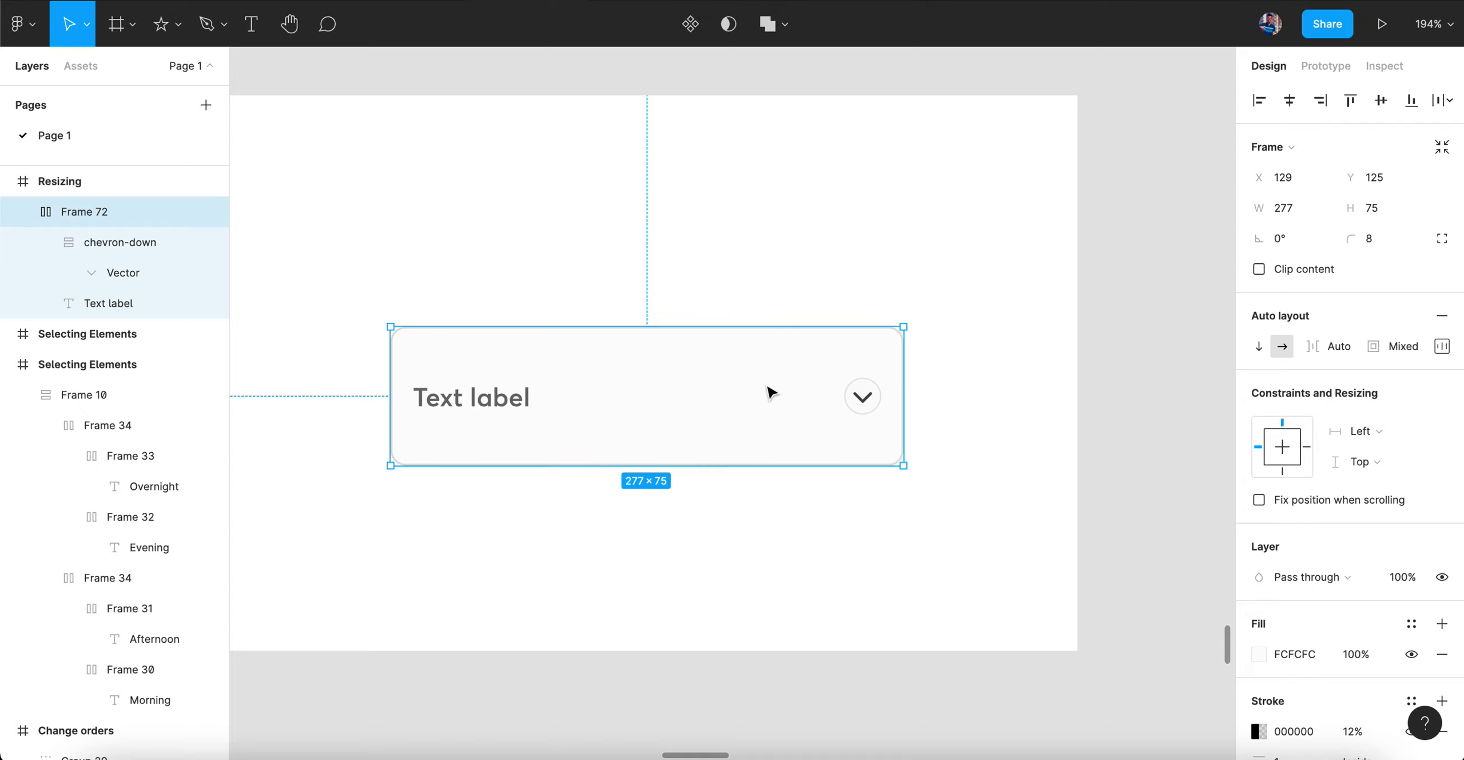
click(1291, 101)
click(1390, 102)
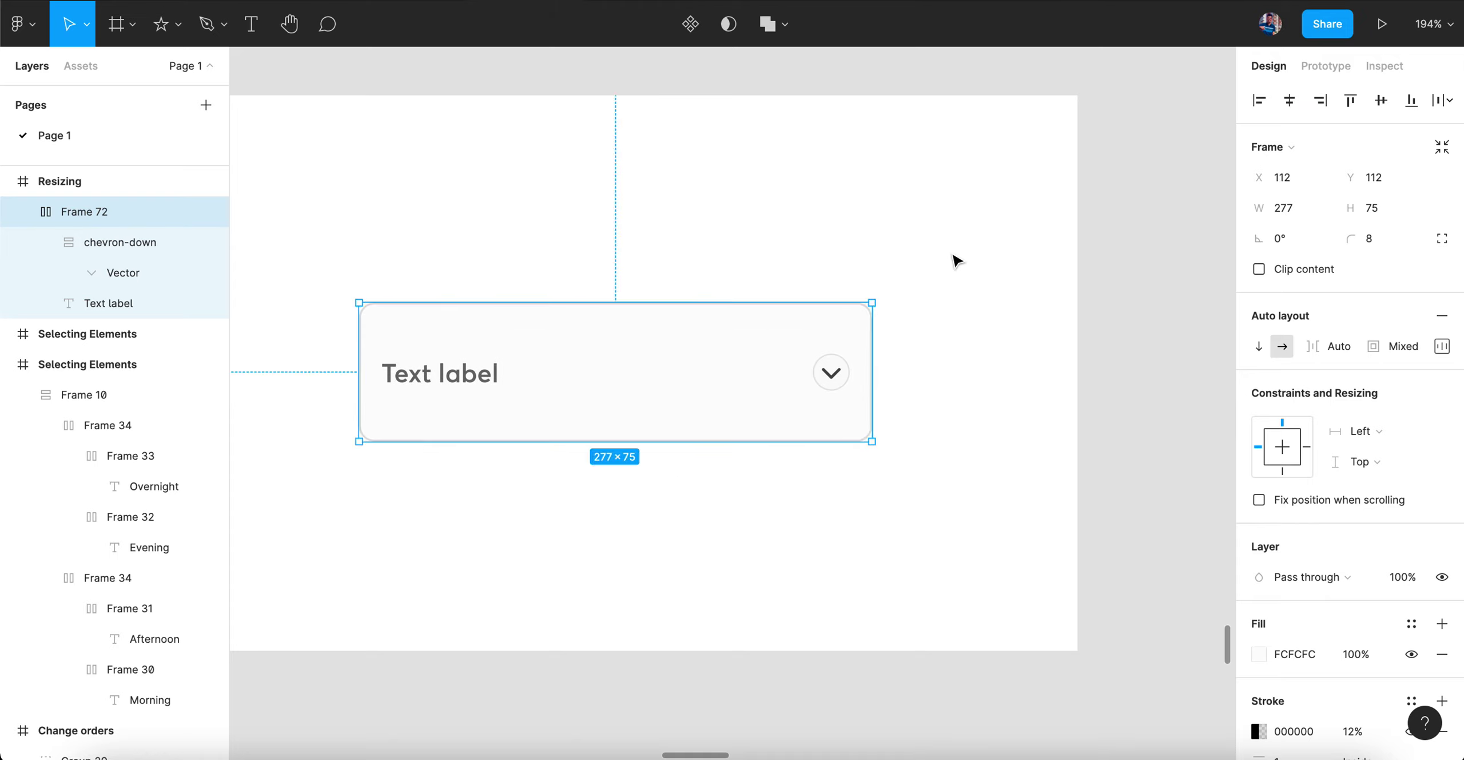
click(954, 259)
click(719, 412)
- Jump to the Images frame and zoom out to show every frame
click(680, 226)
ctrl+scroll(680, 226, down, 3)
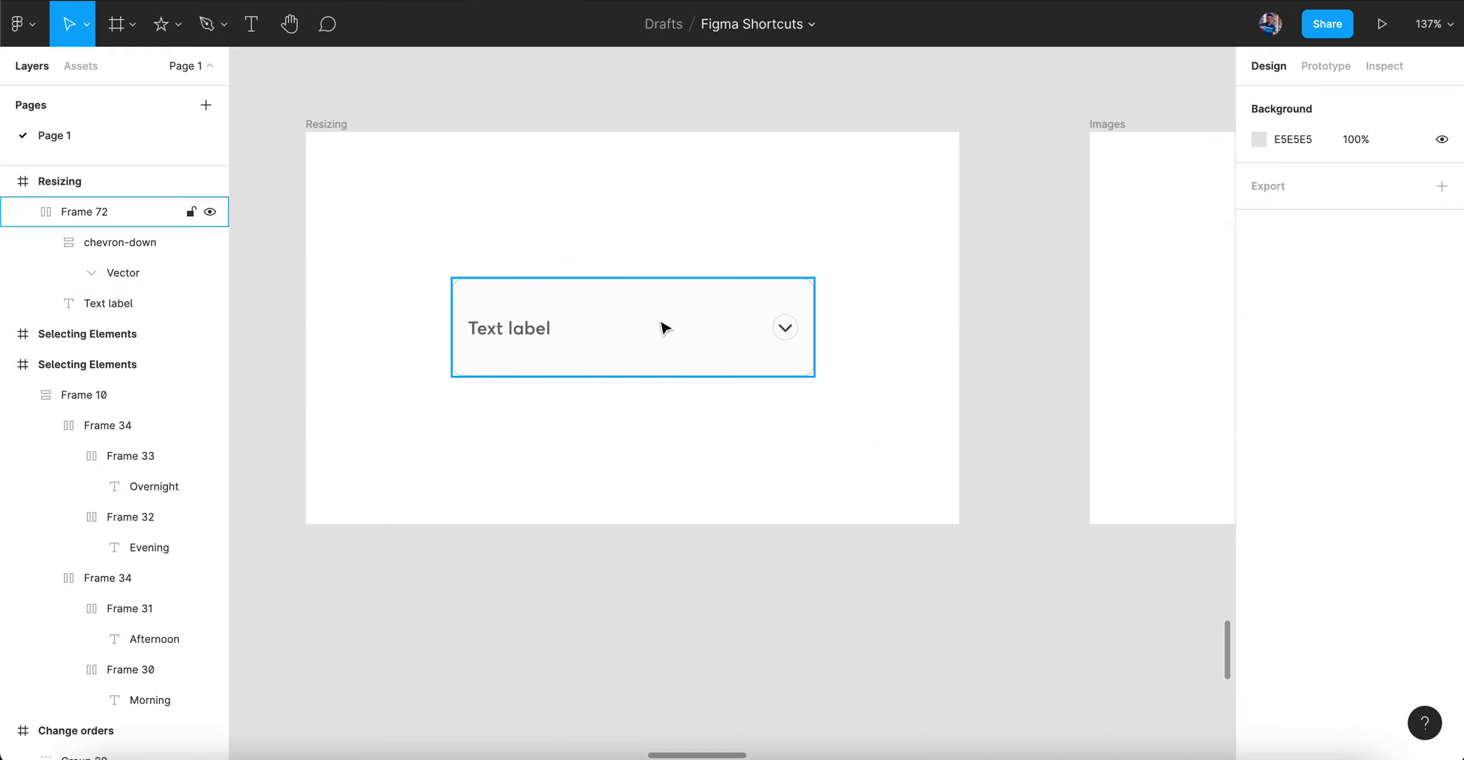
key(n)
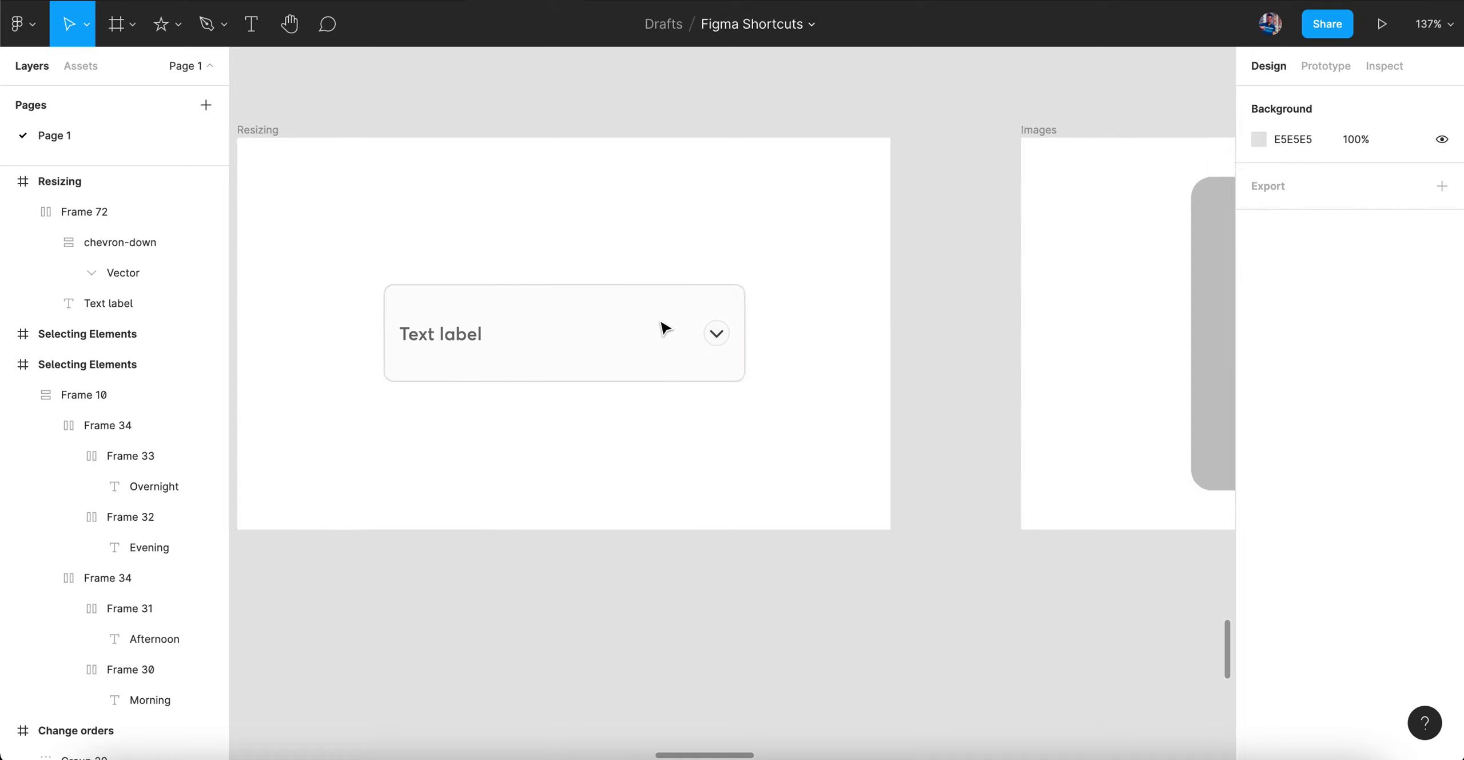
scroll(665, 327, up, 2)
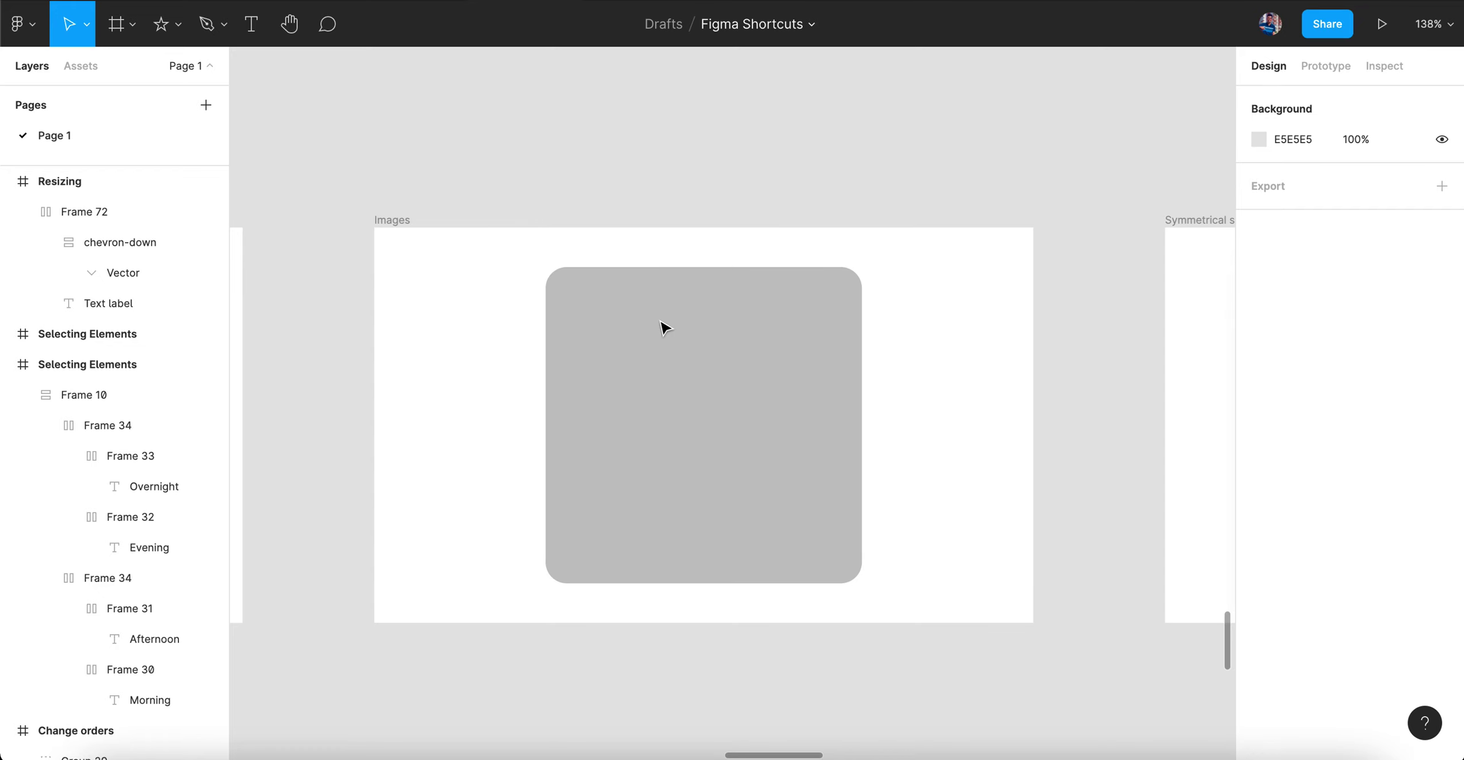
key(shift+1)
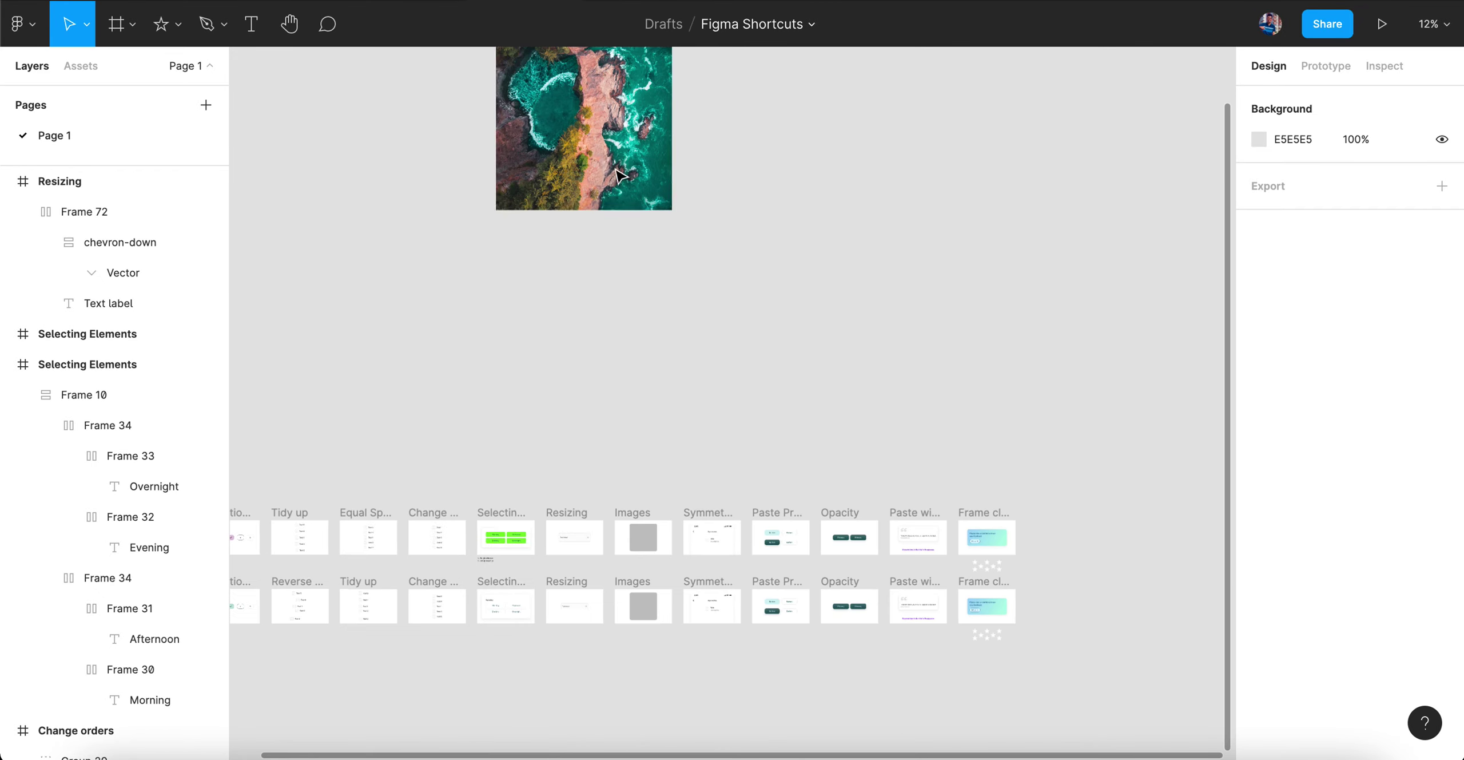
- Duplicate the coastline photo, shrink the copy to 305×381, and drop it into the Images frame
drag(621, 175, 638, 432)
key(shift+2)
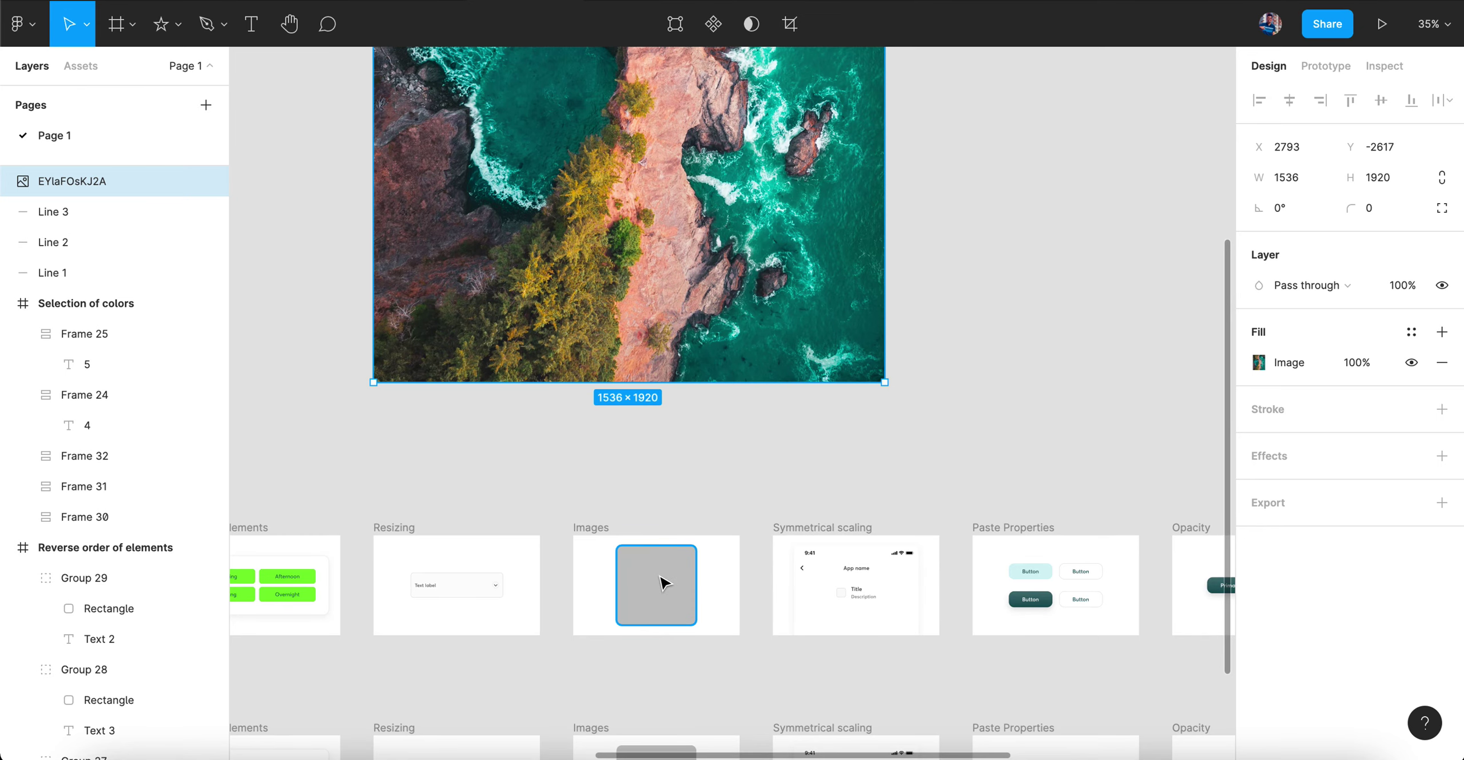
scroll(665, 537, down, 2)
scroll(668, 500, up, 4)
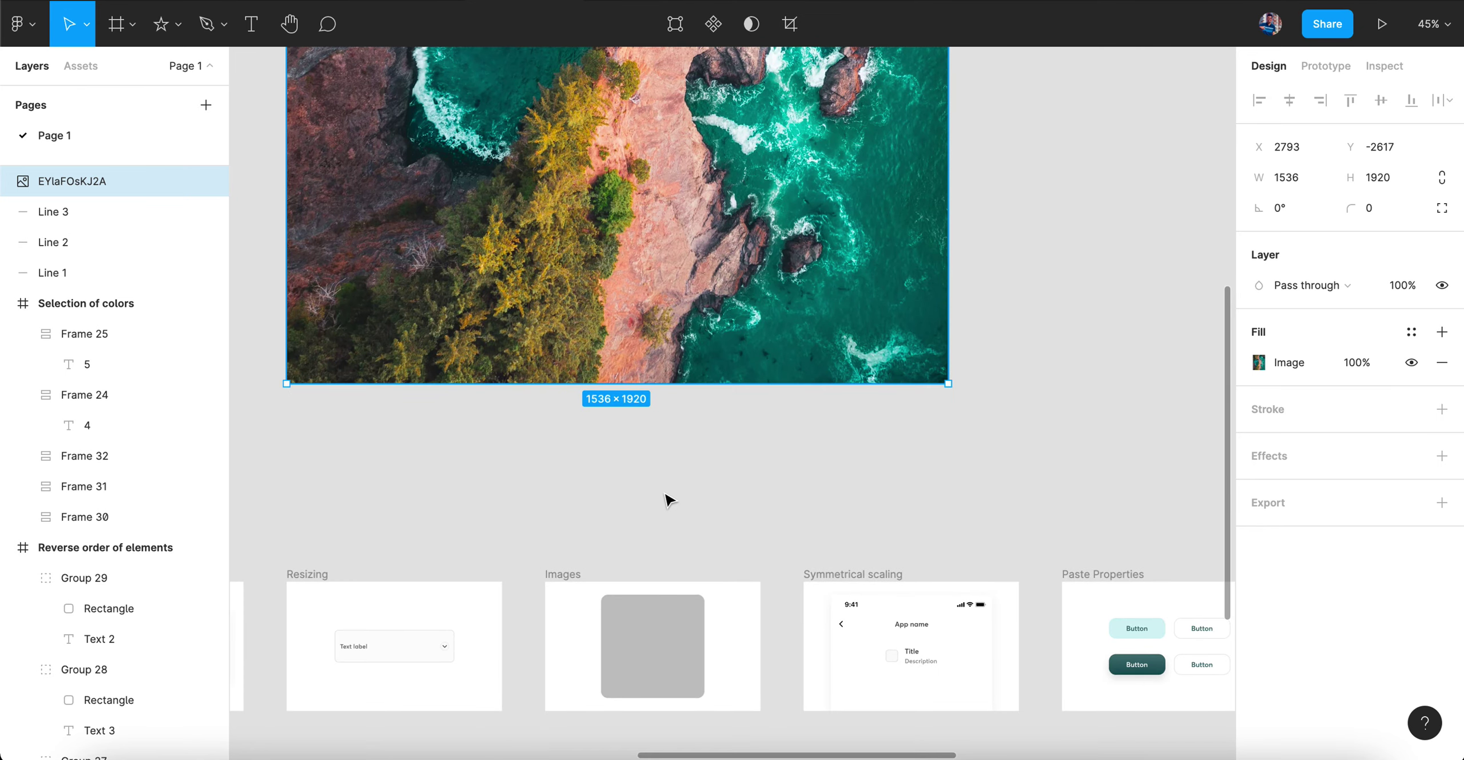
scroll(668, 499, down, 6)
drag(660, 360, 742, 342)
drag(830, 195, 675, 387)
scroll(669, 392, up, 4)
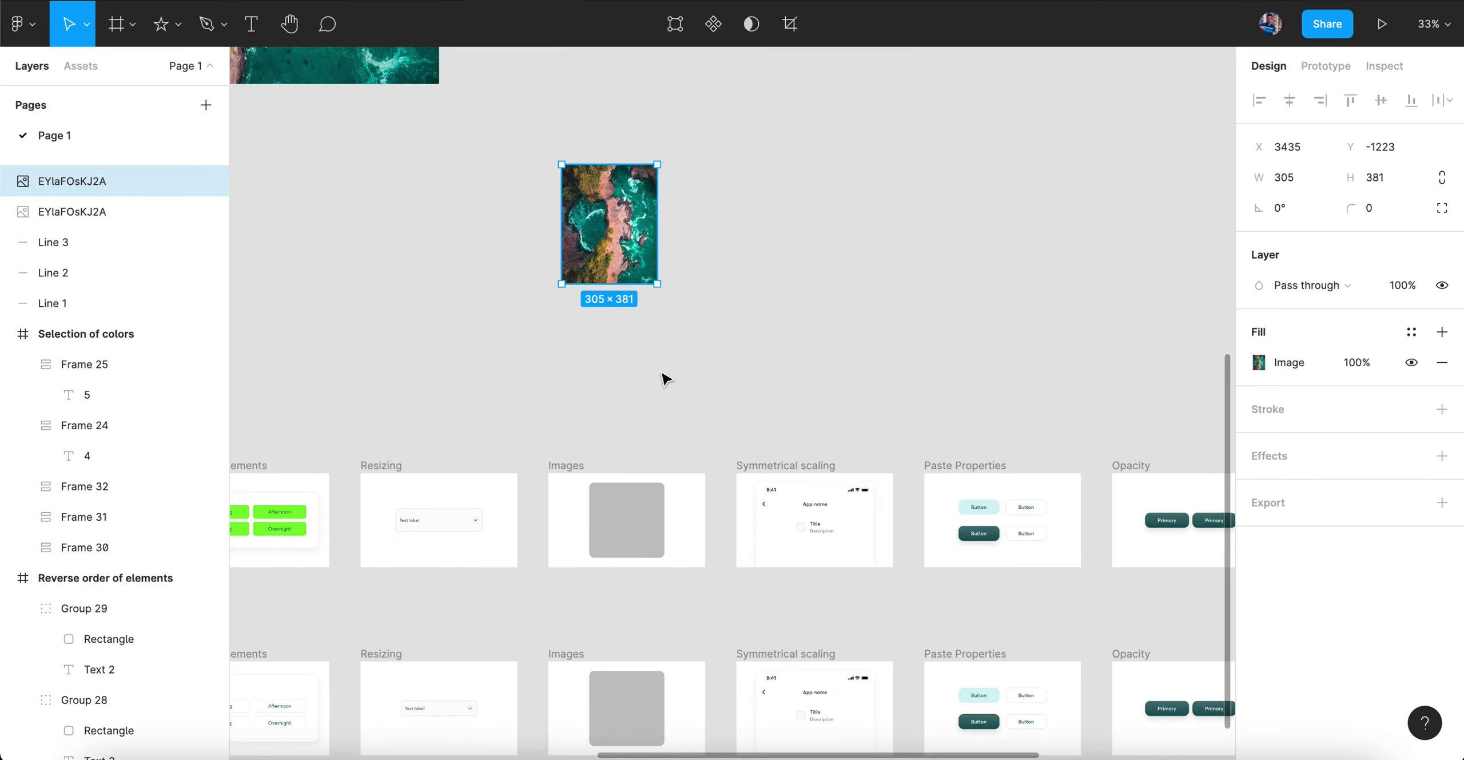
drag(612, 274, 640, 534)
scroll(624, 515, up, 8)
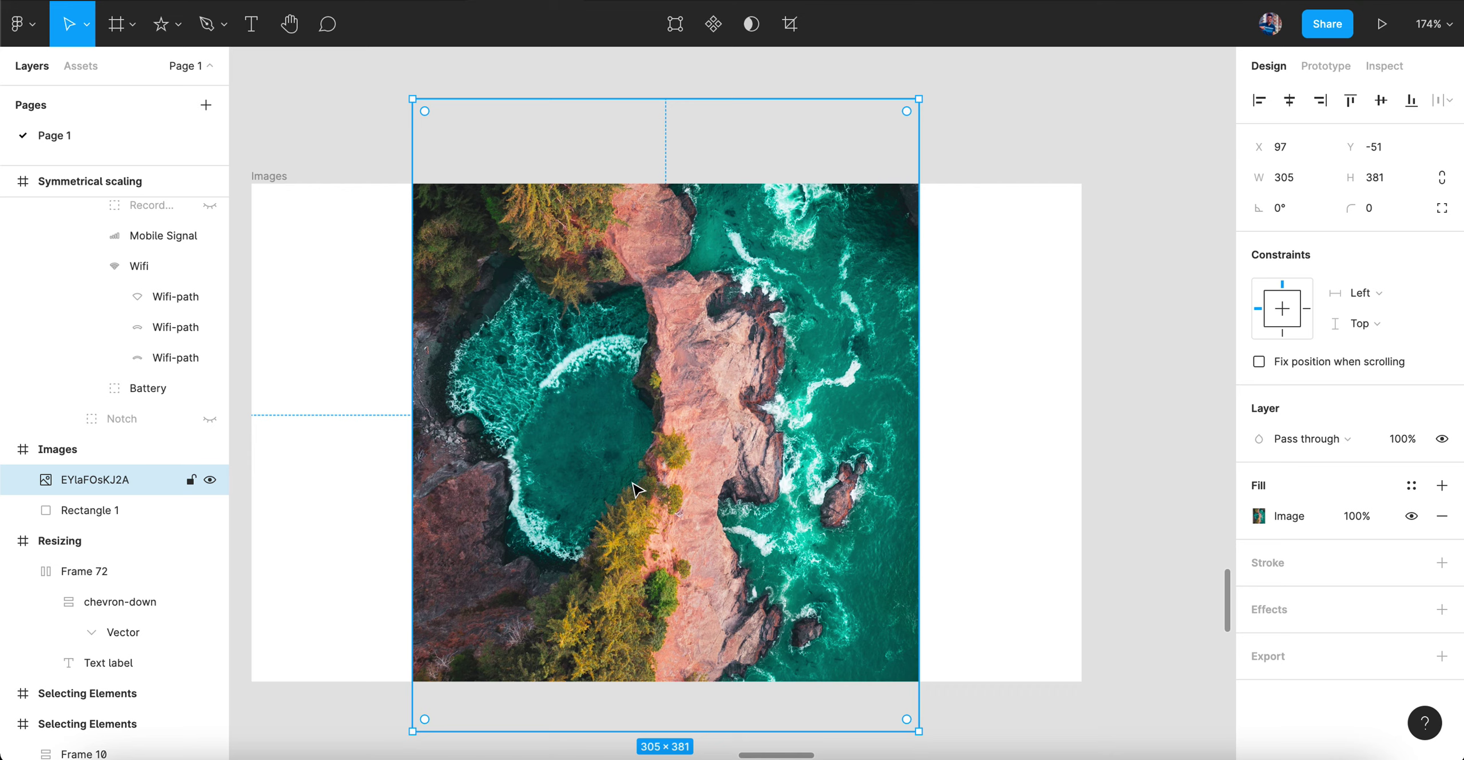
- Mask the aerial photo with the rounded Rectangle 1
drag(330, 337, 475, 442)
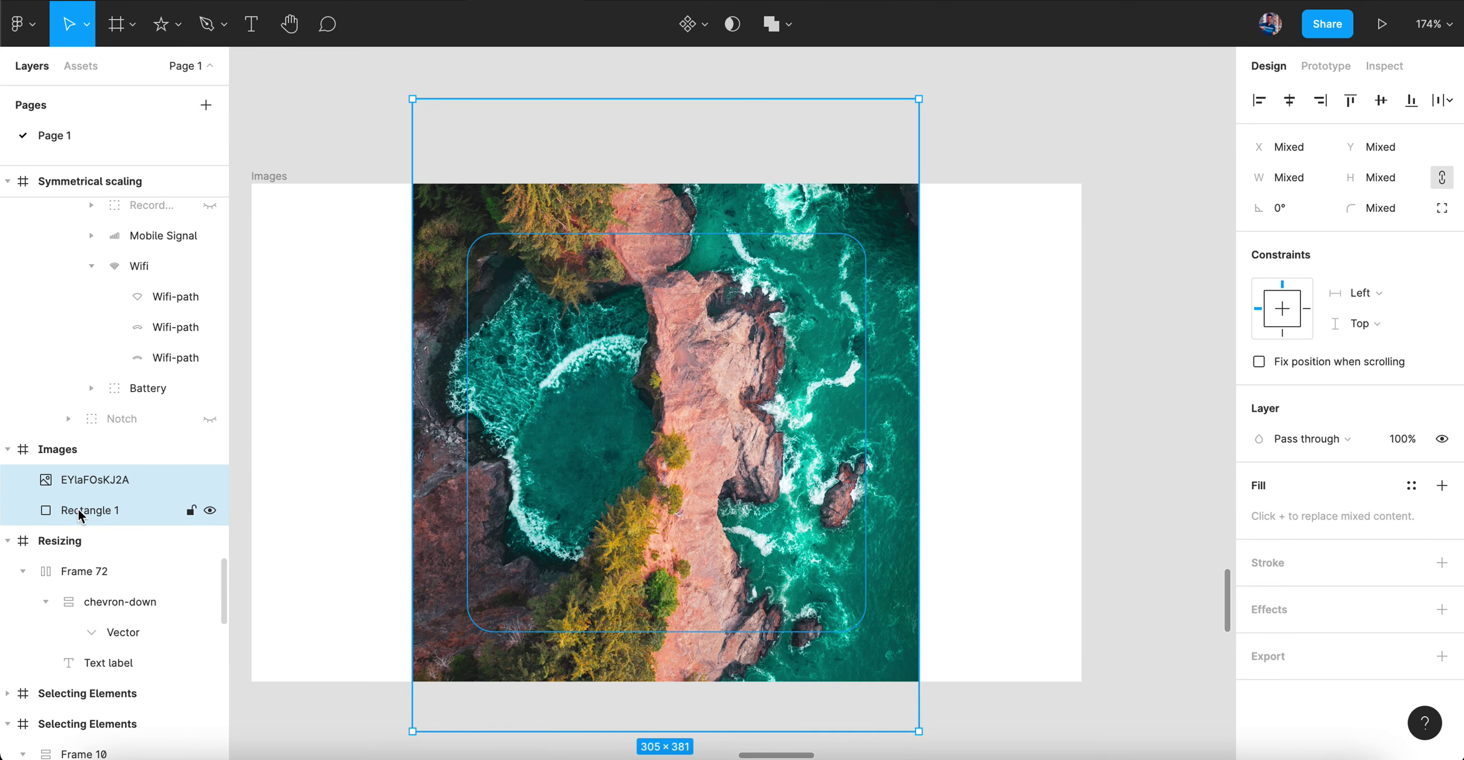
click(732, 24)
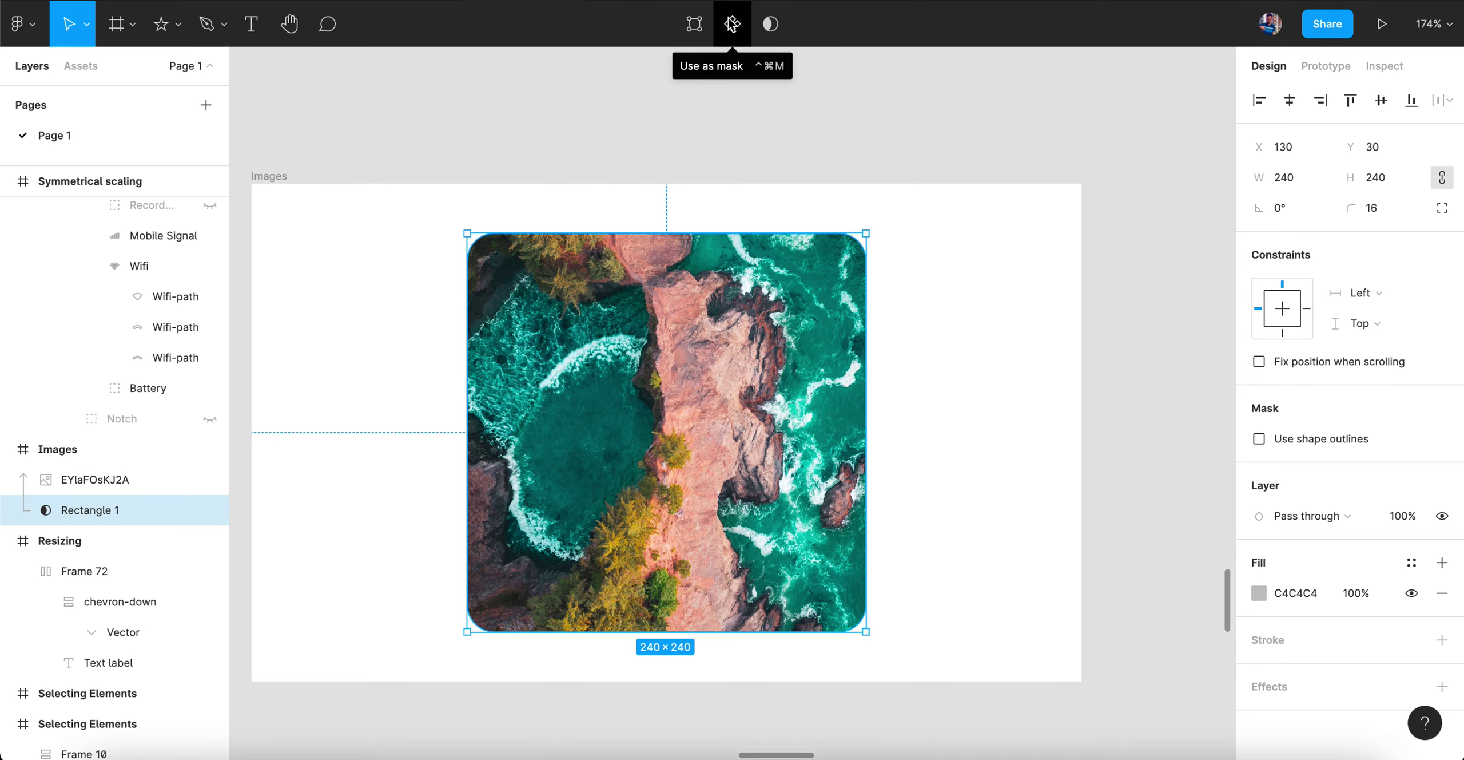
click(434, 131)
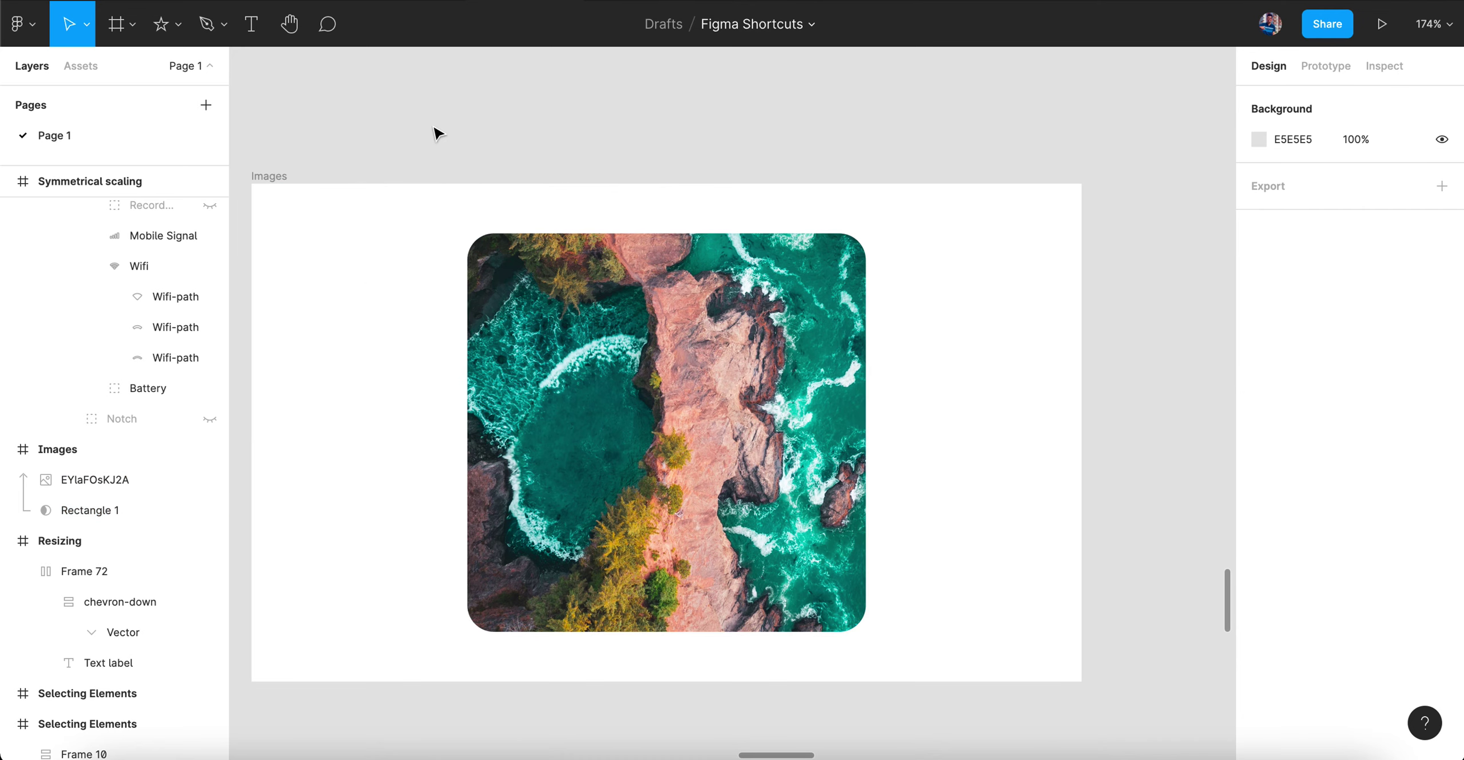
- Inspect the masked photo's image fill settings, then reselect the photo
click(608, 290)
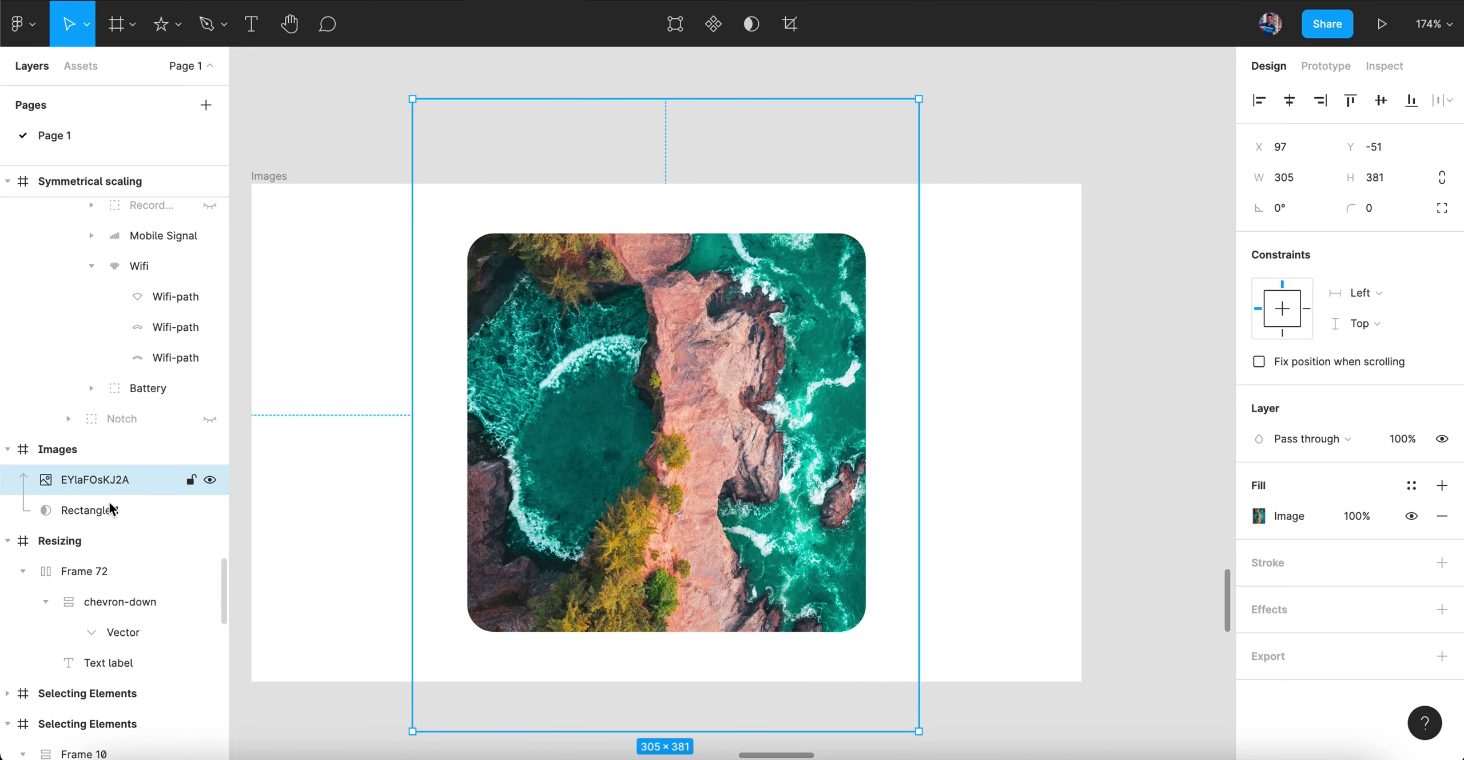
double_click(724, 311)
click(1217, 306)
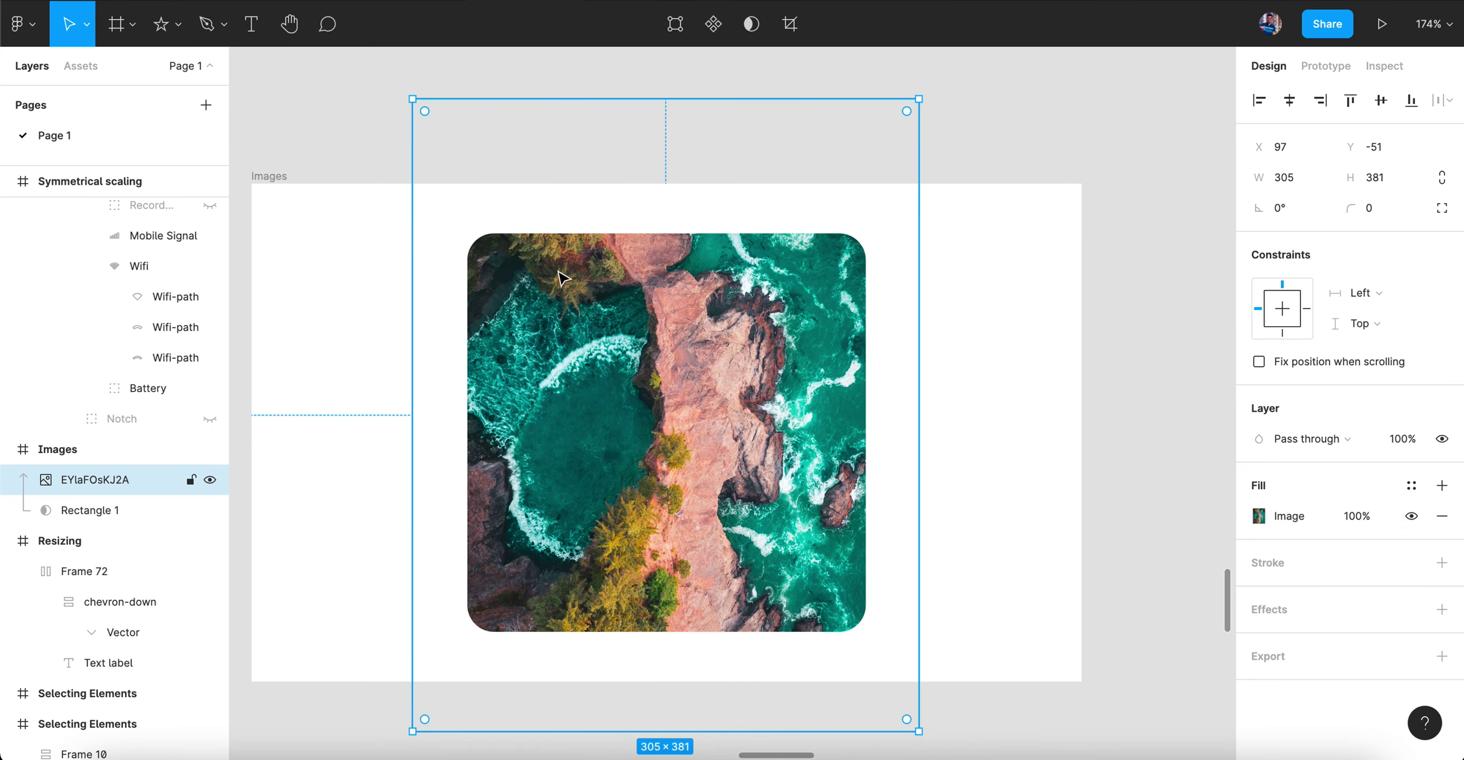
click(1062, 266)
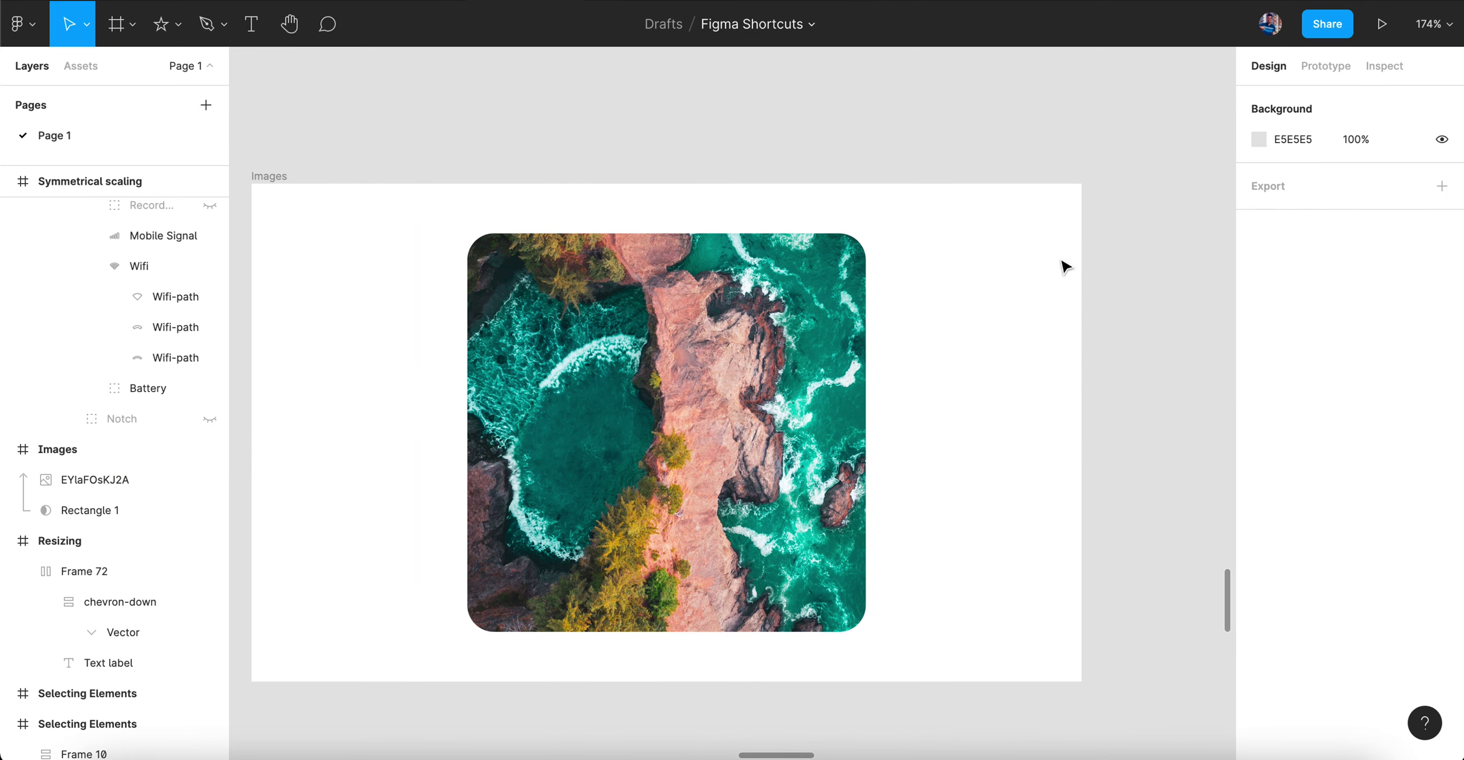
click(750, 364)
click(1050, 356)
click(730, 397)
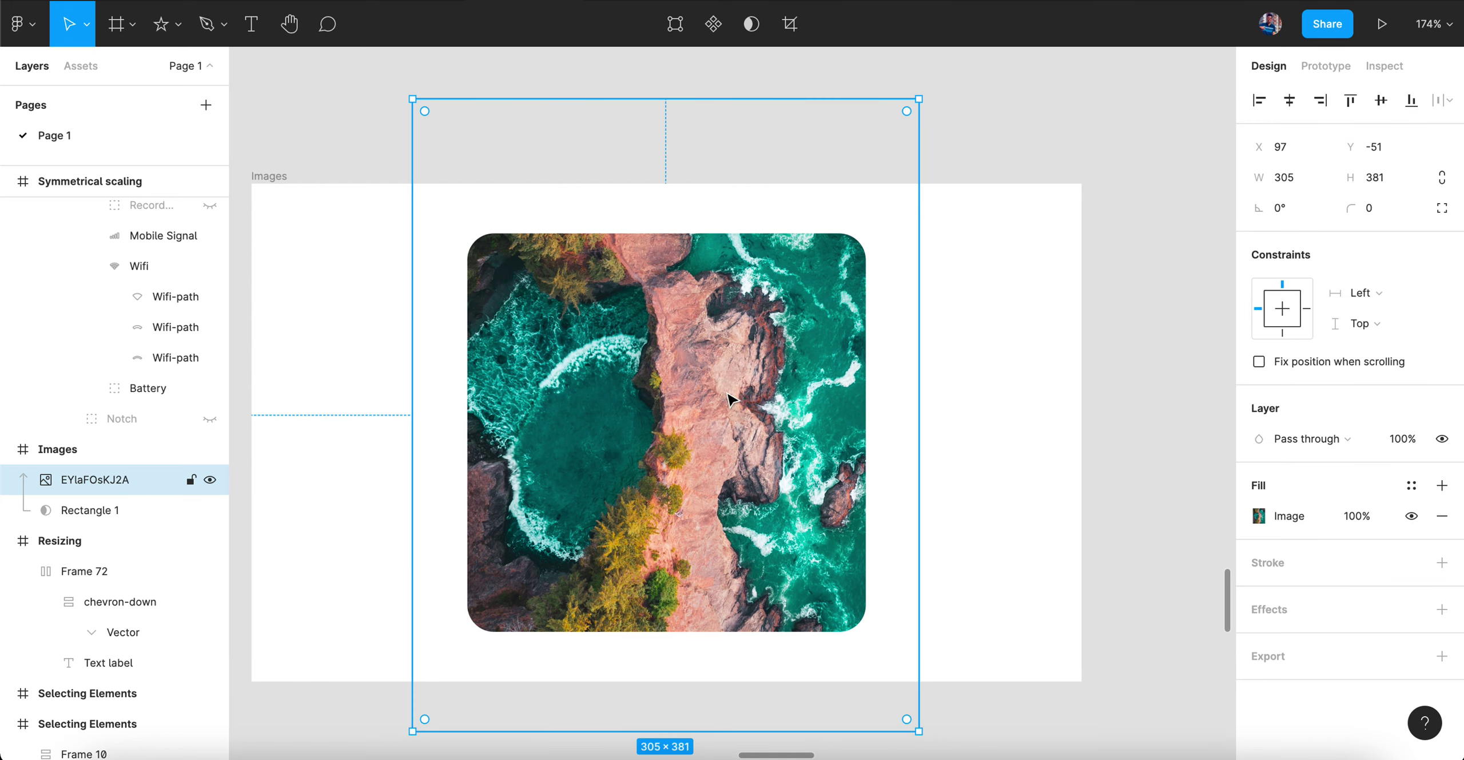
key(Escape)
click(753, 409)
click(972, 389)
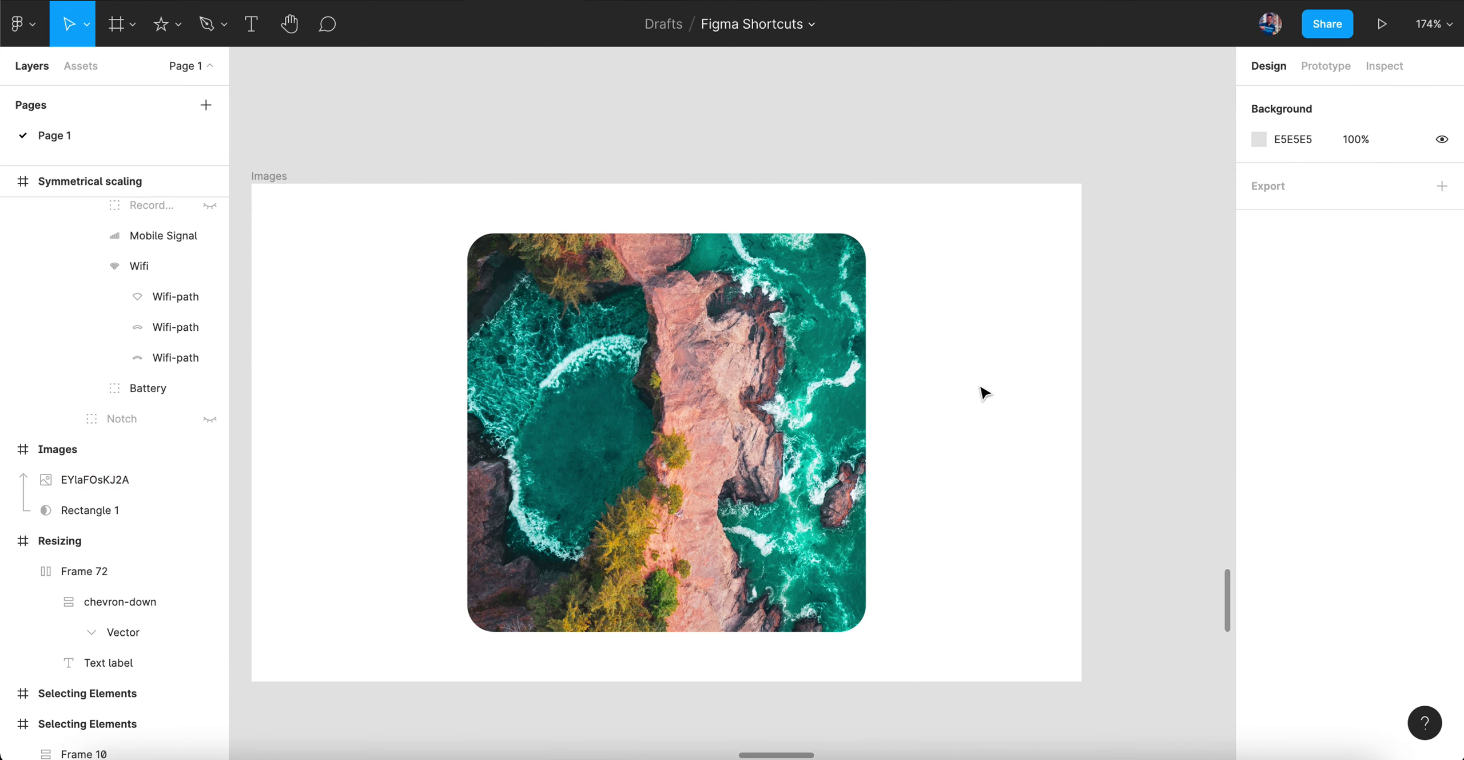
click(742, 426)
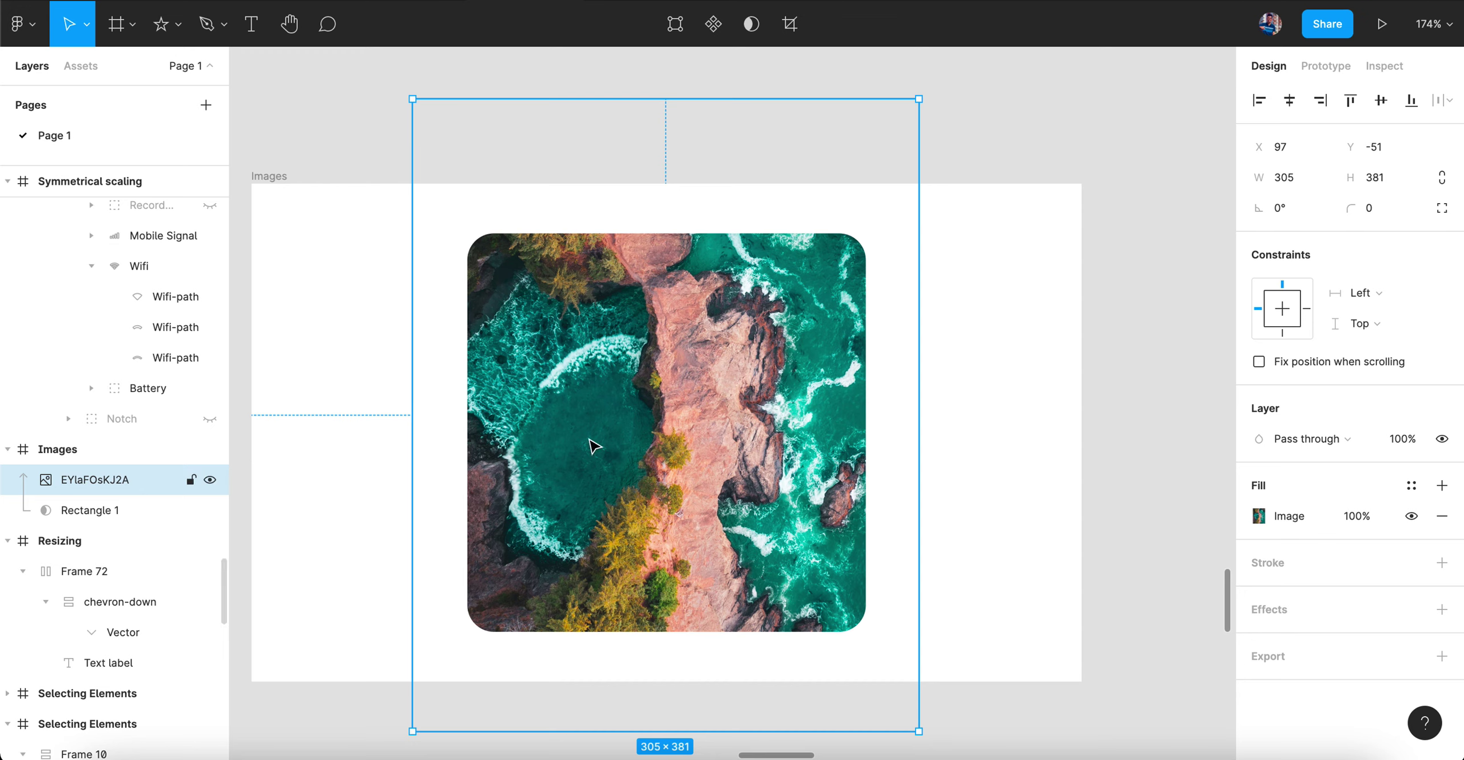
- Delete the masked photo copy, leaving only the grey rounded placeholder rectangle
key(Delete)
click(114, 482)
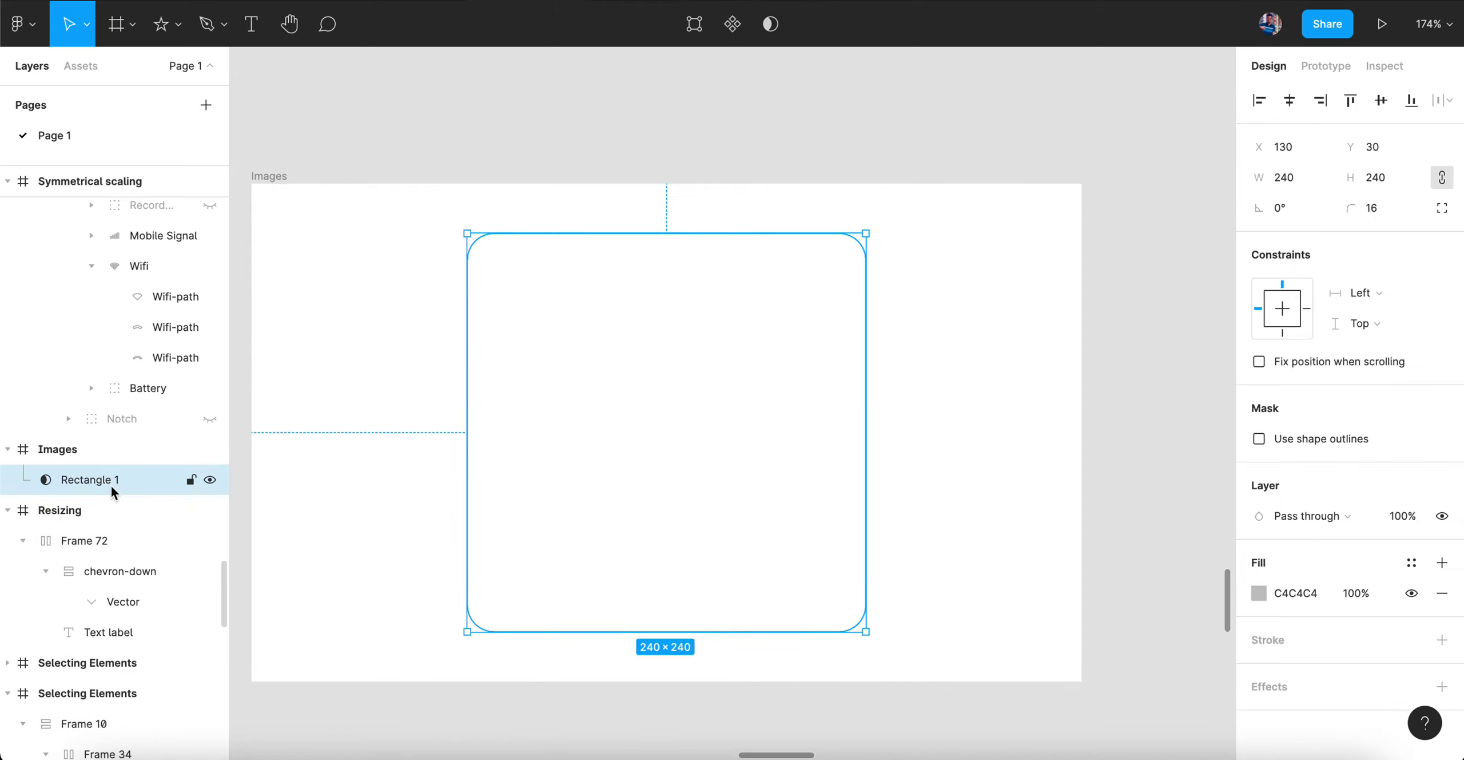
click(834, 150)
scroll(833, 151, down, 3)
scroll(833, 150, down, 5)
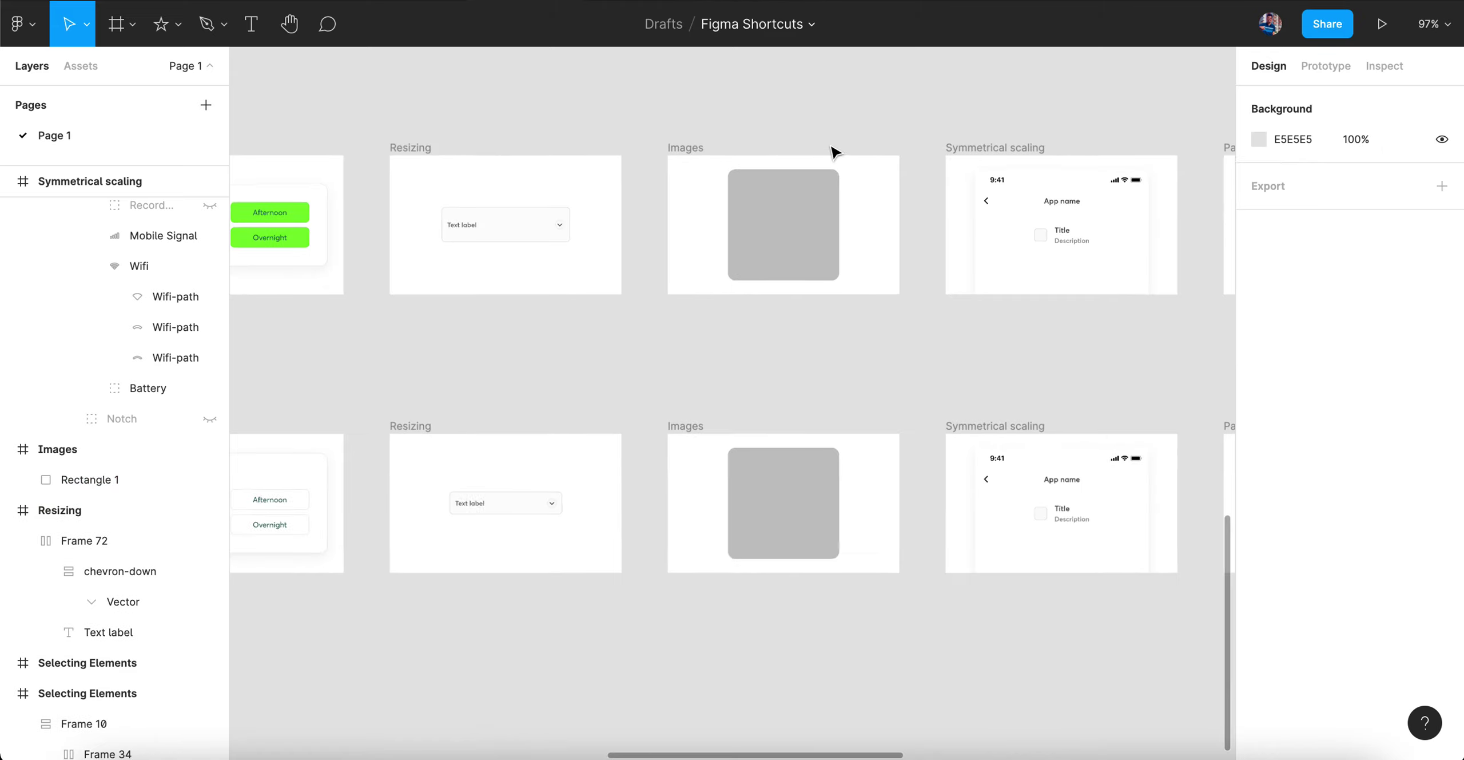
scroll(833, 150, up, 10)
scroll(834, 151, down, 2)
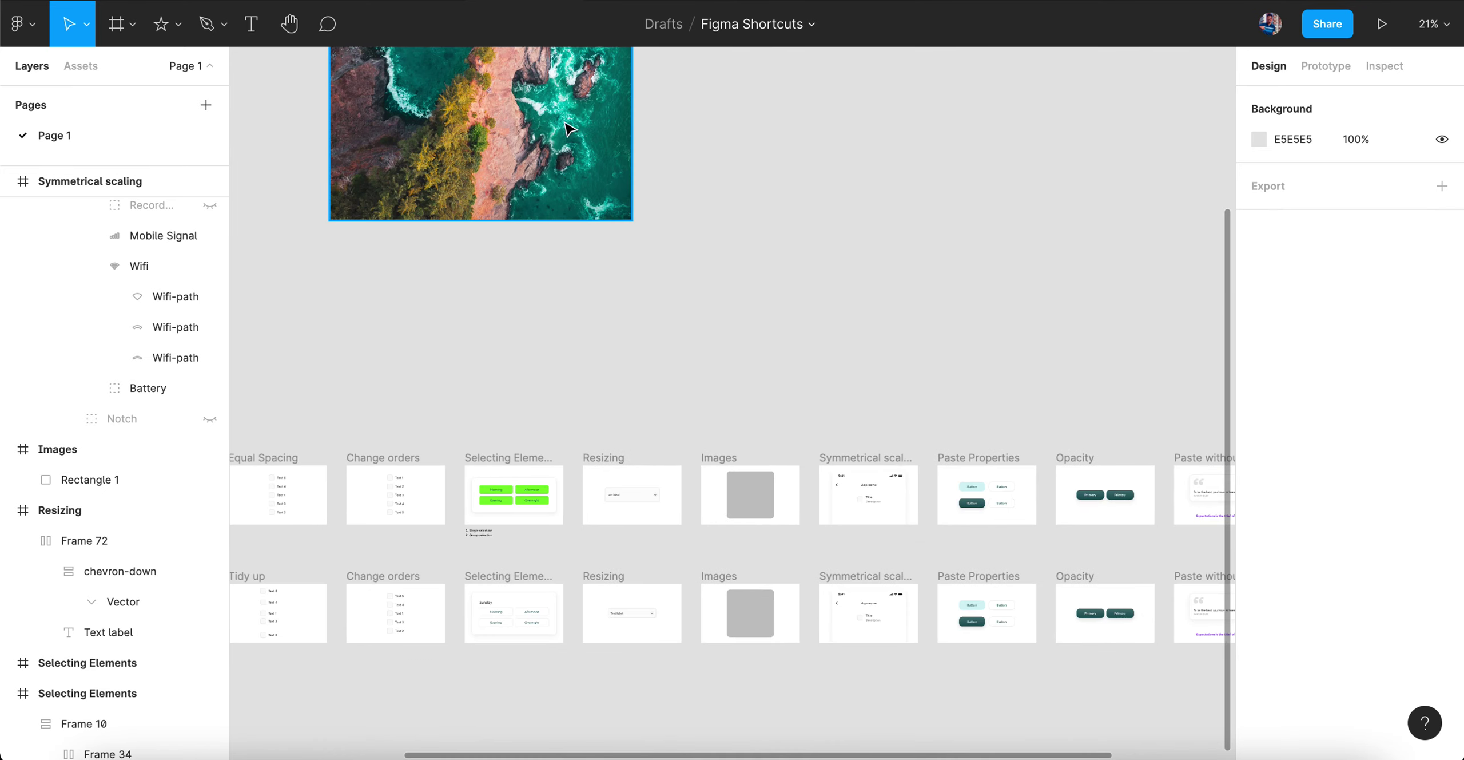
key(ctrl+z)
key(ctrl+z)
key(ctrl+z)
scroll(822, 286, up, 3)
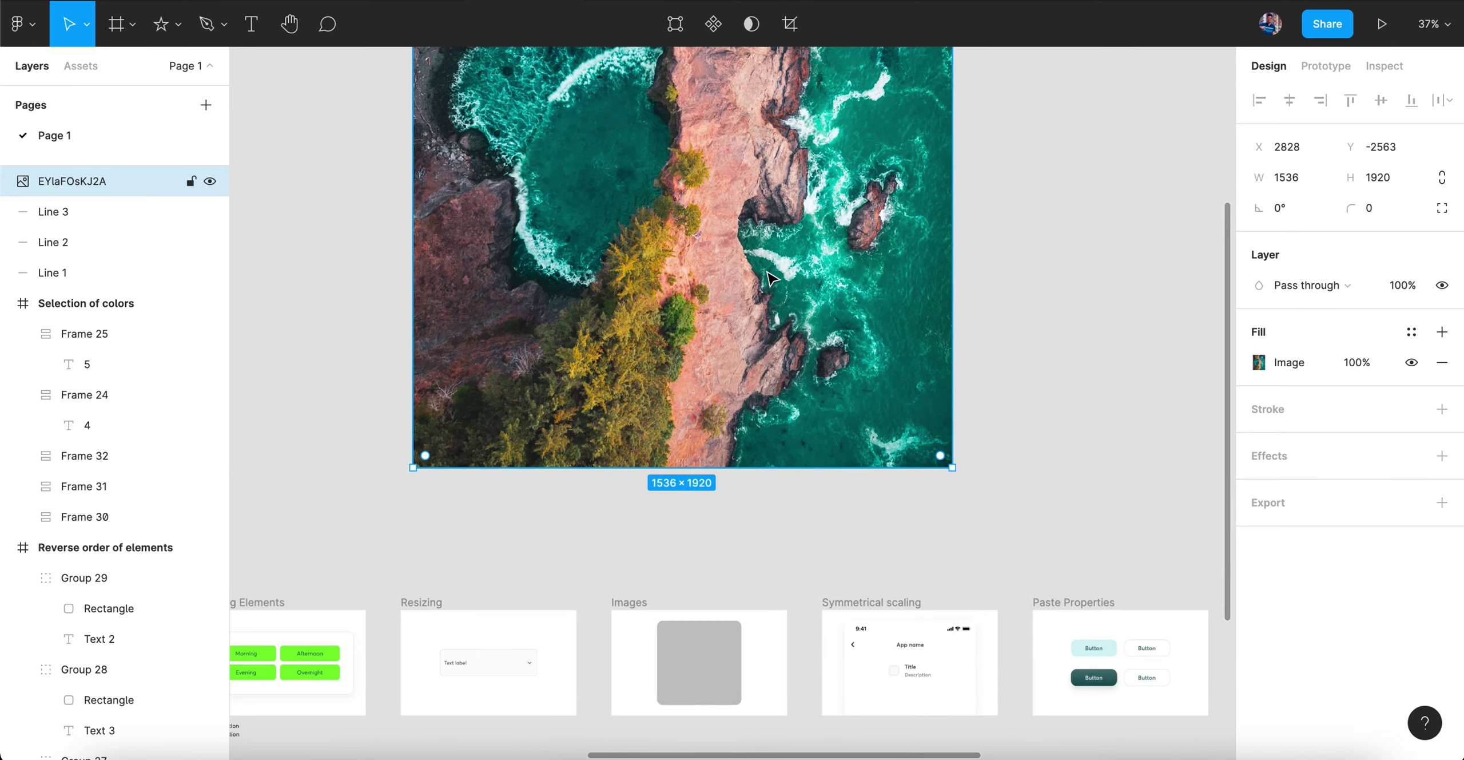
- Nudge the full-size photo and bring up its Copy/Paste actions
drag(769, 275, 785, 327)
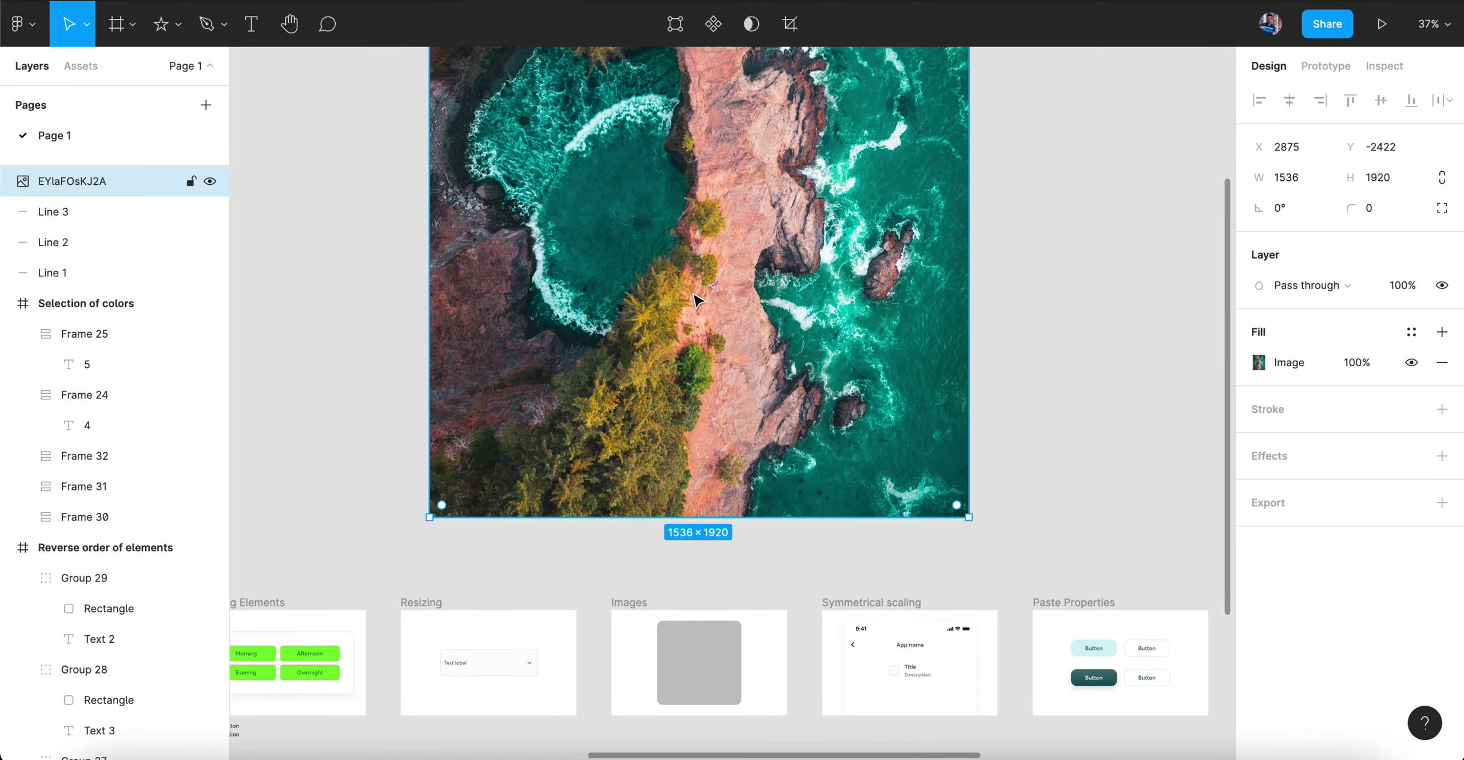
right_click(685, 175)
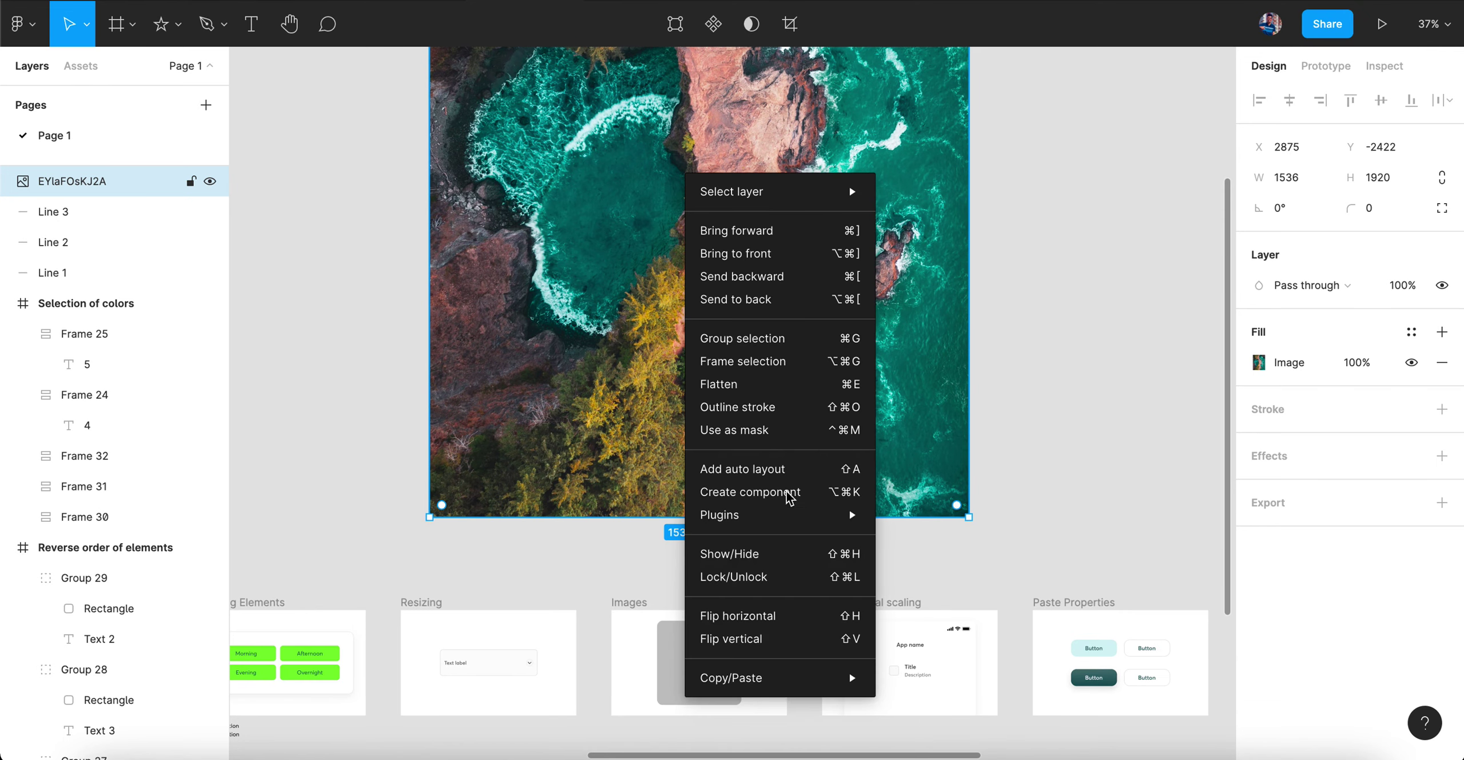
mouse_move(755, 690)
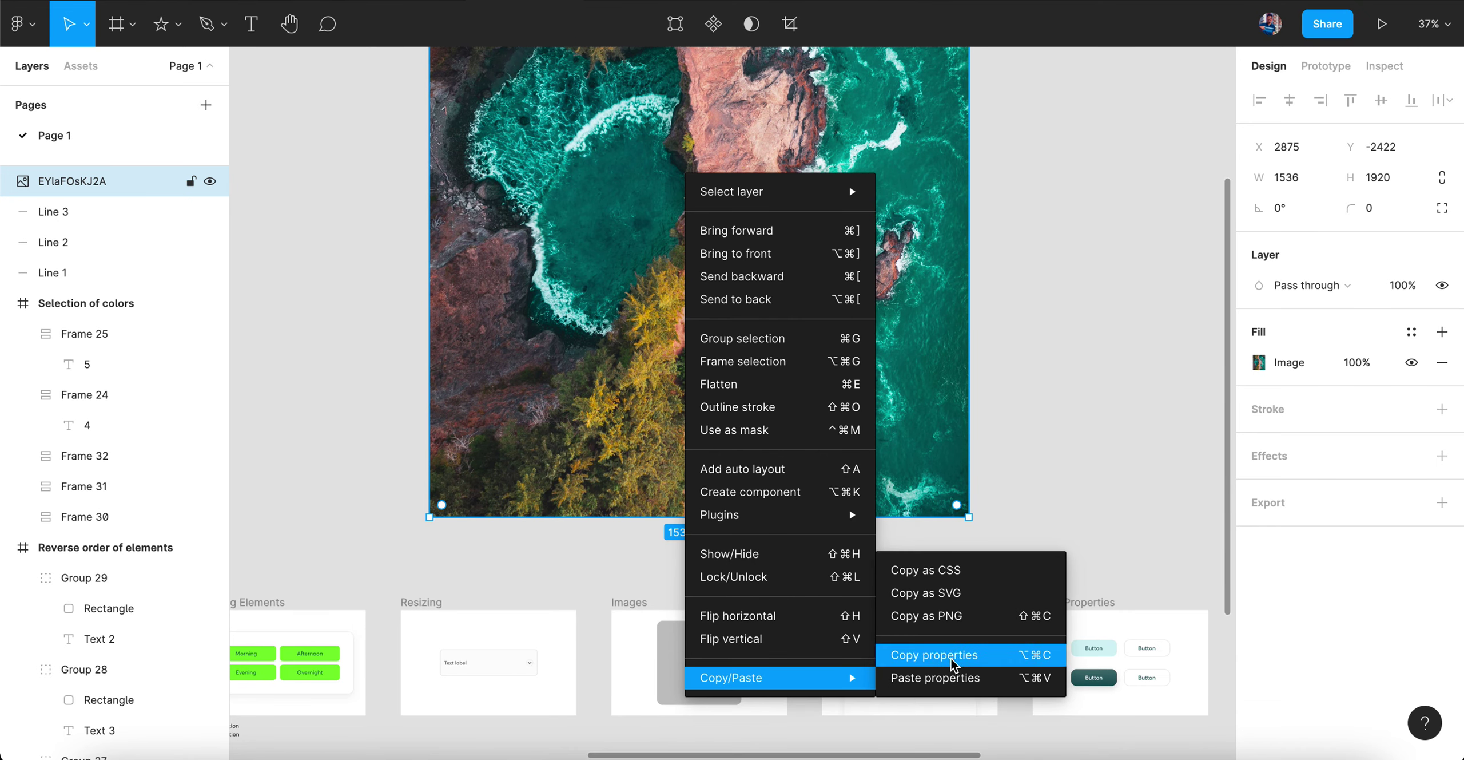
- Copy the full-size photo's properties, paste them onto the grey rectangle, and set corner radius 24
click(1036, 666)
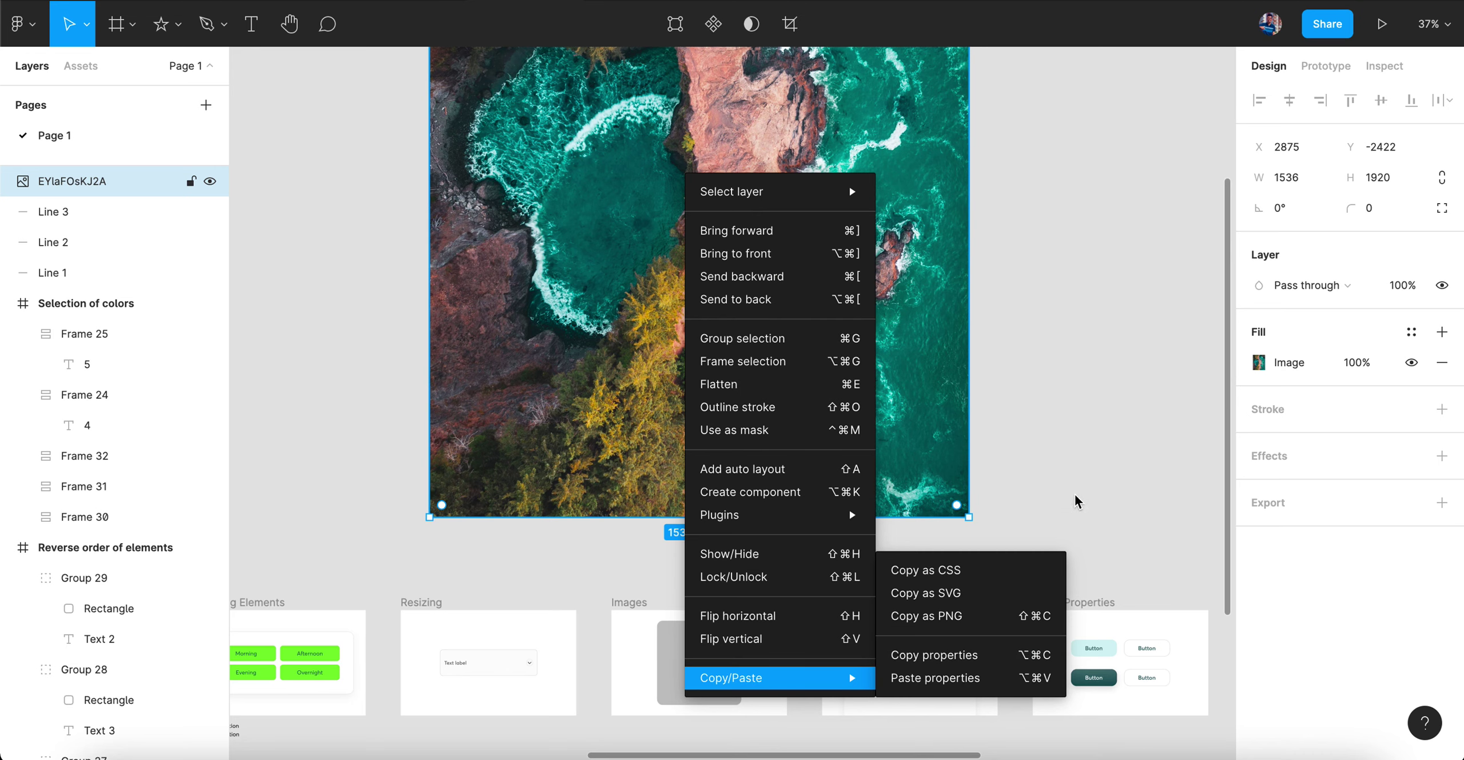
scroll(1094, 466, down, 3)
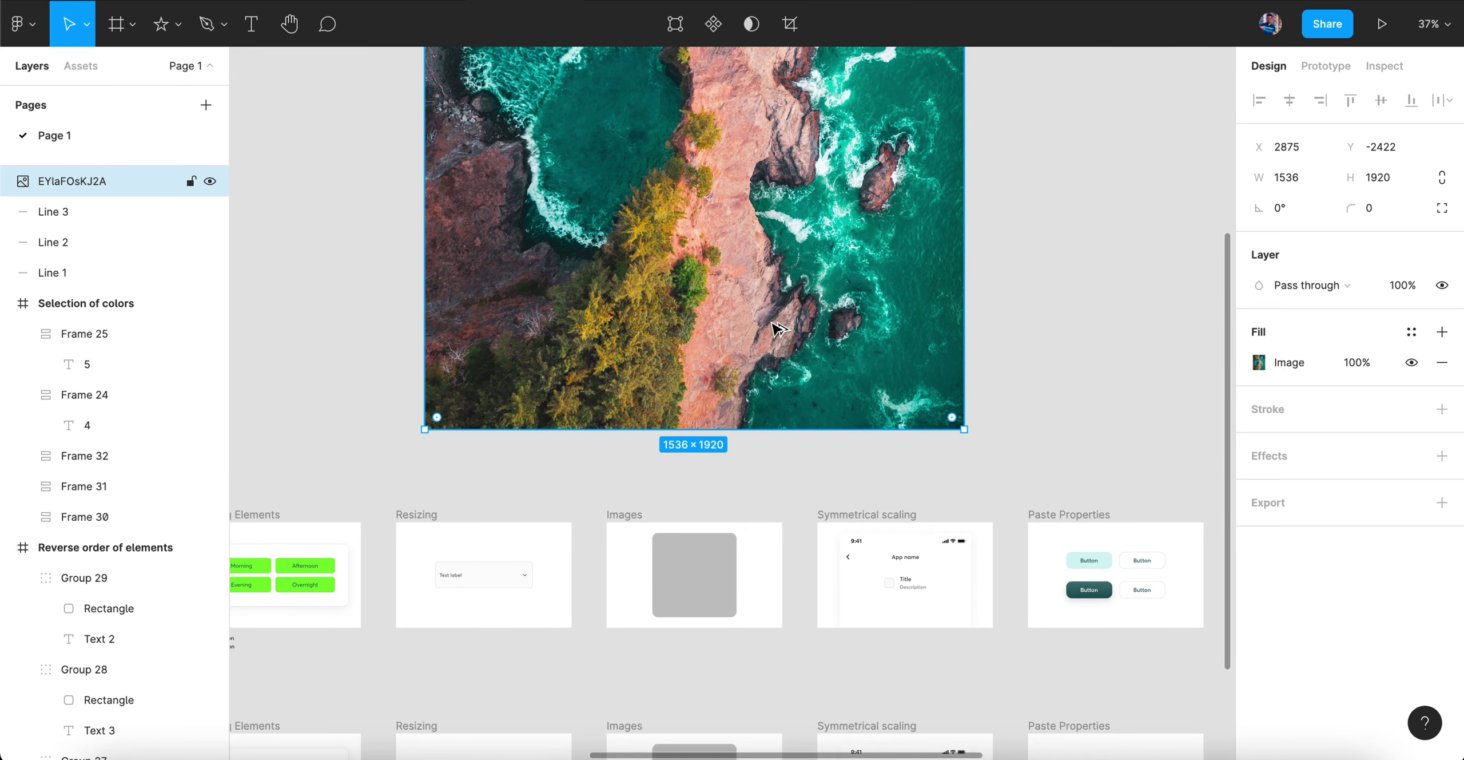
key(alt)
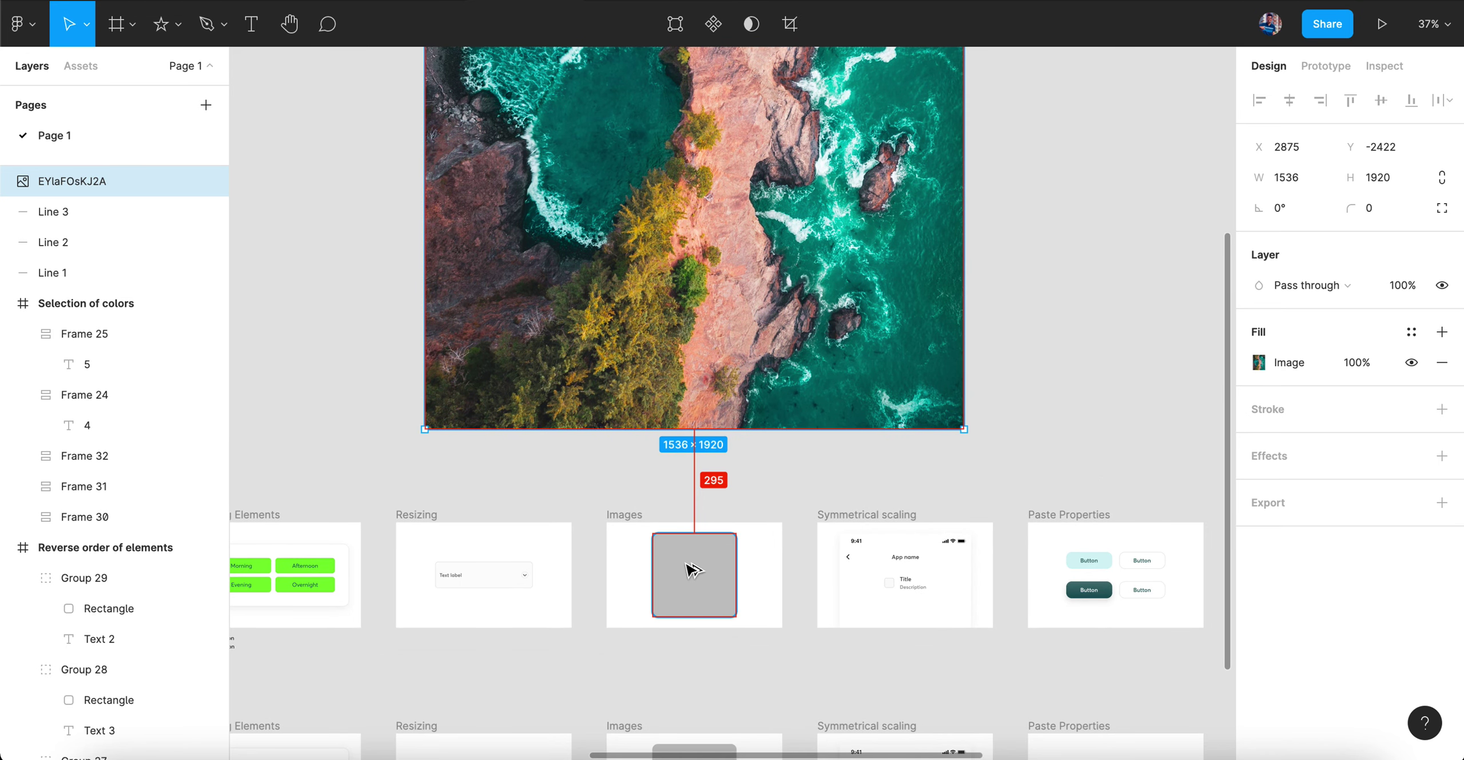
click(692, 569)
key(ctrl+alt+v)
scroll(692, 569, up, 5)
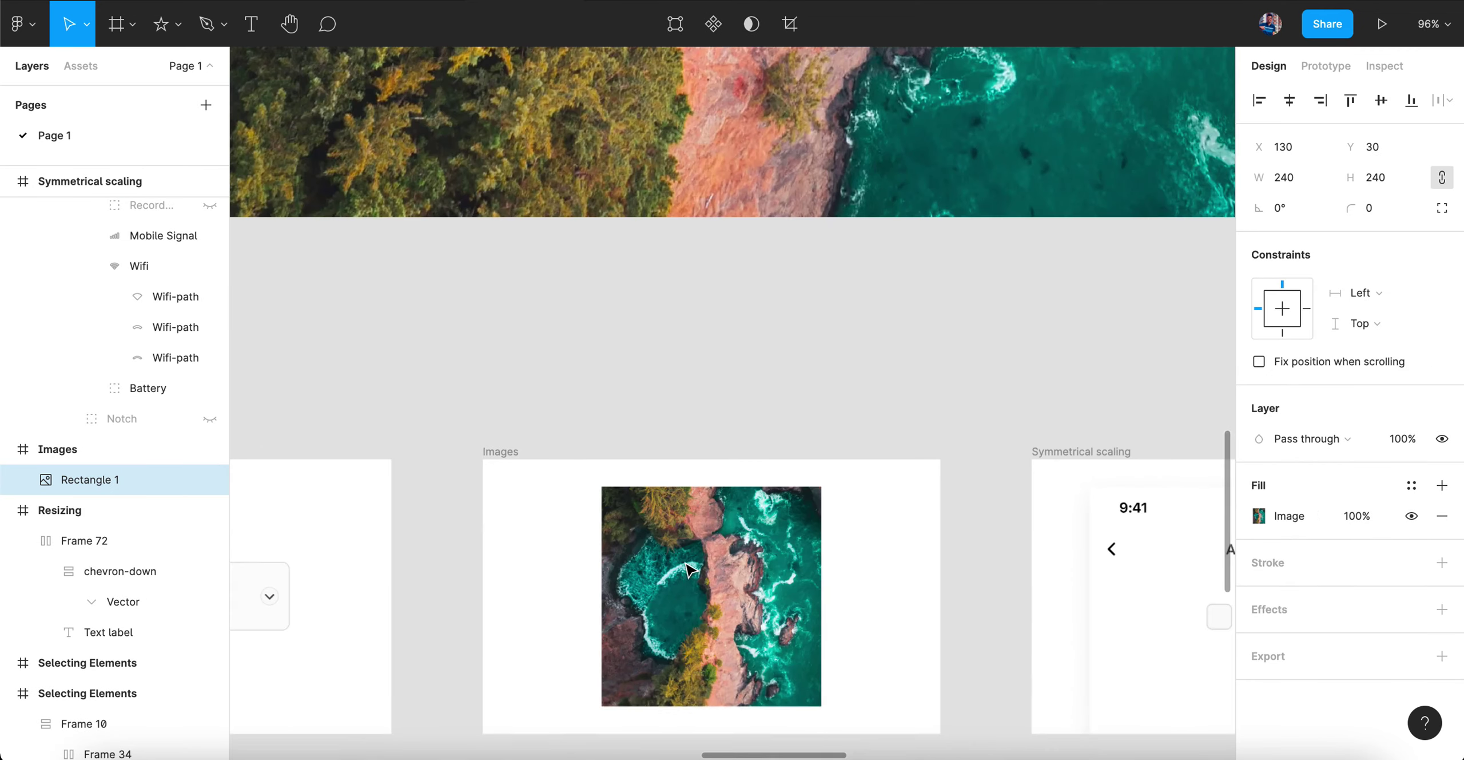
click(1369, 208)
text(24)
key(Return)
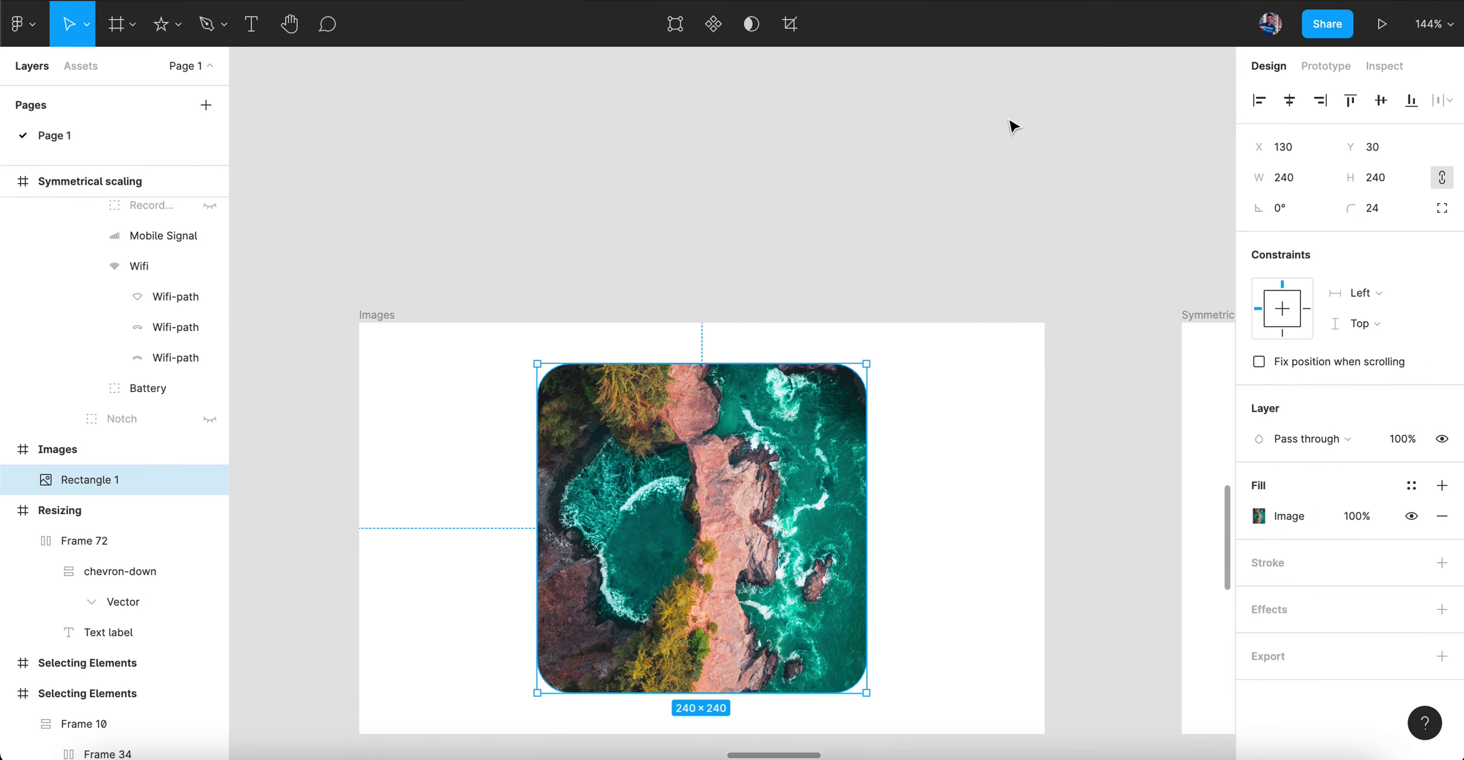
click(963, 230)
- Undo a change and paste the photo properties onto the grey rectangle again
scroll(963, 230, down, 10)
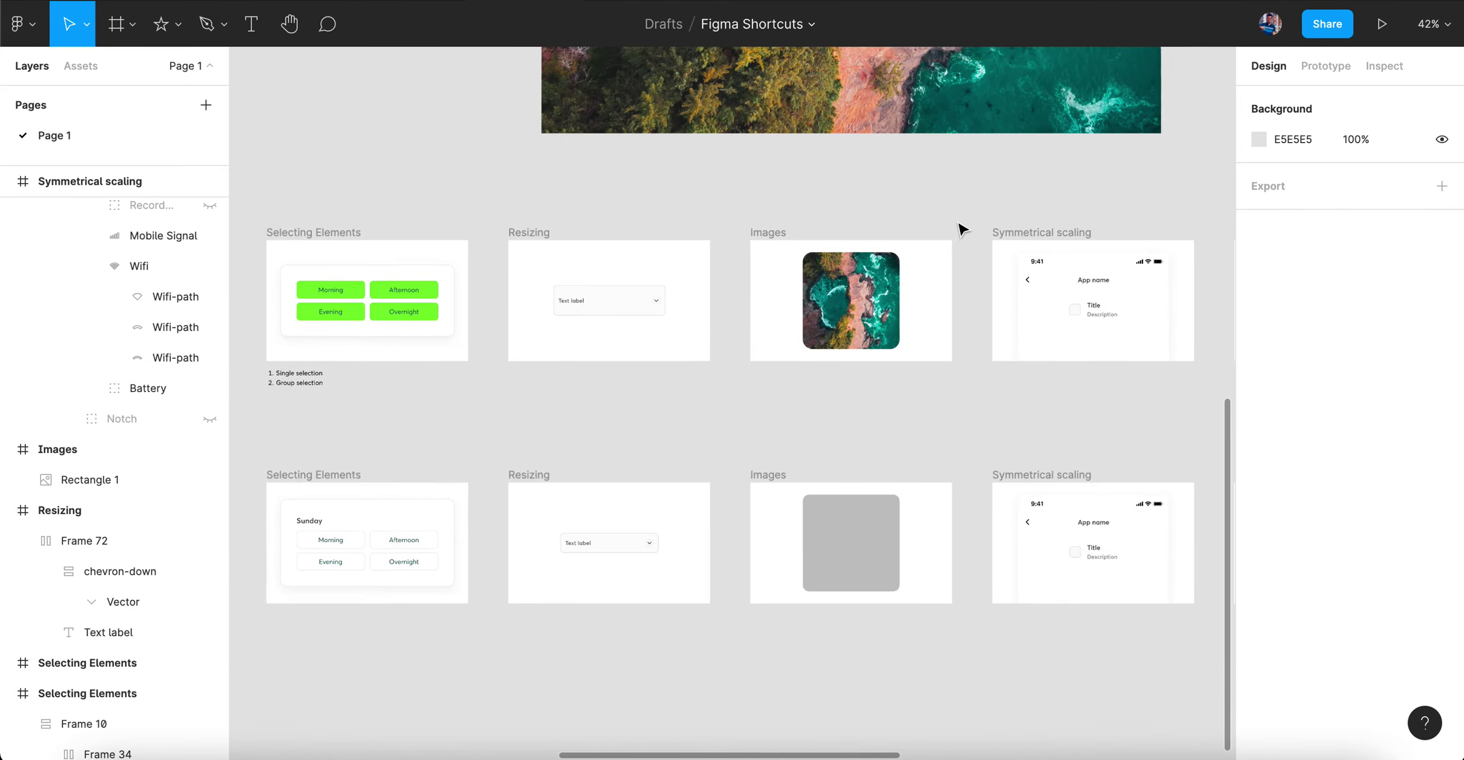
scroll(958, 225, up, 3)
click(875, 209)
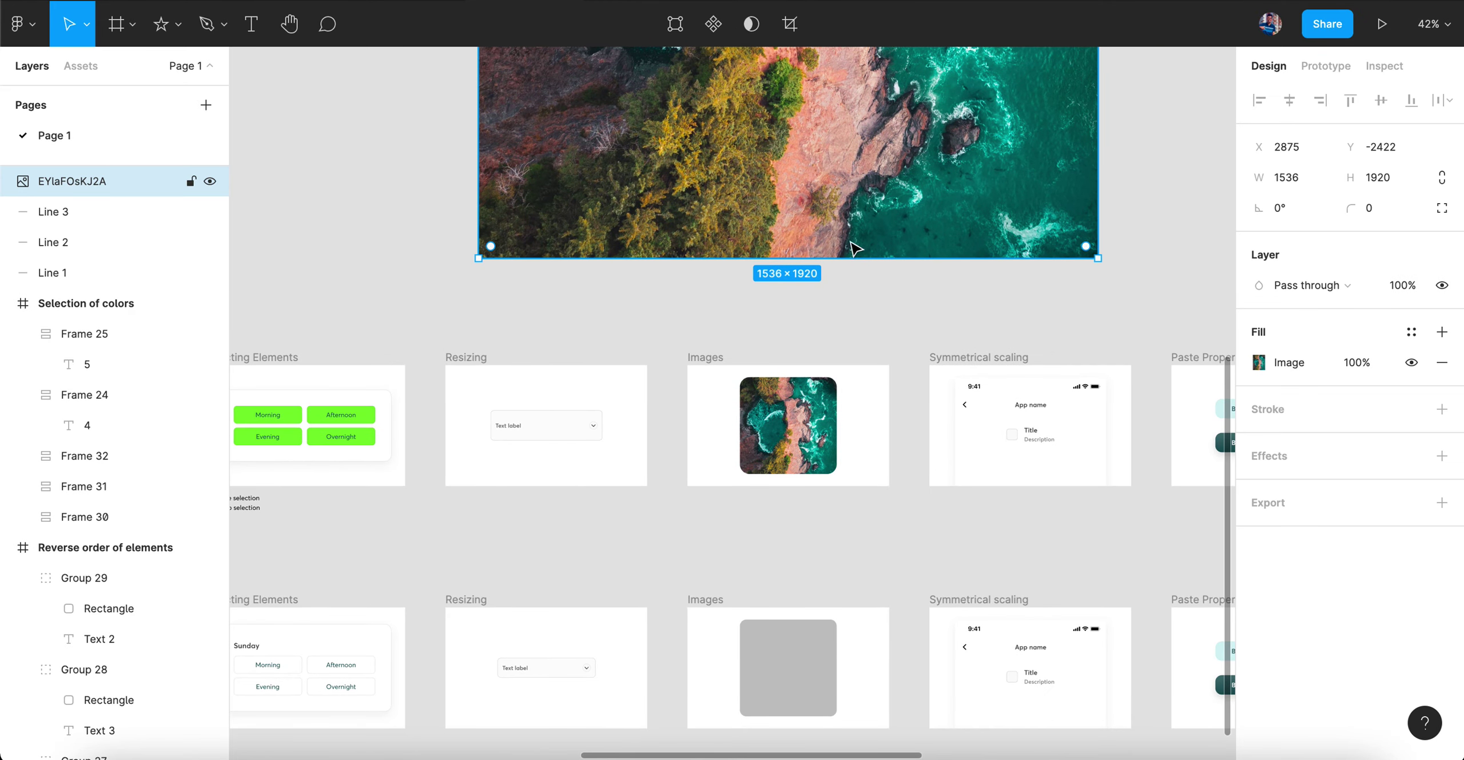
click(804, 432)
key(ctrl+z)
key(ctrl+z)
key(ctrl+z)
key(ctrl+z)
key(ctrl+z)
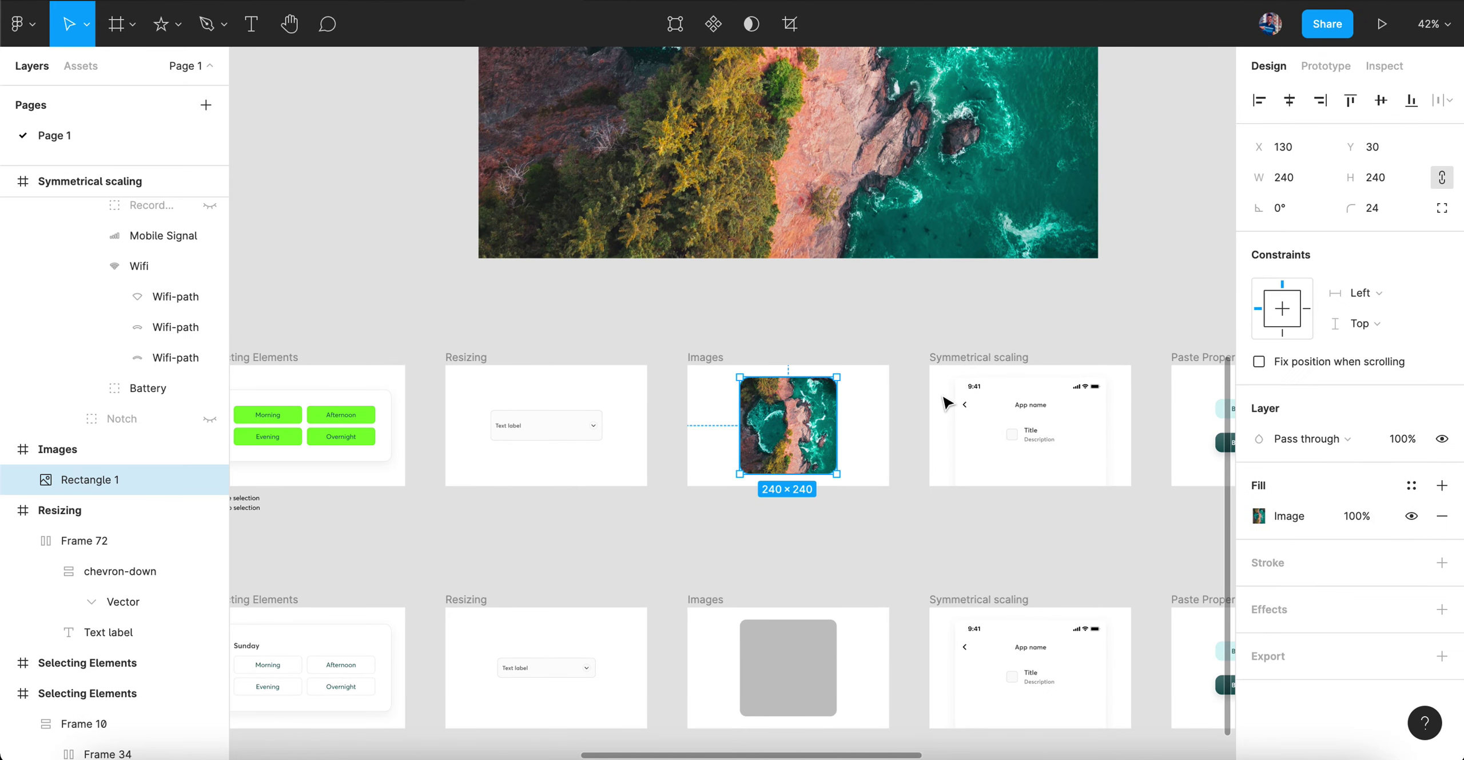
click(767, 383)
key(ctrl+alt+v)
click(906, 322)
ctrl+scroll(907, 322, up, 10)
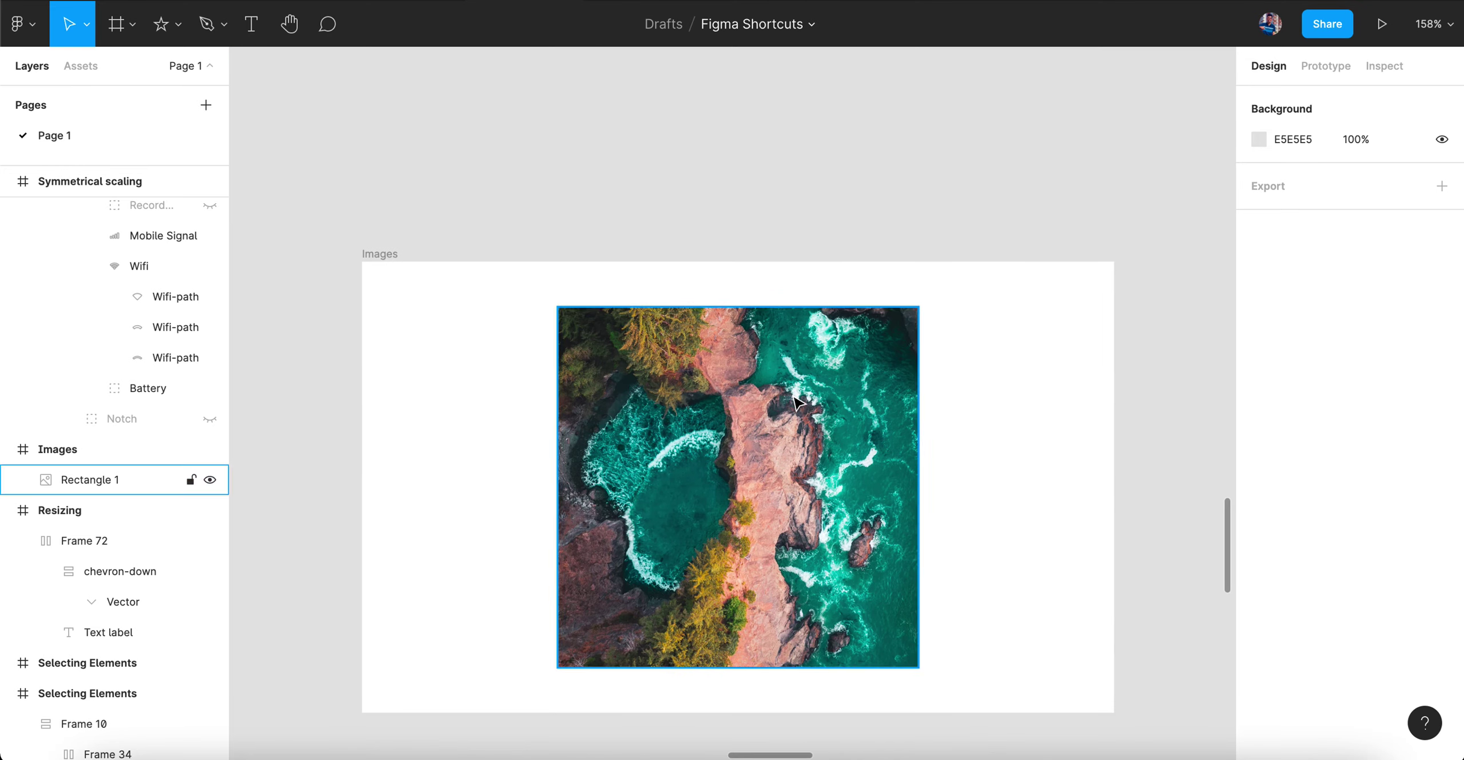
click(115, 480)
- Set Rectangle 1's corner radius to 24 and switch its image scaling through Fit, Fill, then Crop
click(1378, 207)
text(24)
key(Return)
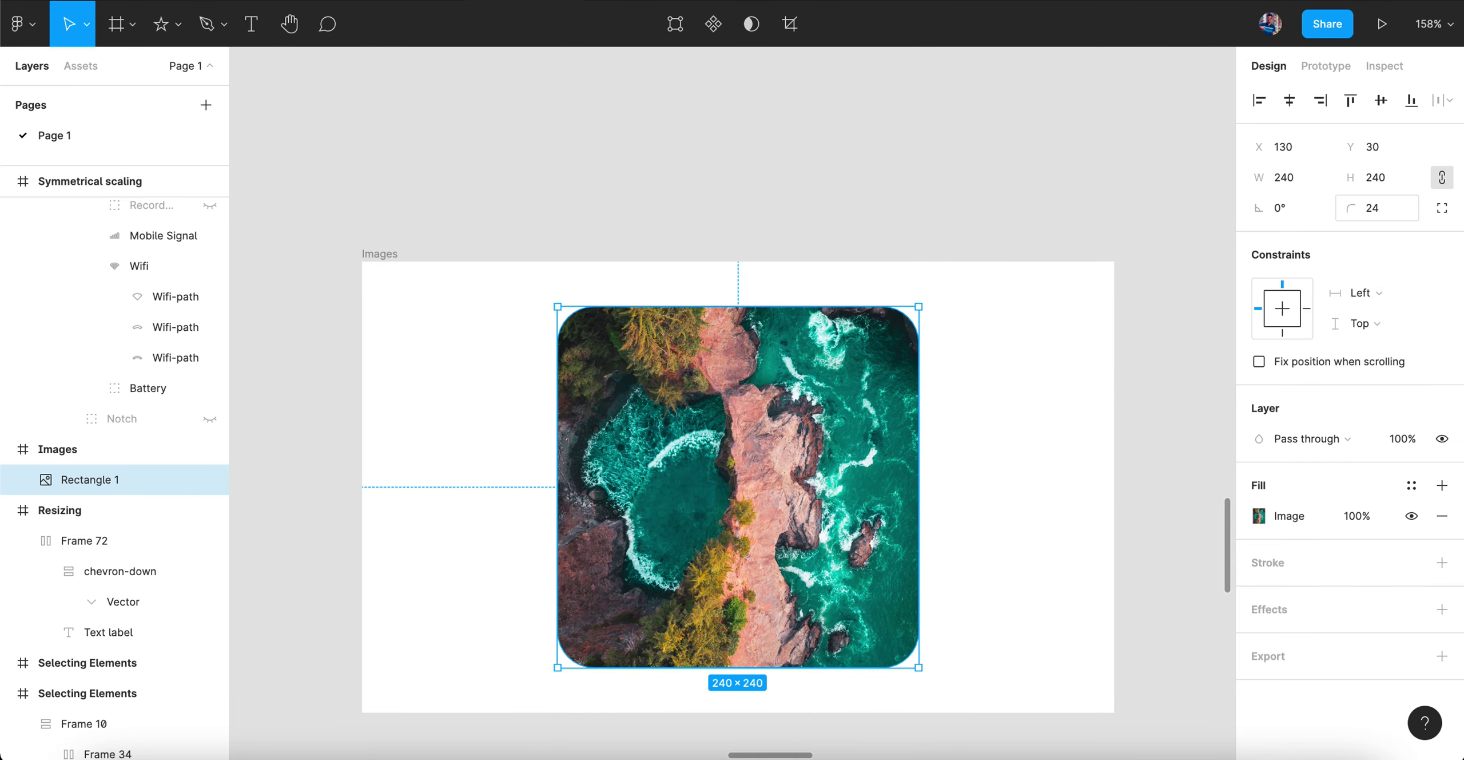
click(1263, 517)
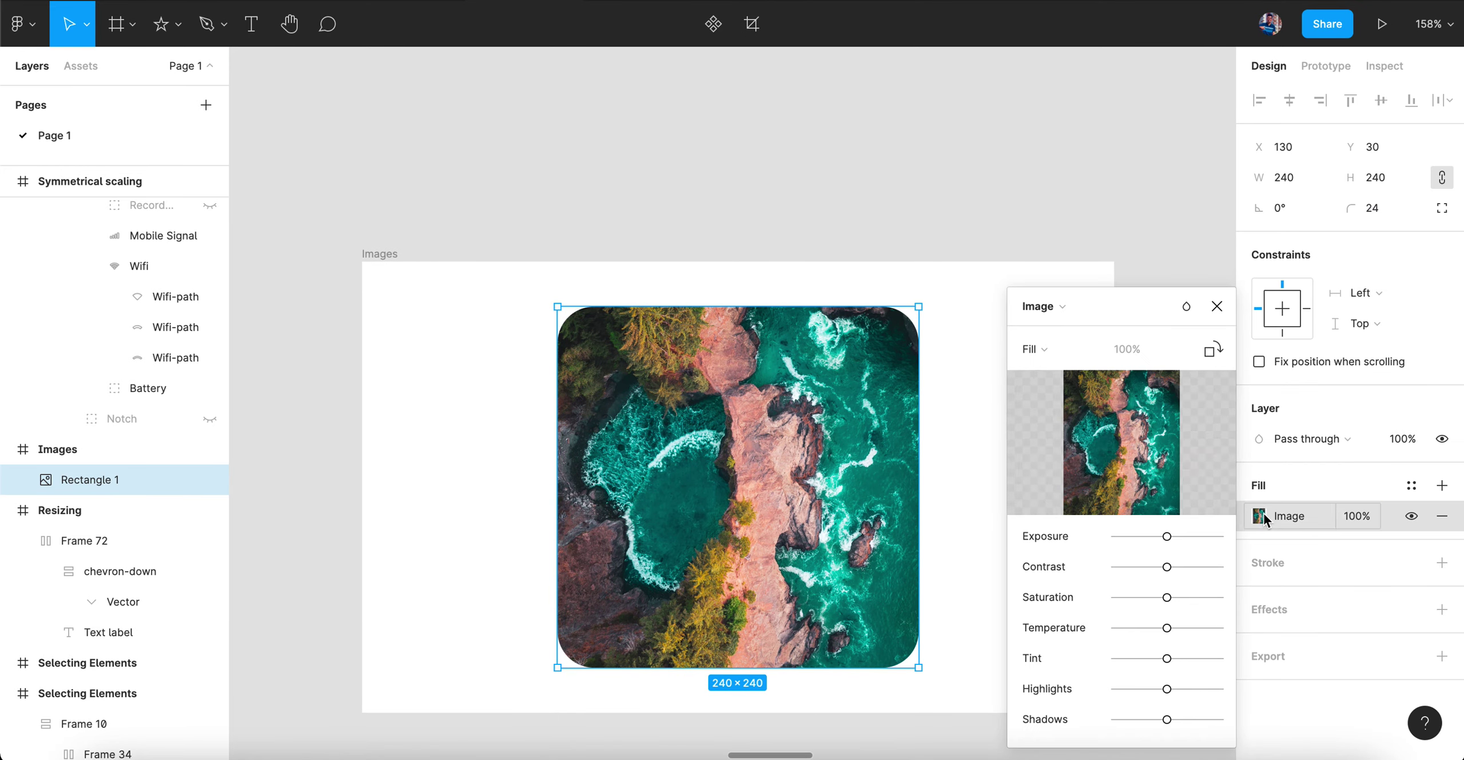
click(1033, 350)
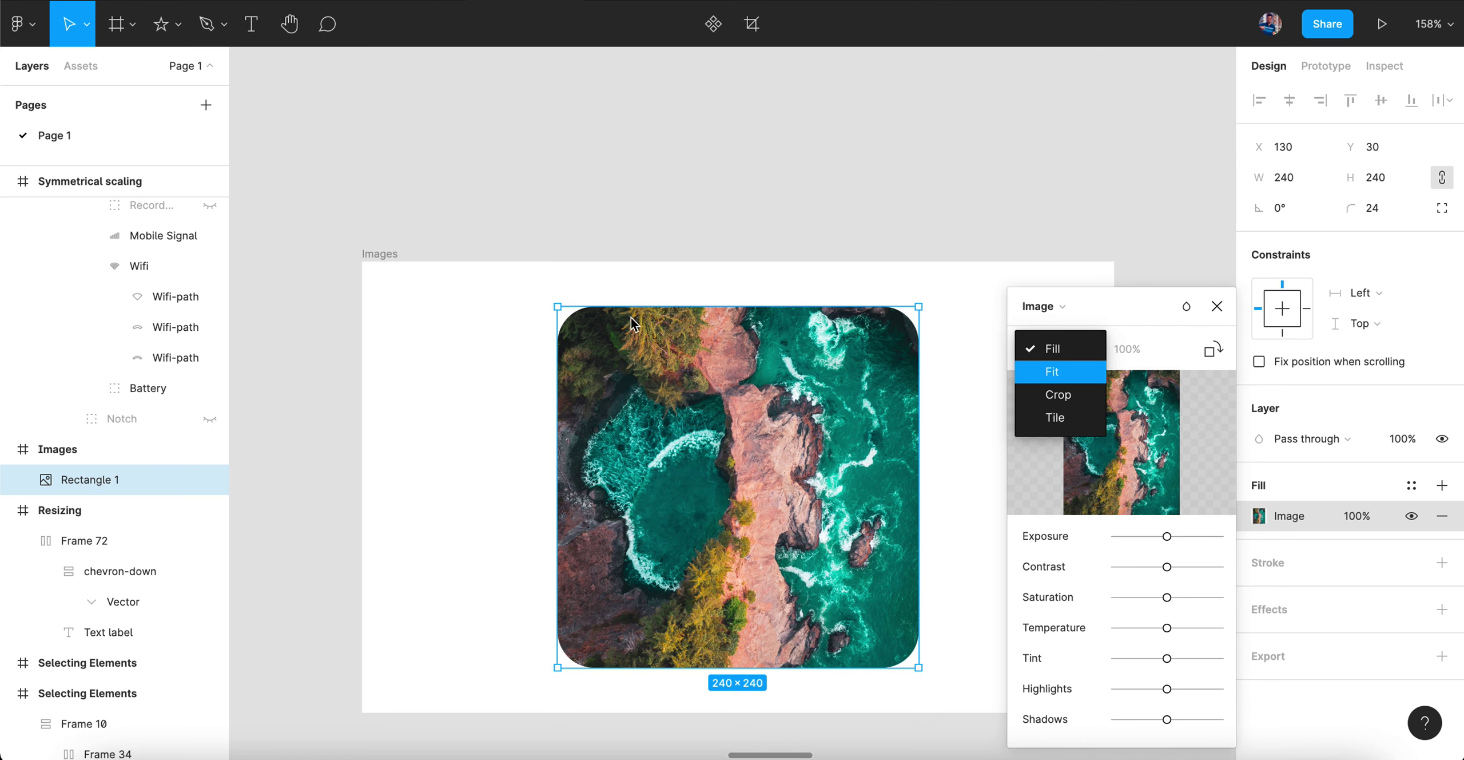
click(1094, 369)
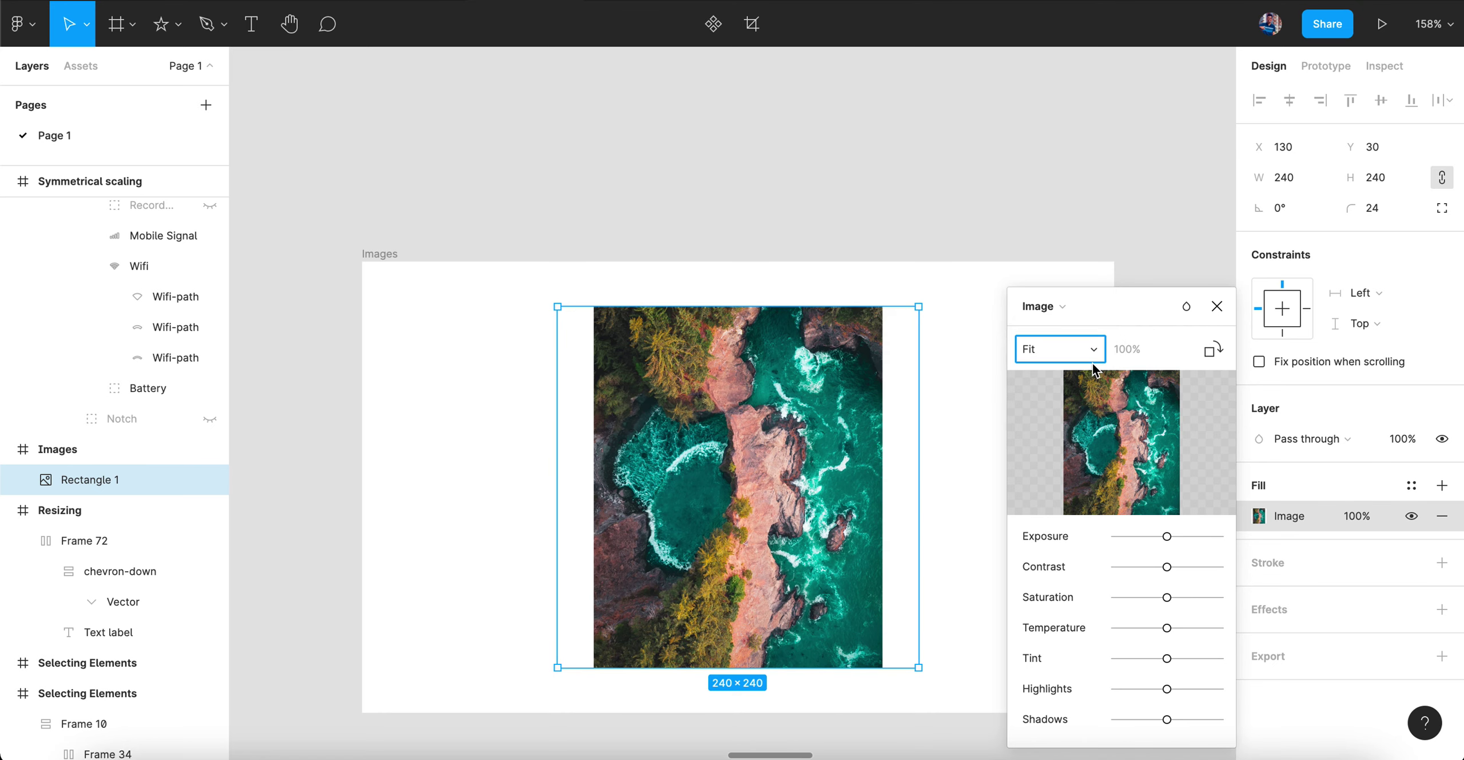
click(1079, 348)
click(1073, 334)
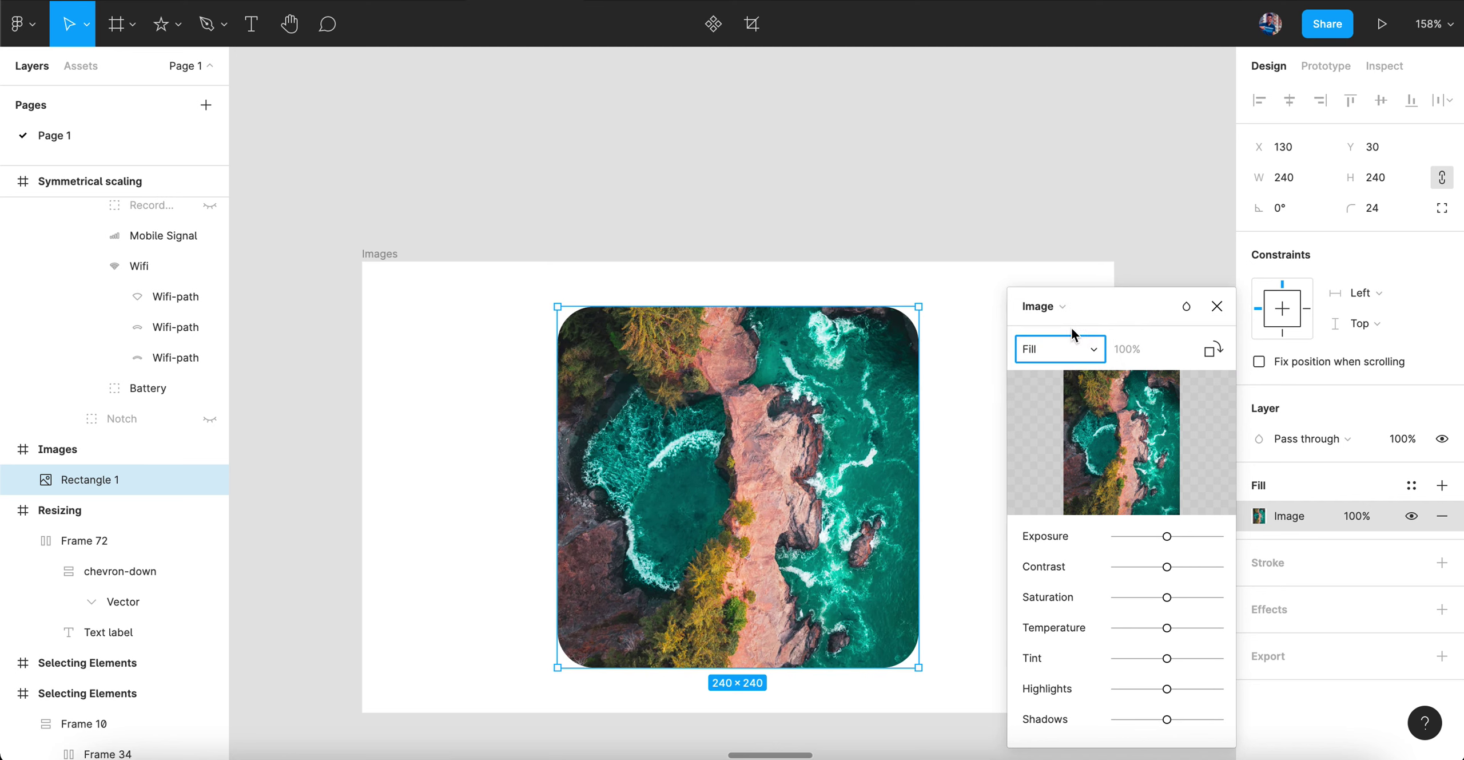
click(1075, 349)
click(1072, 394)
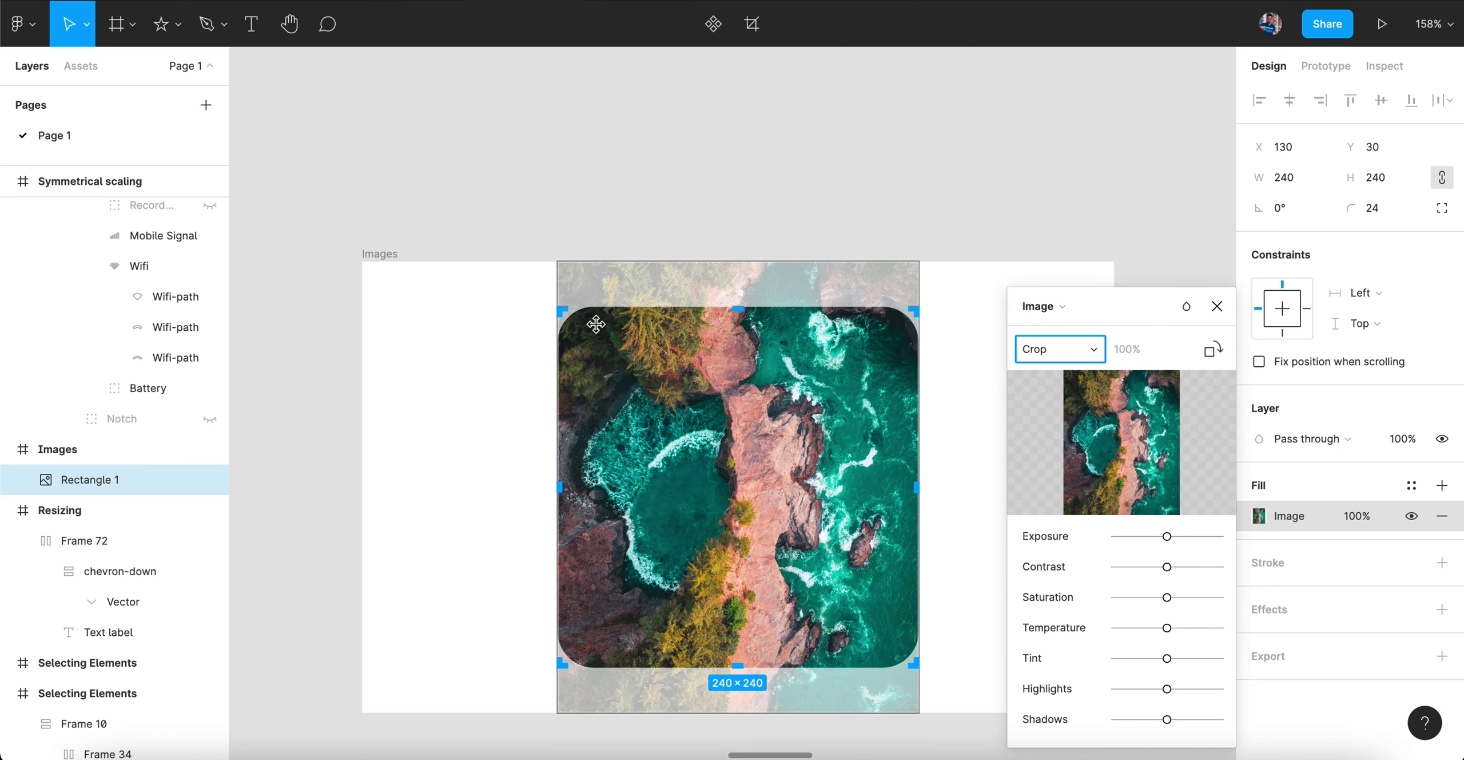
- Enlarge the cropped photo and shift it to show a different area
click(584, 276)
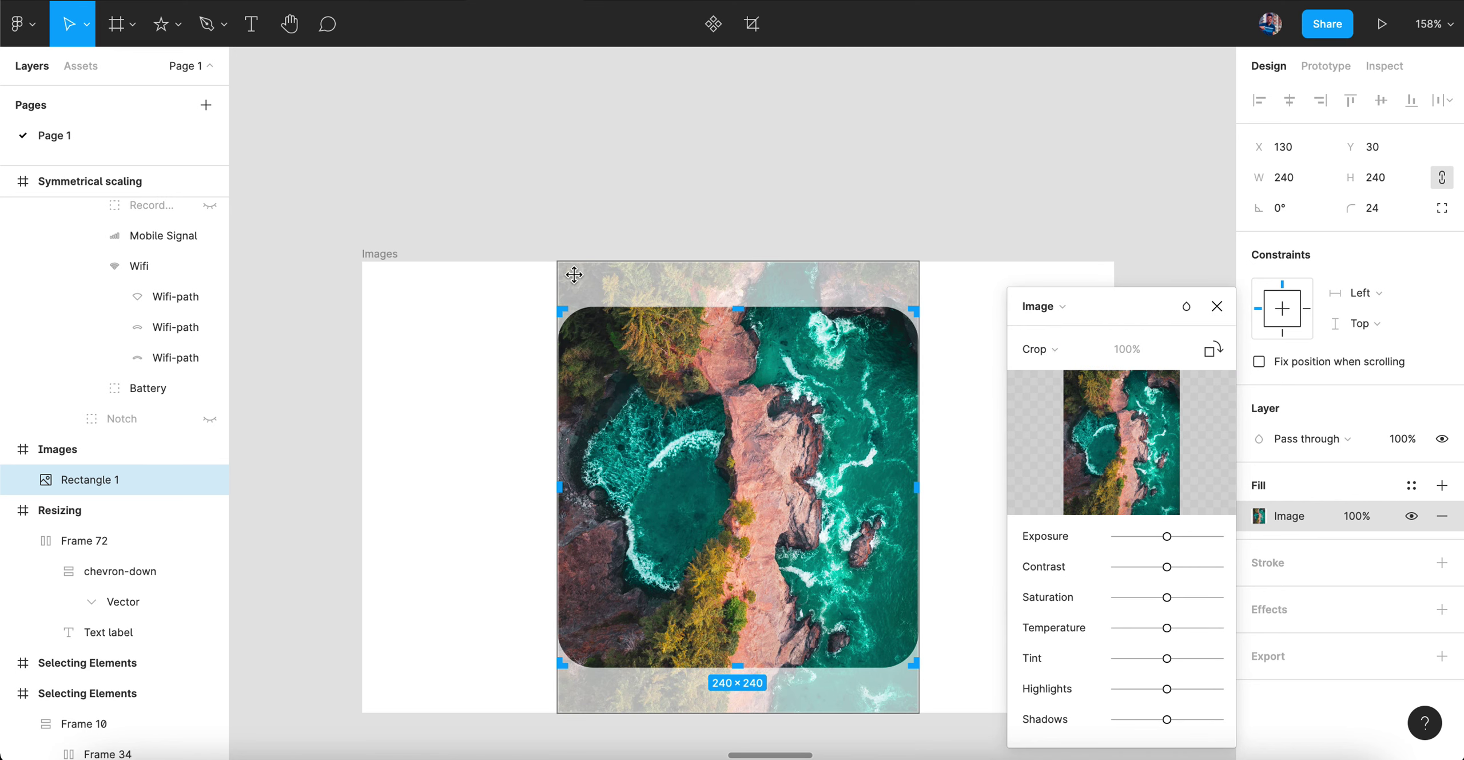
drag(549, 255, 453, 171)
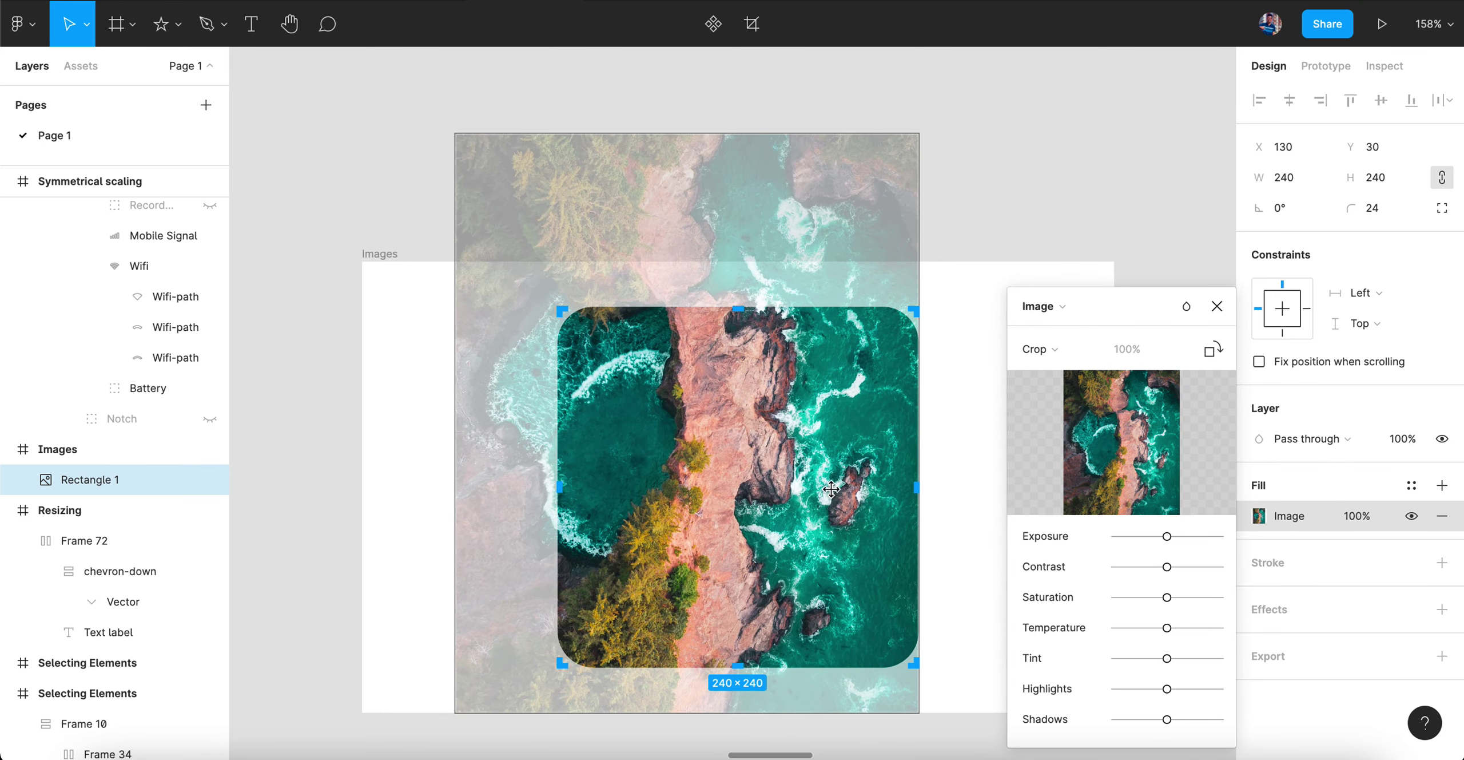
drag(730, 554, 780, 517)
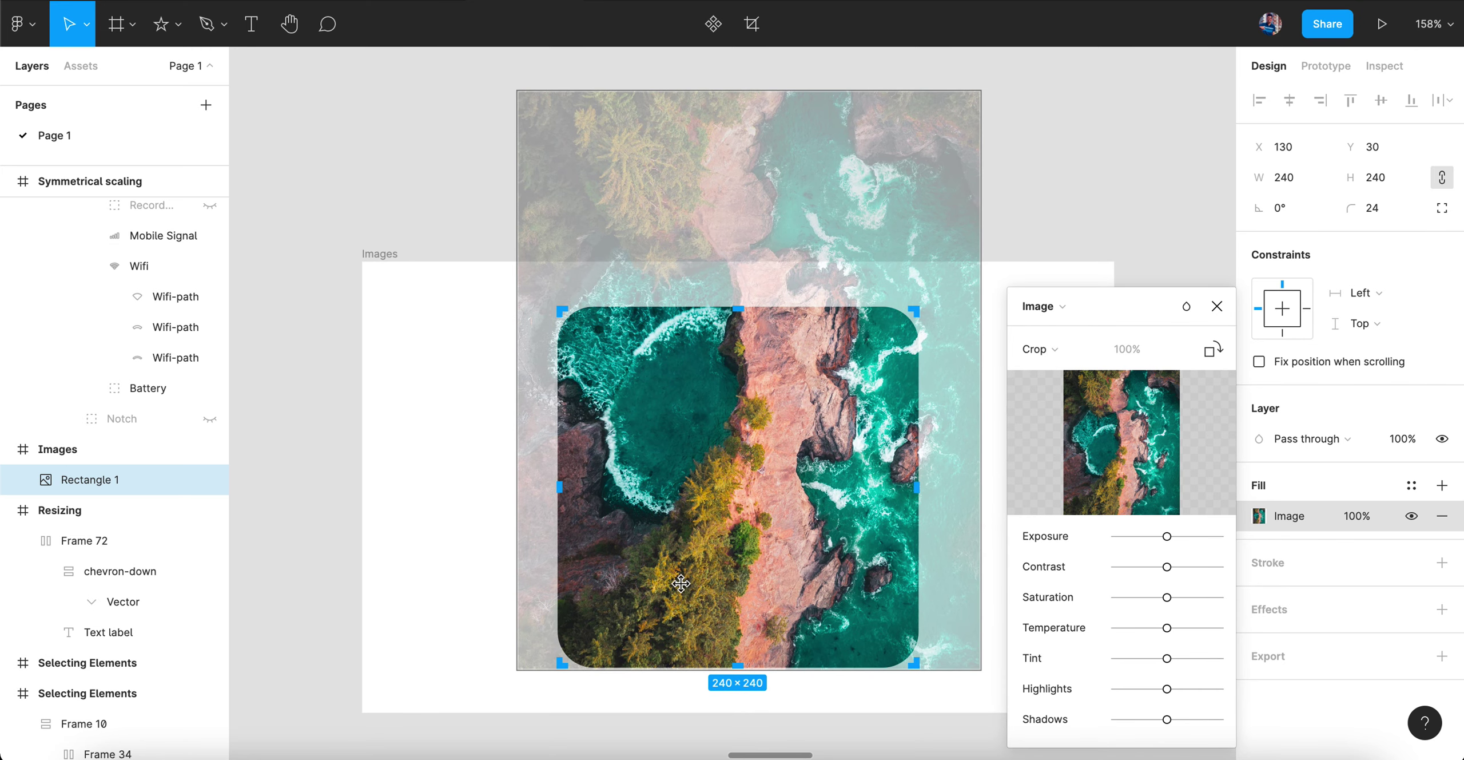
key(Escape)
- Reopen the rectangle's image fill editor, then undo back to the plain grey fill
click(1012, 330)
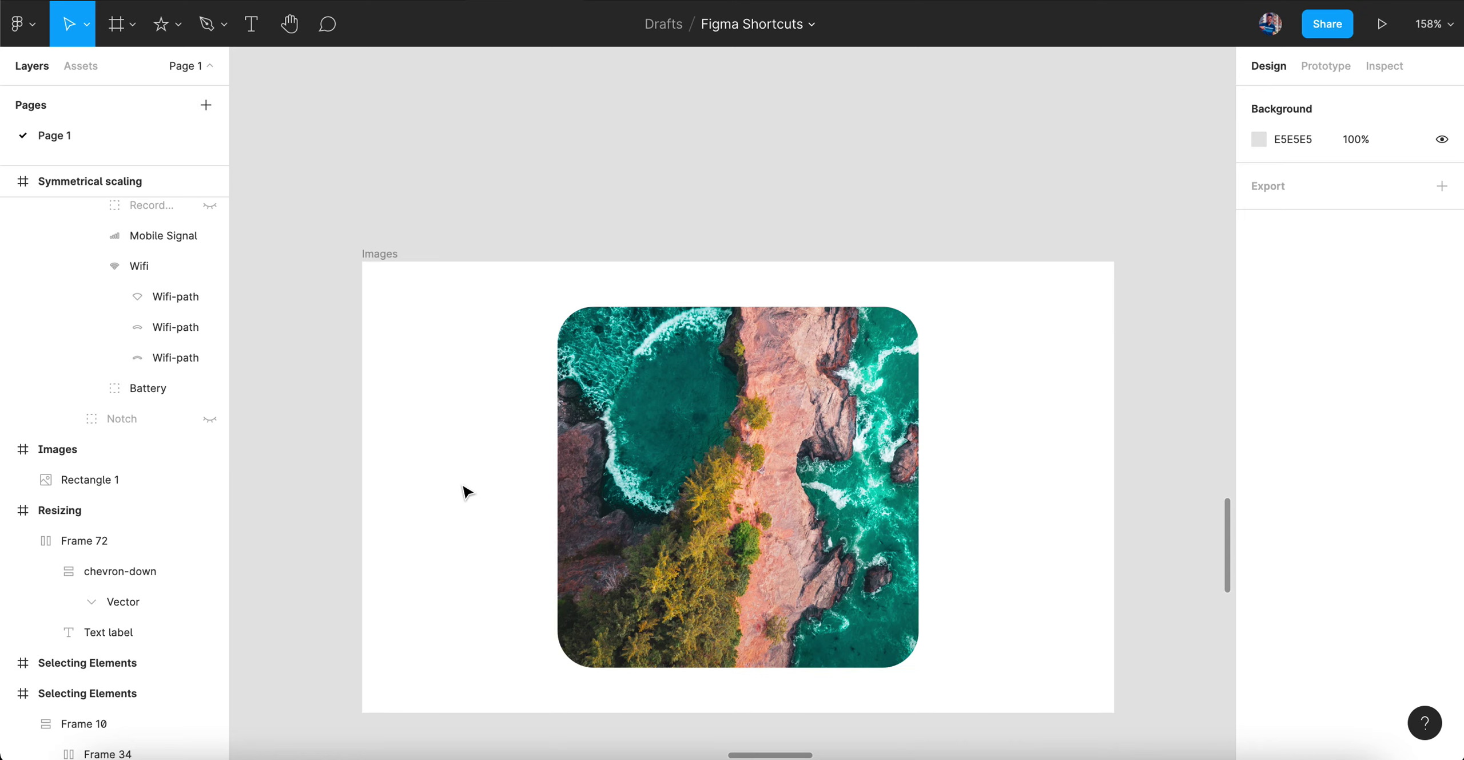
click(670, 448)
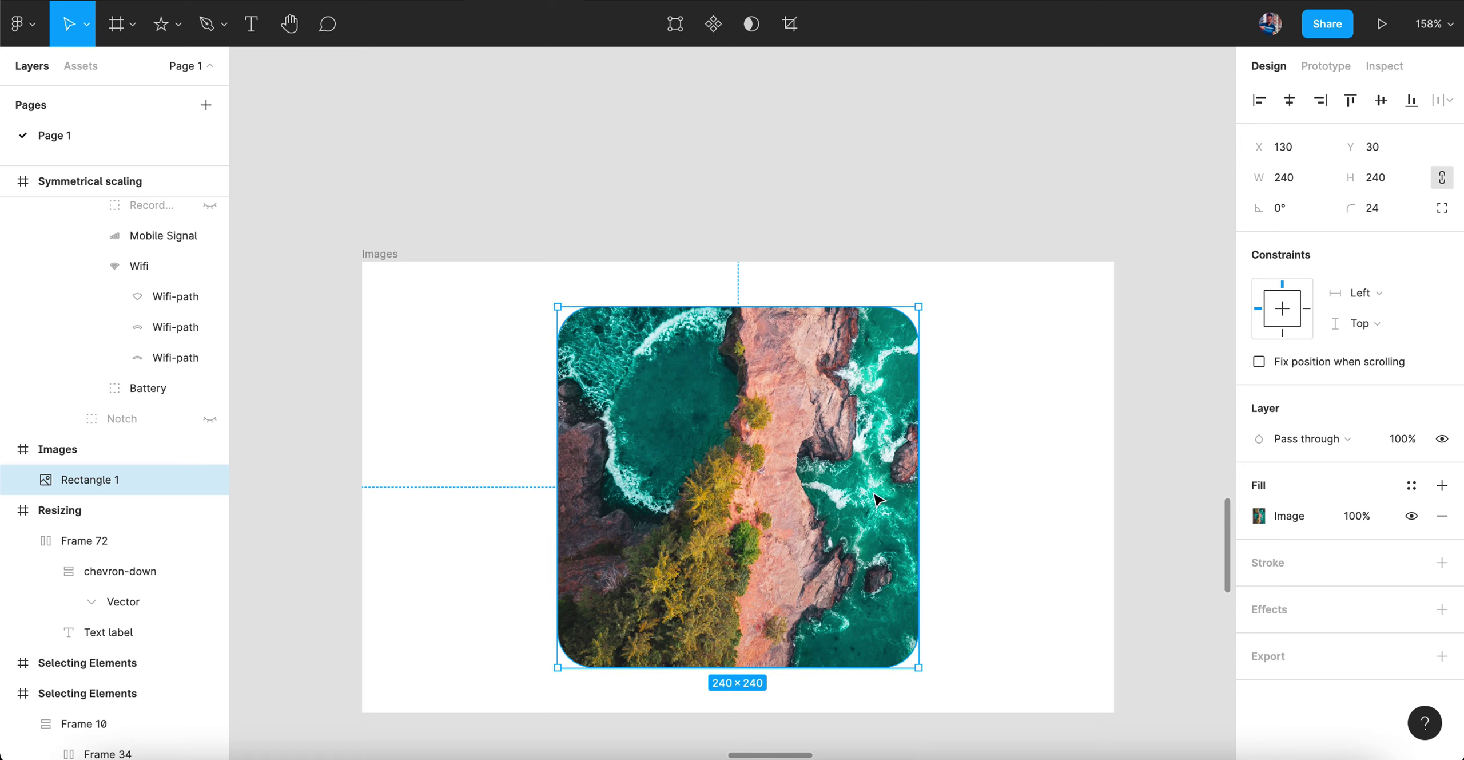
click(1260, 519)
click(1260, 520)
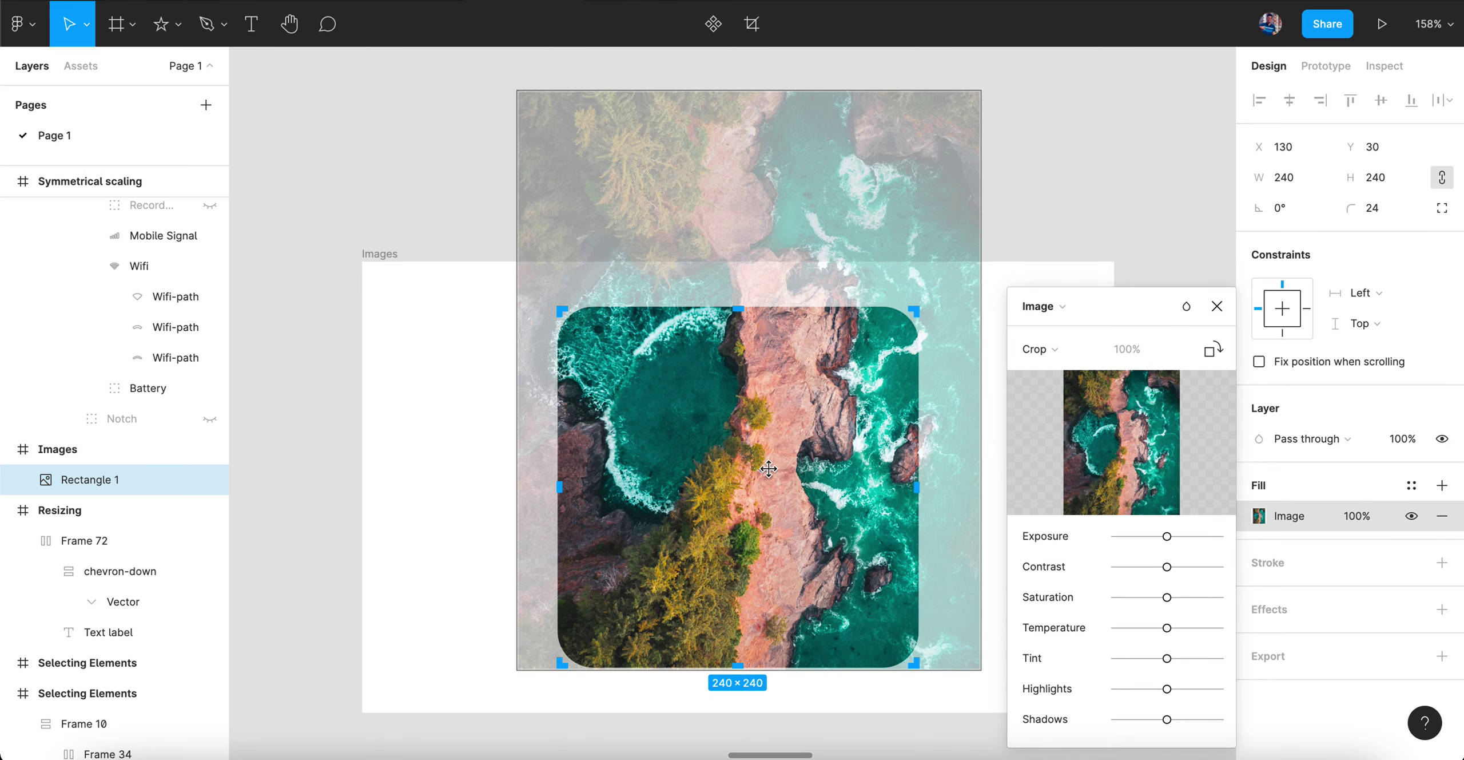
key(Escape)
key(Escape)
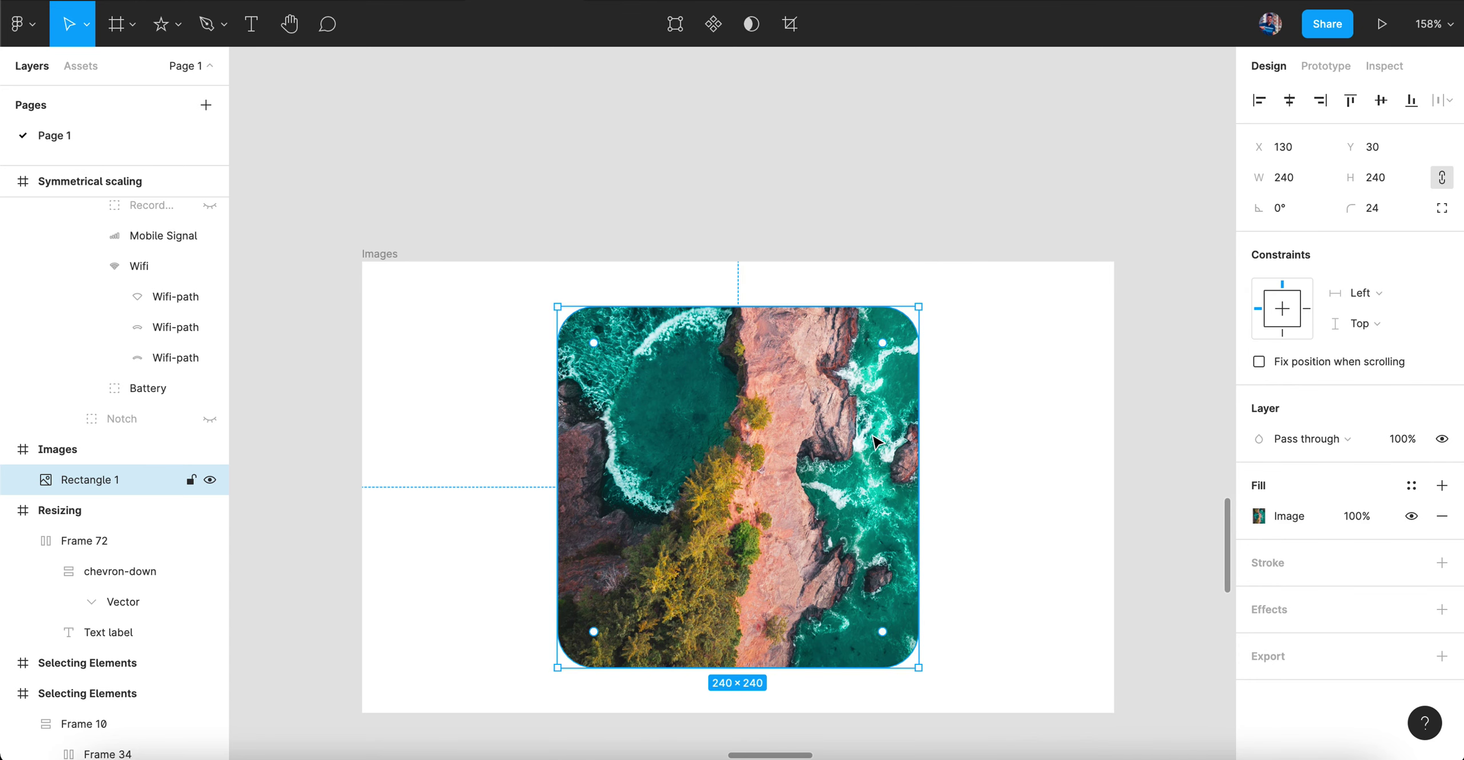
key(Escape)
key(shift+0)
scroll(774, 655, up, 5)
key(ctrl+z)
- Zoom in on the grey placeholder rectangle and change its fill type to Image
click(763, 669)
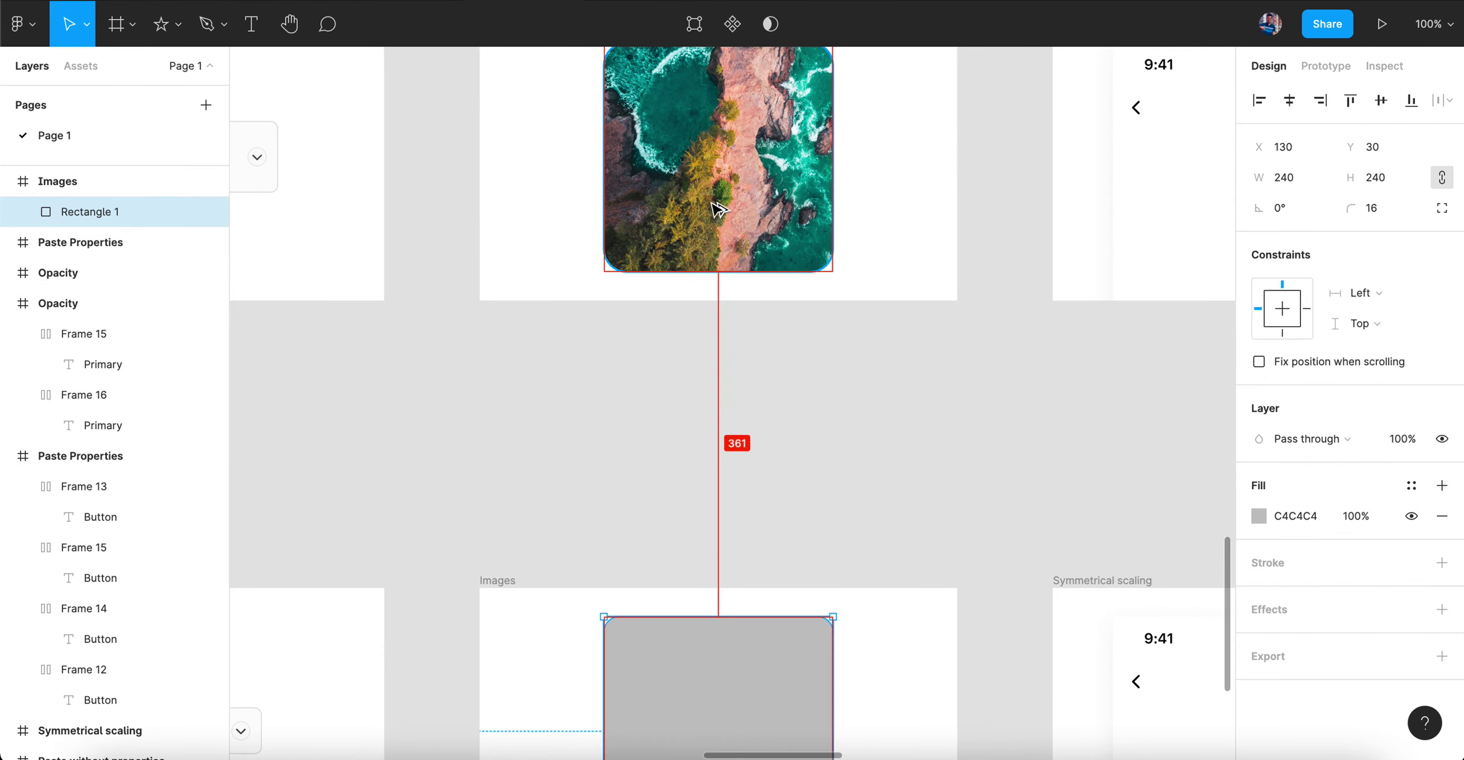
key(shift+2)
click(1261, 516)
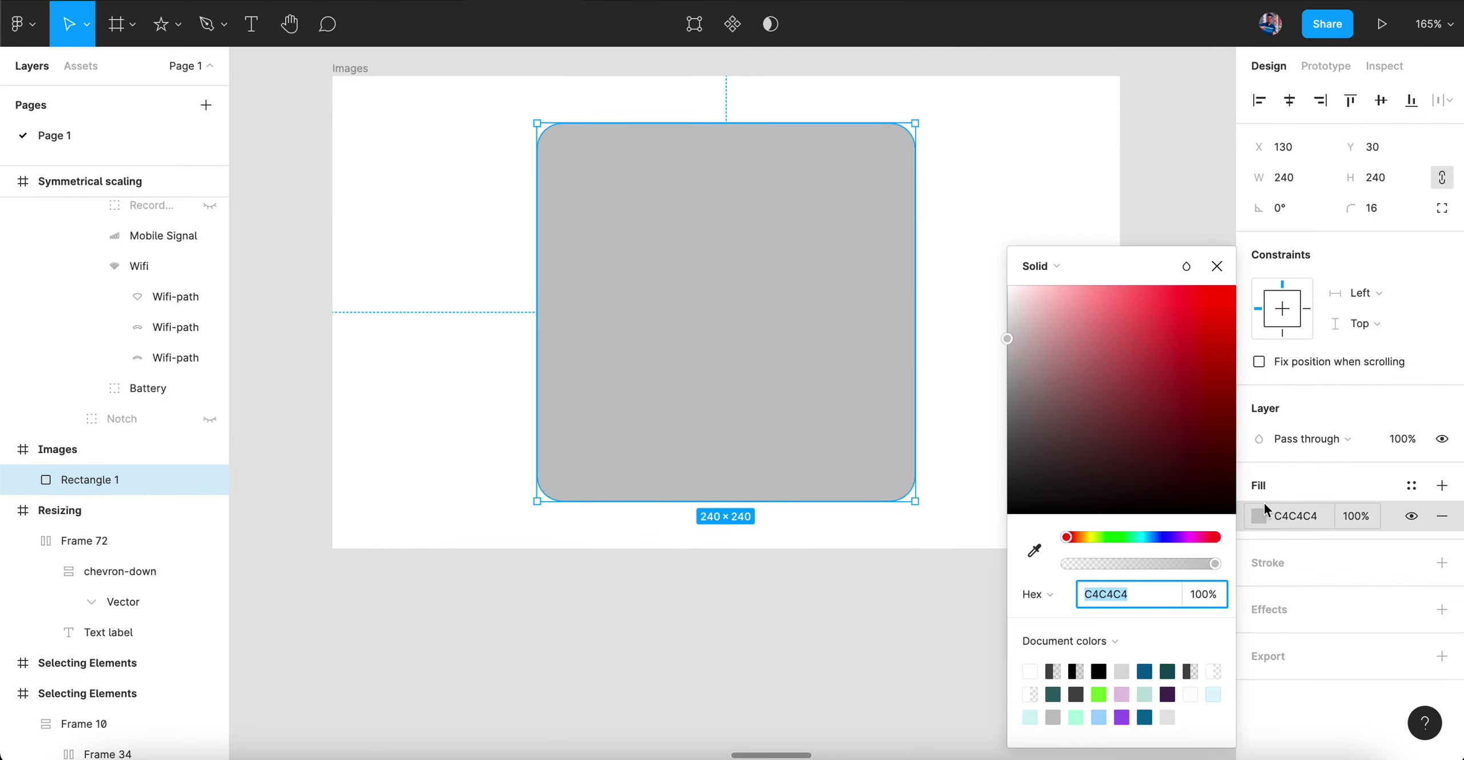
click(1057, 266)
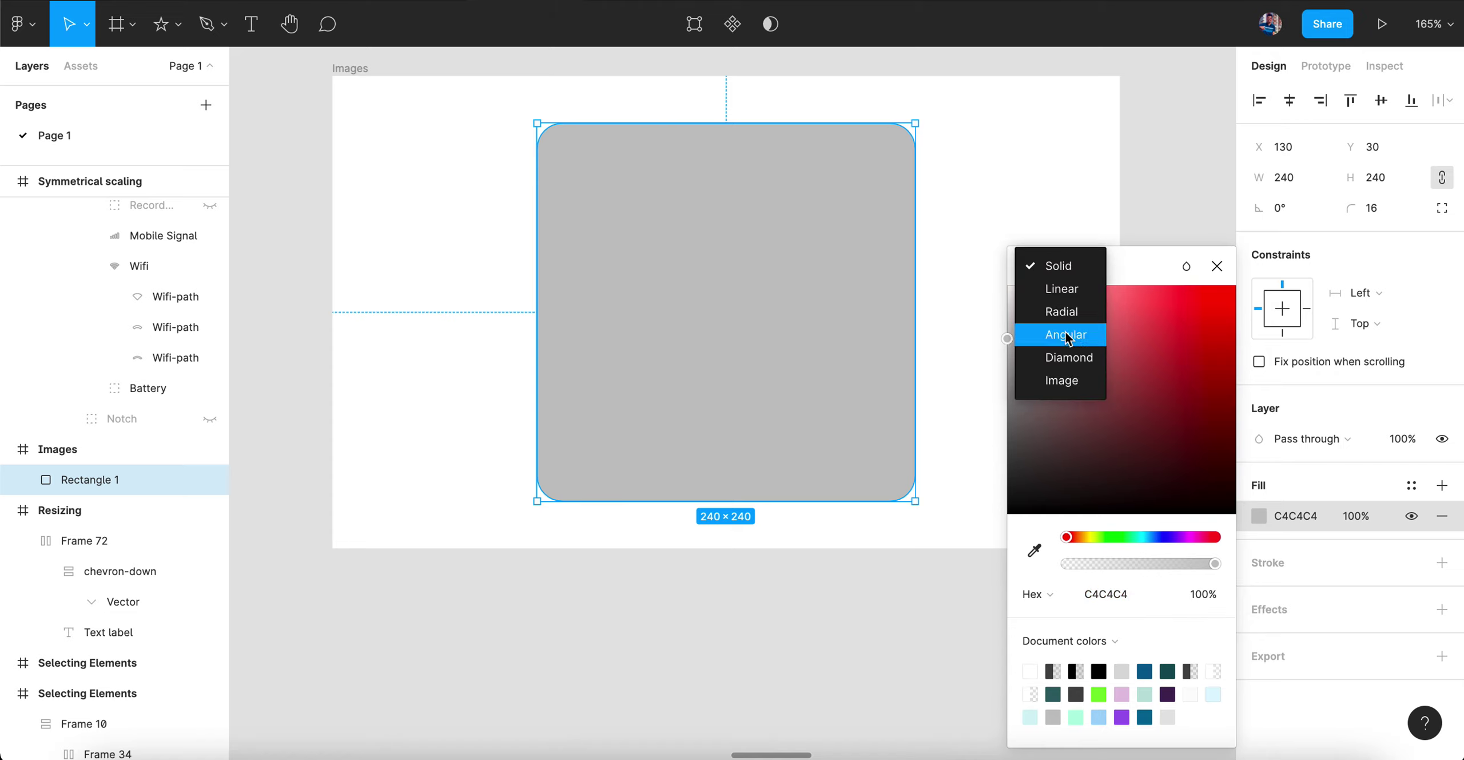
click(1070, 381)
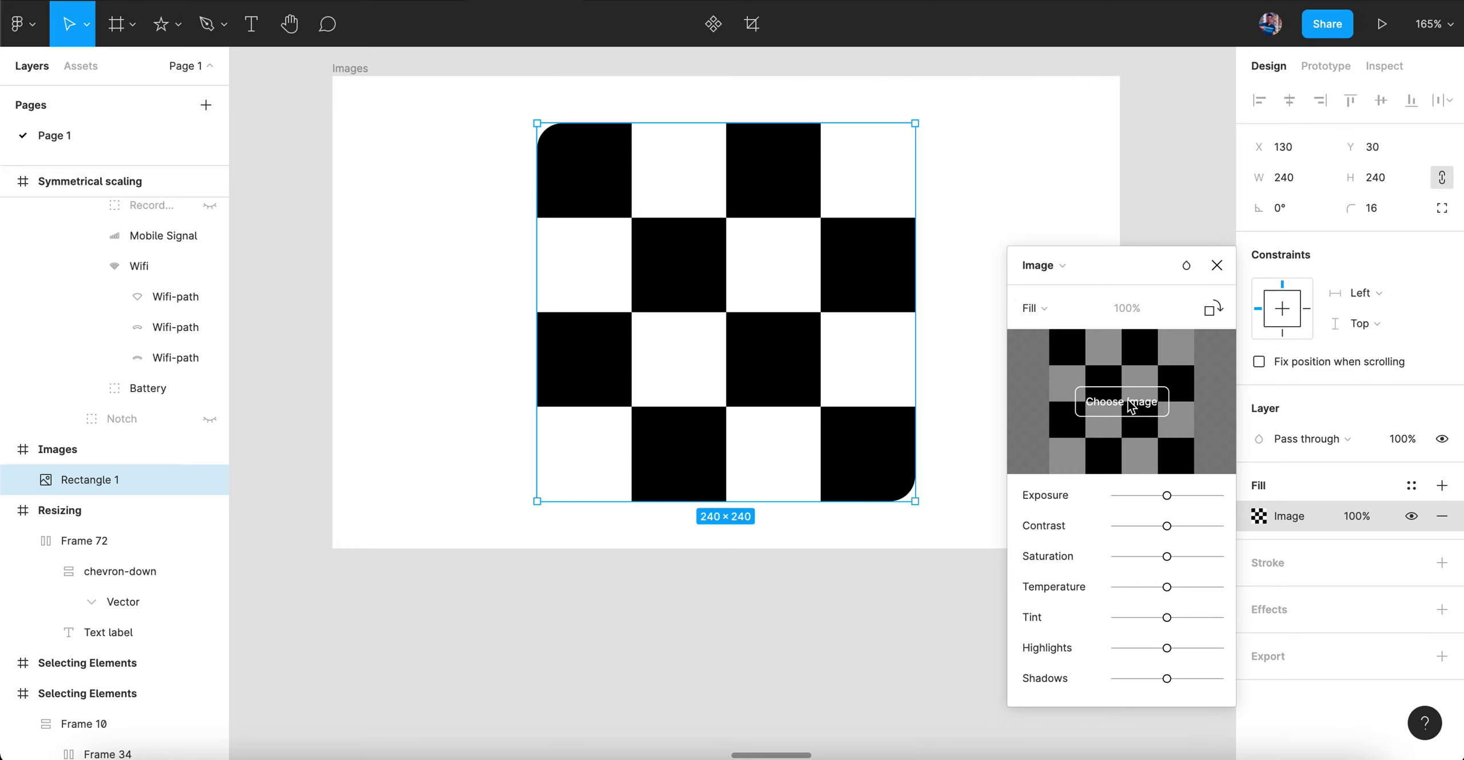
click(1217, 265)
- Paste the top photo's properties onto the rectangle and round its corners to 20
scroll(1019, 266, down, 5)
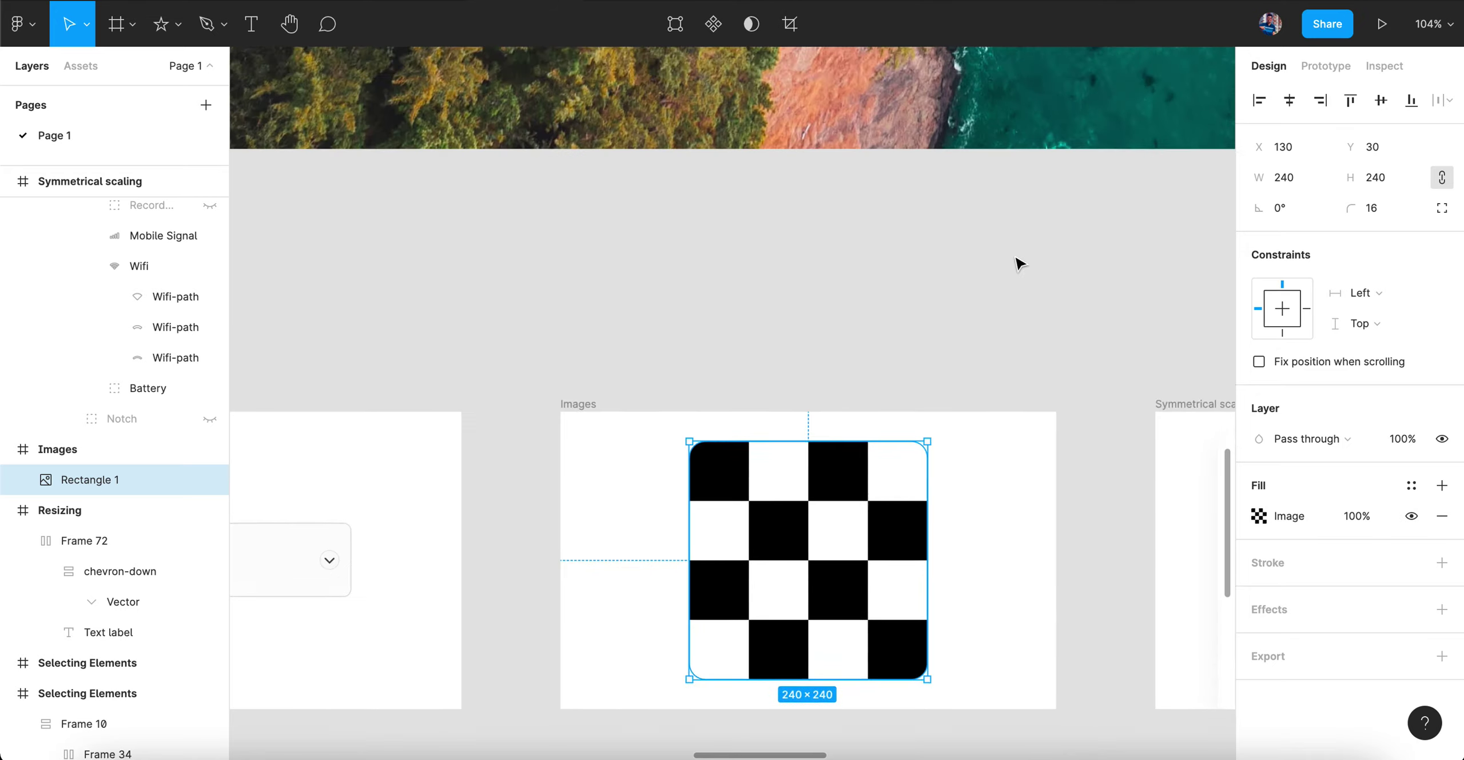
scroll(1019, 265, down, 4)
click(916, 206)
key(ctrl+alt+c)
click(860, 490)
key(ctrl+alt+v)
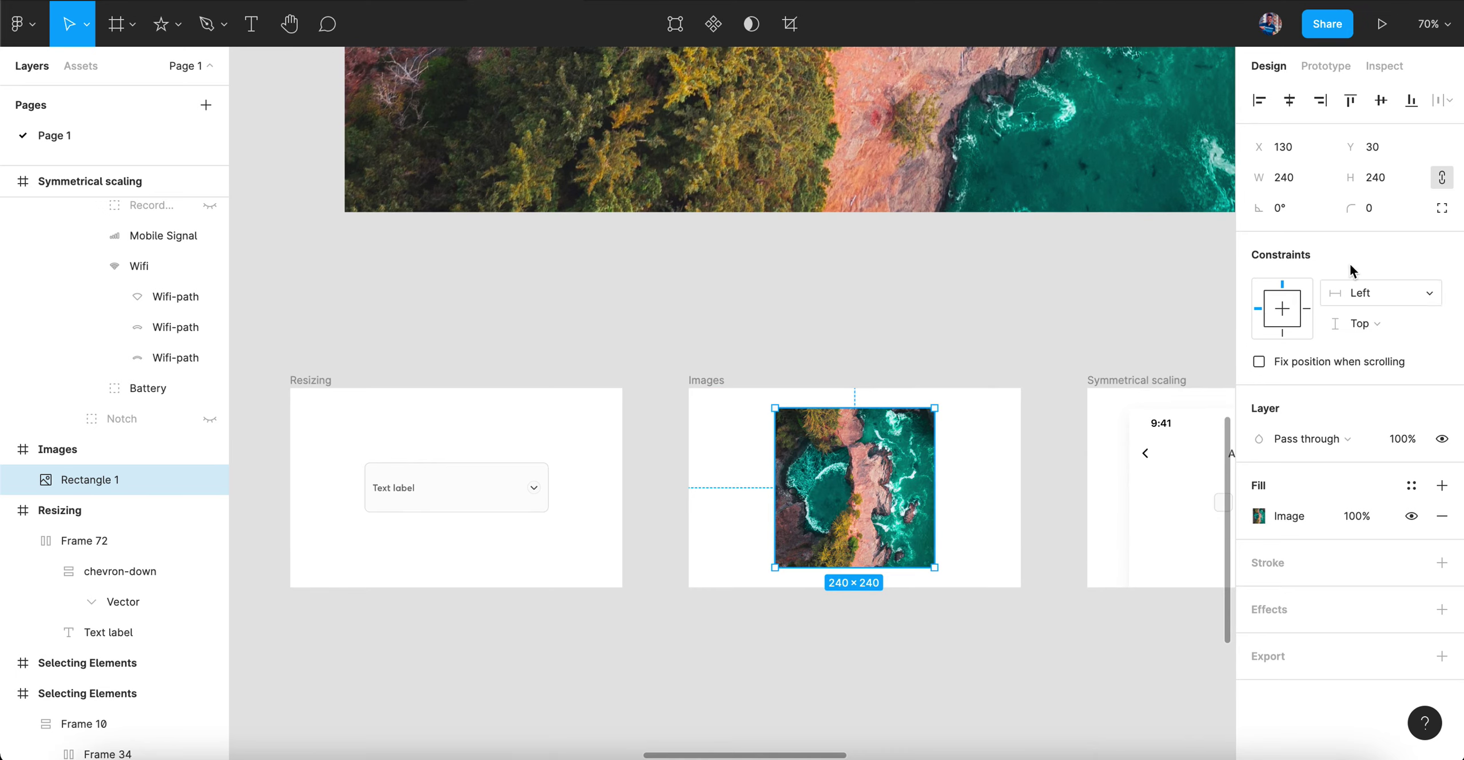
click(1376, 209)
text(20)
key(Return)
click(1216, 278)
scroll(1062, 301, right, 3)
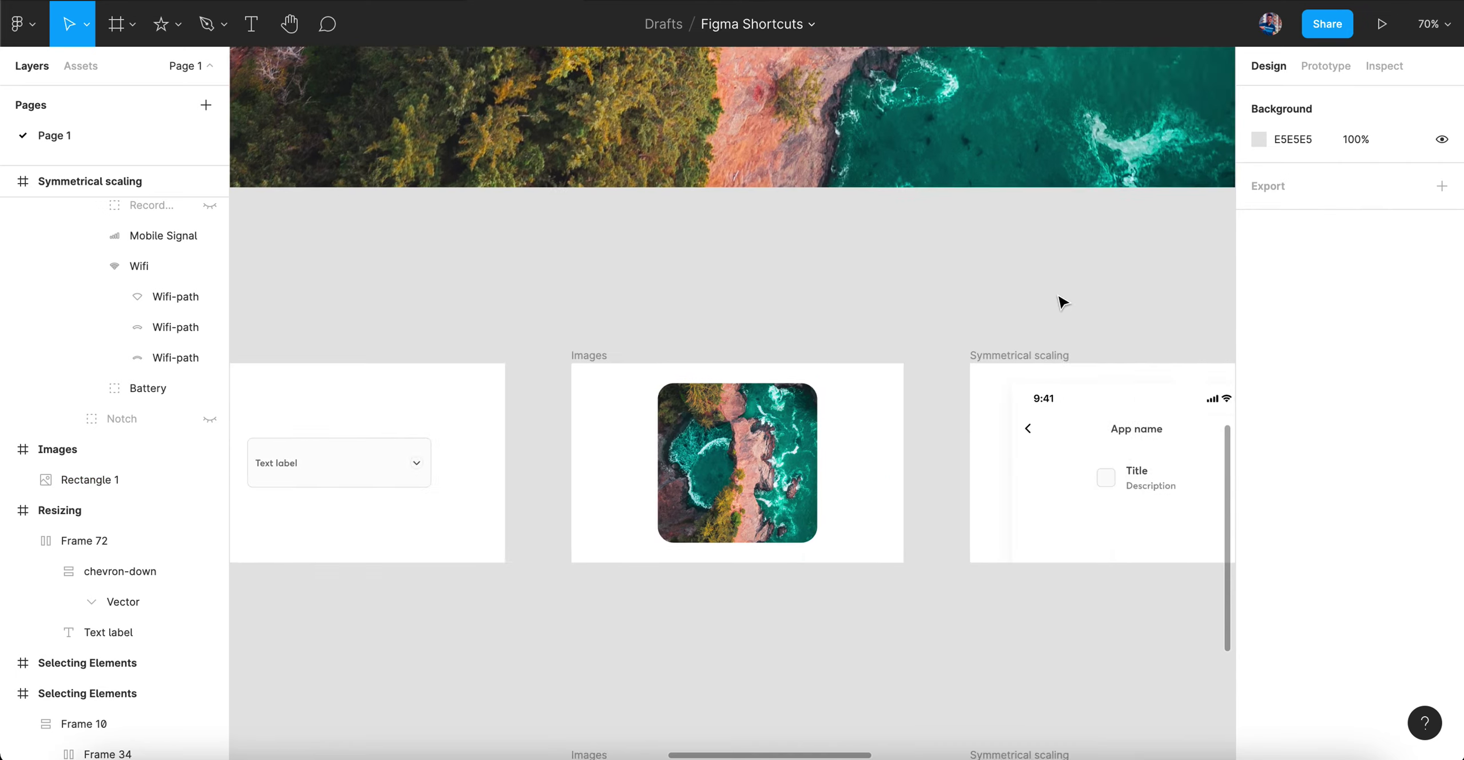
scroll(934, 340, up, 5)
- Select the 'App name' title, then add the chevron-left back icon to the selection
scroll(935, 342, down, 1)
scroll(936, 342, left, 1)
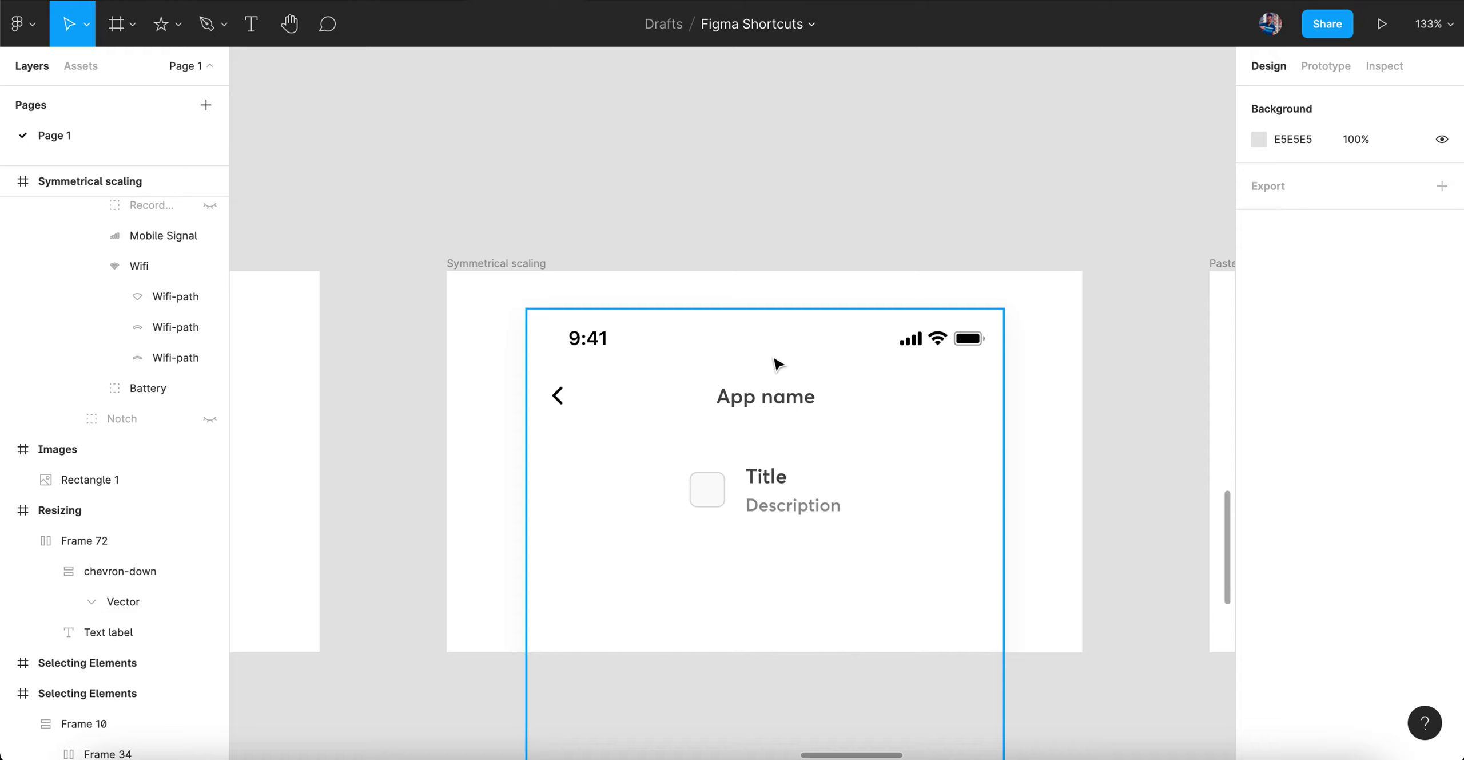
scroll(778, 364, up, 3)
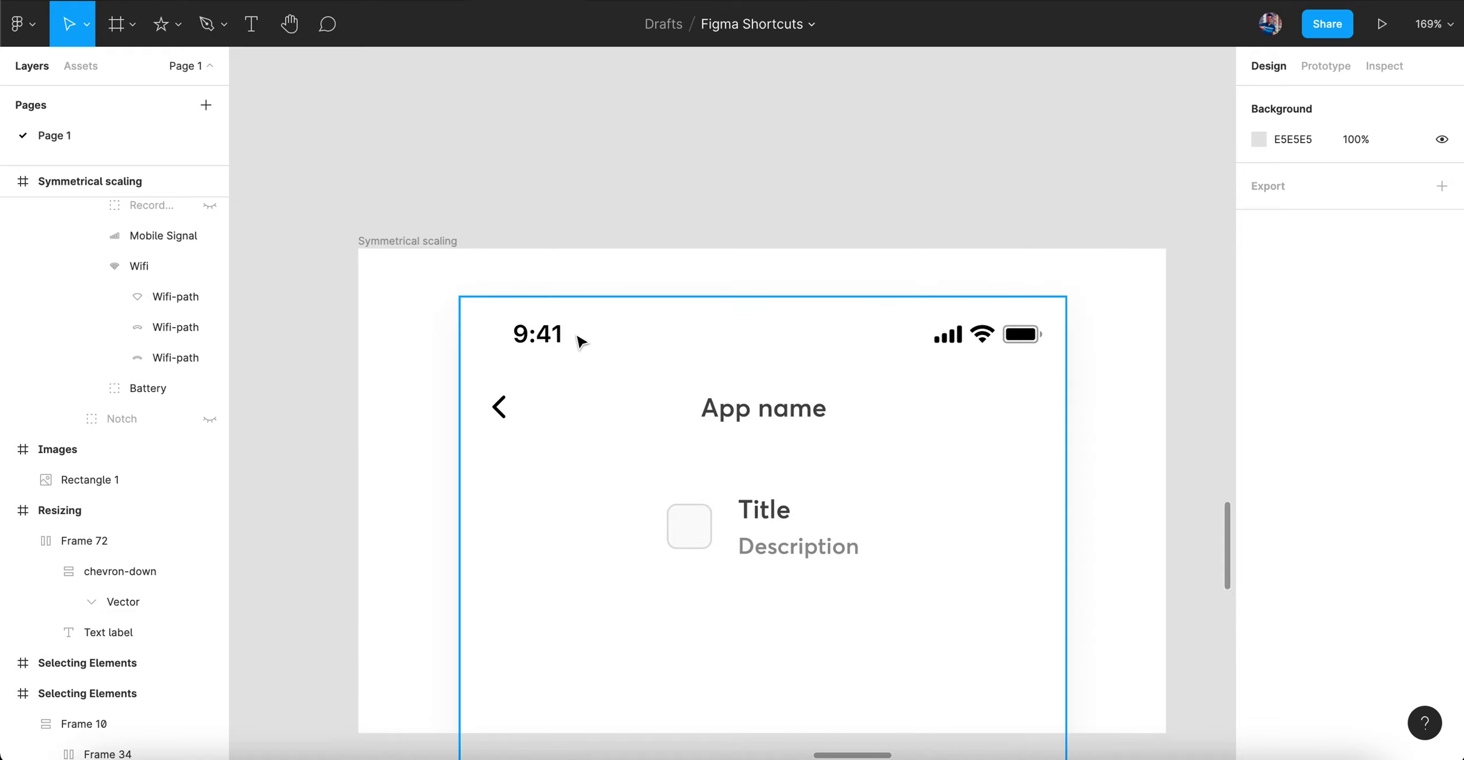
click(725, 416)
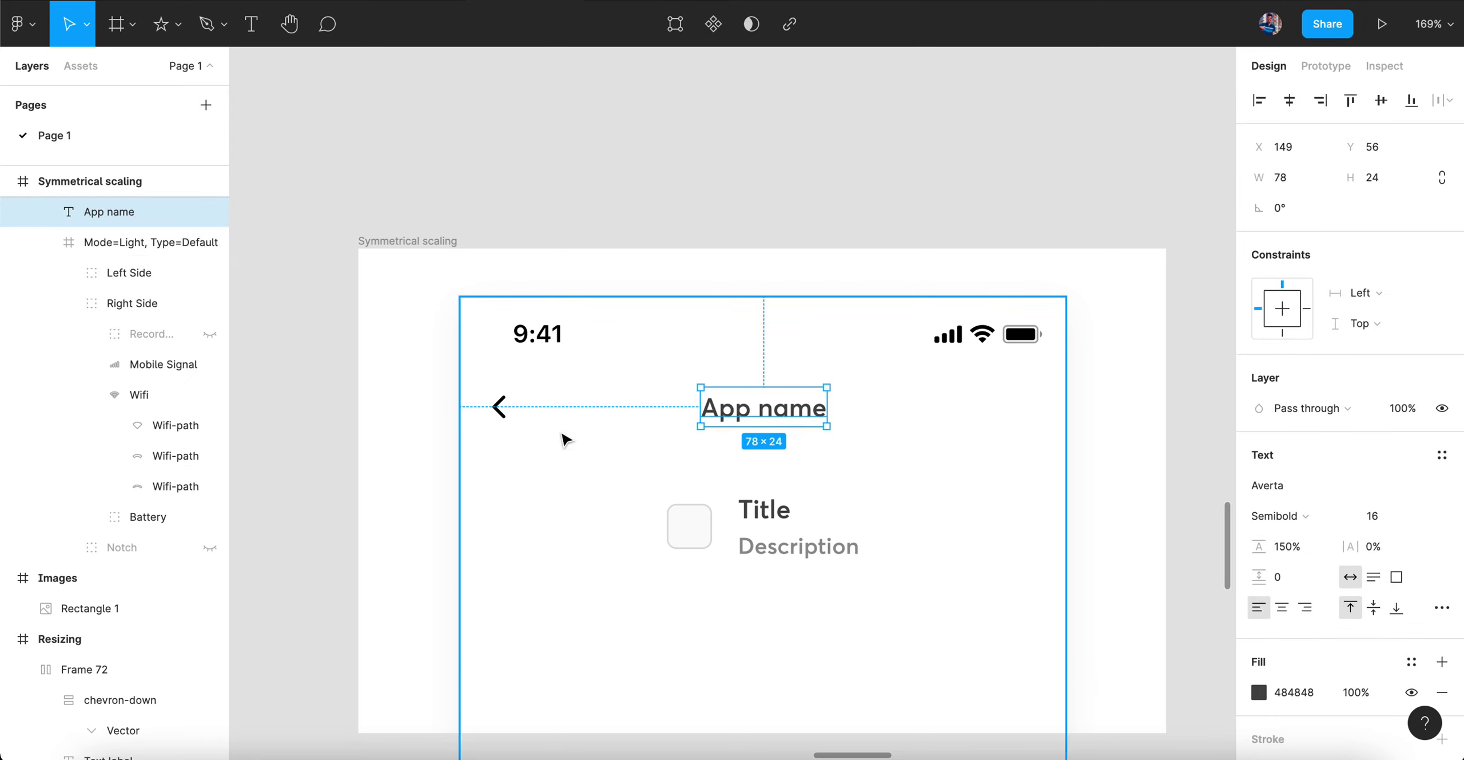
click(542, 324)
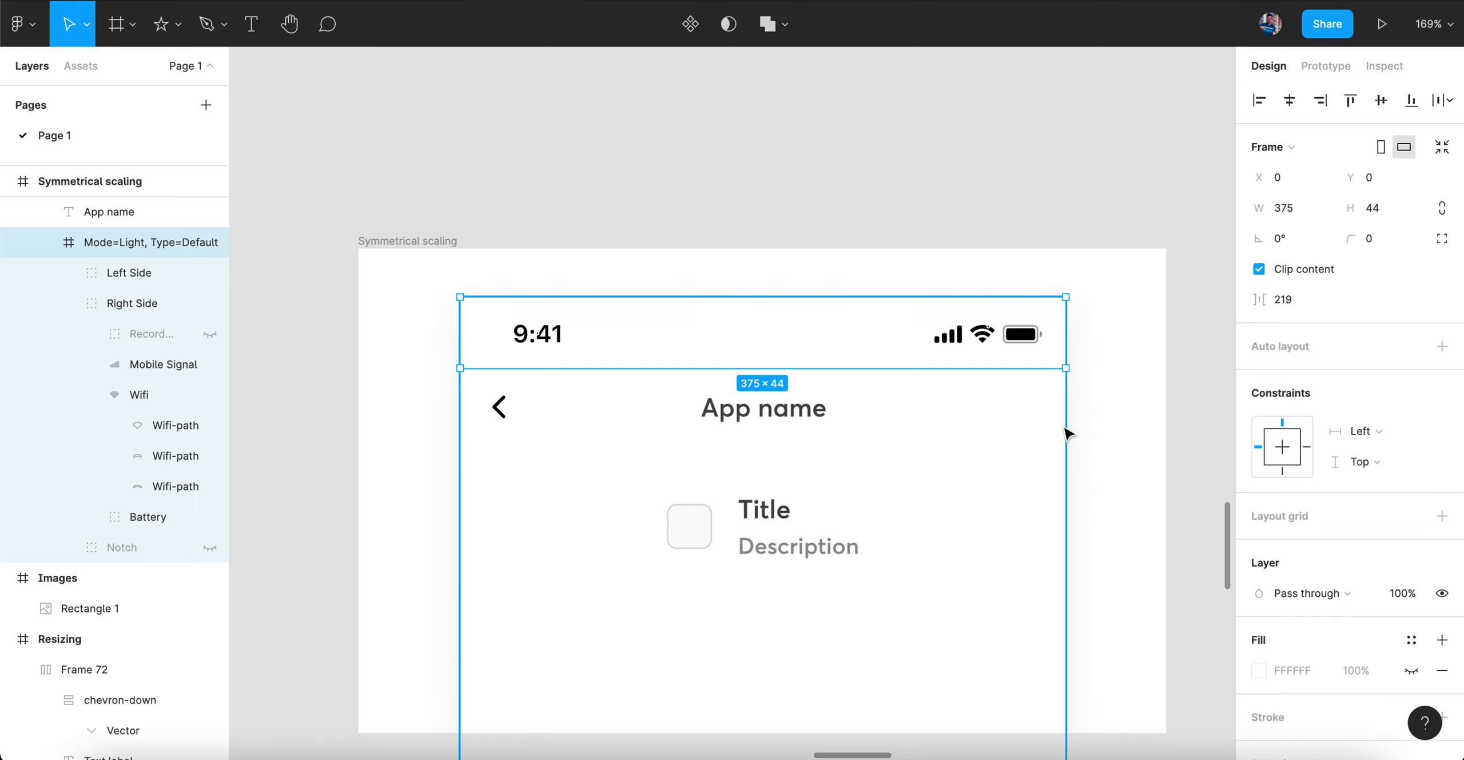
click(794, 418)
key(alt)
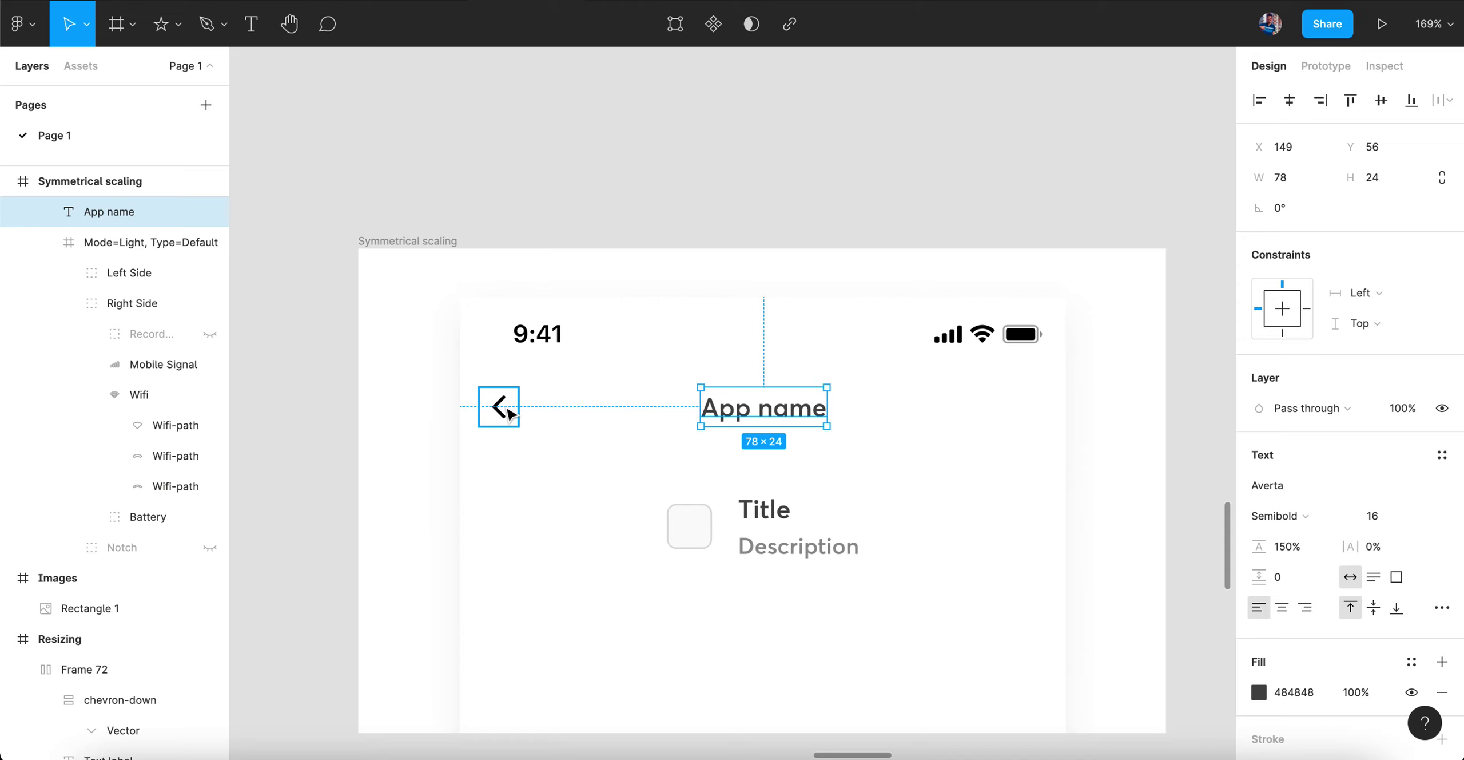
shift+click(511, 413)
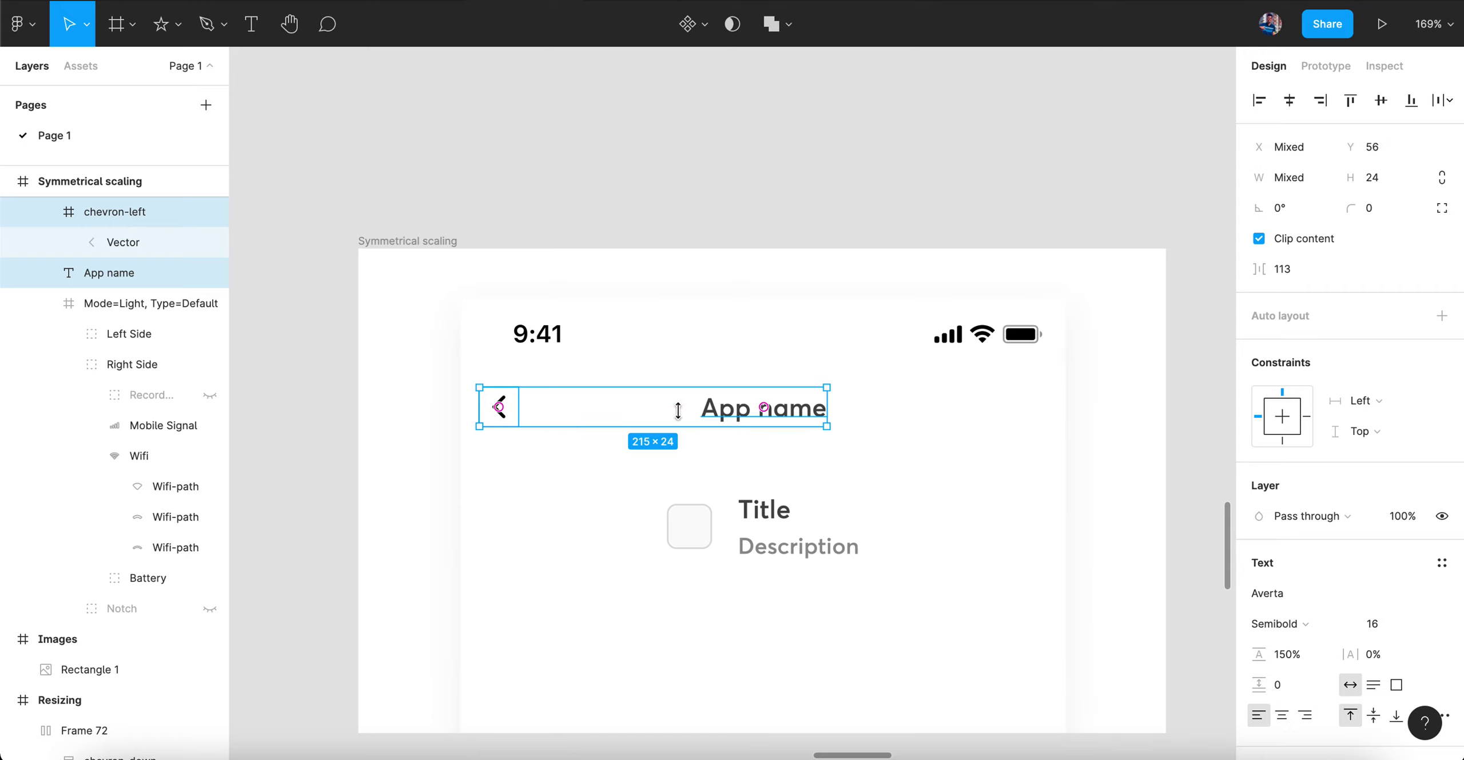
- Wrap the back chevron and 'App name' title in a frame spanning the phone's full width
right_click(741, 429)
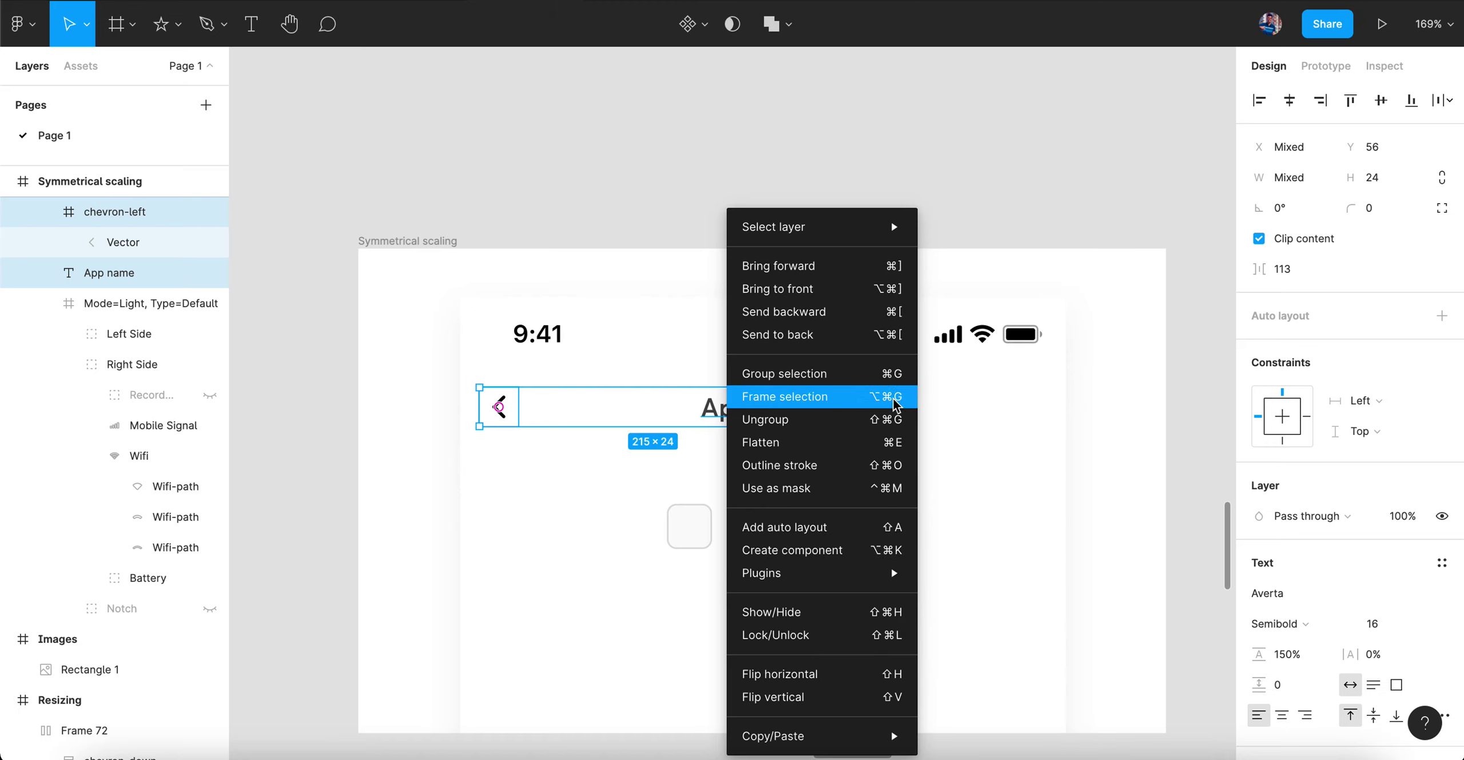
key(Escape)
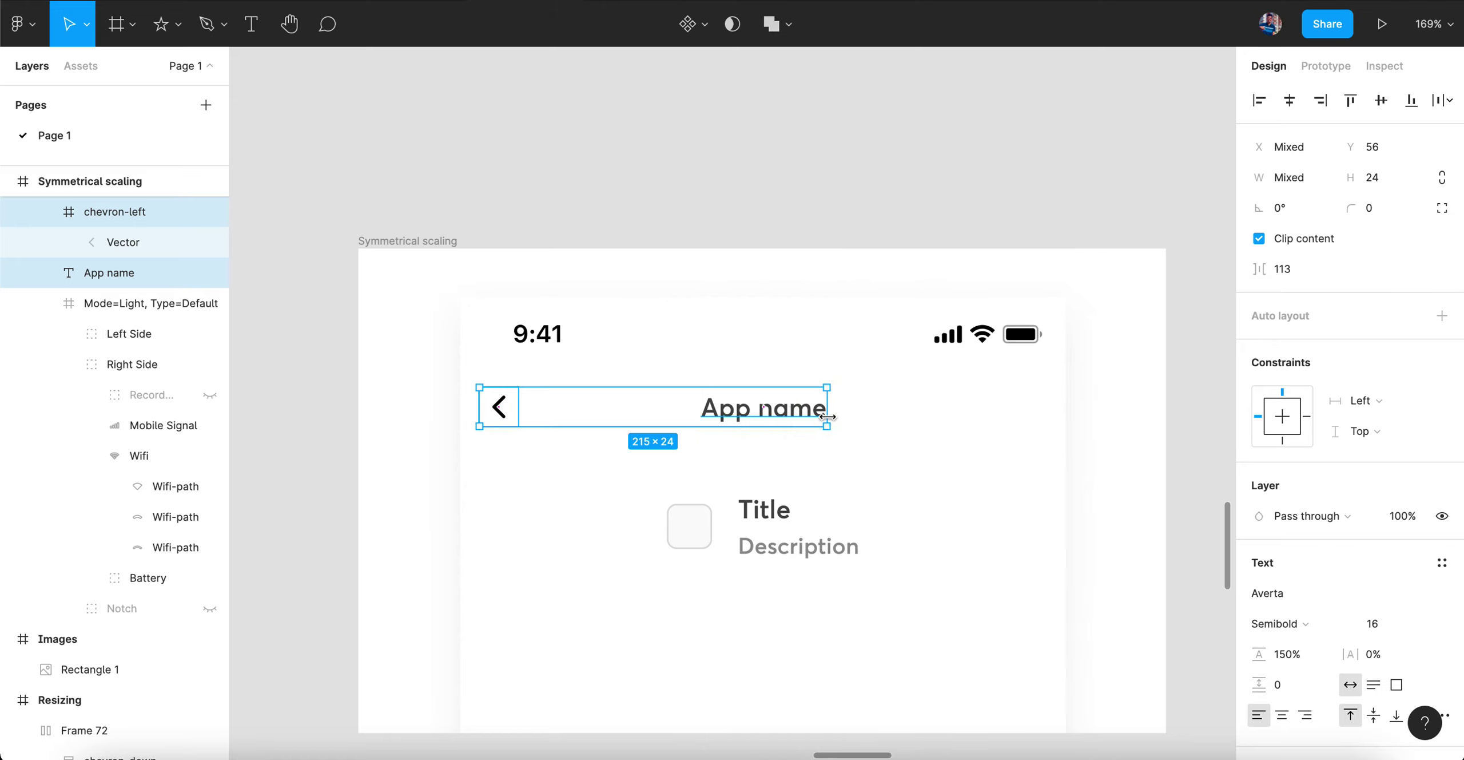
key(ctrl+alt+g)
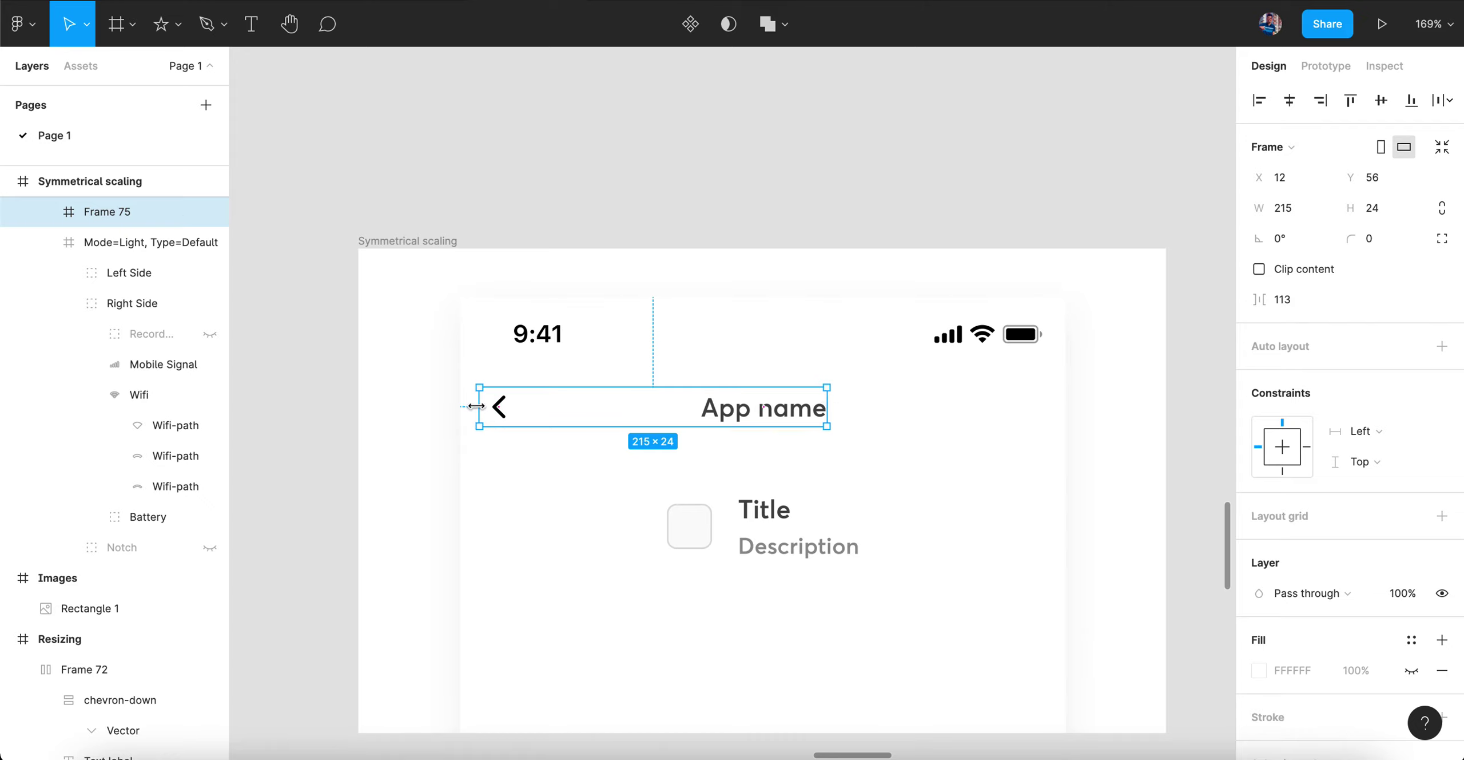
drag(476, 405, 463, 405)
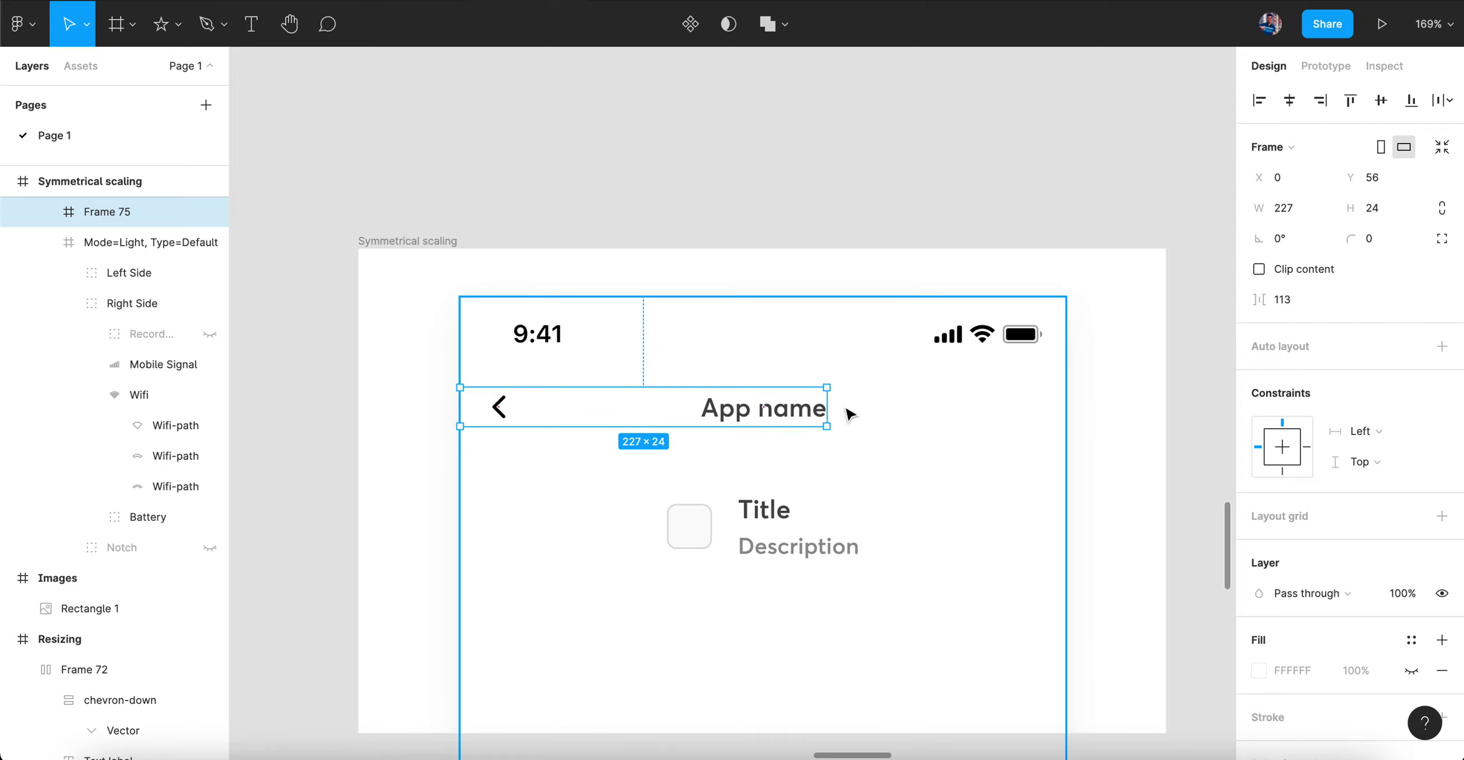
drag(828, 407, 1065, 407)
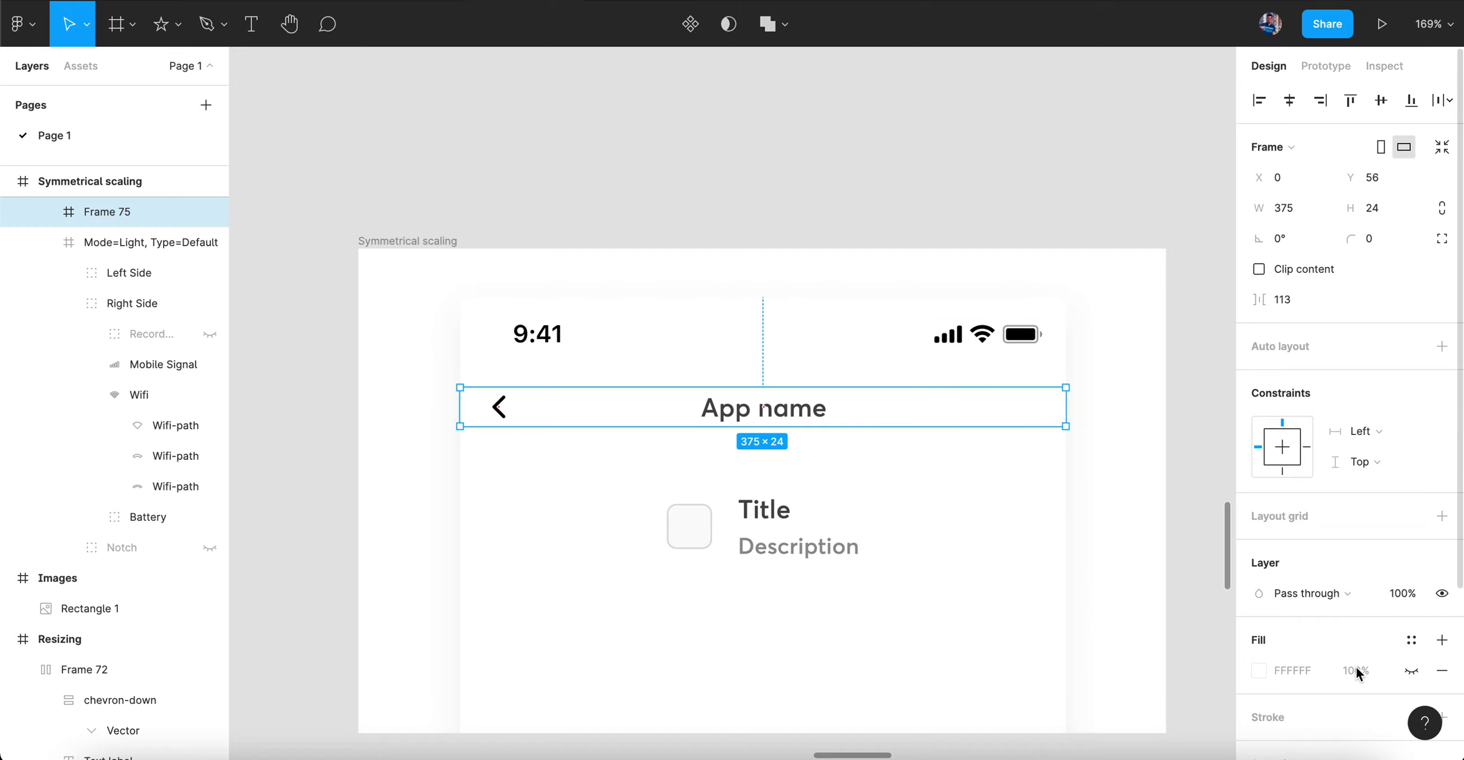
- Give the App name bar a visible light grey E8E8E8 fill
click(1314, 680)
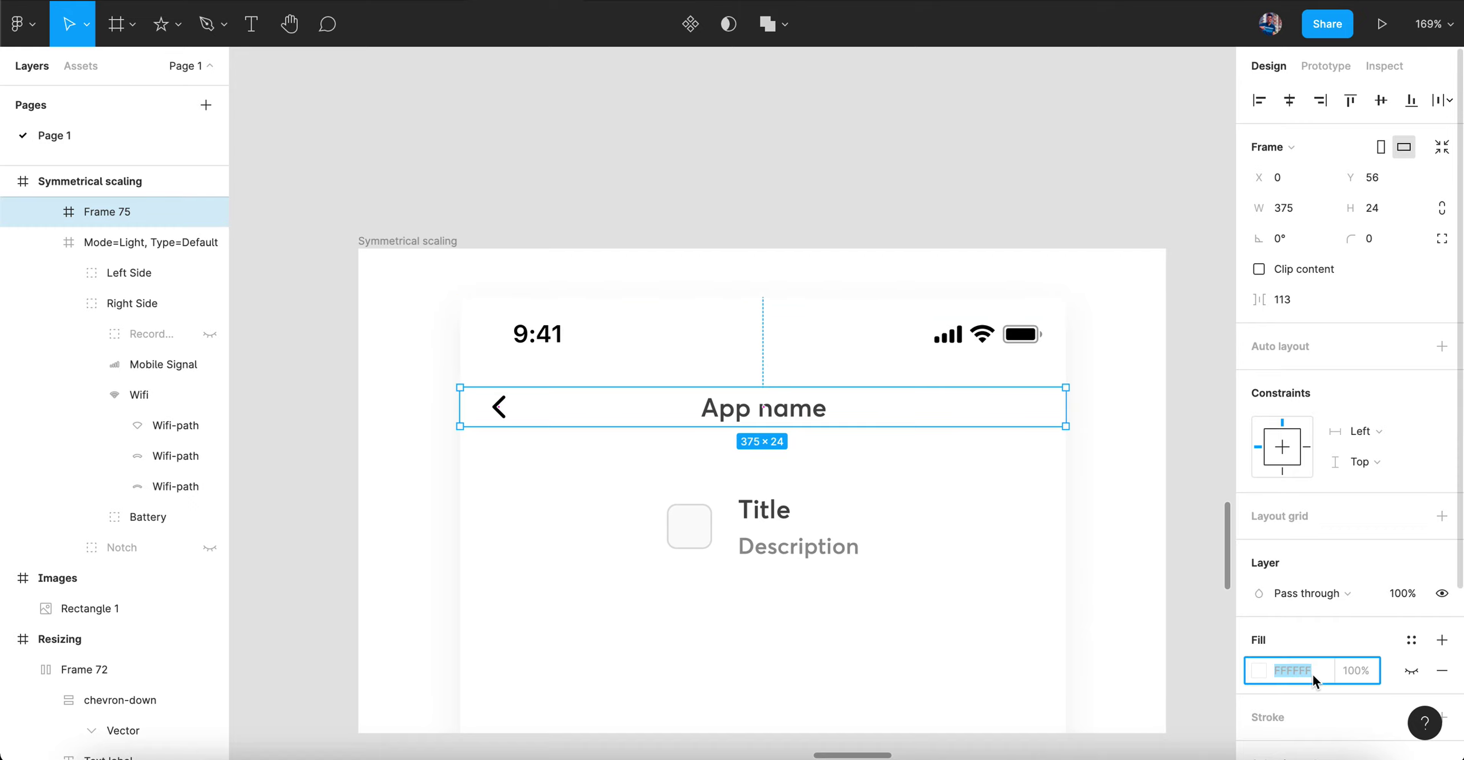
click(1260, 670)
click(1412, 670)
key(Escape)
click(1260, 671)
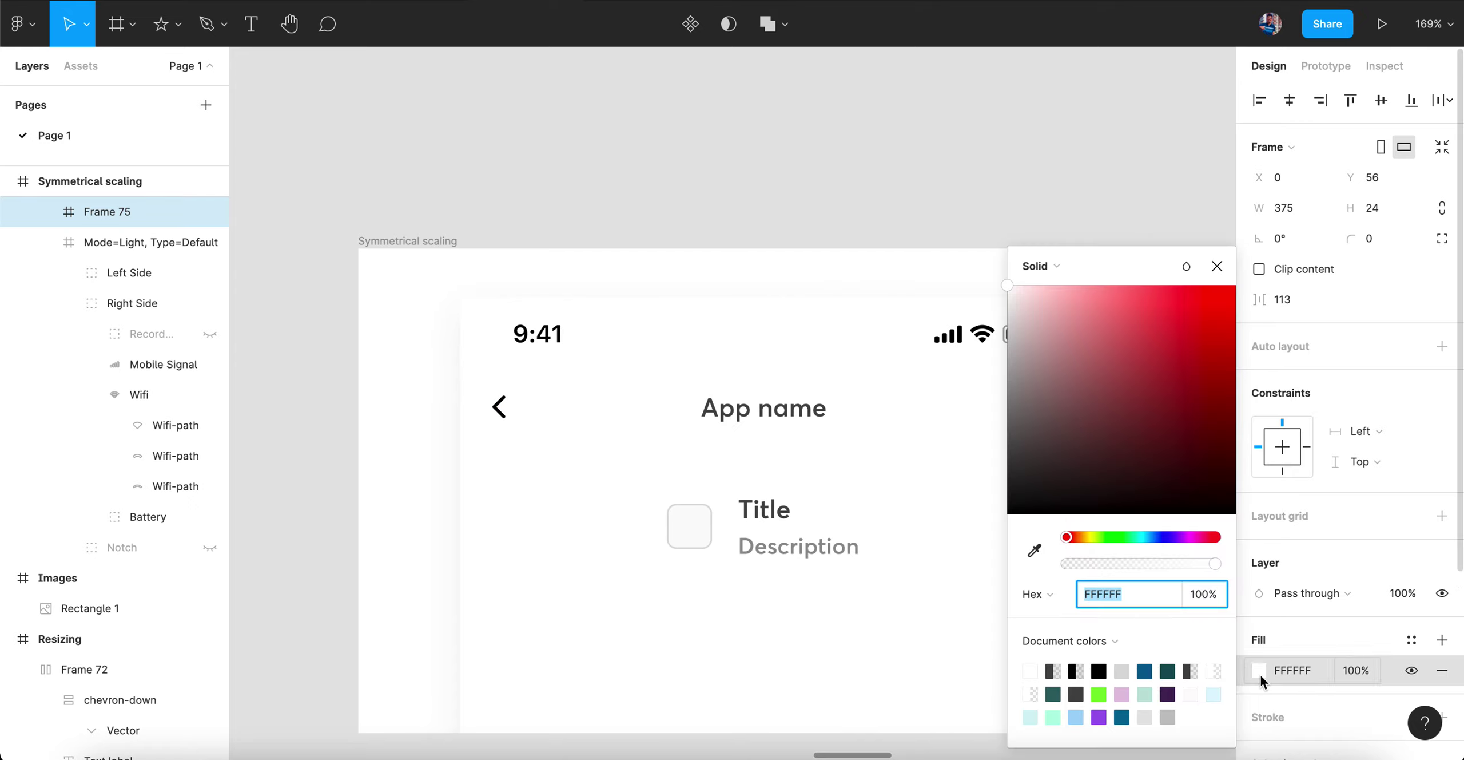
mouse_move(1023, 297)
mouse_down()
mouse_move(1007, 289)
mouse_move(1007, 304)
mouse_up()
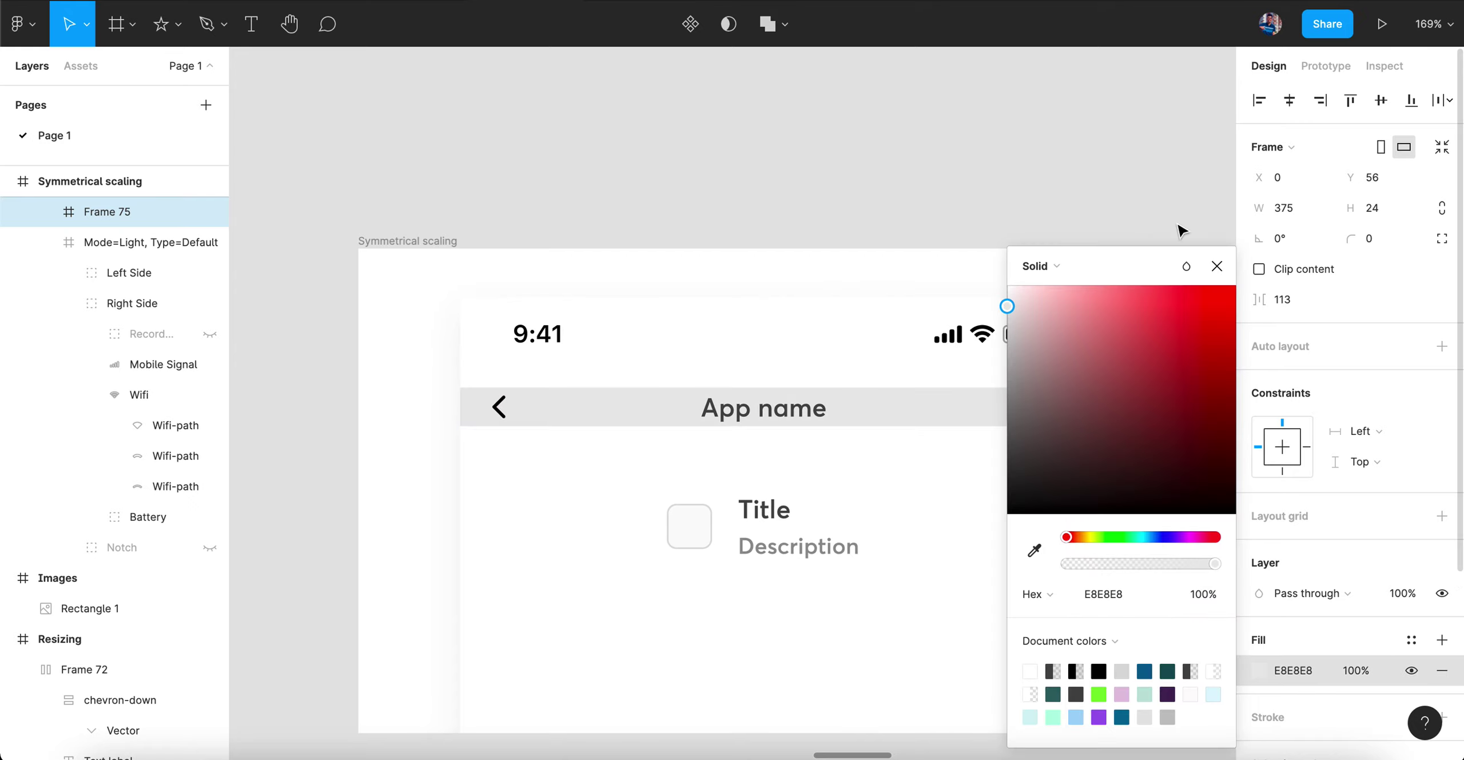
click(1217, 266)
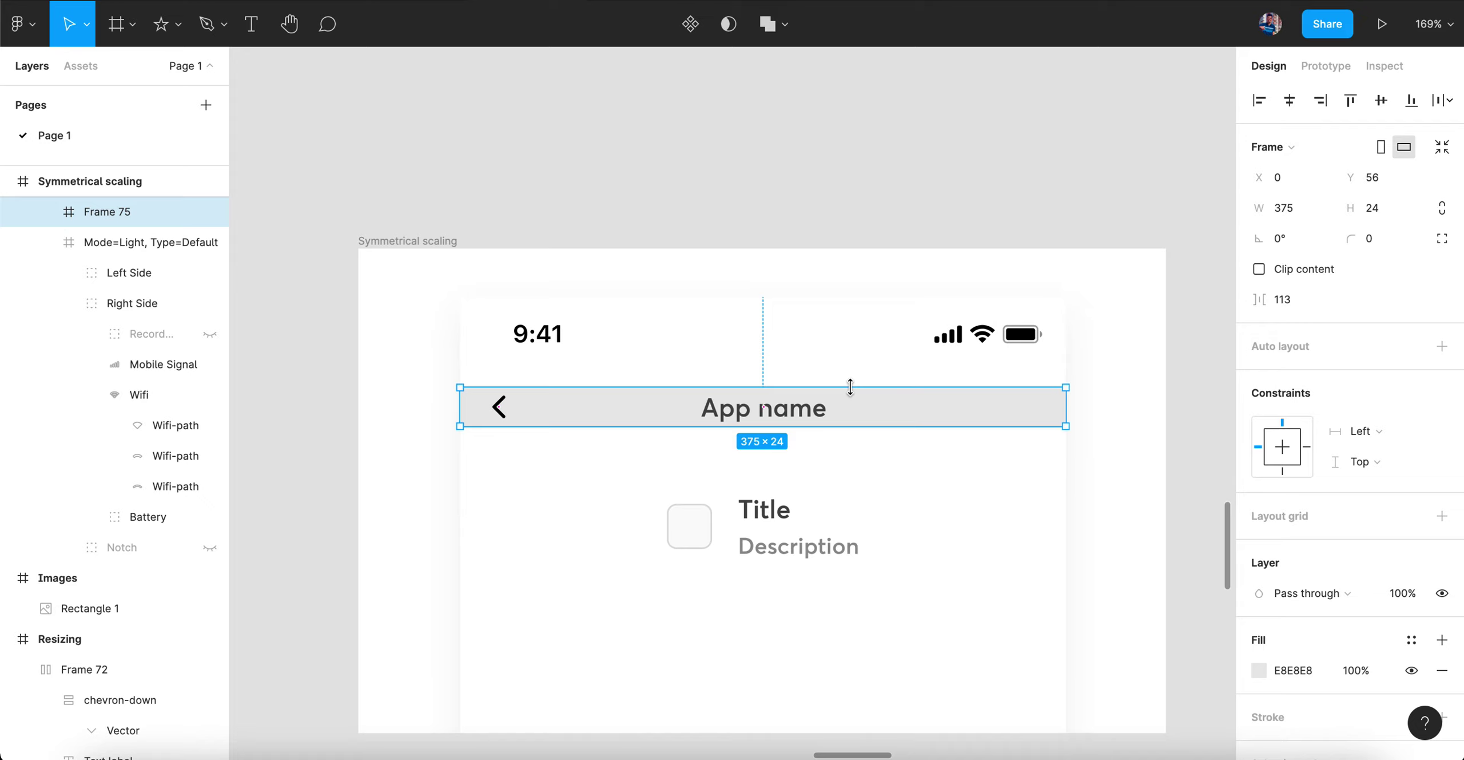
- Resize the App name bar symmetrically from its centre to 375 × 48
drag(851, 385, 850, 371)
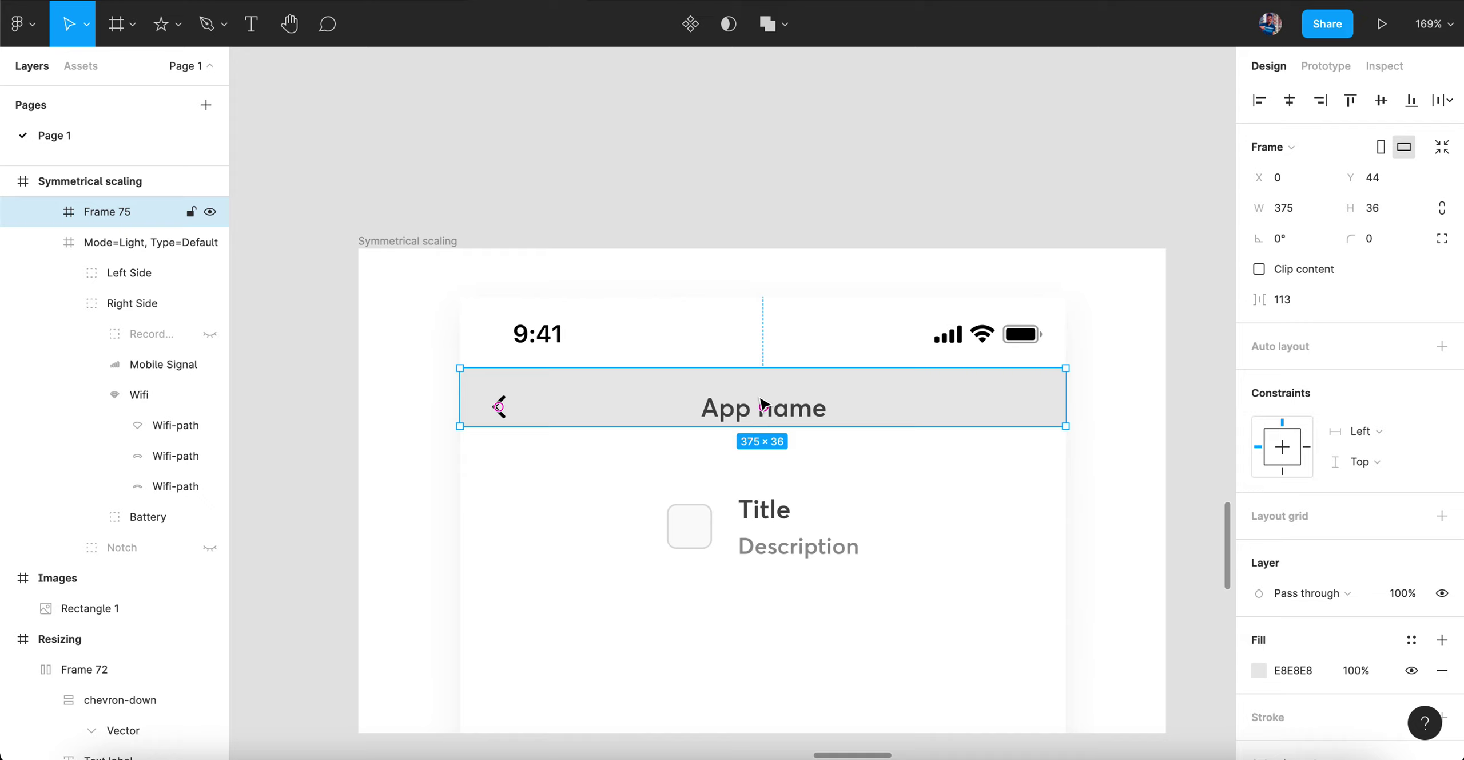
drag(760, 373, 760, 394)
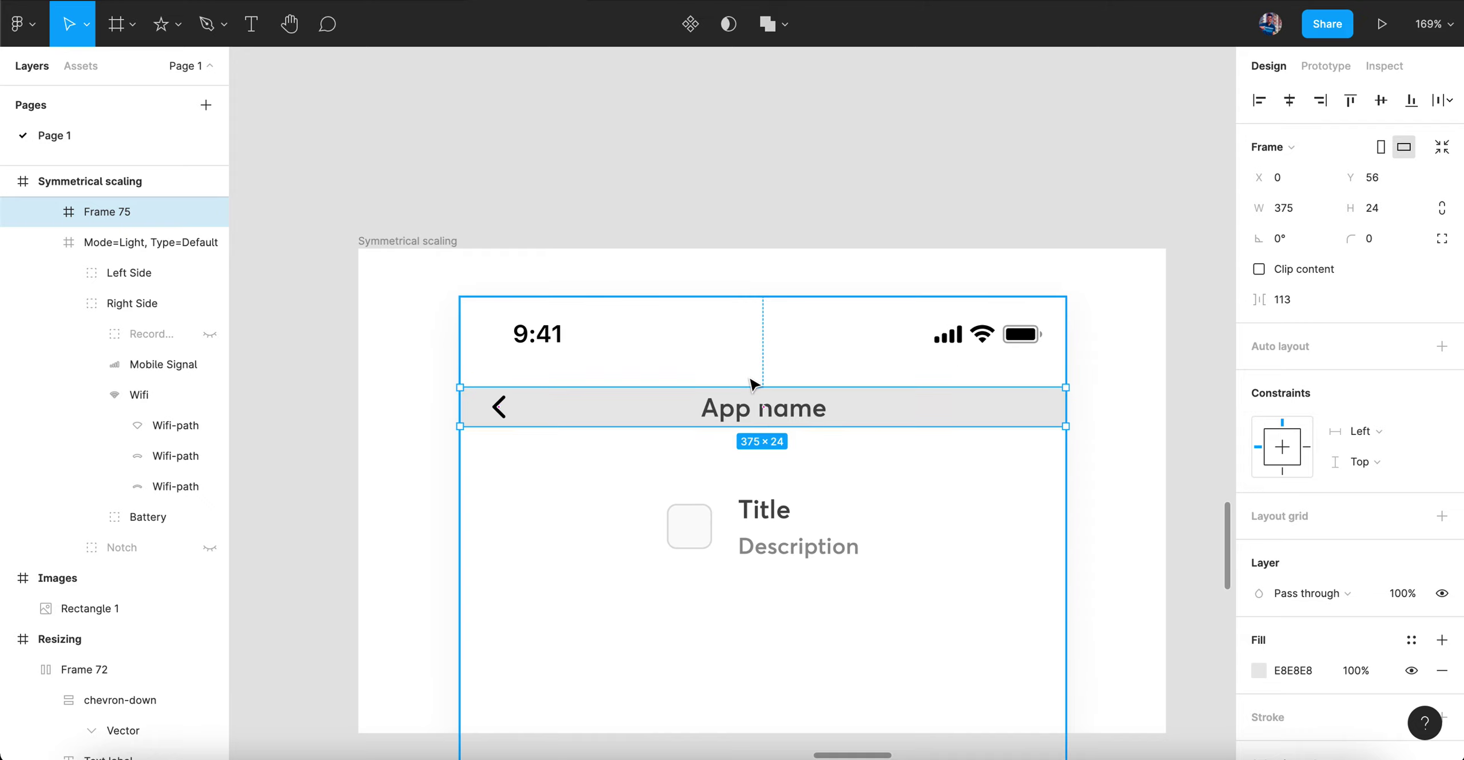
key(alt)
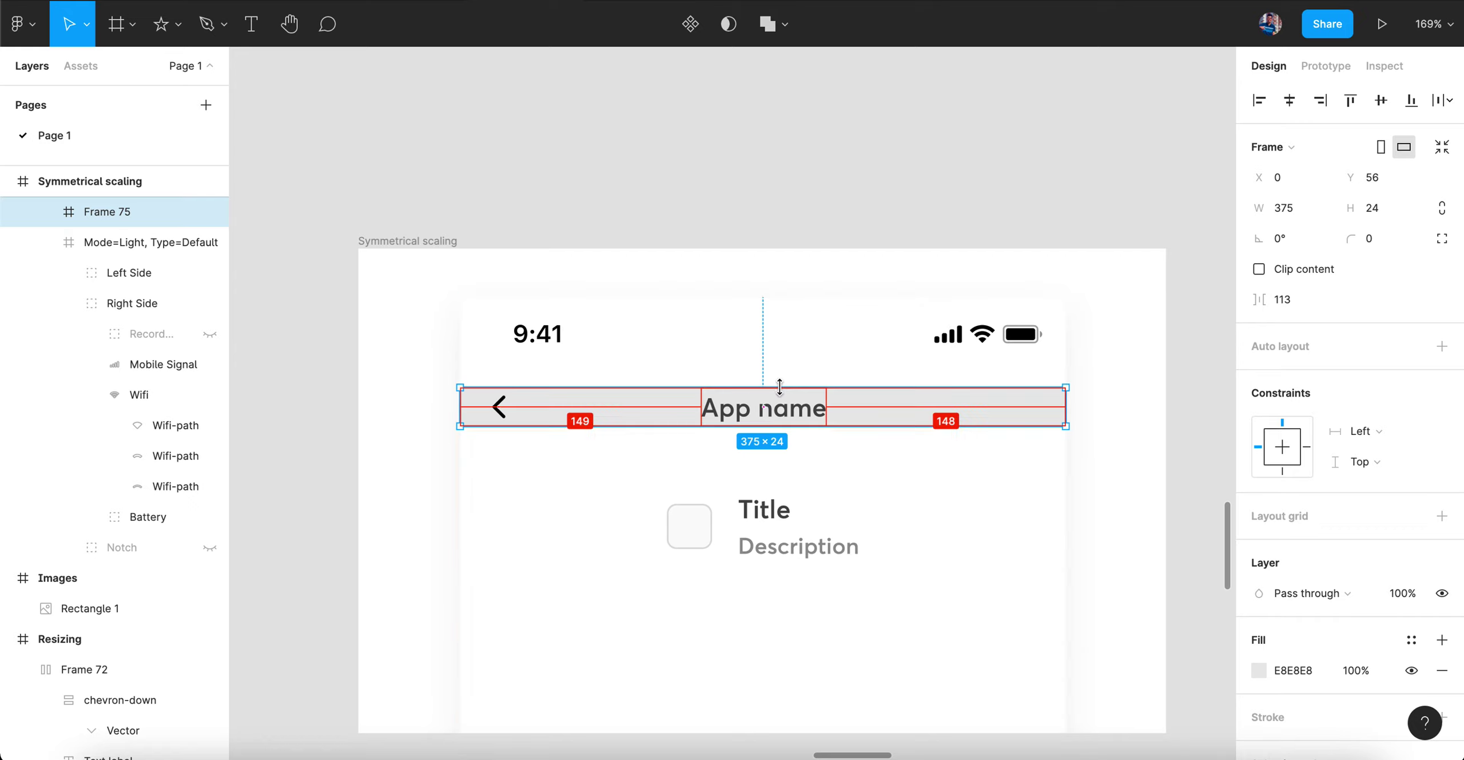
drag(778, 382, 776, 369)
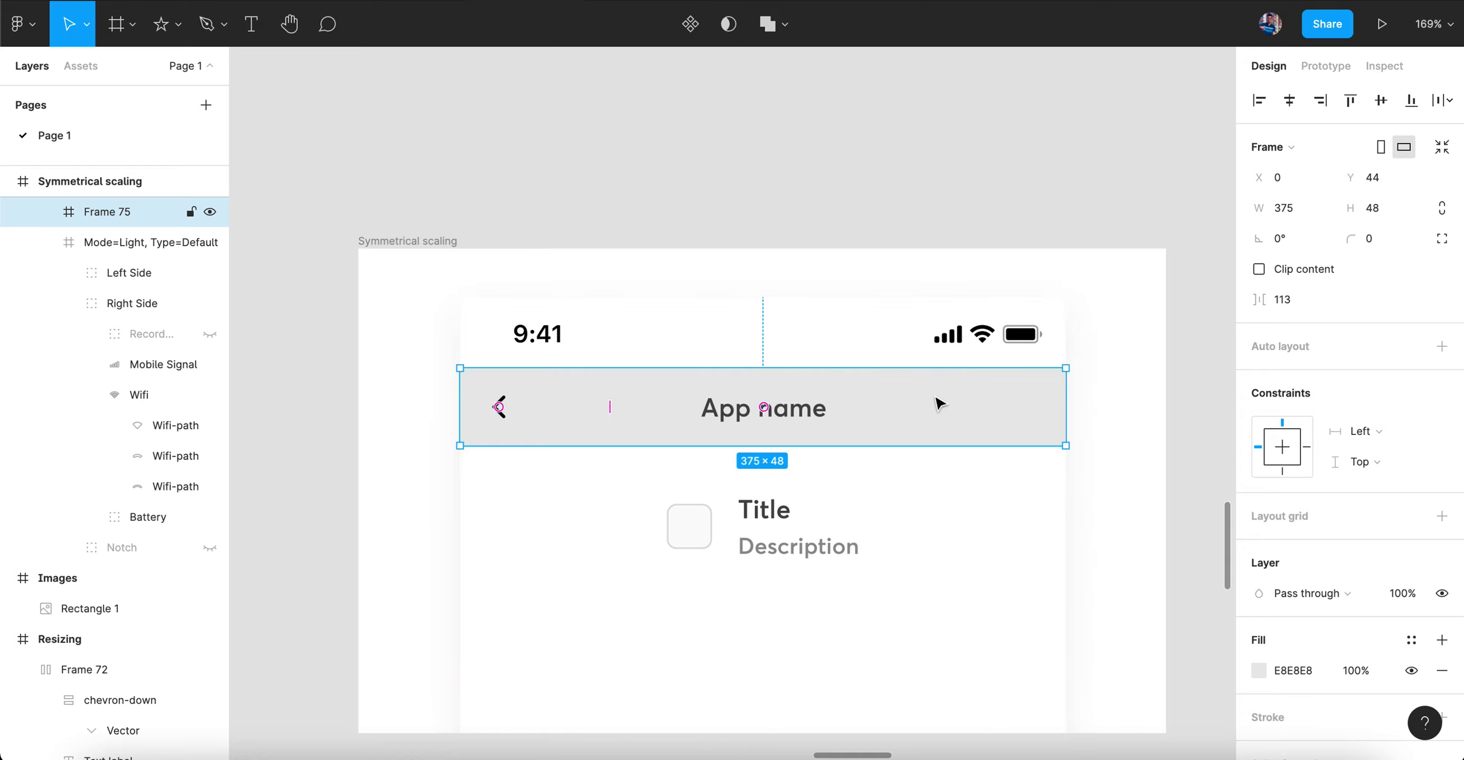
click(866, 340)
click(856, 372)
- Move the Title/Description card to X 16
click(850, 341)
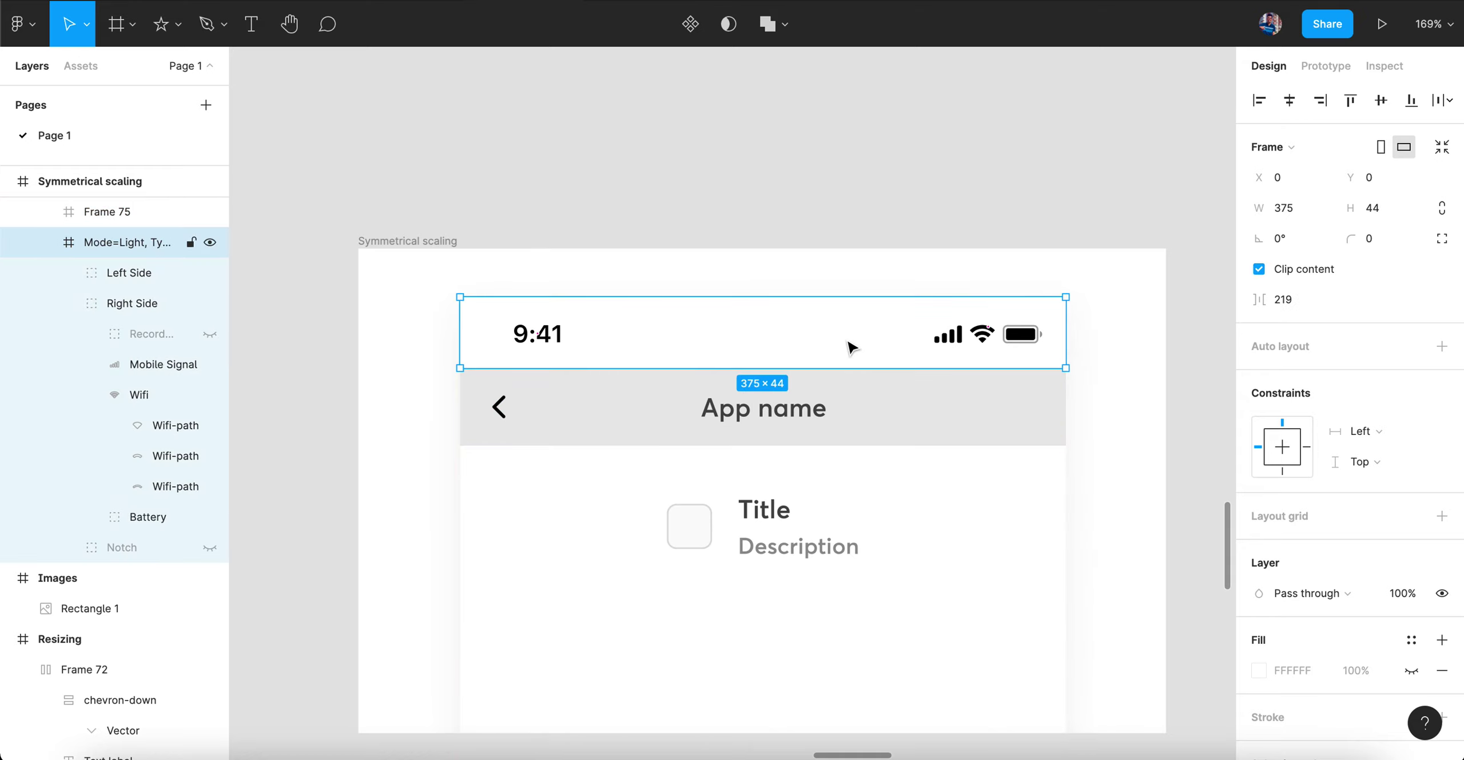
click(756, 535)
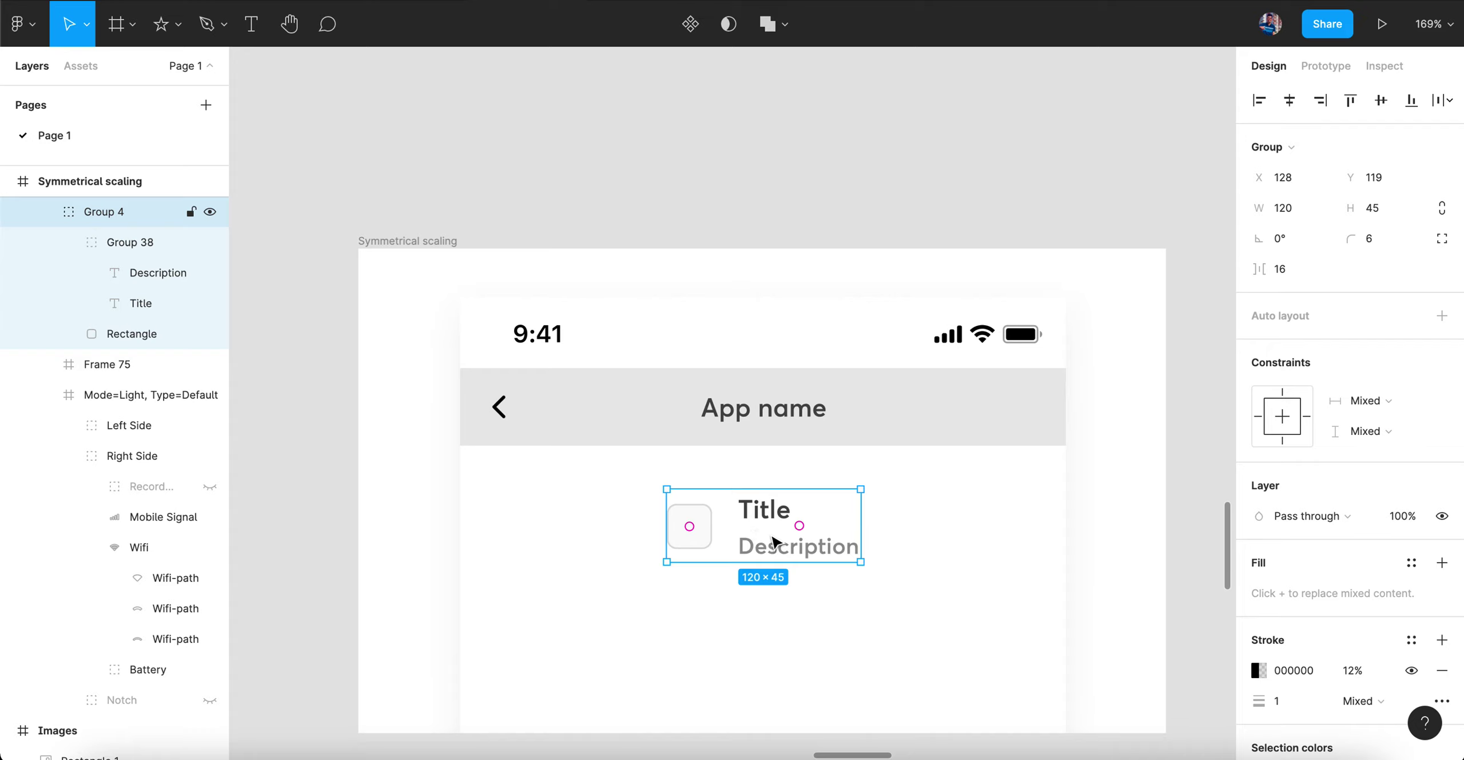
click(1310, 179)
text(16)
key(Return)
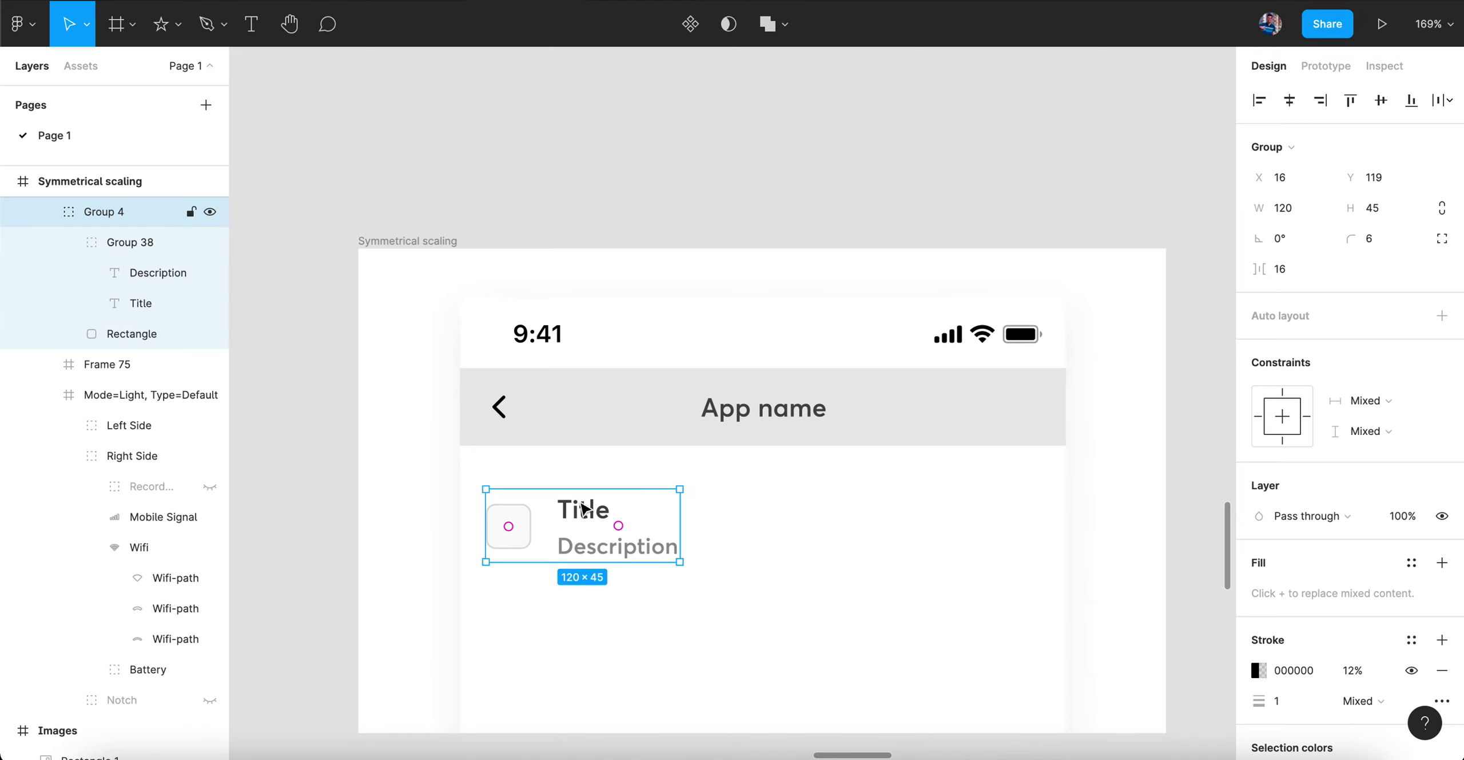
- Frame the card, stretch the frame to 375 wide, and nudge it up to Y 100
key(ctrl+alt+g)
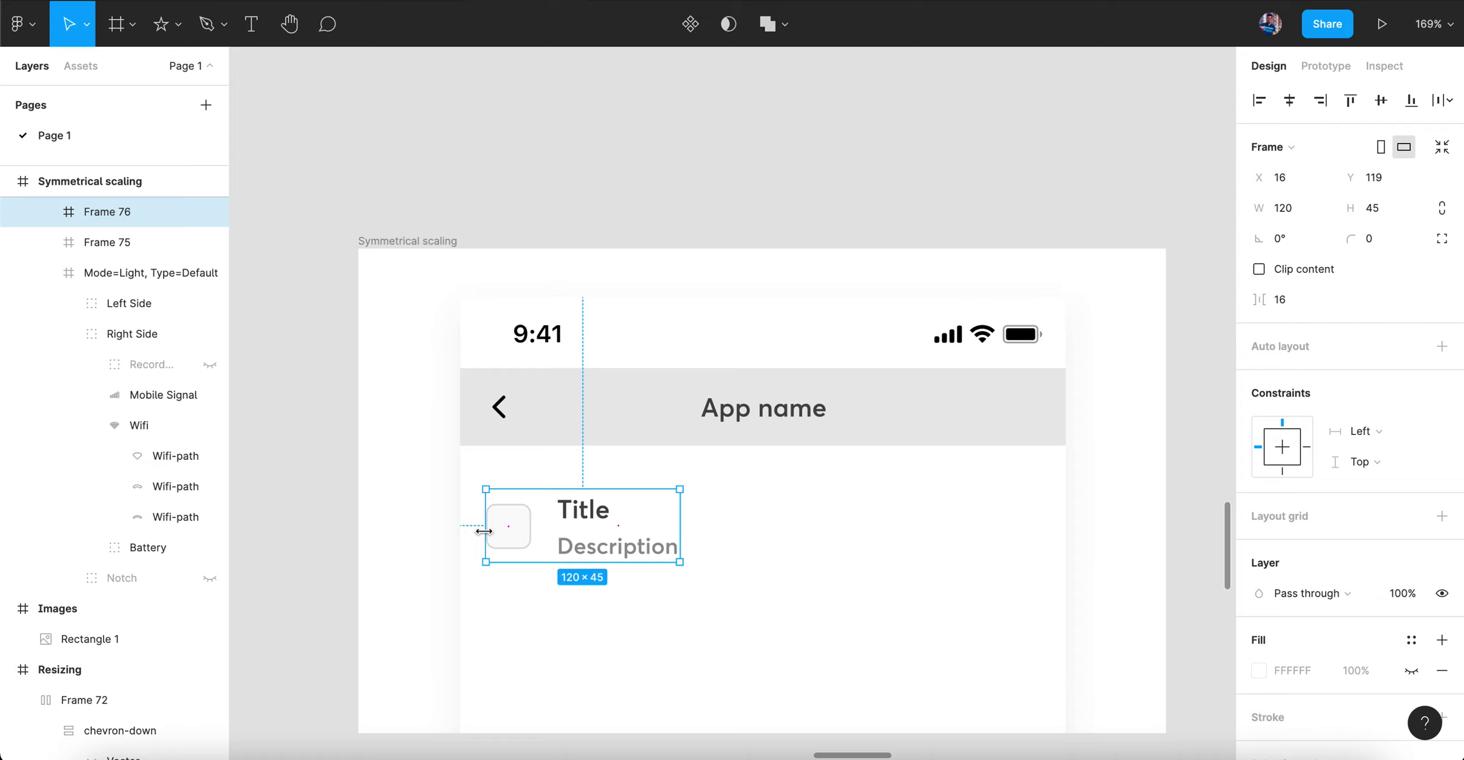
drag(482, 531, 462, 531)
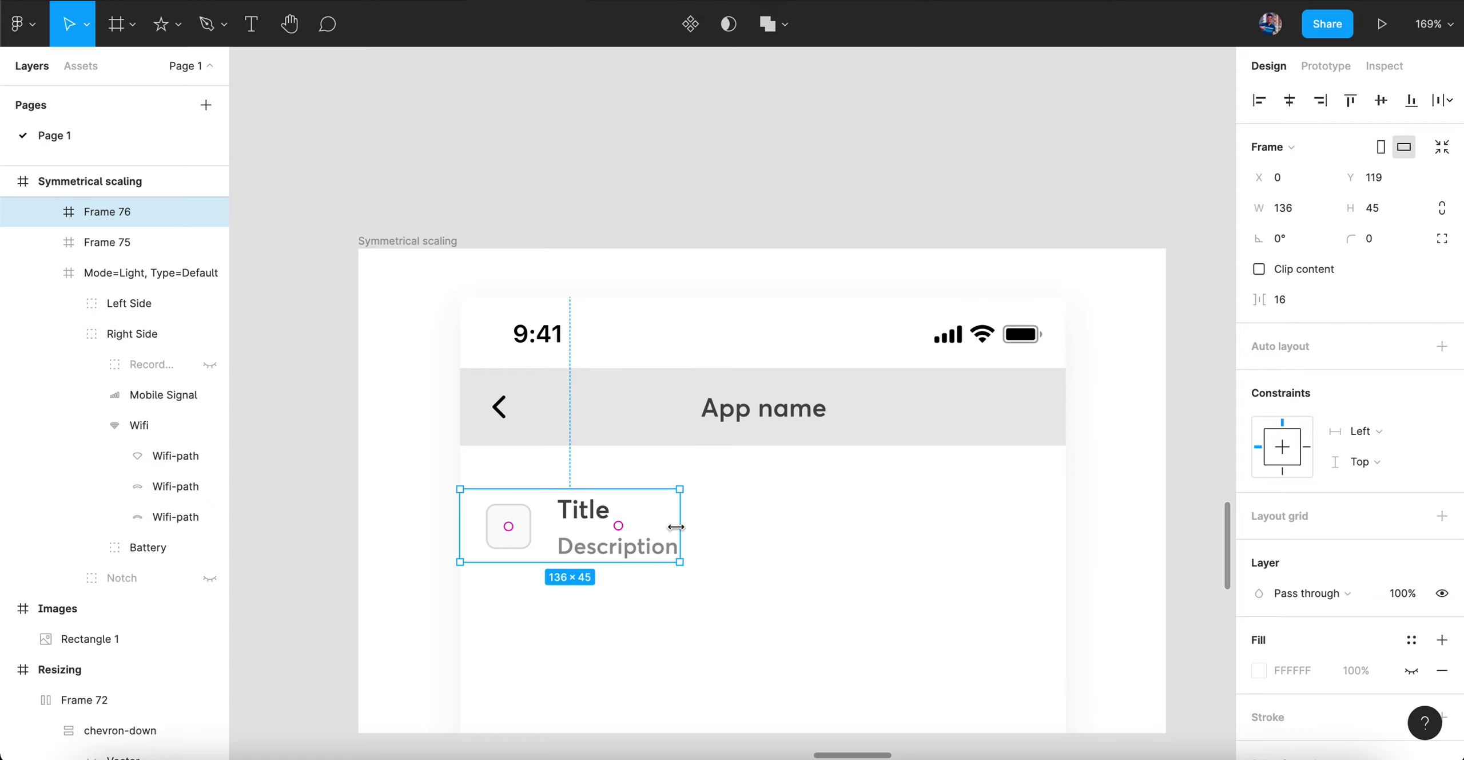
drag(676, 525, 1068, 528)
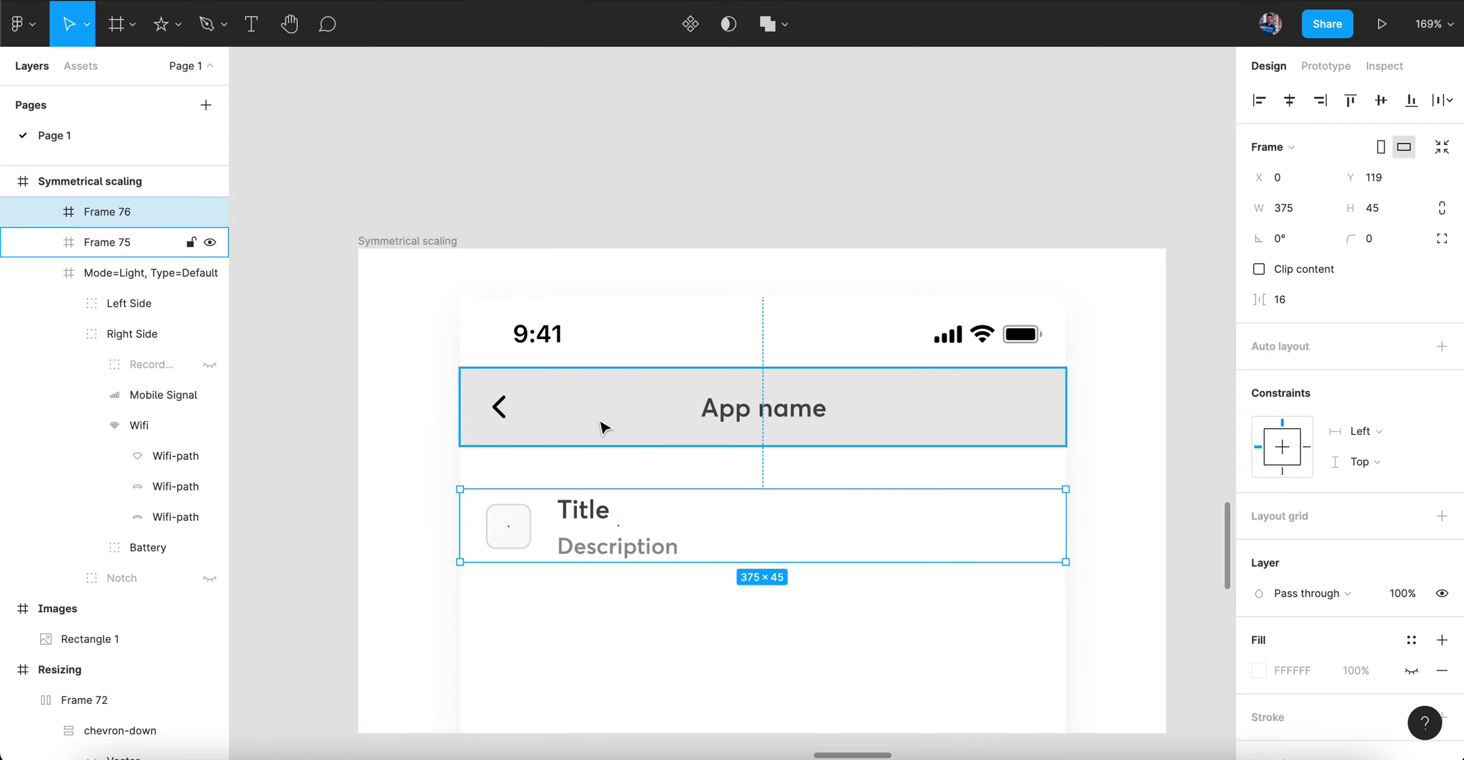
key(Up)
key(Up)
key(Up)
key(Up)
key(Up)
key(Up)
key(Up)
key(Up)
key(Up)
key(Up)
key(Up)
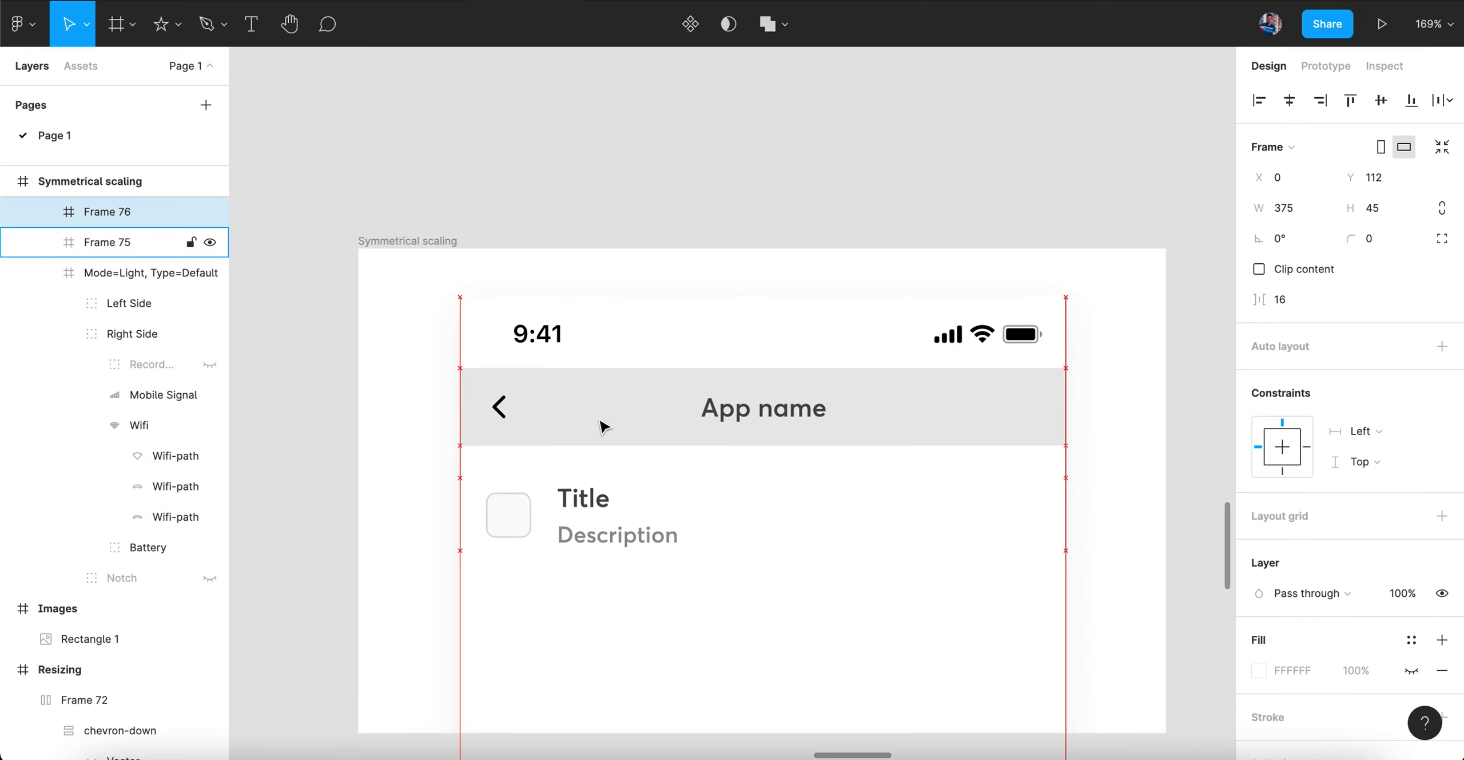
key(Up)
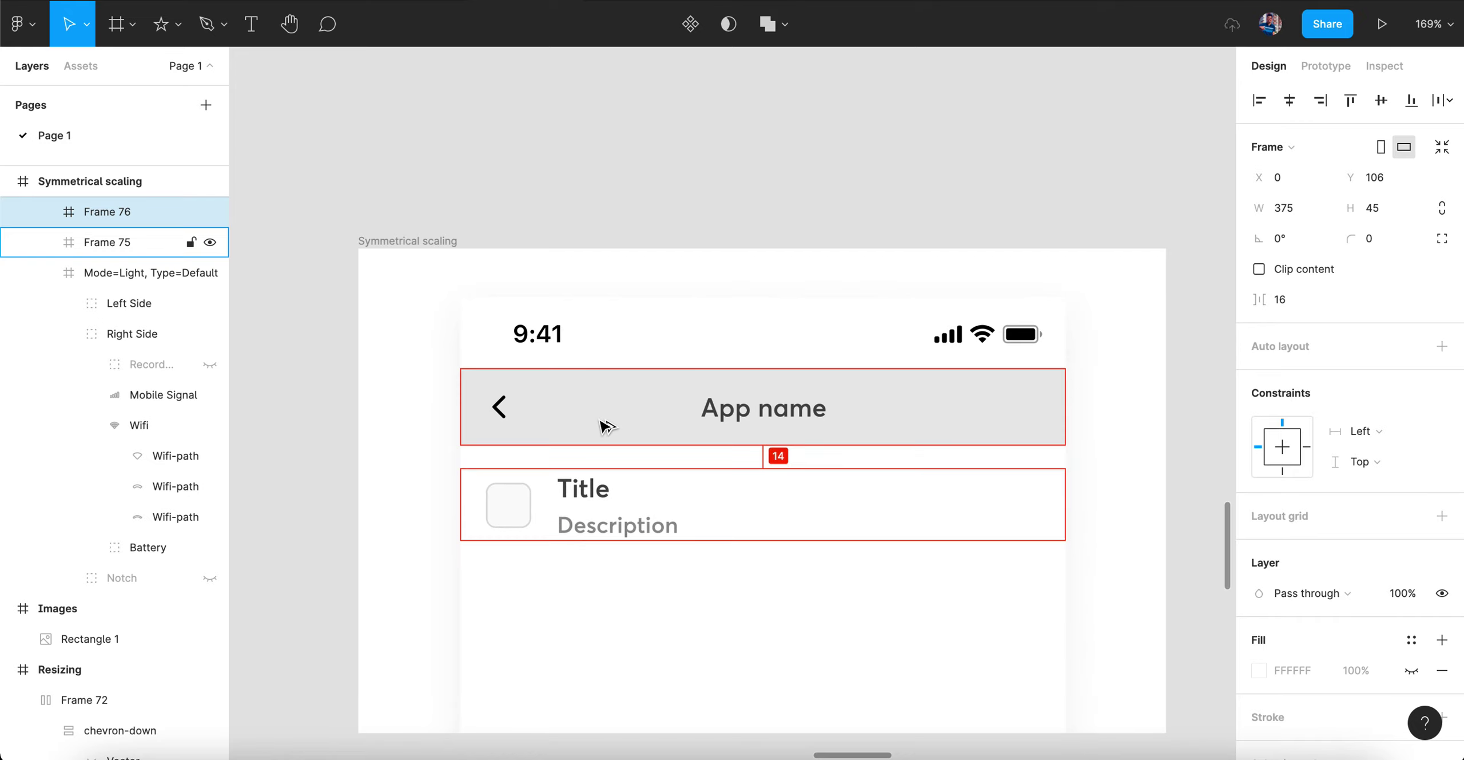
key(Down)
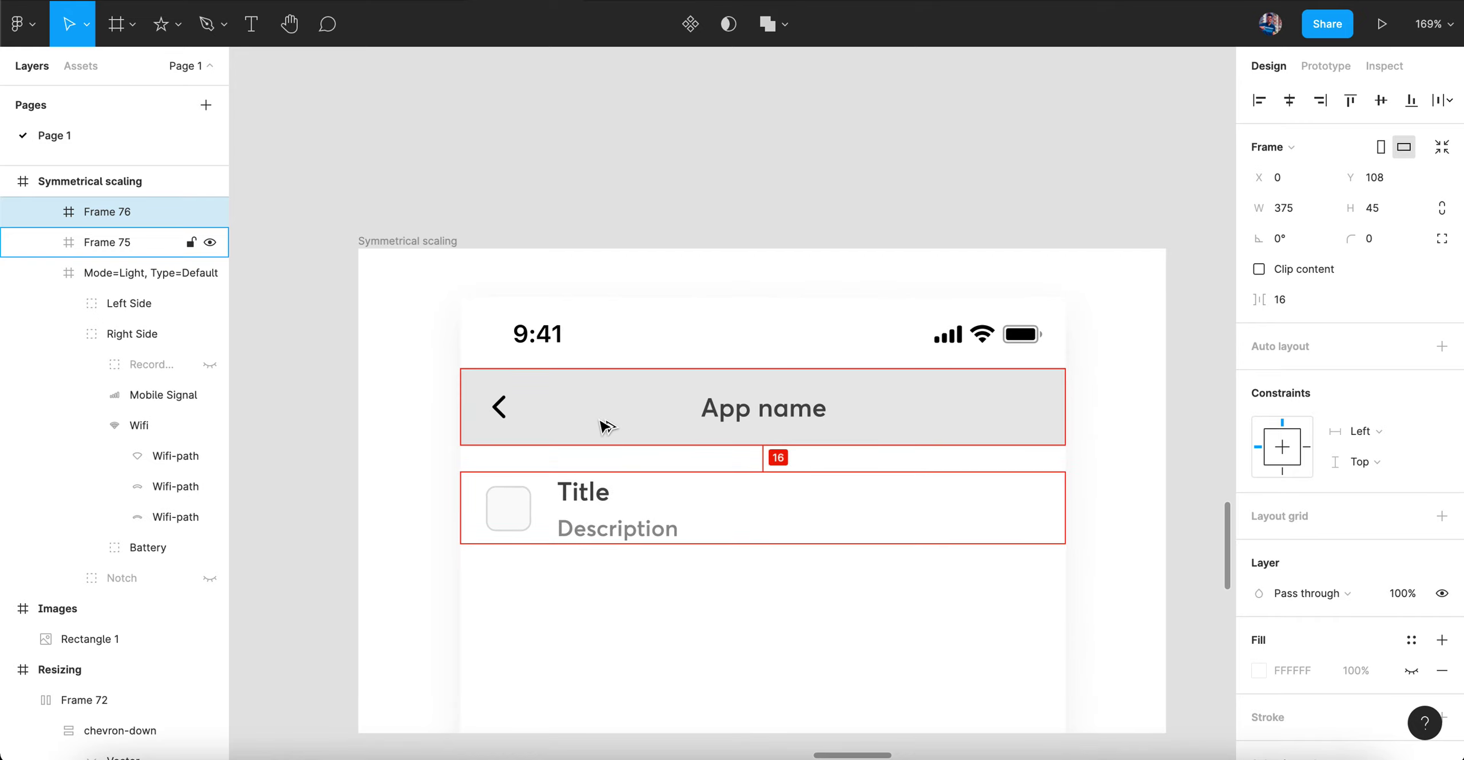
key(Up)
key(Up)
key(Up)
key(Up)
key(Up)
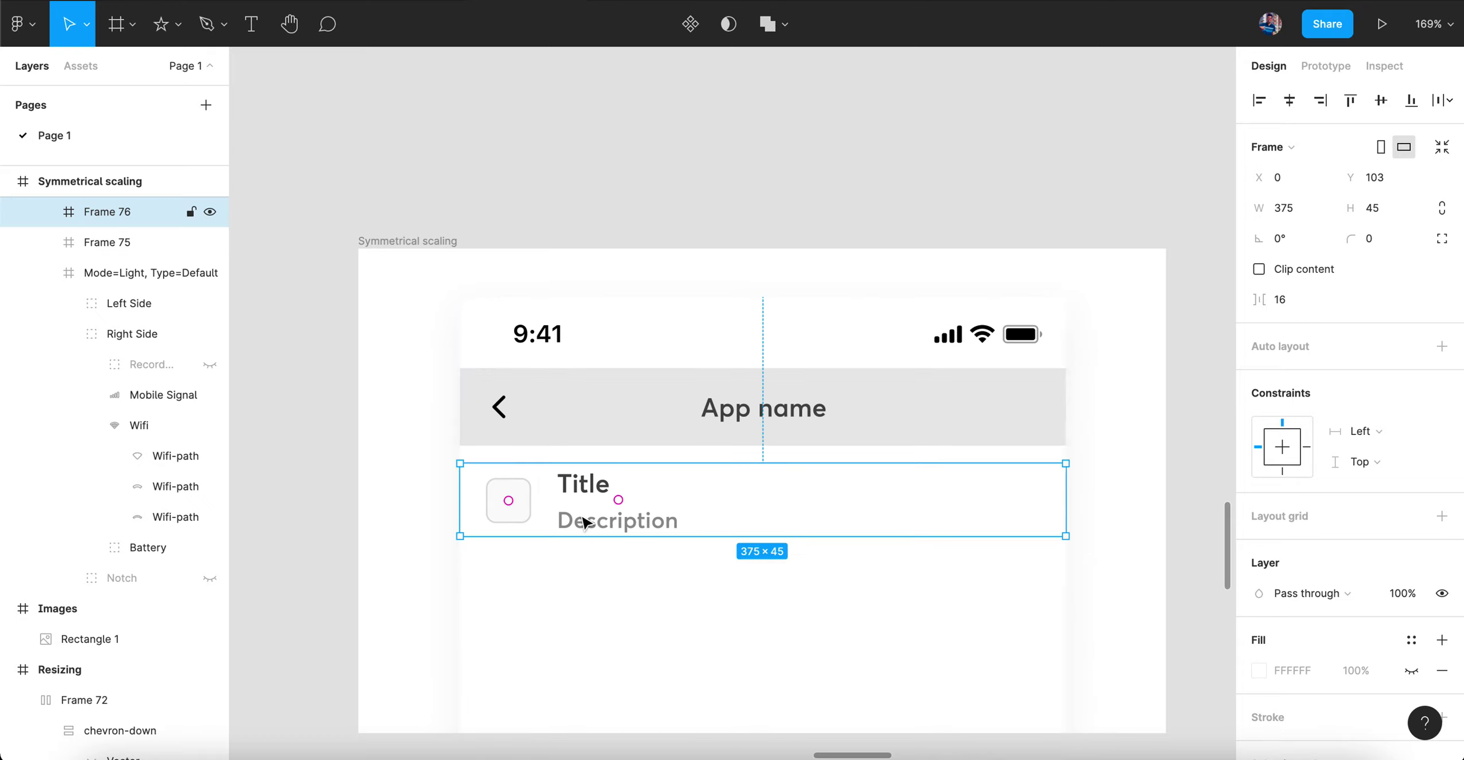
key(Up)
key(Up)
key(Up)
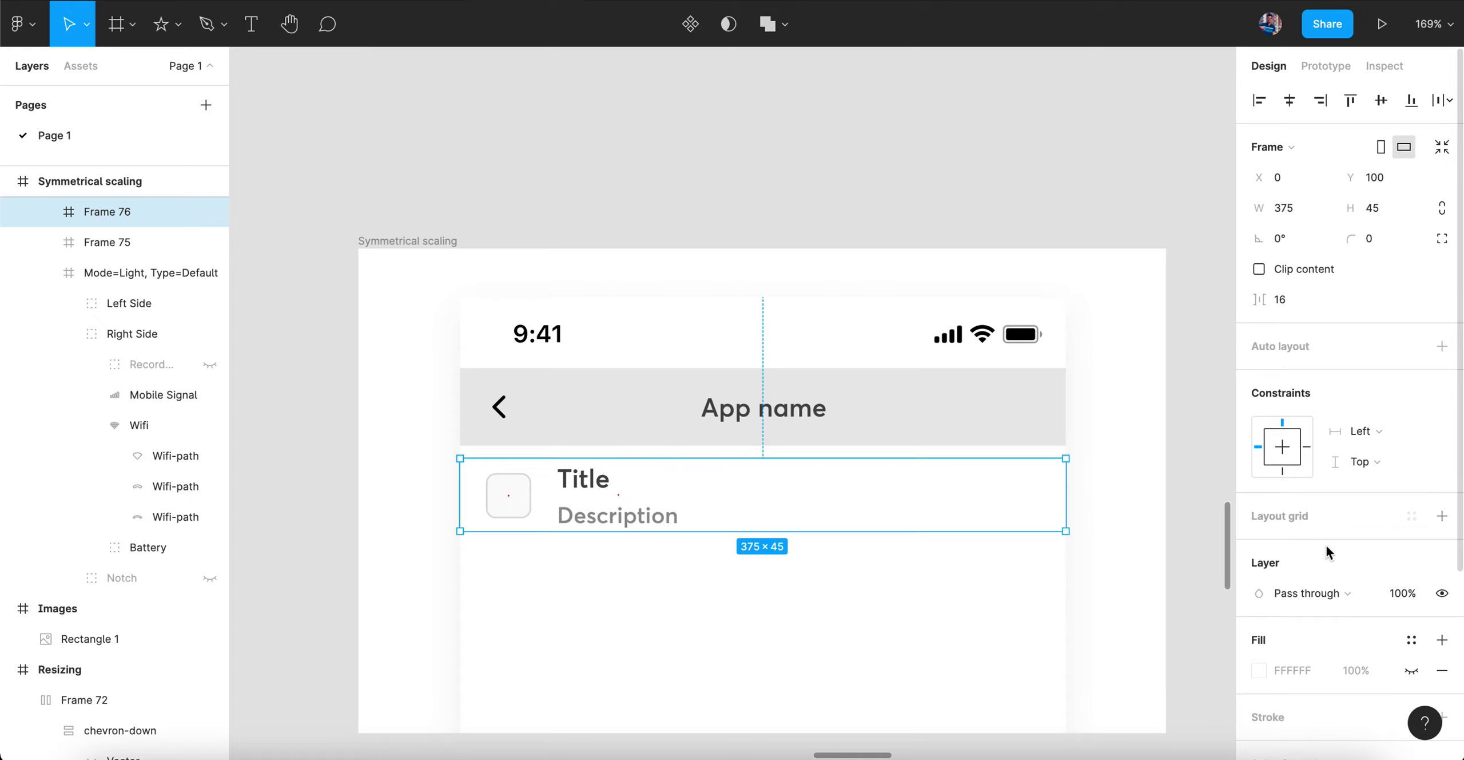
- Fill the Title row with E3E3E3 and grow it evenly to 61 high
click(1258, 670)
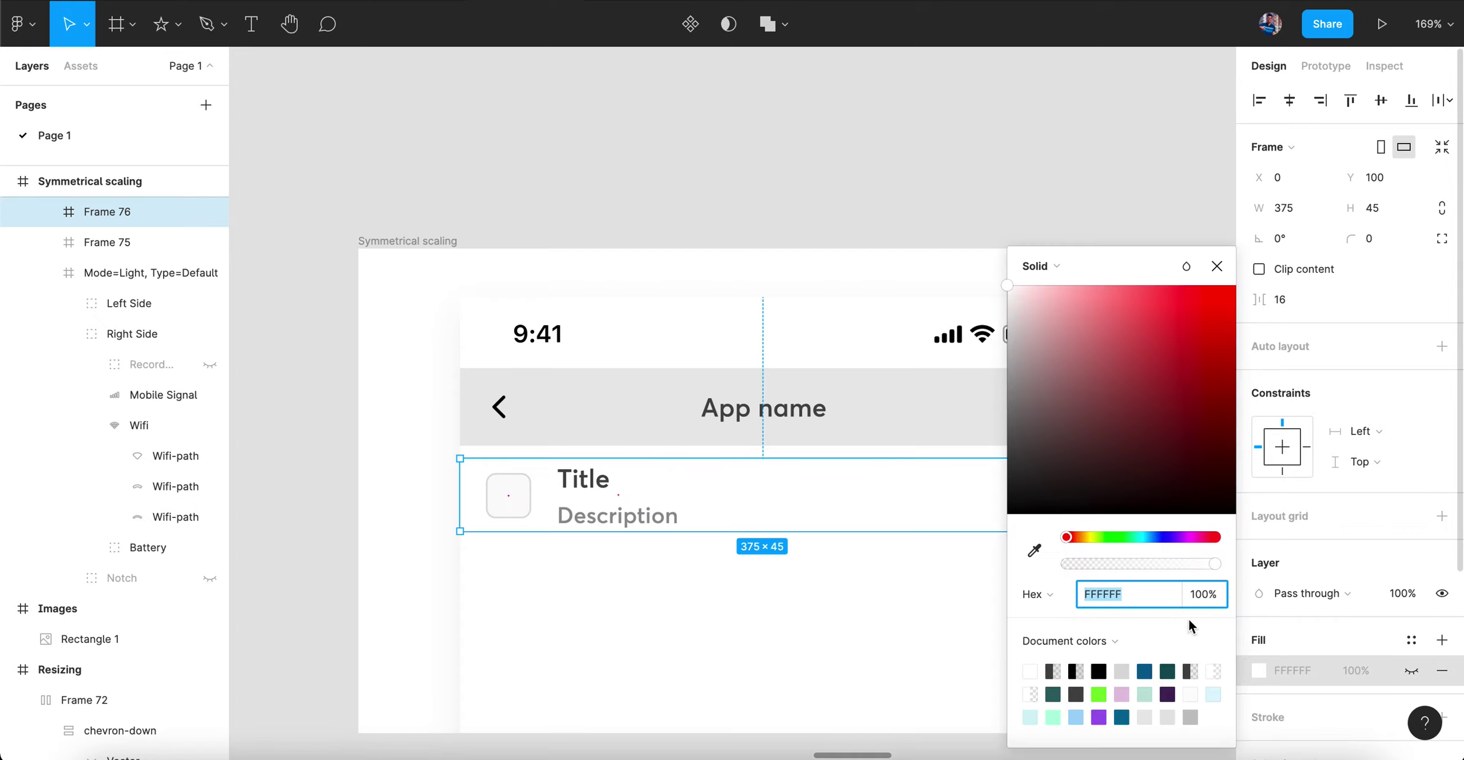
text(E3E3E3)
key(Return)
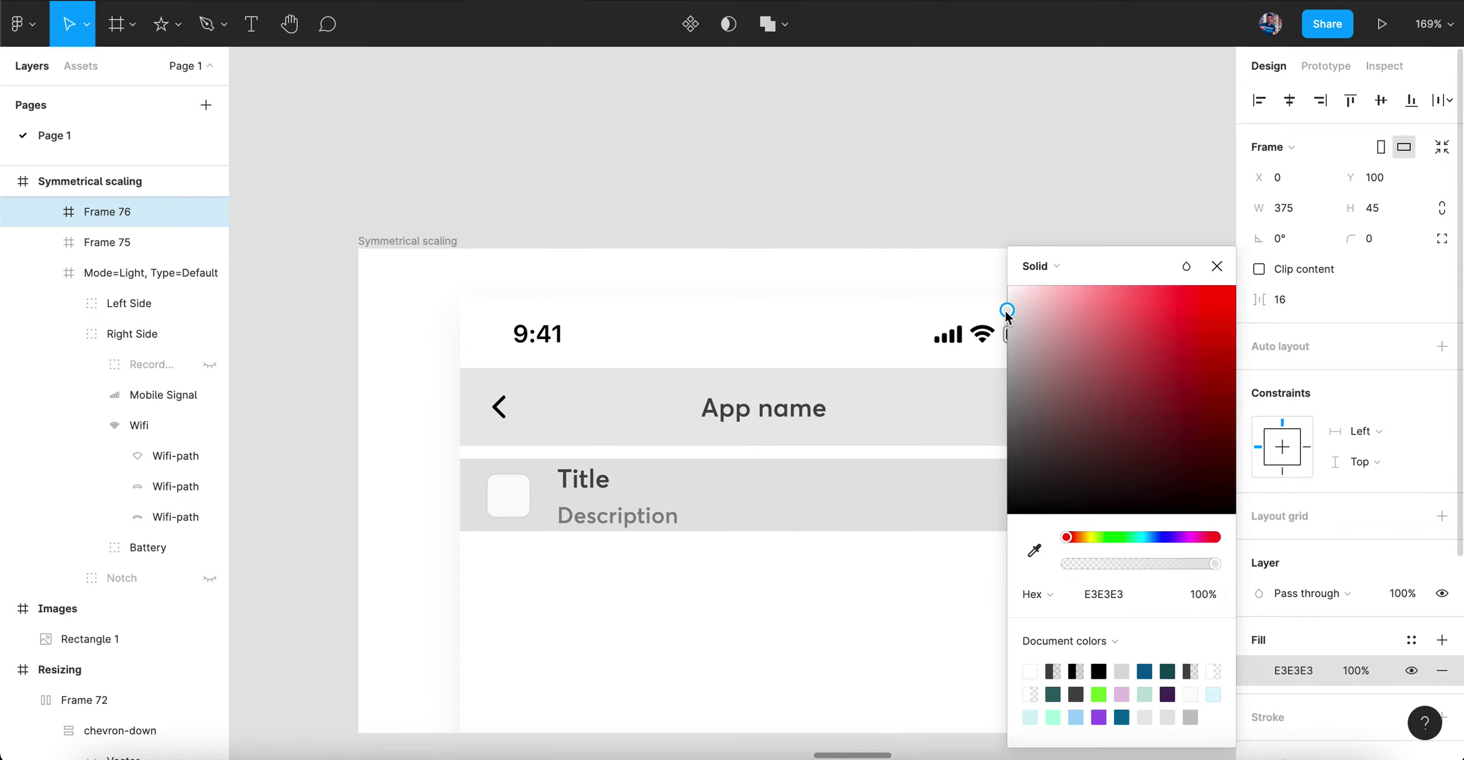
click(1217, 266)
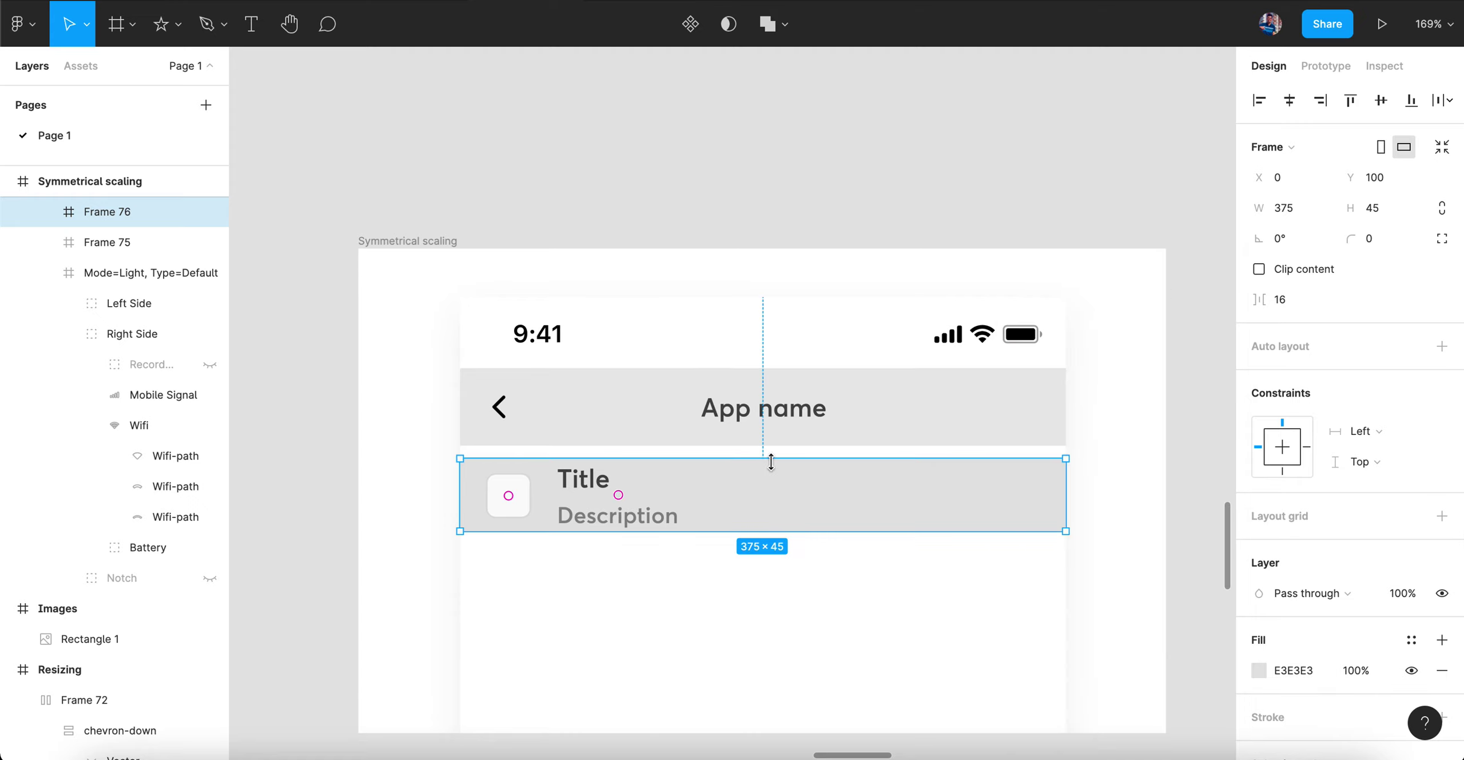
drag(771, 459, 746, 589)
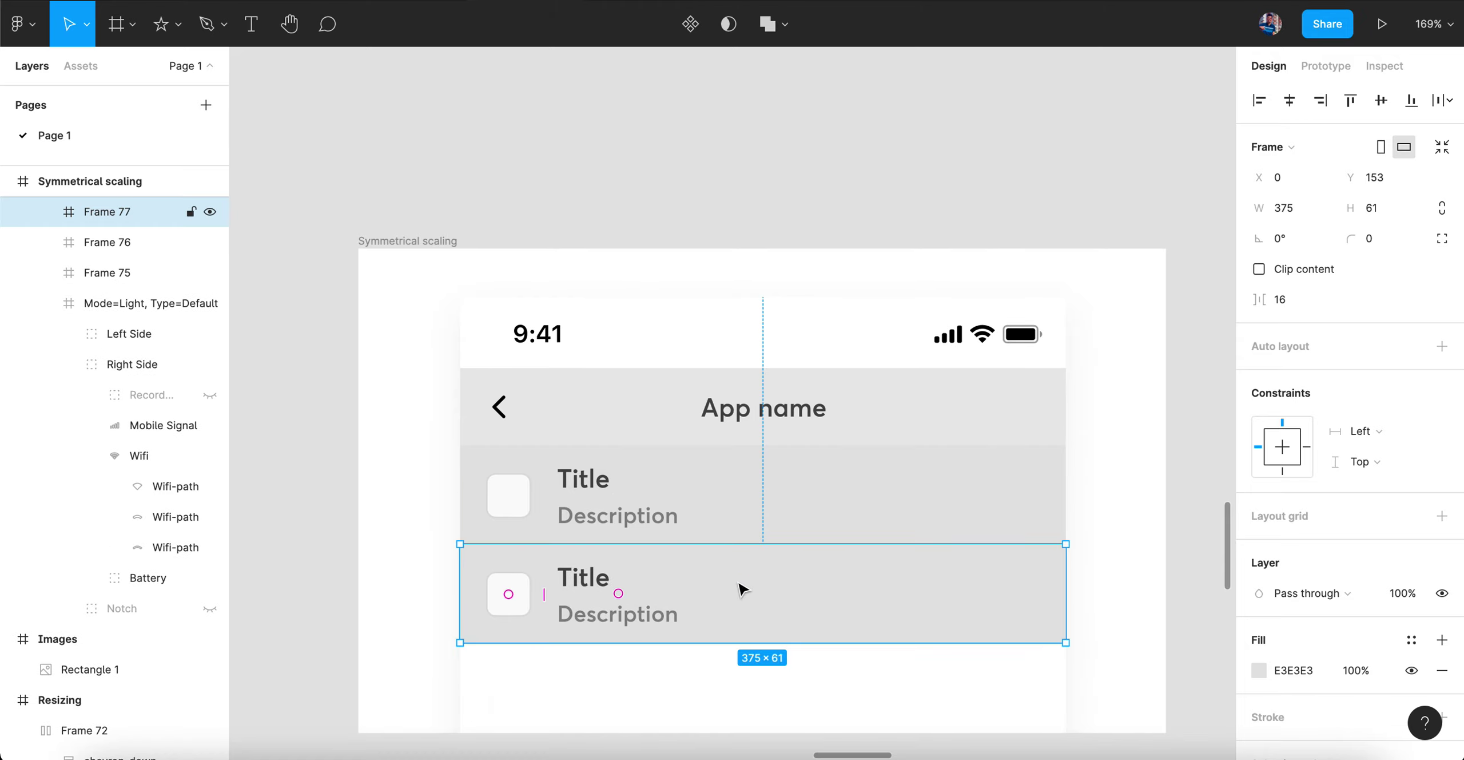
- Duplicate the row into stacked list rows and check each row's selection
key(ctrl+d)
click(435, 629)
scroll(435, 629, down, 2)
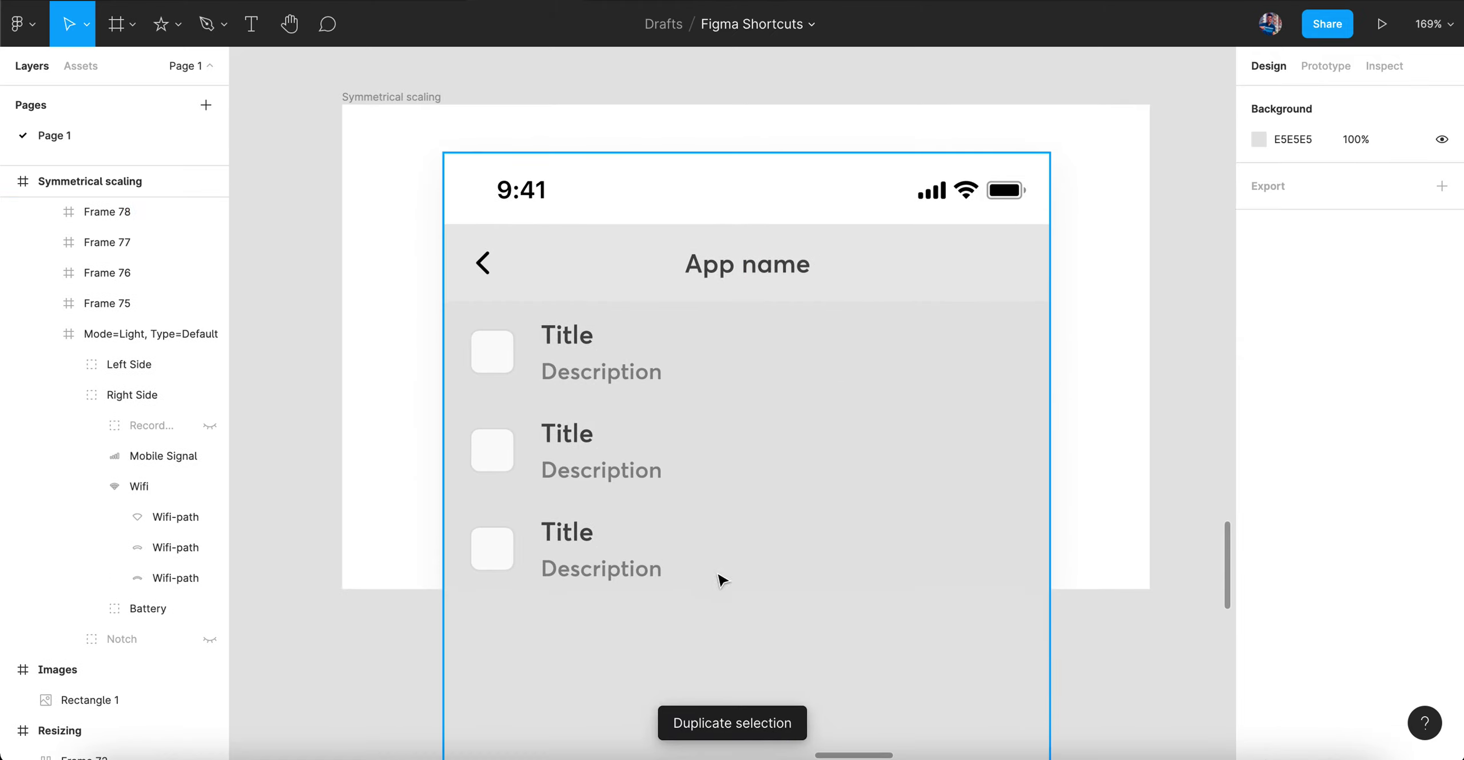
click(703, 418)
click(698, 392)
click(675, 457)
click(657, 551)
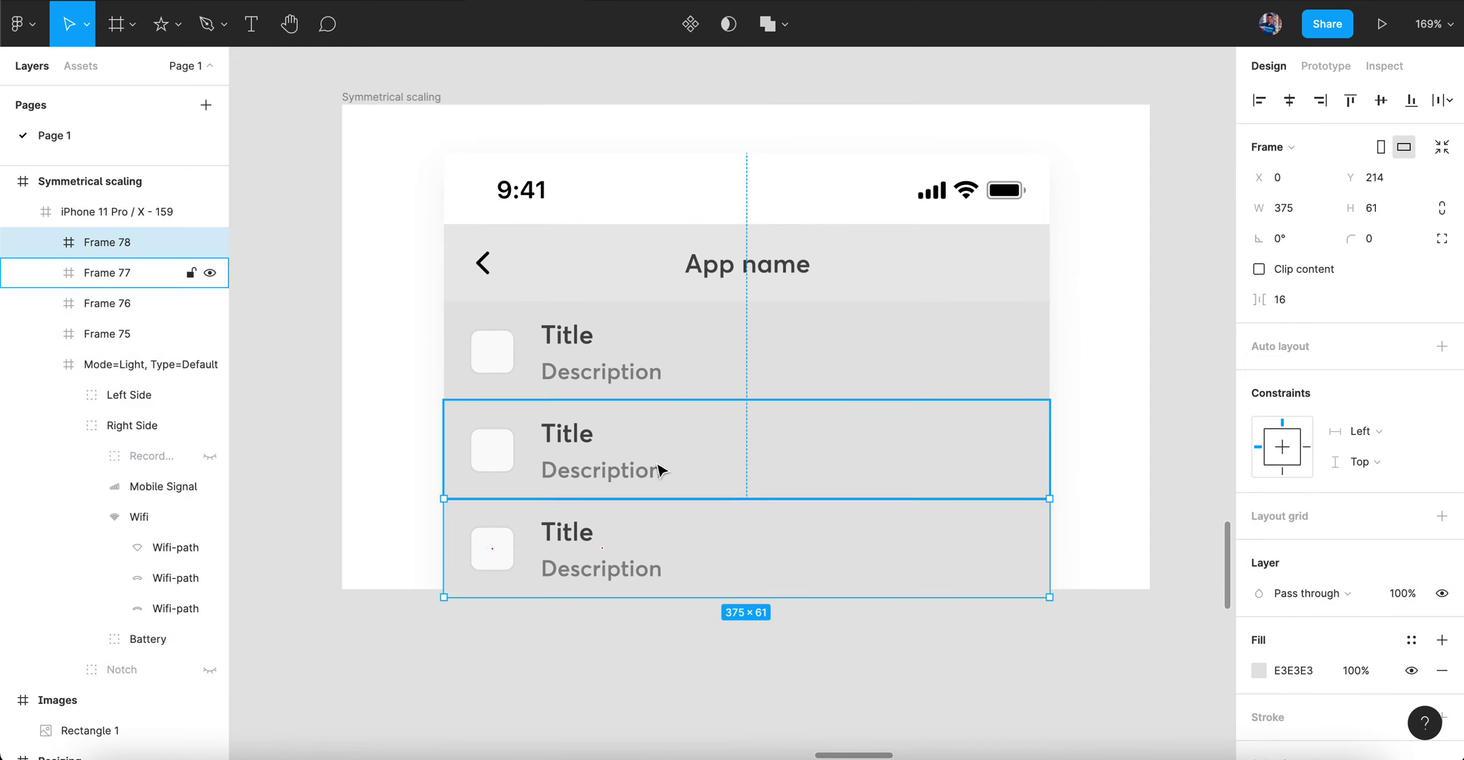
click(657, 467)
click(660, 376)
click(660, 474)
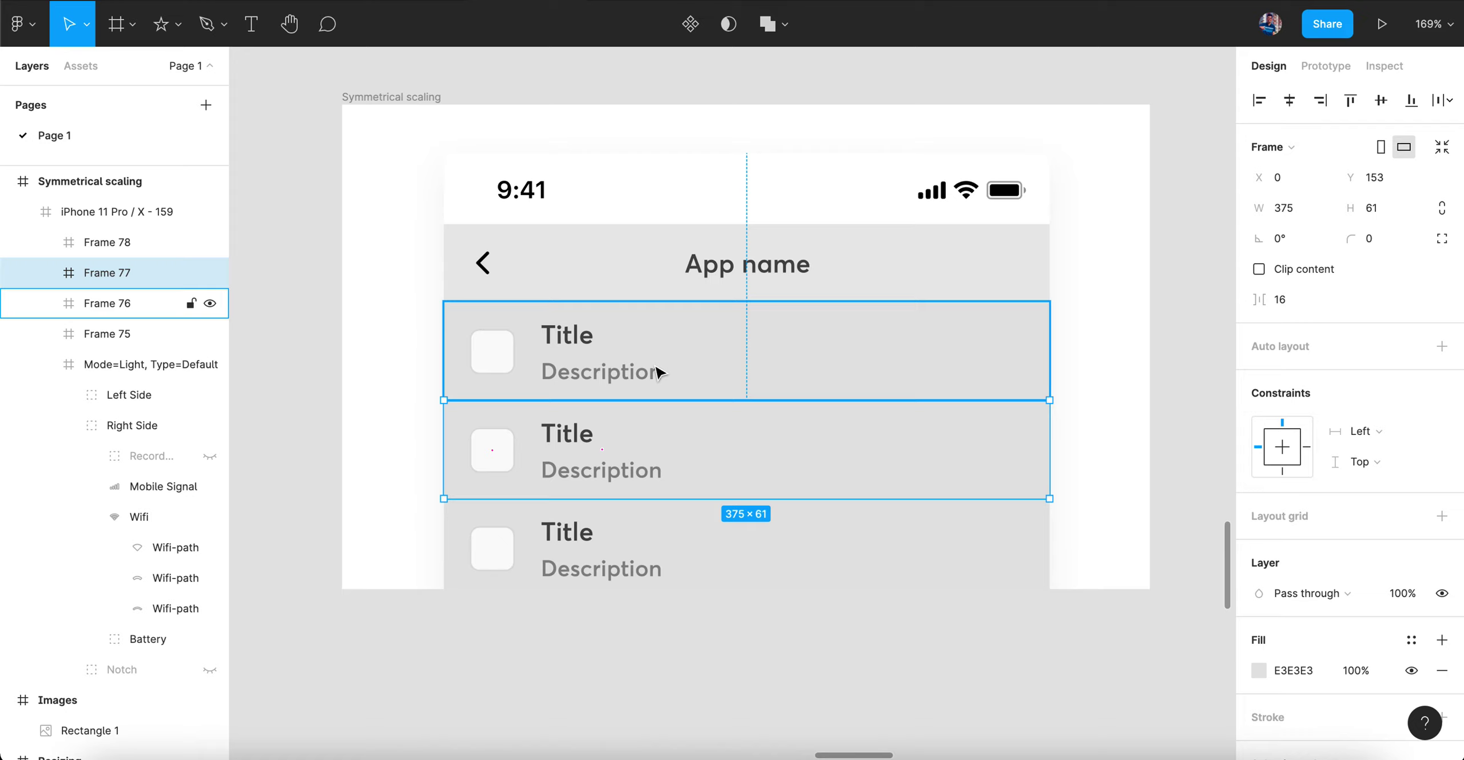
right_click(658, 371)
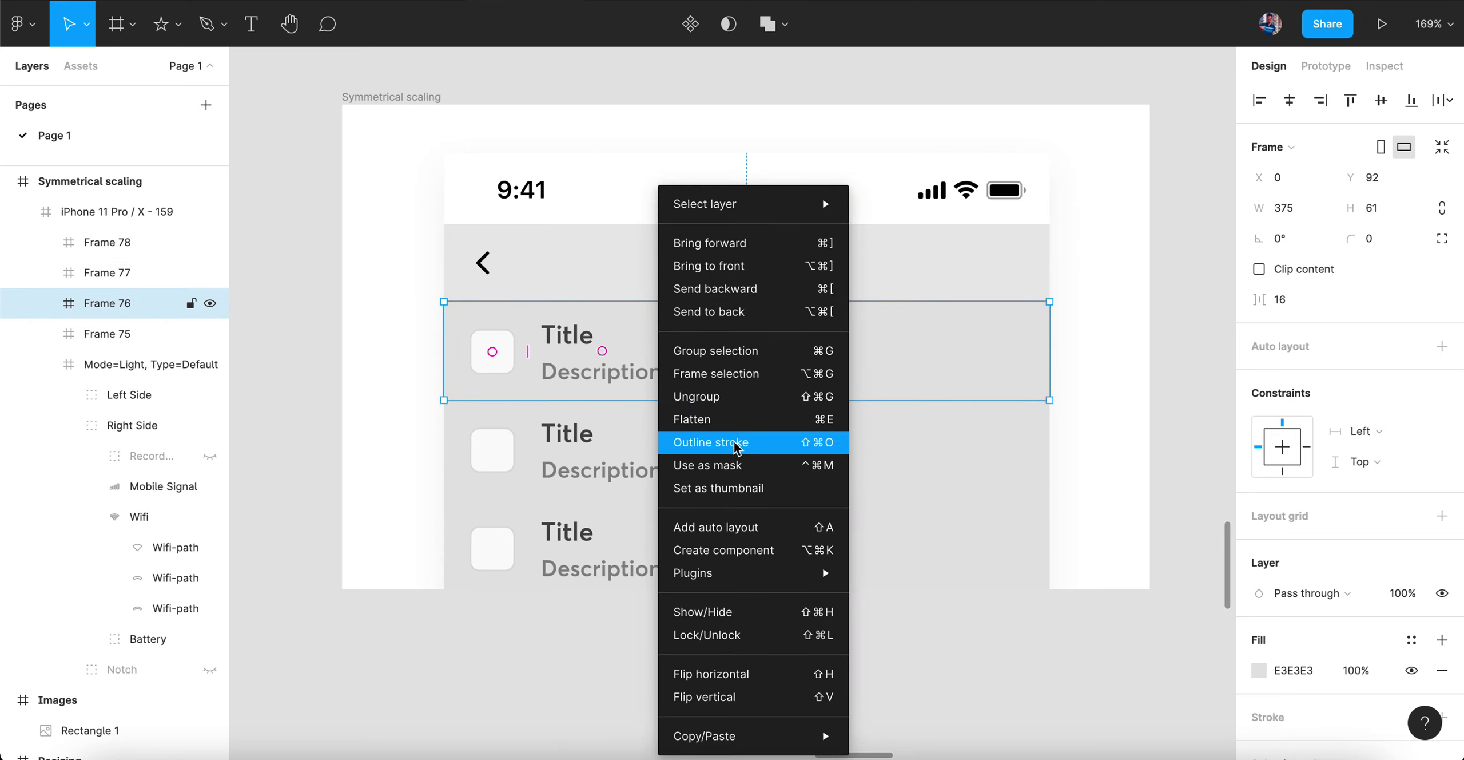
click(380, 362)
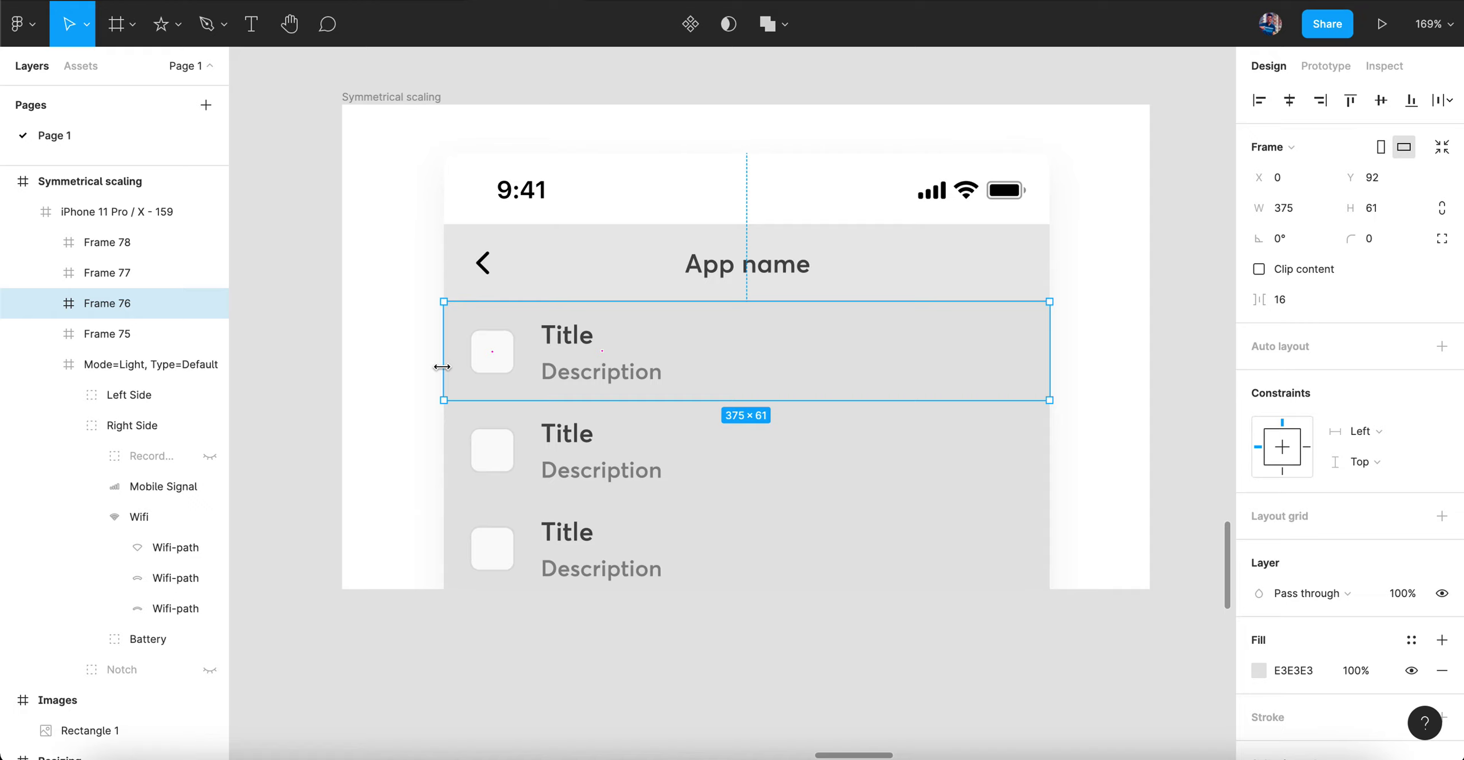
- Locate the top buttons in the Paste Properties frame and select the light cyan button
scroll(801, 170, down, 5)
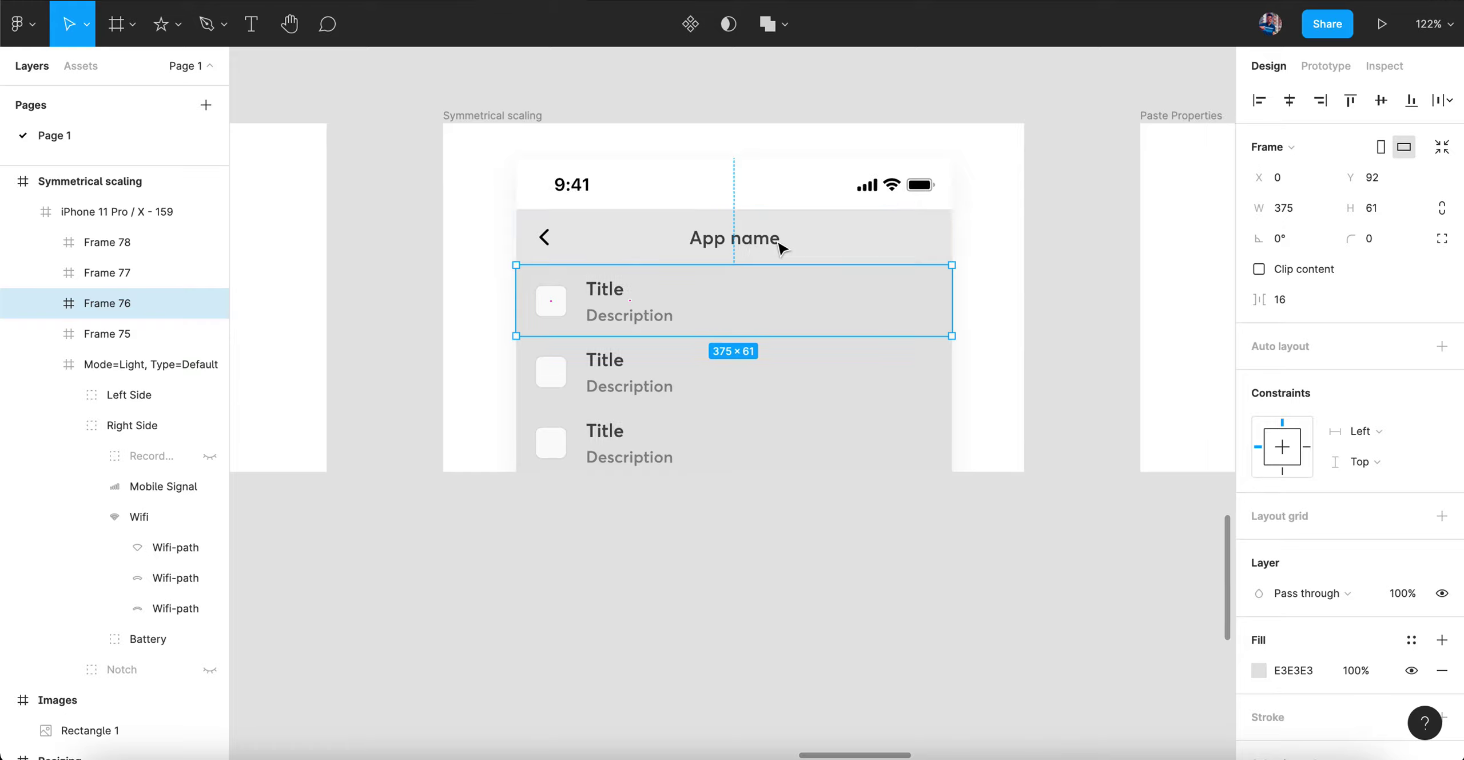
scroll(781, 246, right, 8)
scroll(781, 246, up, 3)
scroll(781, 246, right, 5)
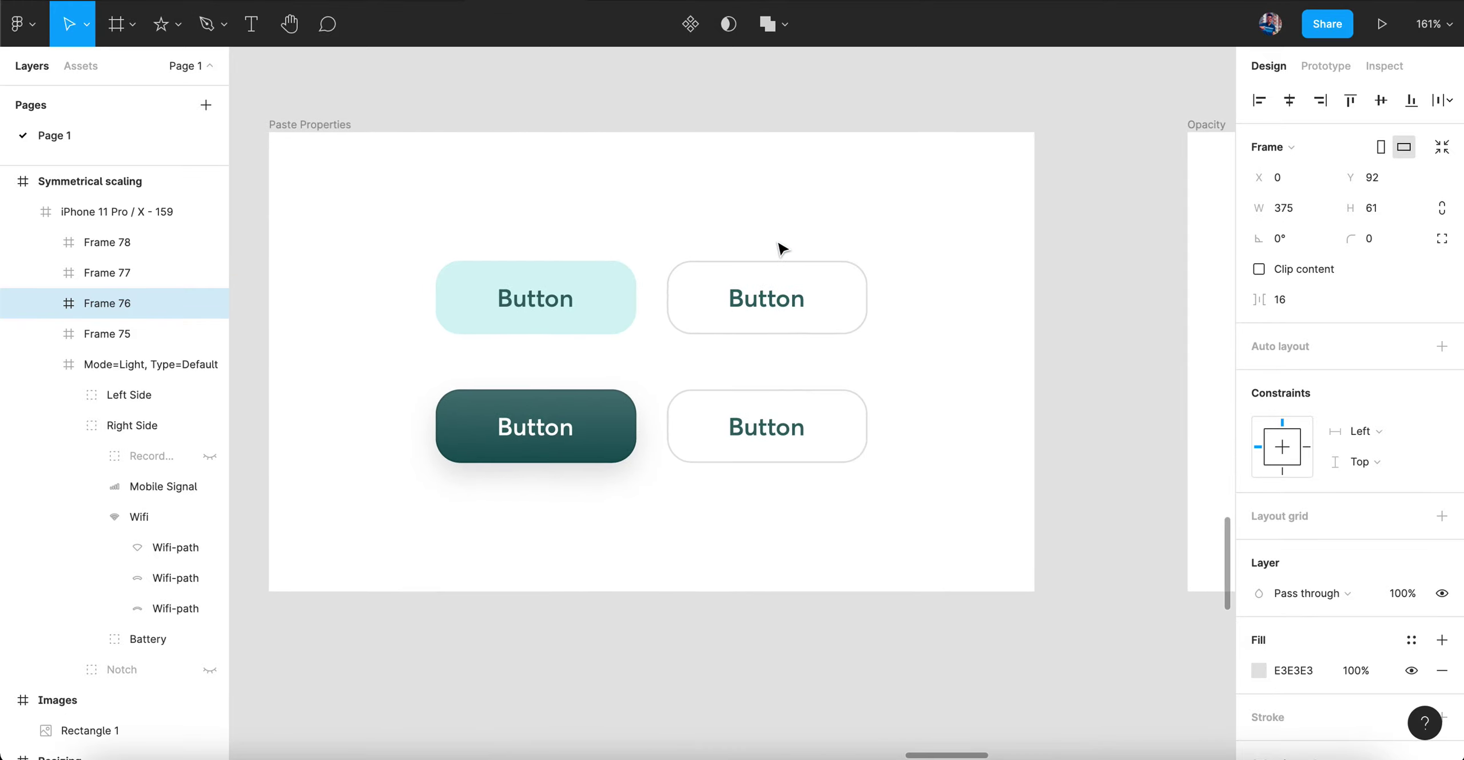
scroll(781, 246, up, 2)
scroll(781, 247, left, 2)
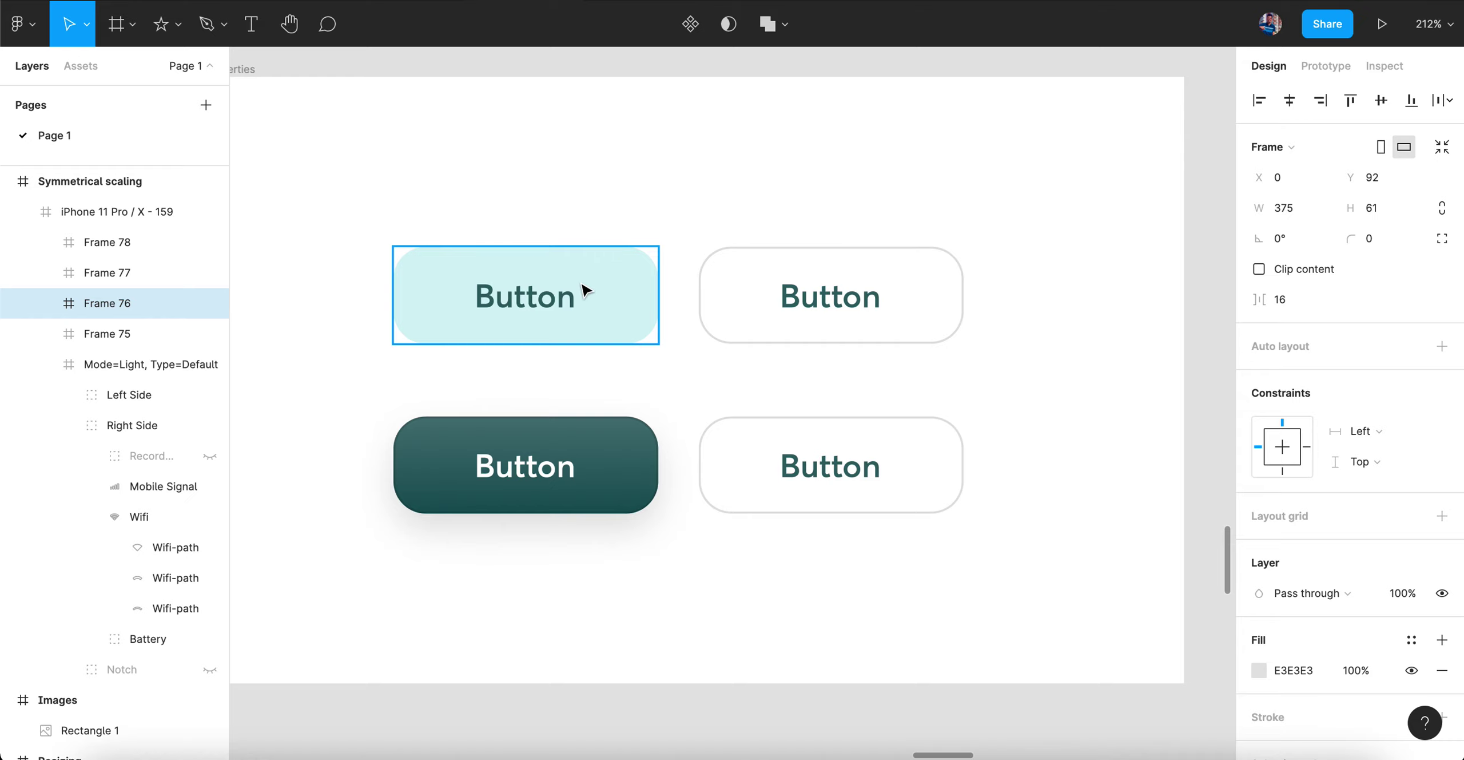
click(804, 293)
click(657, 278)
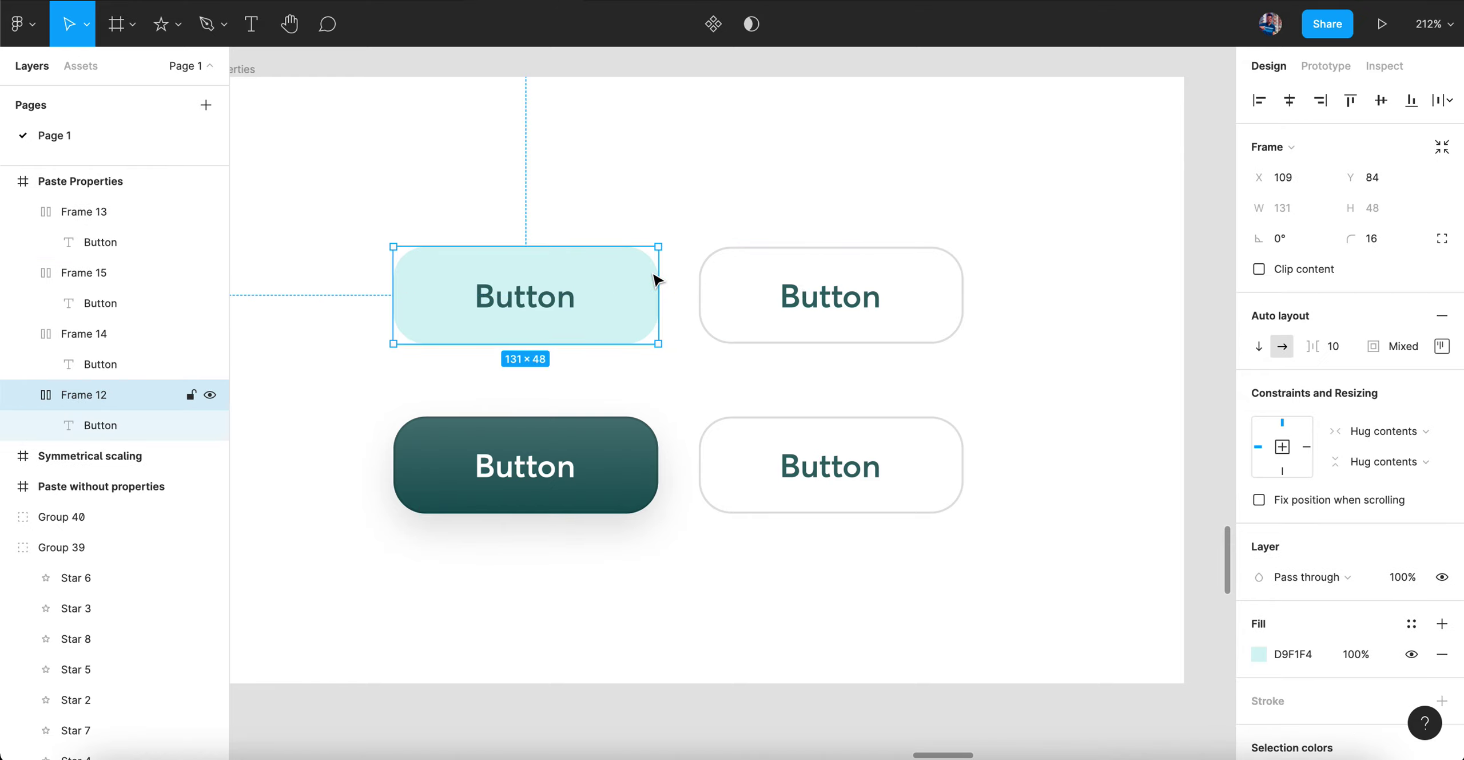
scroll(657, 278, up, 3)
click(724, 277)
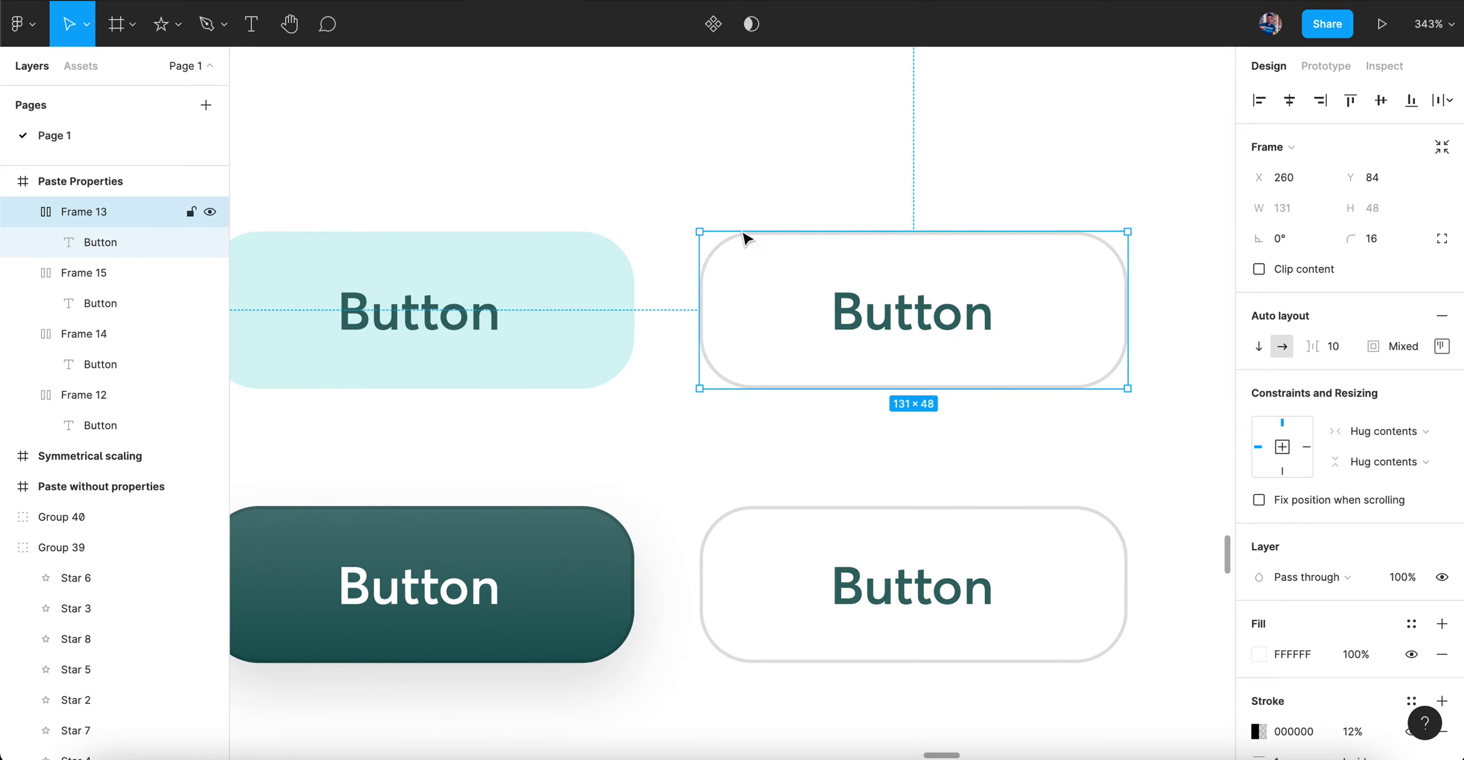
click(595, 309)
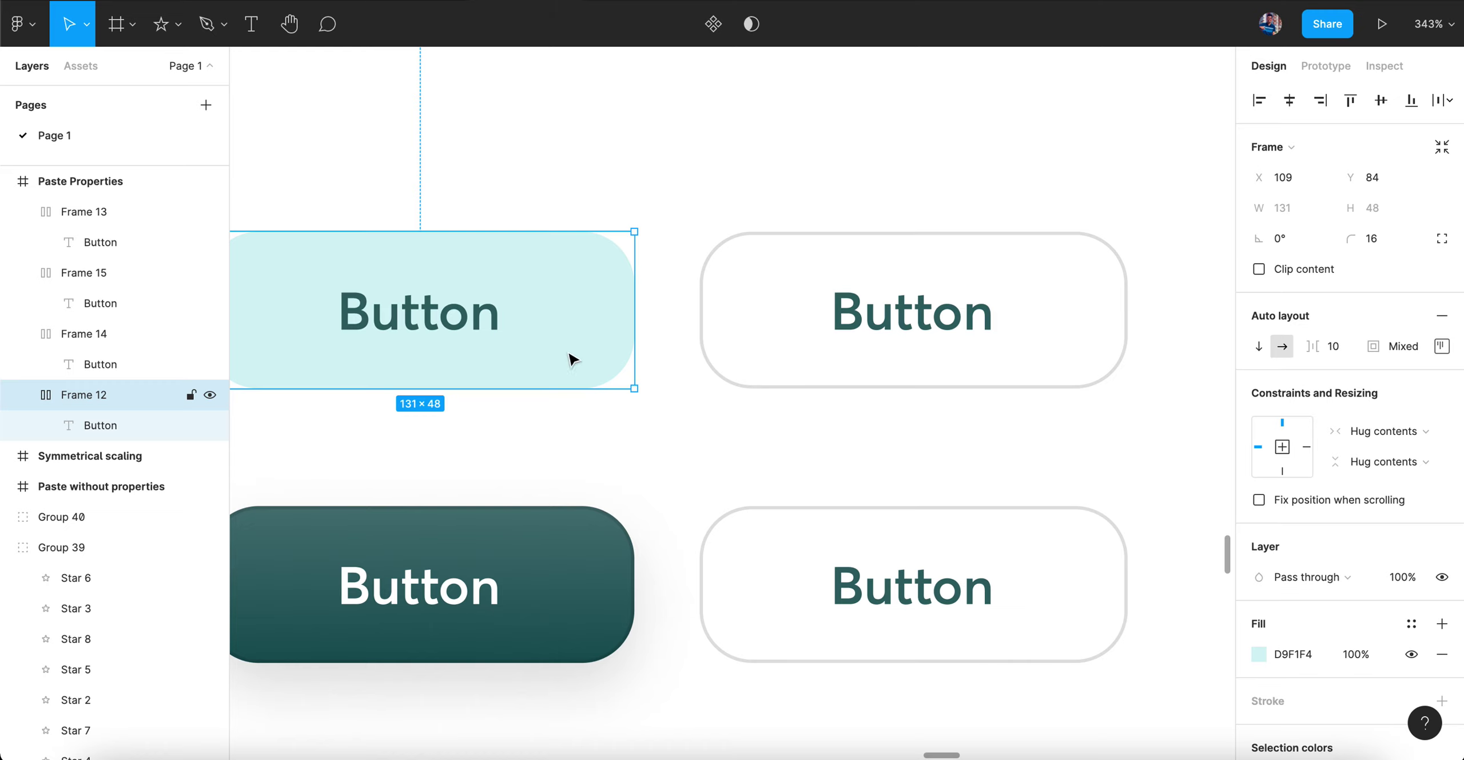
scroll(568, 297, down, 2)
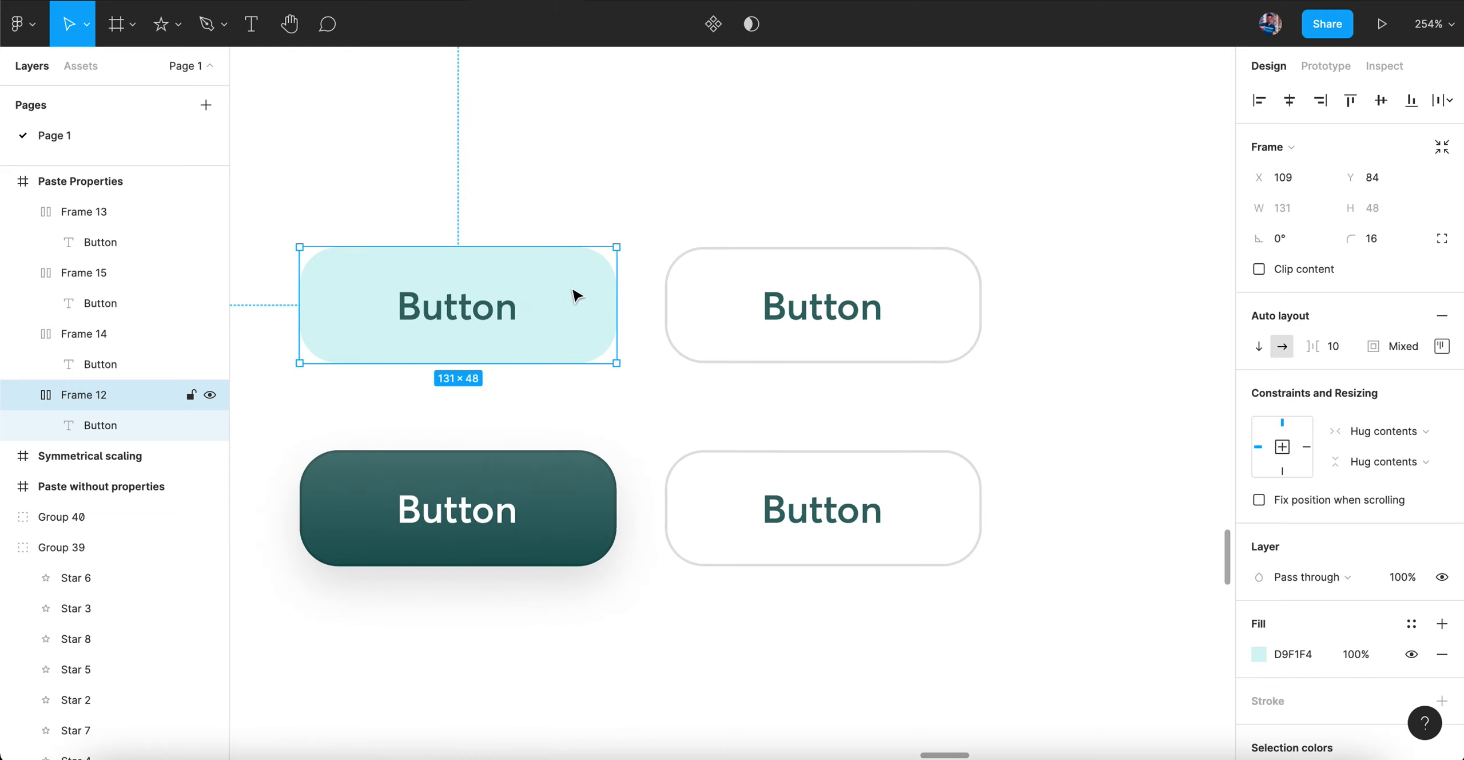
- Copy the cyan button's properties and paste them onto the top-right white button
right_click(573, 291)
mouse_move(613, 737)
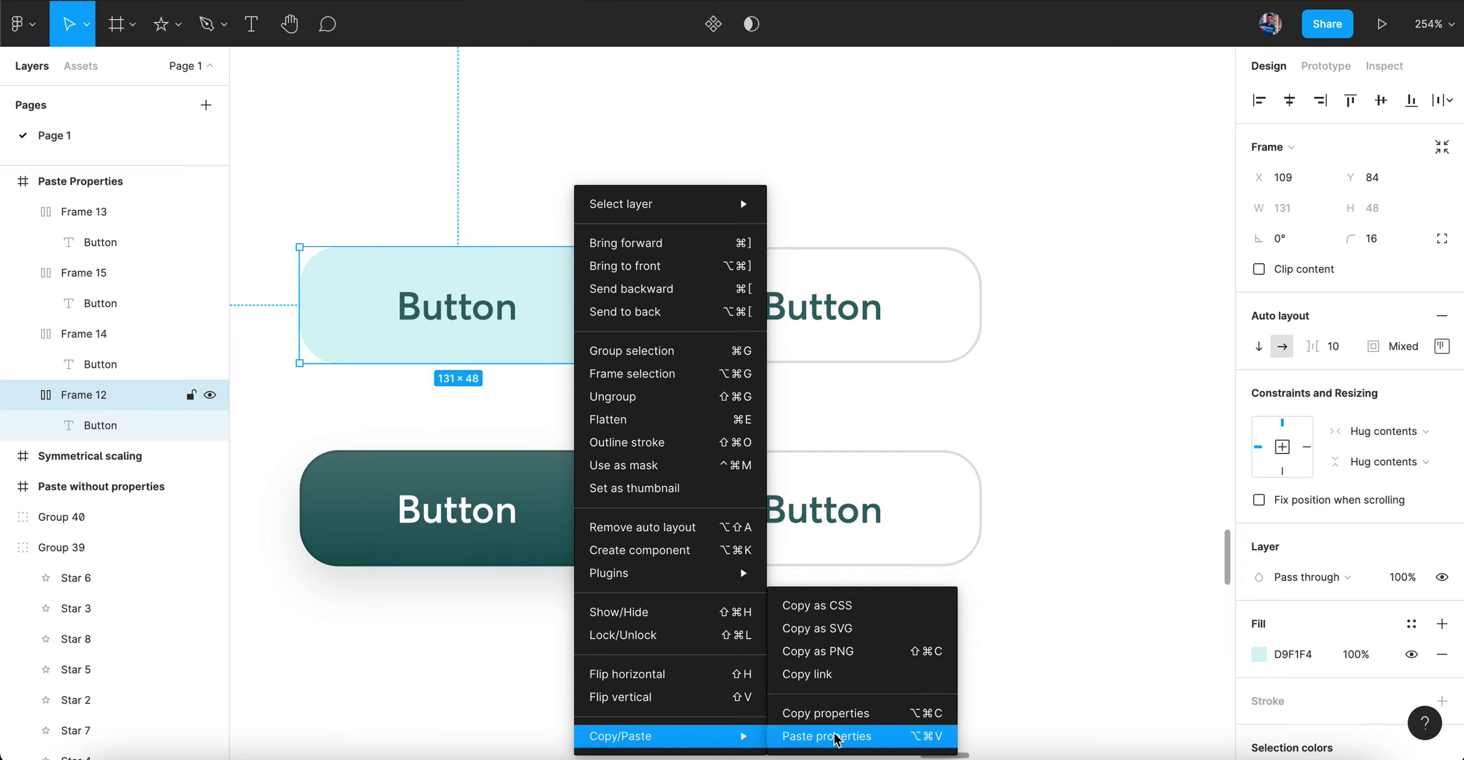
click(1089, 552)
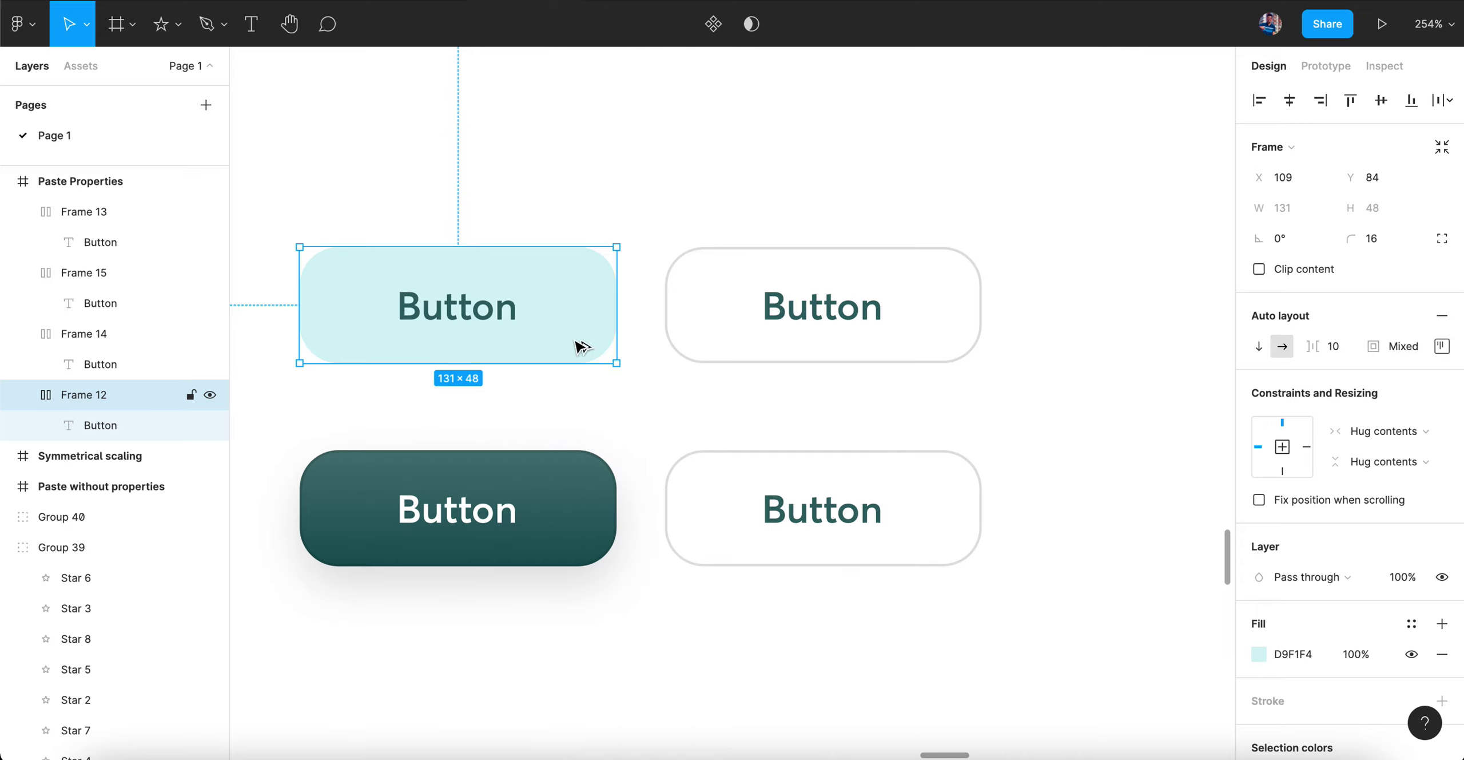
click(774, 316)
key(super+alt+v)
click(1139, 287)
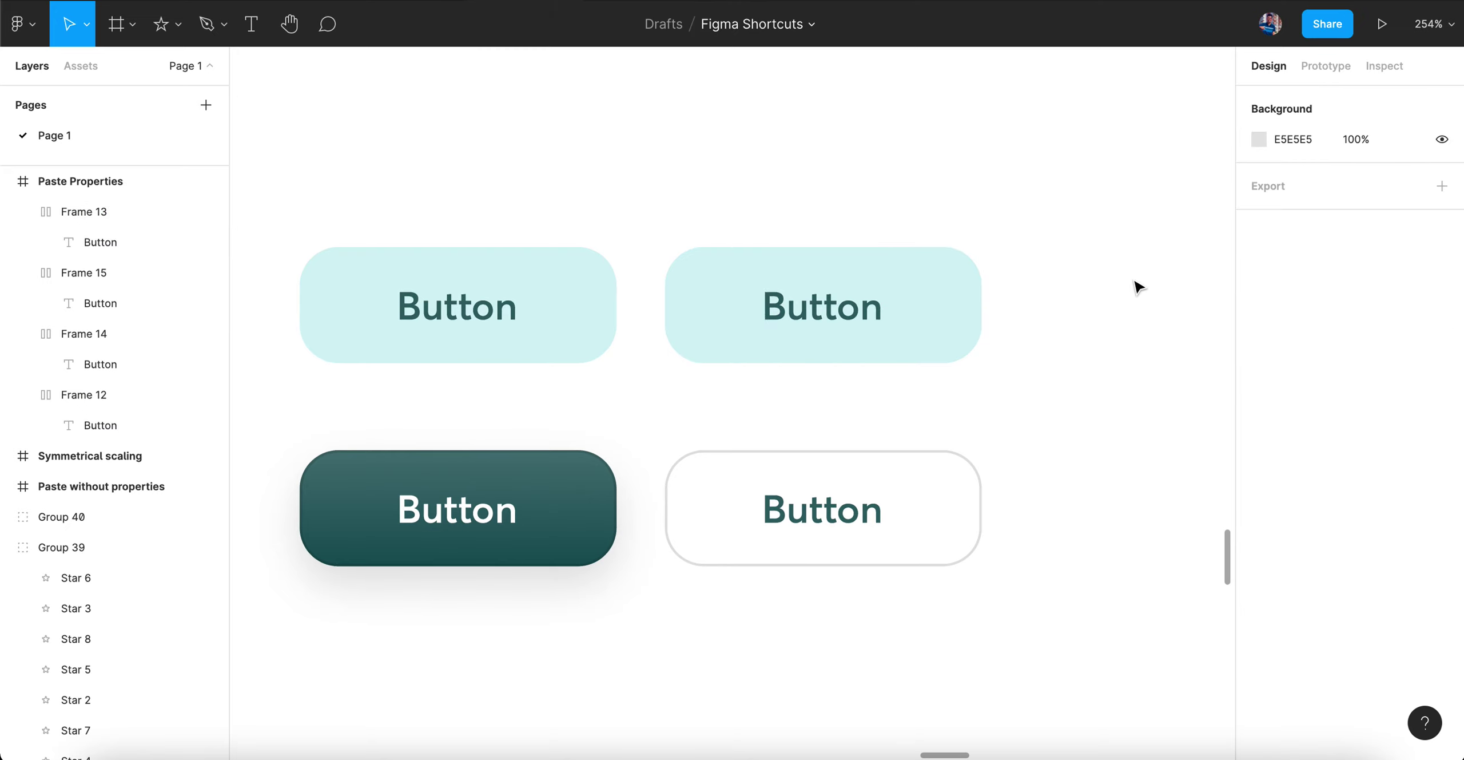
- Select the dark teal button and inspect its drop shadow settings
click(744, 490)
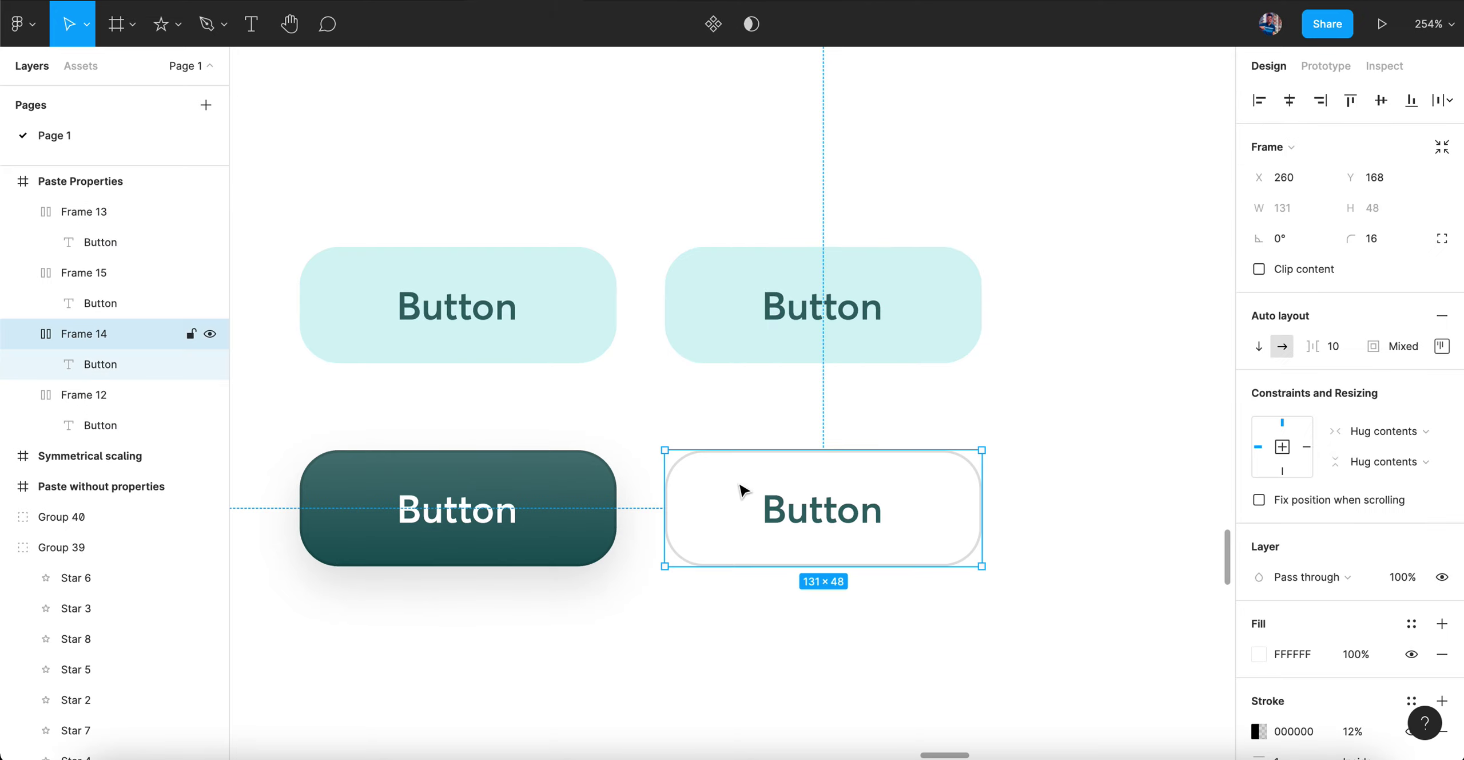
scroll(1282, 668, down, 5)
scroll(1281, 668, down, 1)
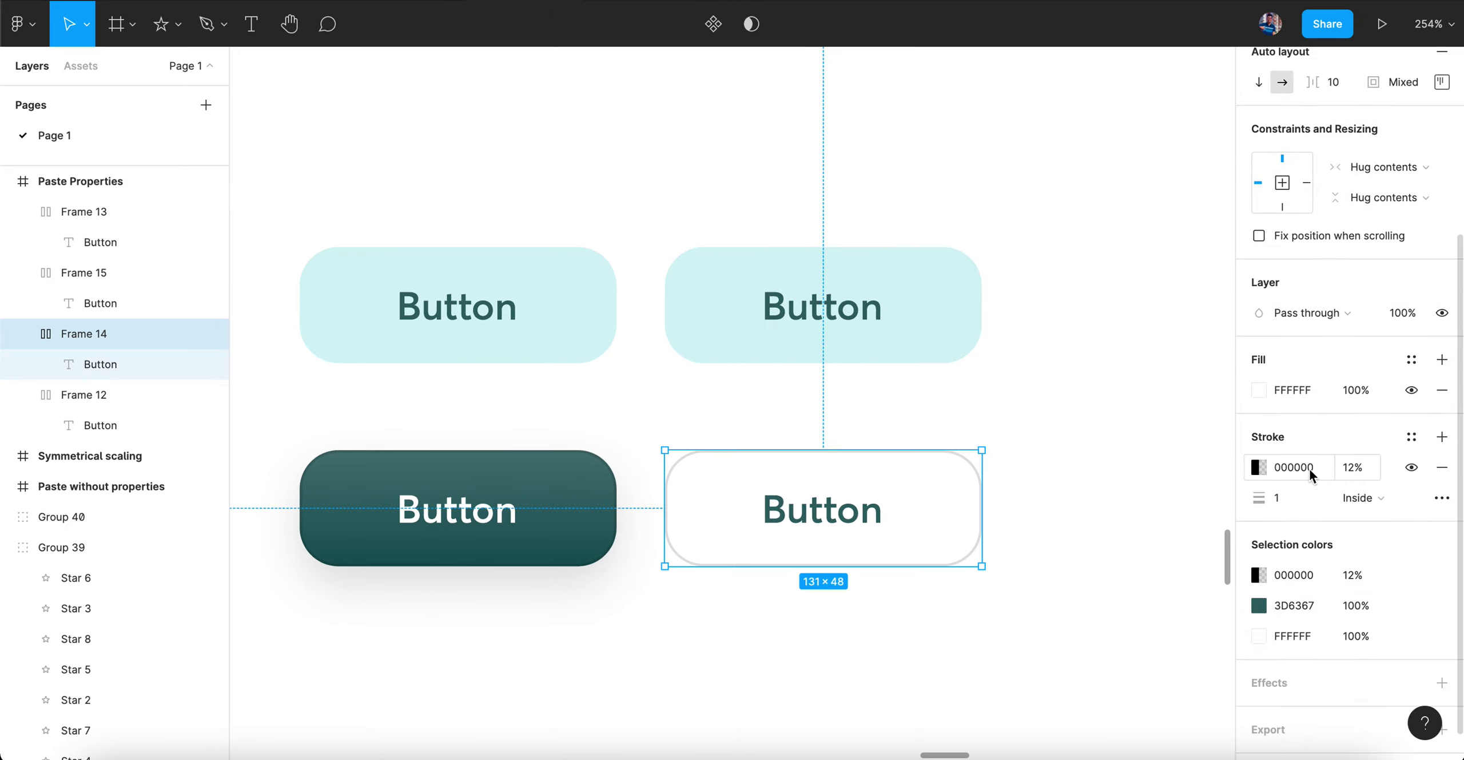
click(1108, 363)
click(516, 317)
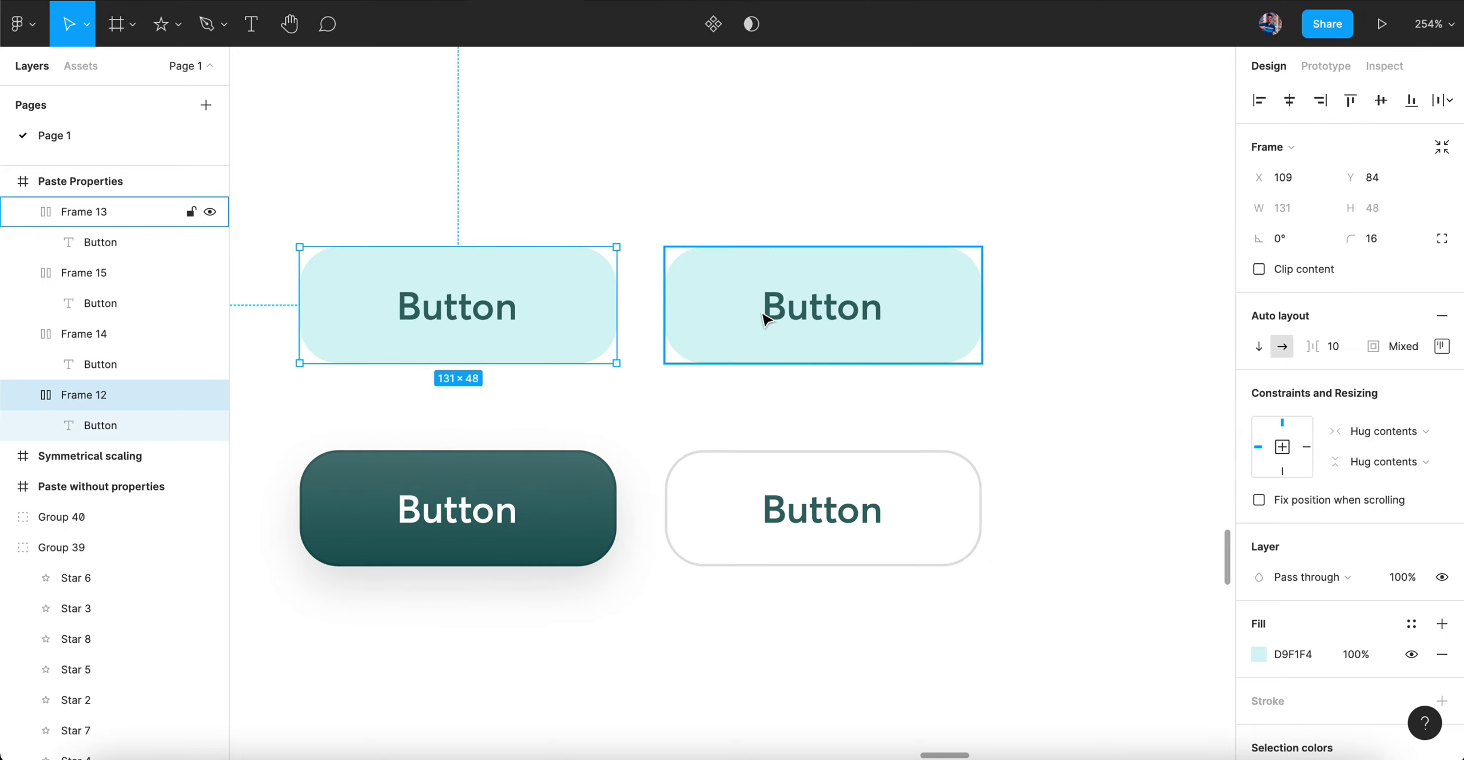
click(549, 508)
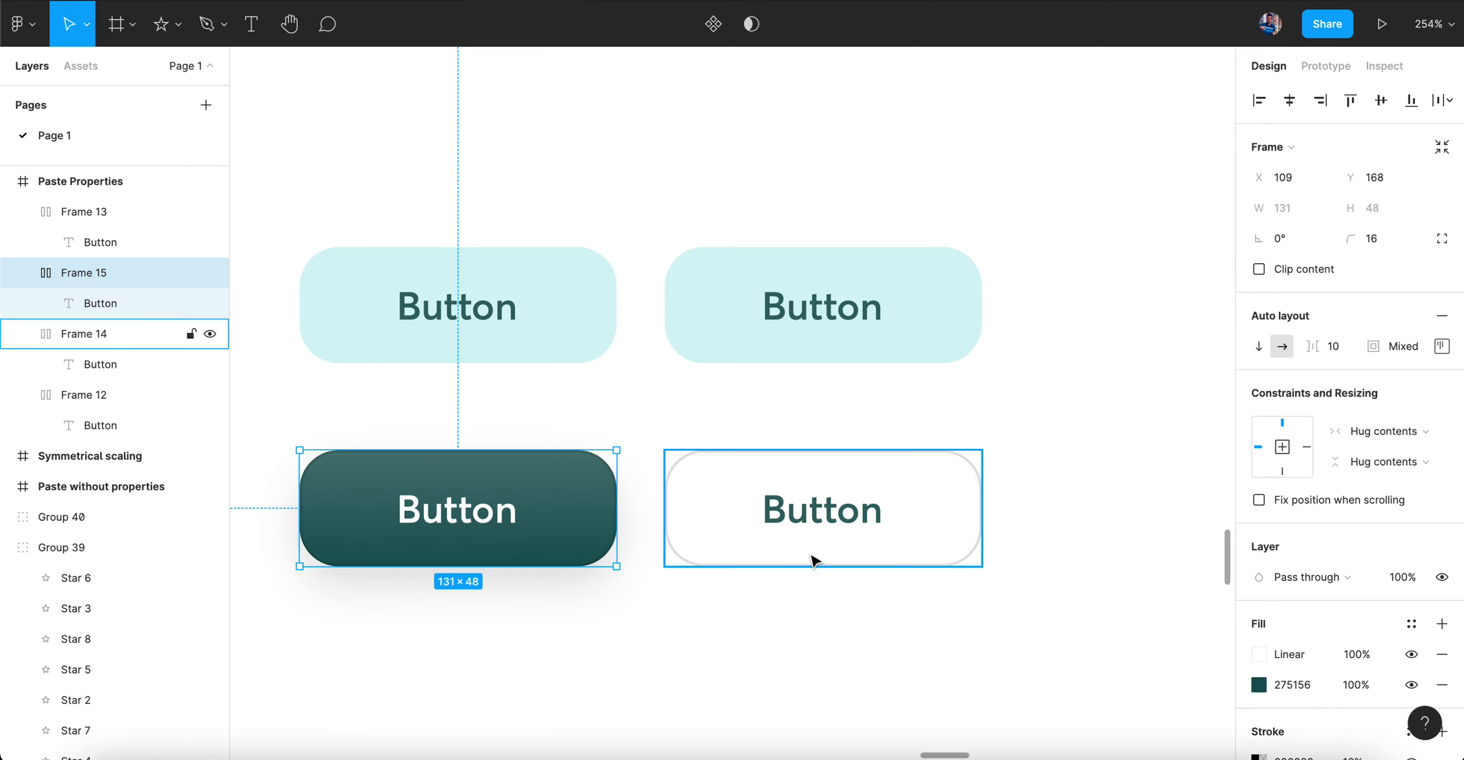
scroll(1396, 601, down, 10)
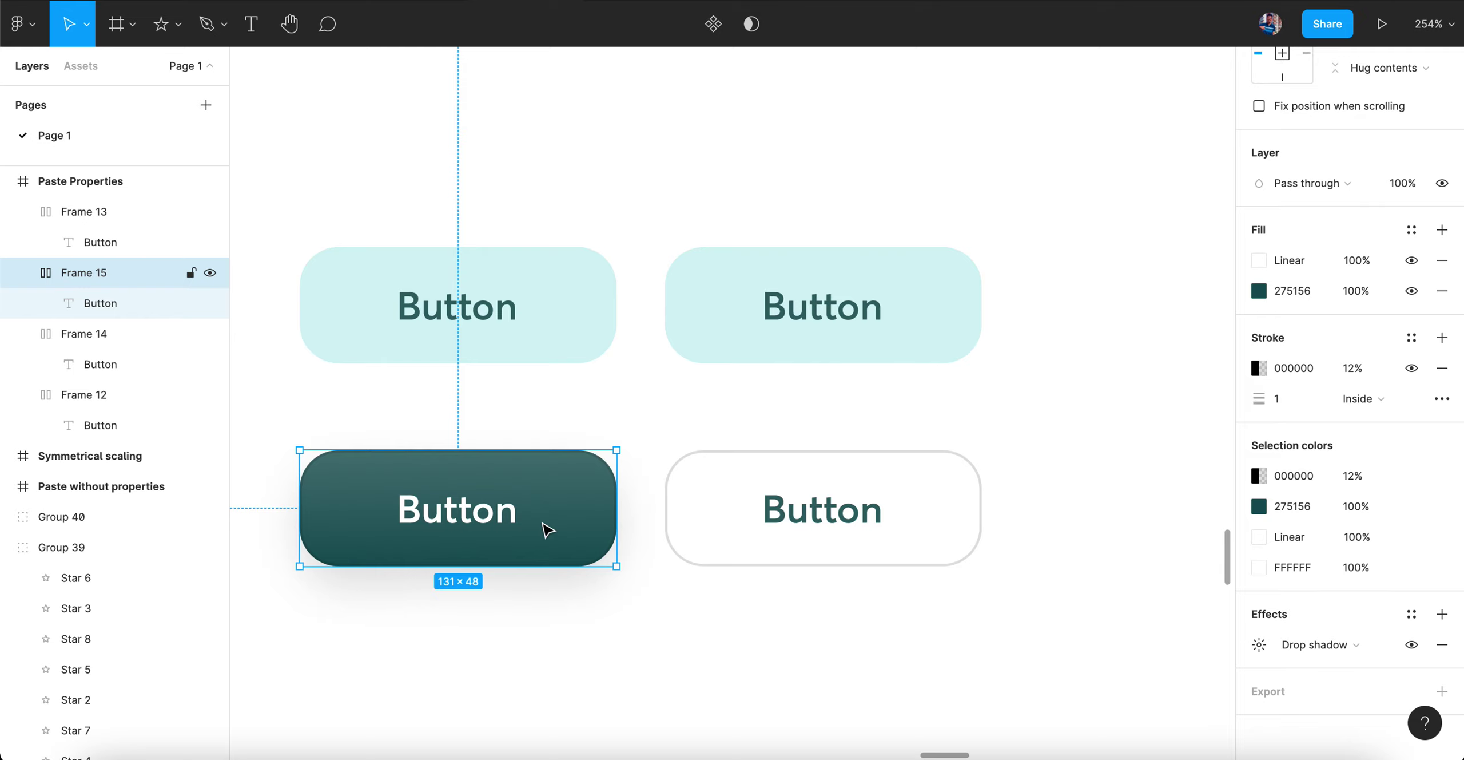
click(1259, 645)
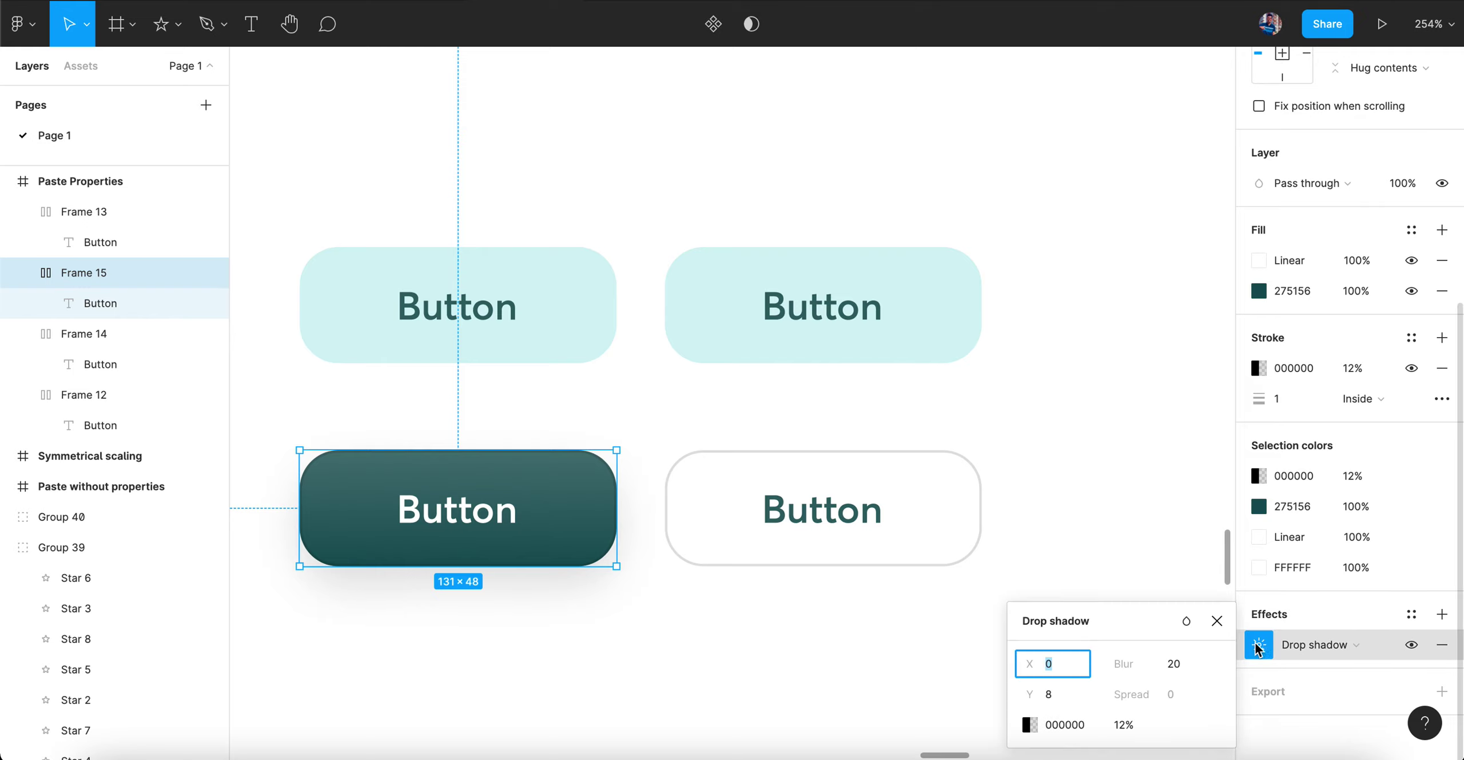
- Try adding a new drop shadow to the outlined button, then remove it
click(904, 501)
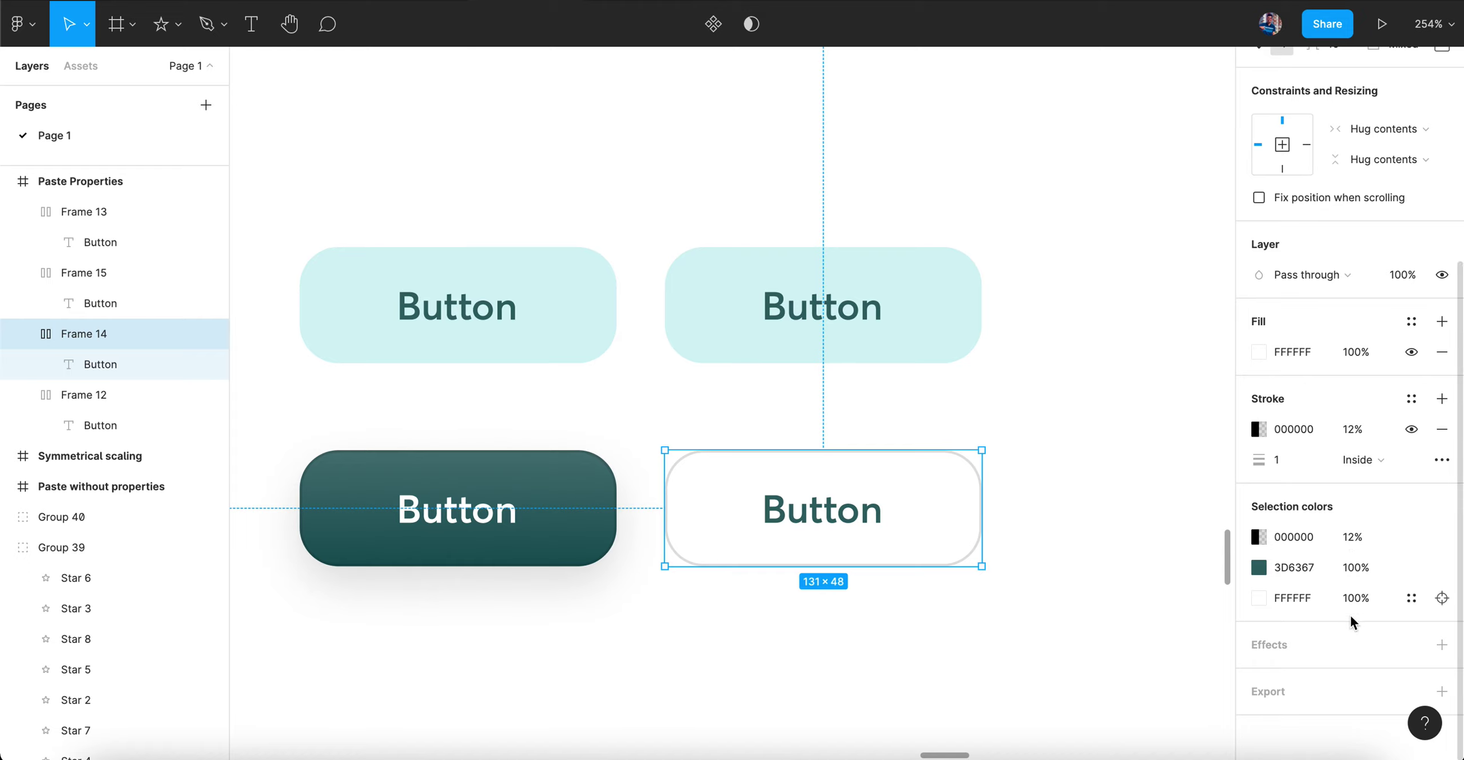
click(1440, 644)
click(1259, 676)
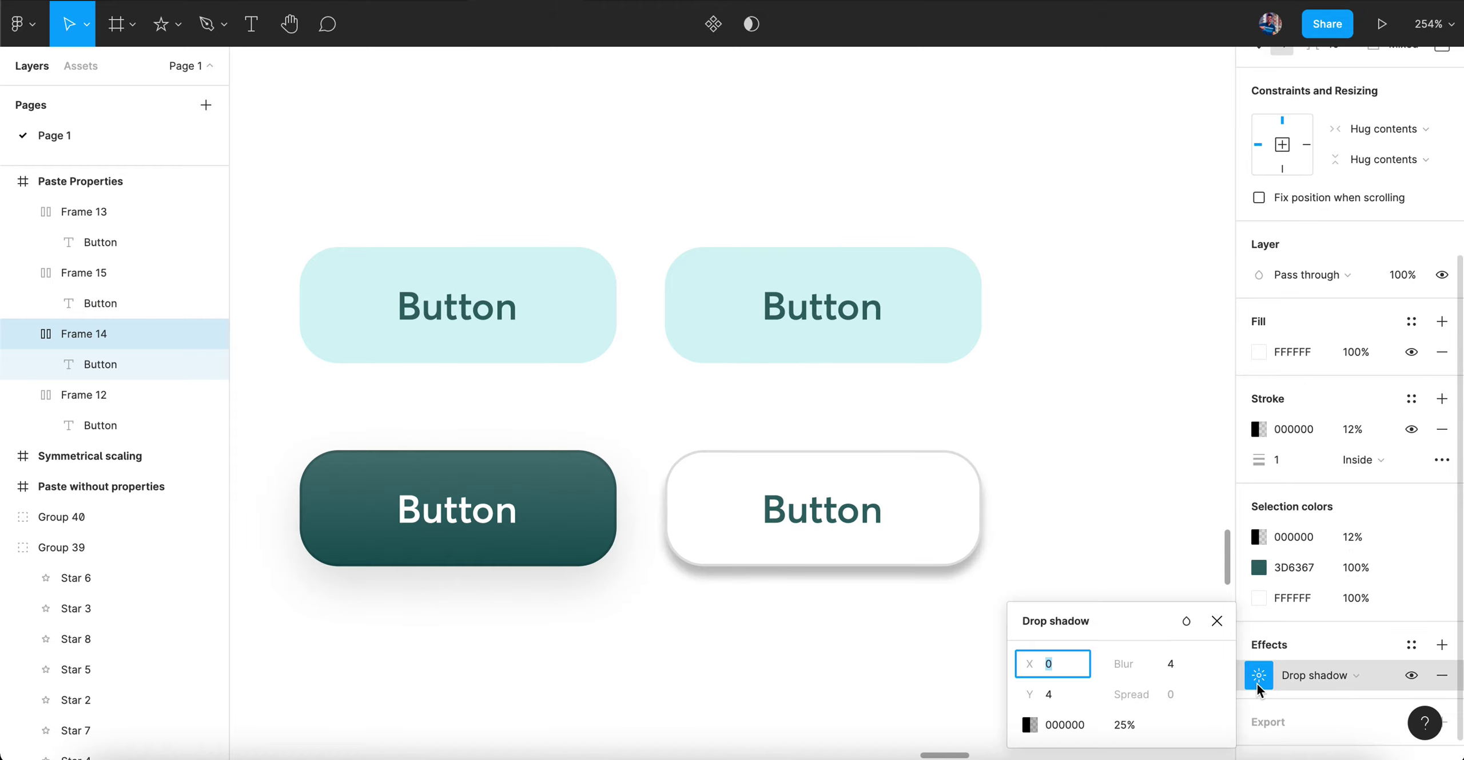
click(1442, 675)
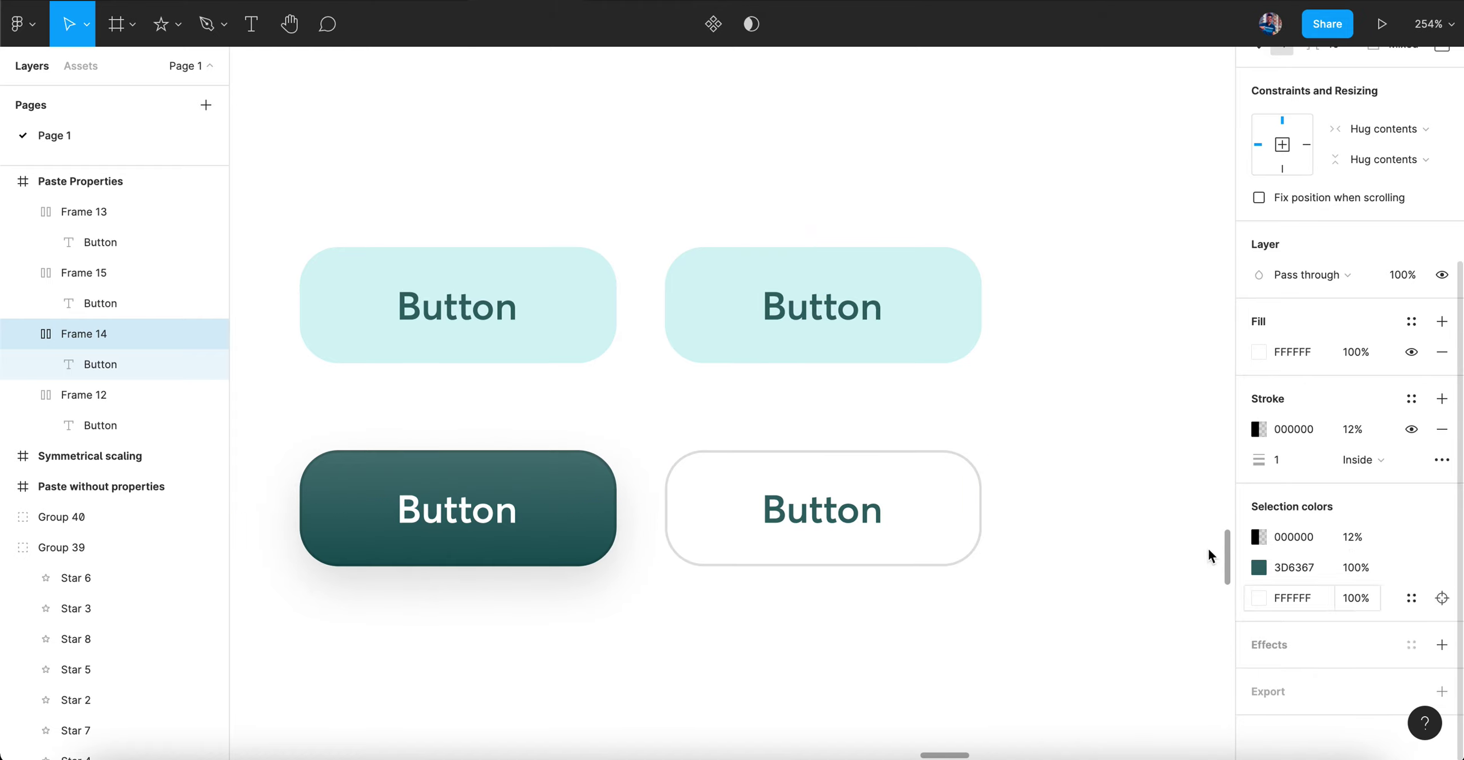
- Copy the dark button's drop shadow (Y 8, blur 20, 12% black) onto the outlined button
click(506, 529)
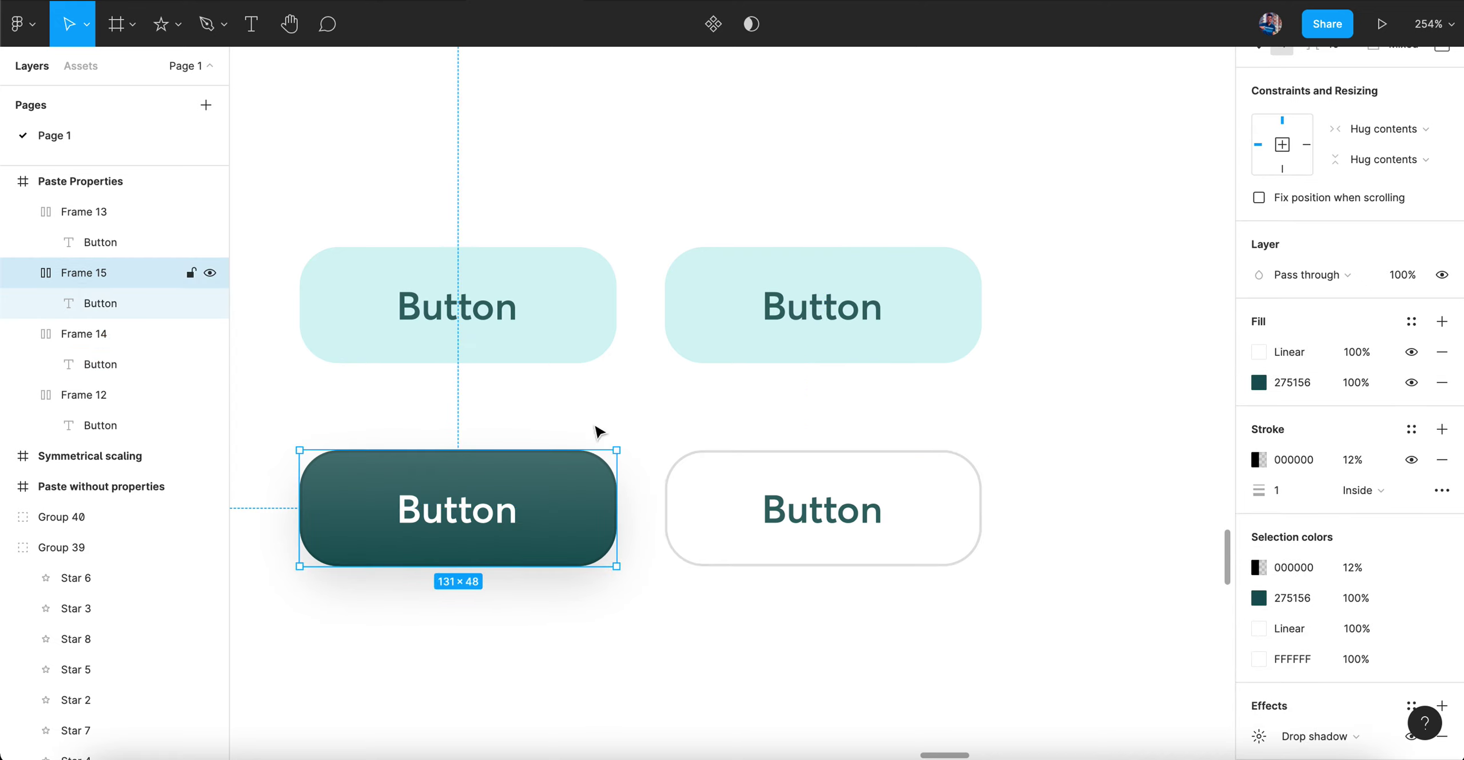
scroll(1292, 567, down, 3)
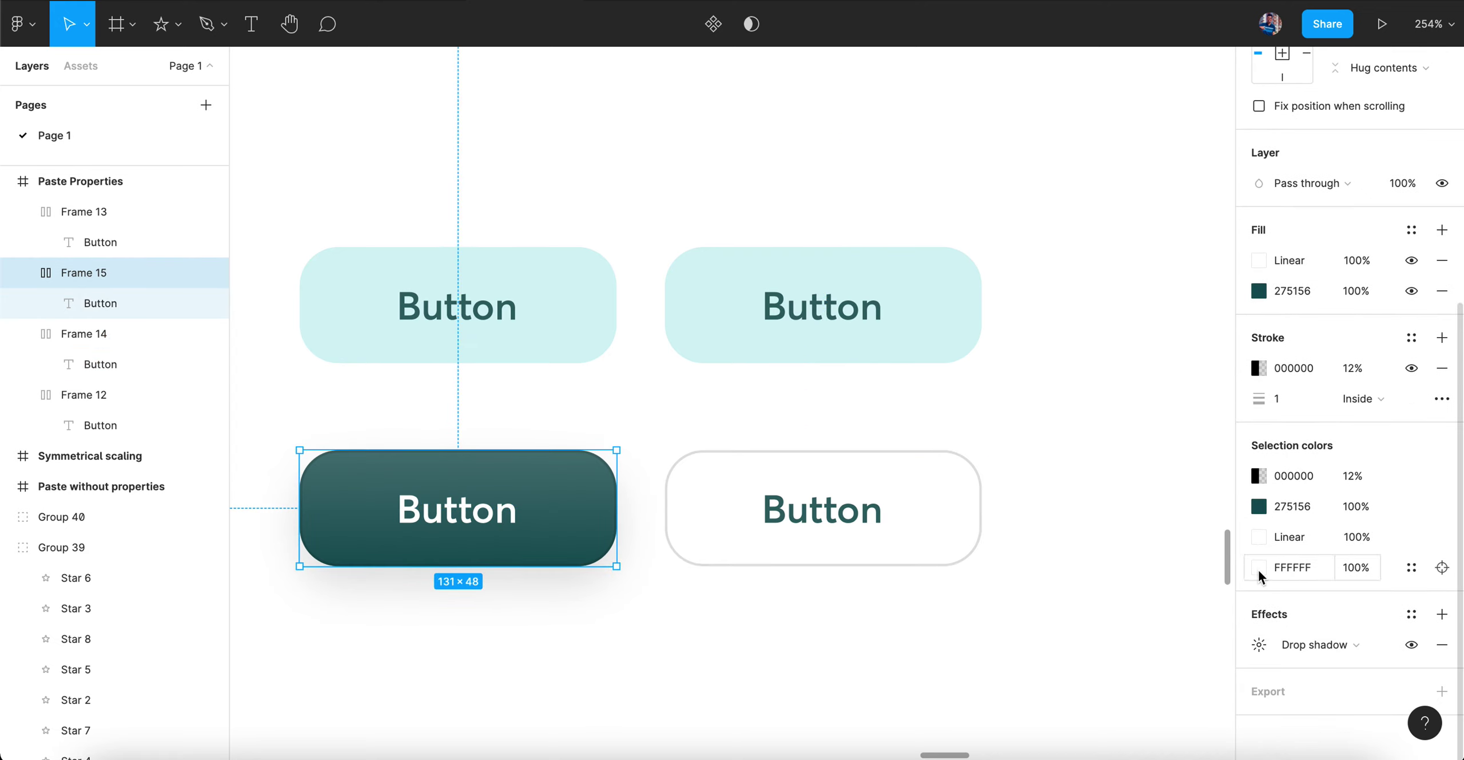
click(1241, 643)
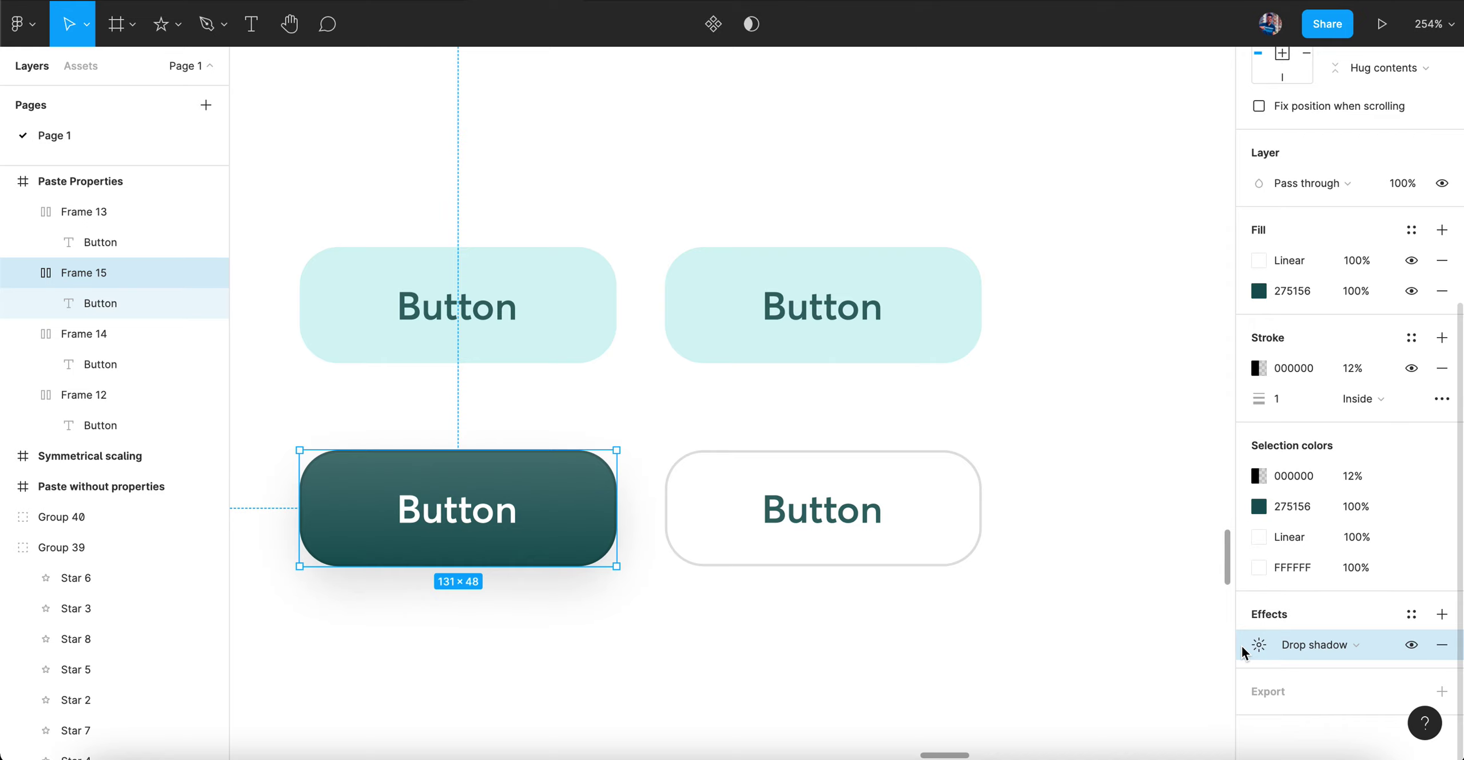
click(916, 531)
key(ctrl+v)
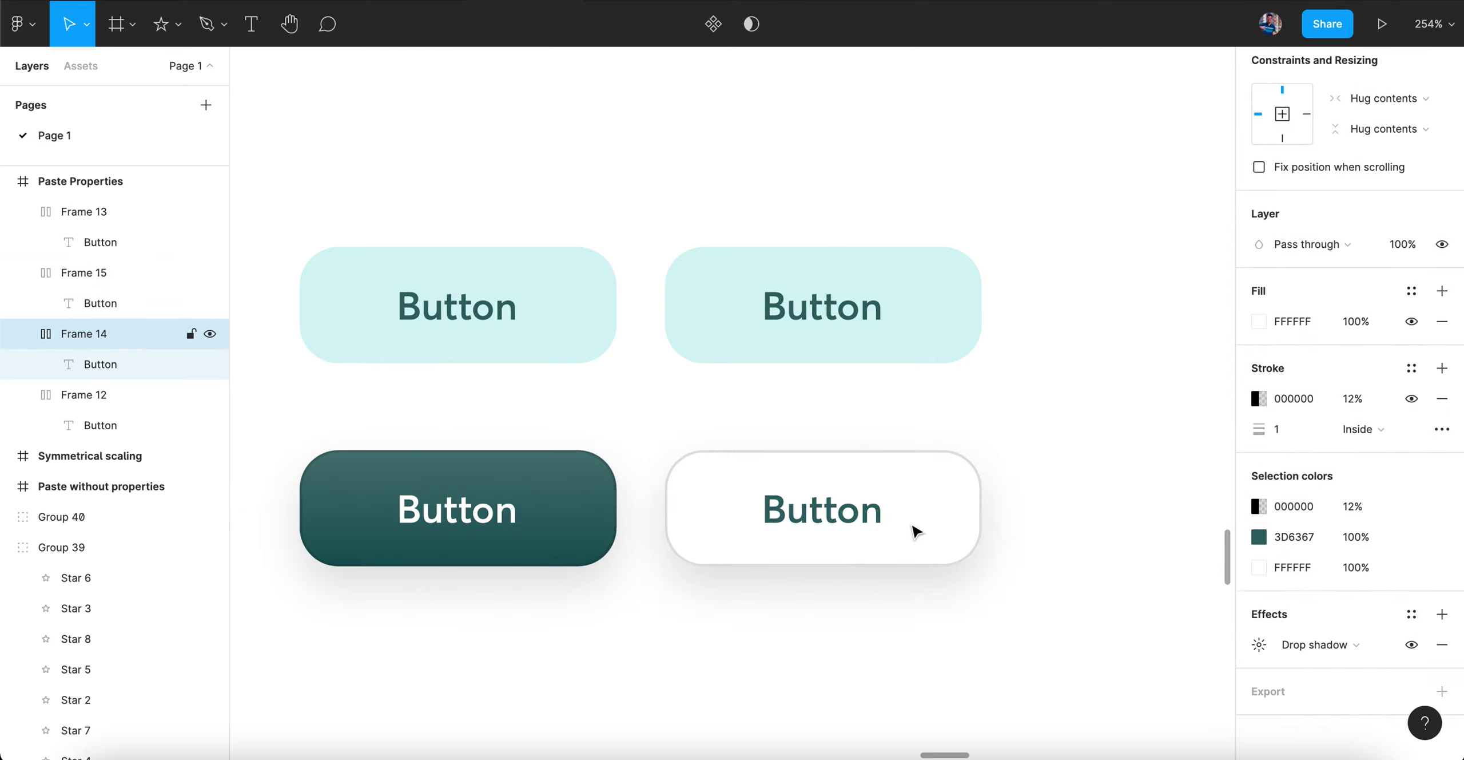
click(1257, 649)
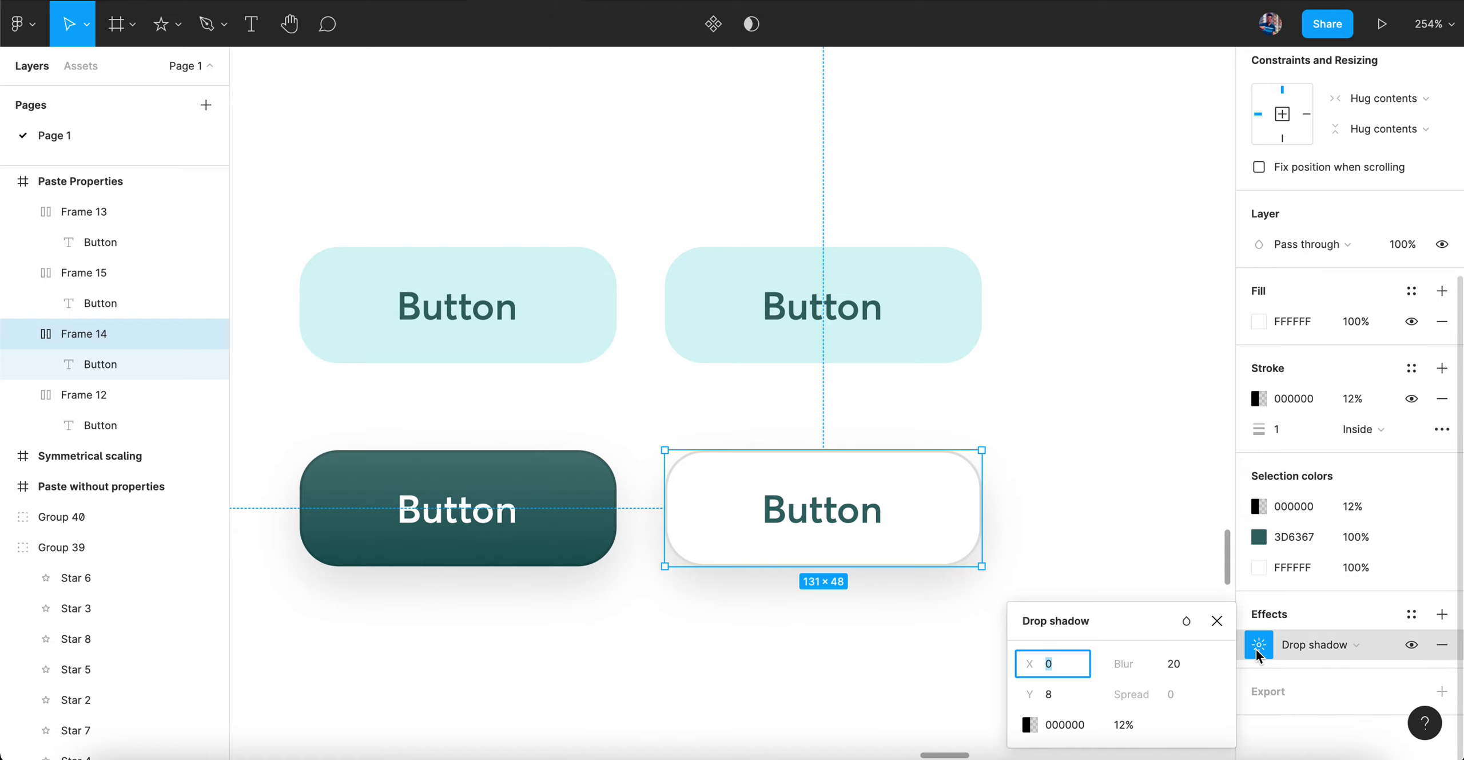
mouse_move(1174, 688)
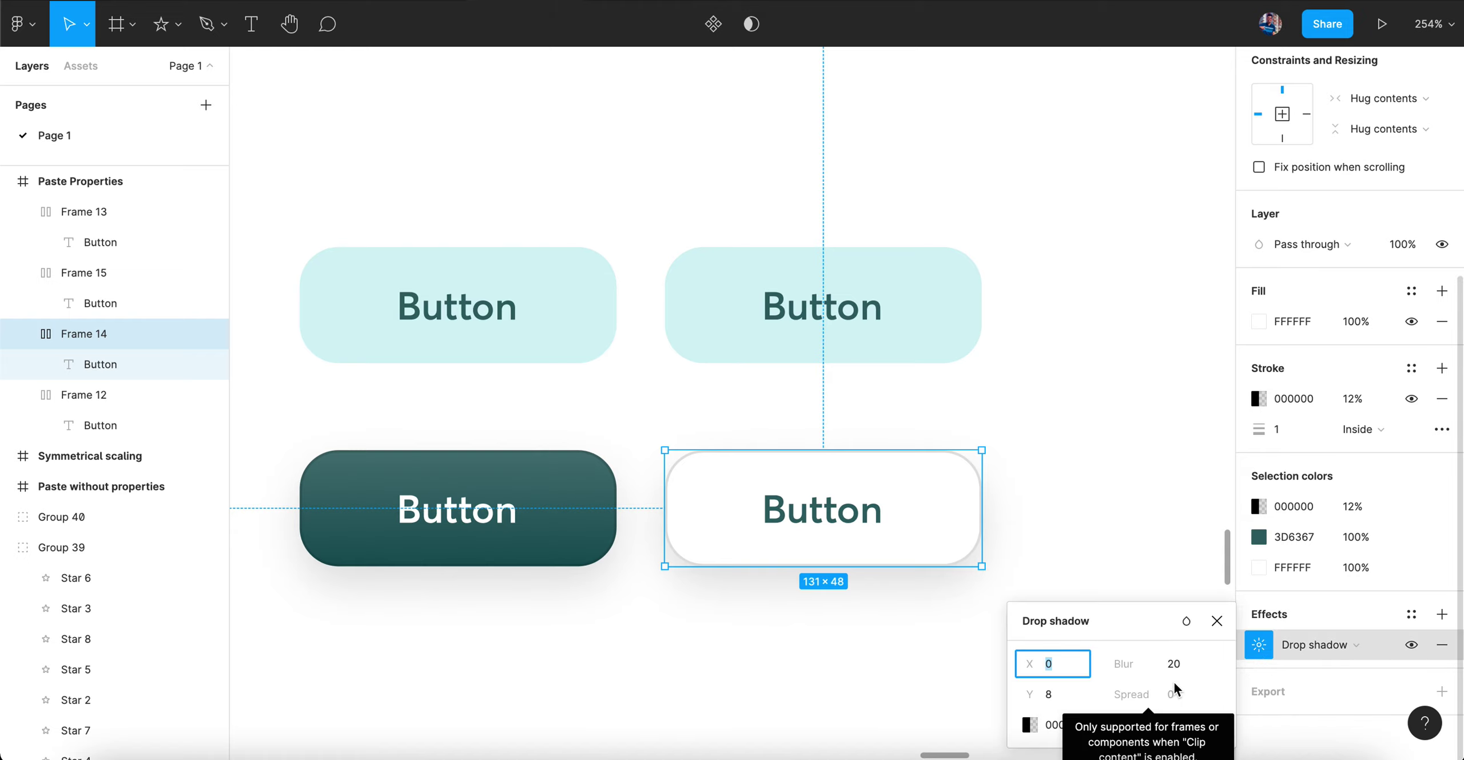
click(1118, 508)
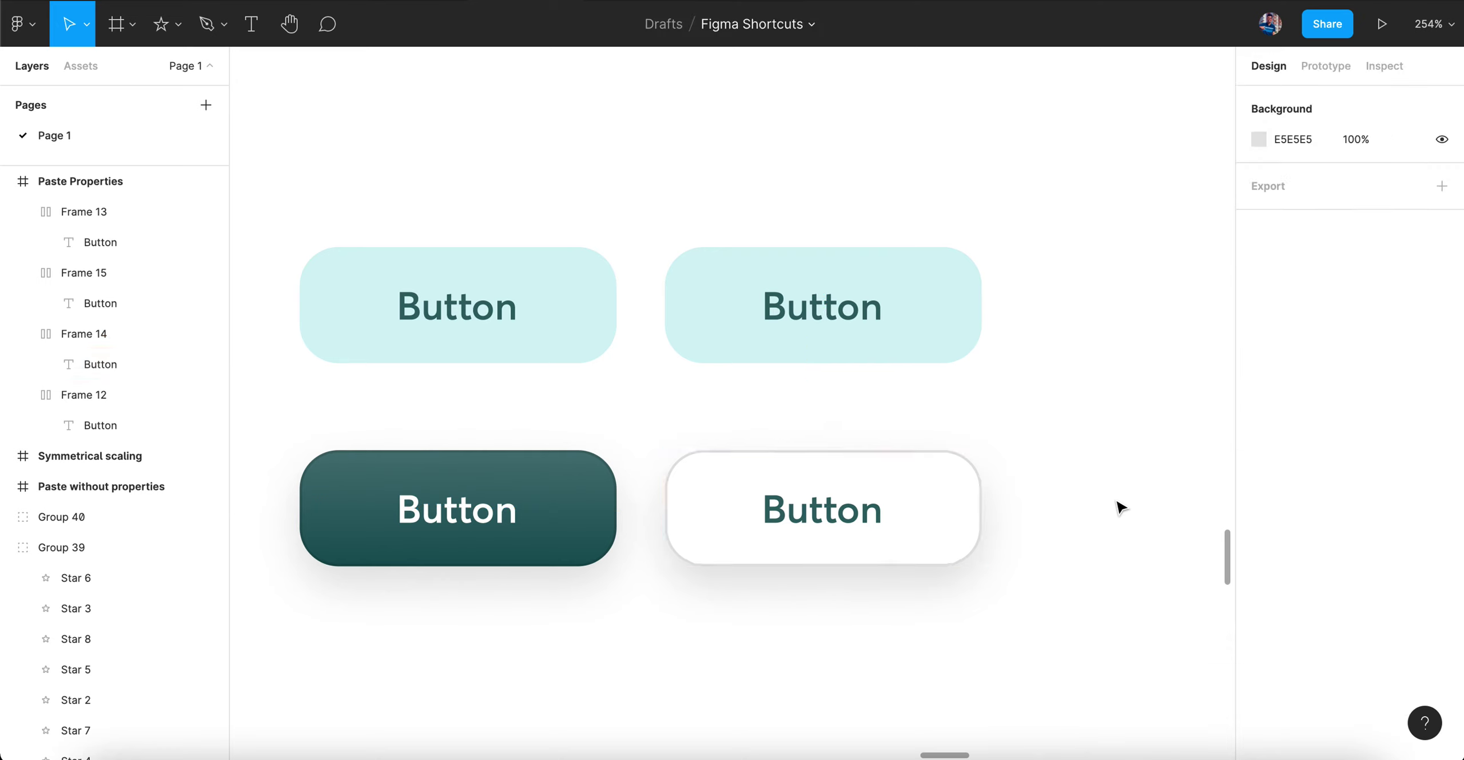
click(604, 507)
scroll(1268, 670, down, 5)
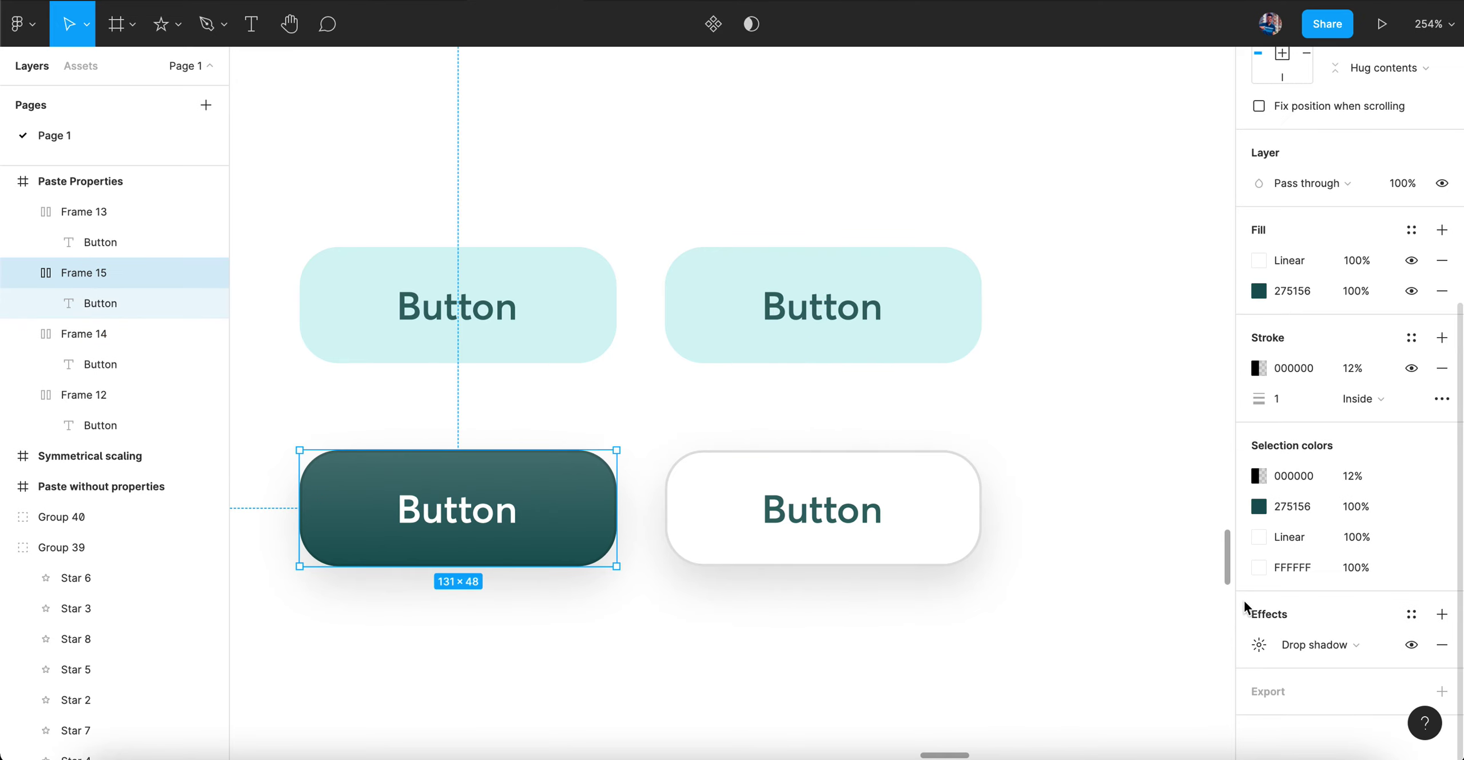
scroll(1246, 609, up, 4)
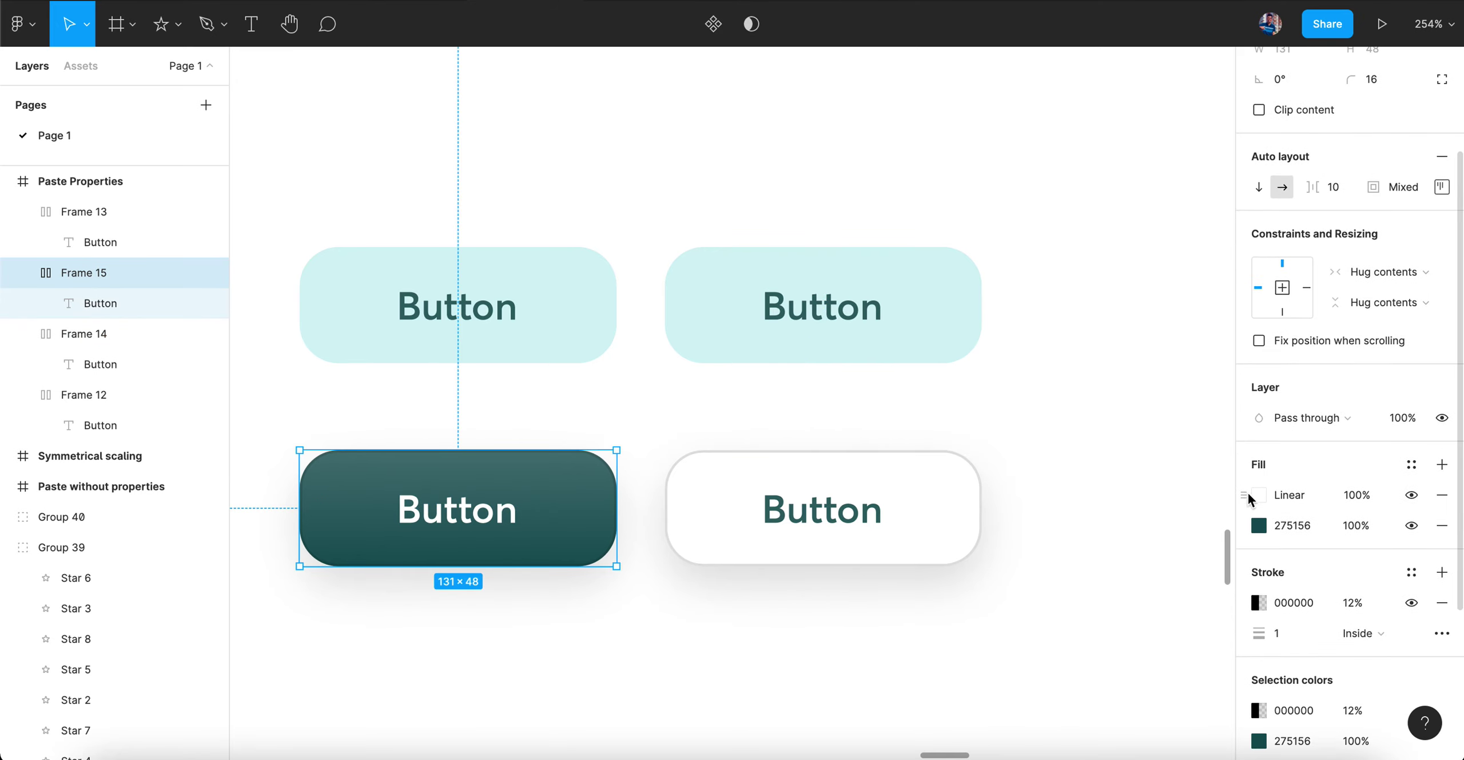
click(1243, 499)
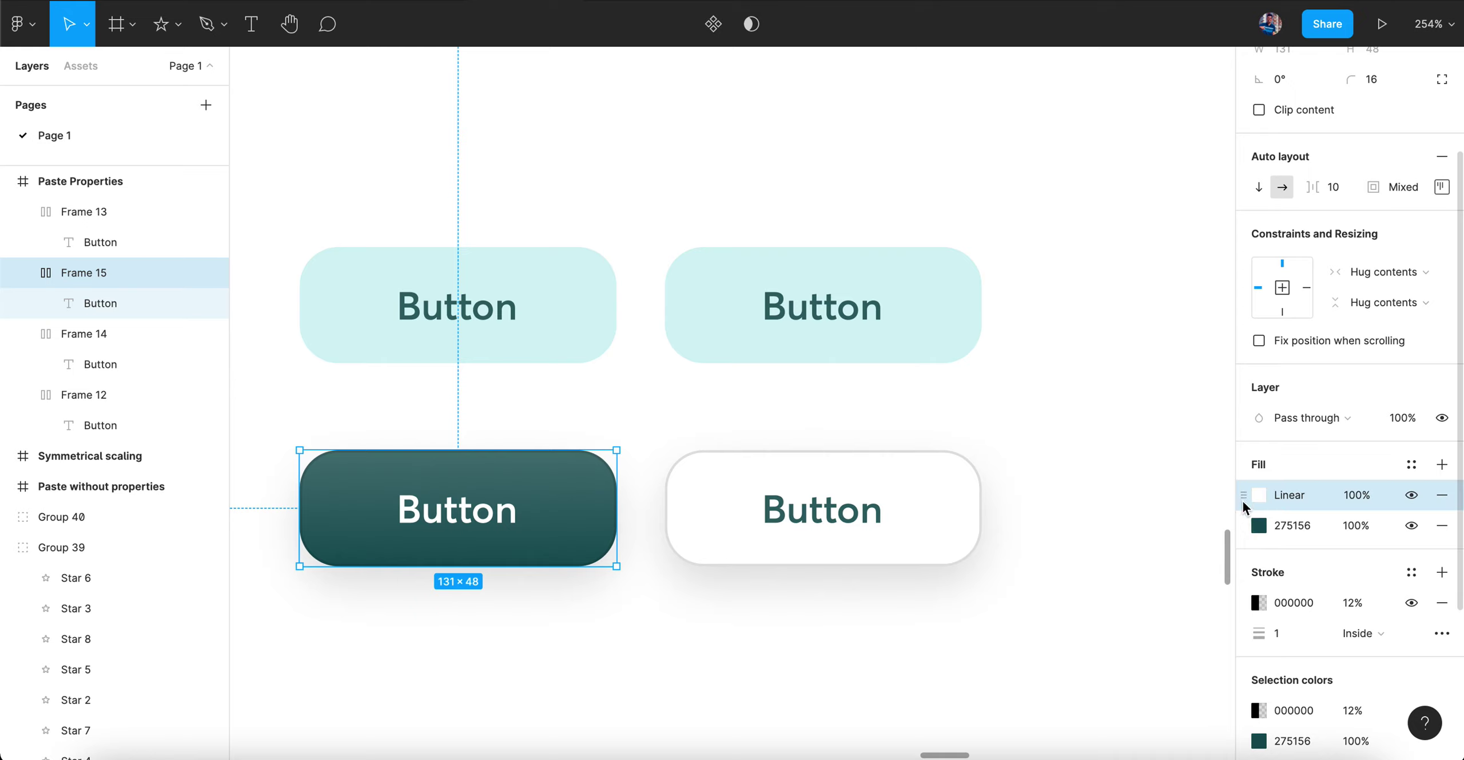
shift+click(1244, 534)
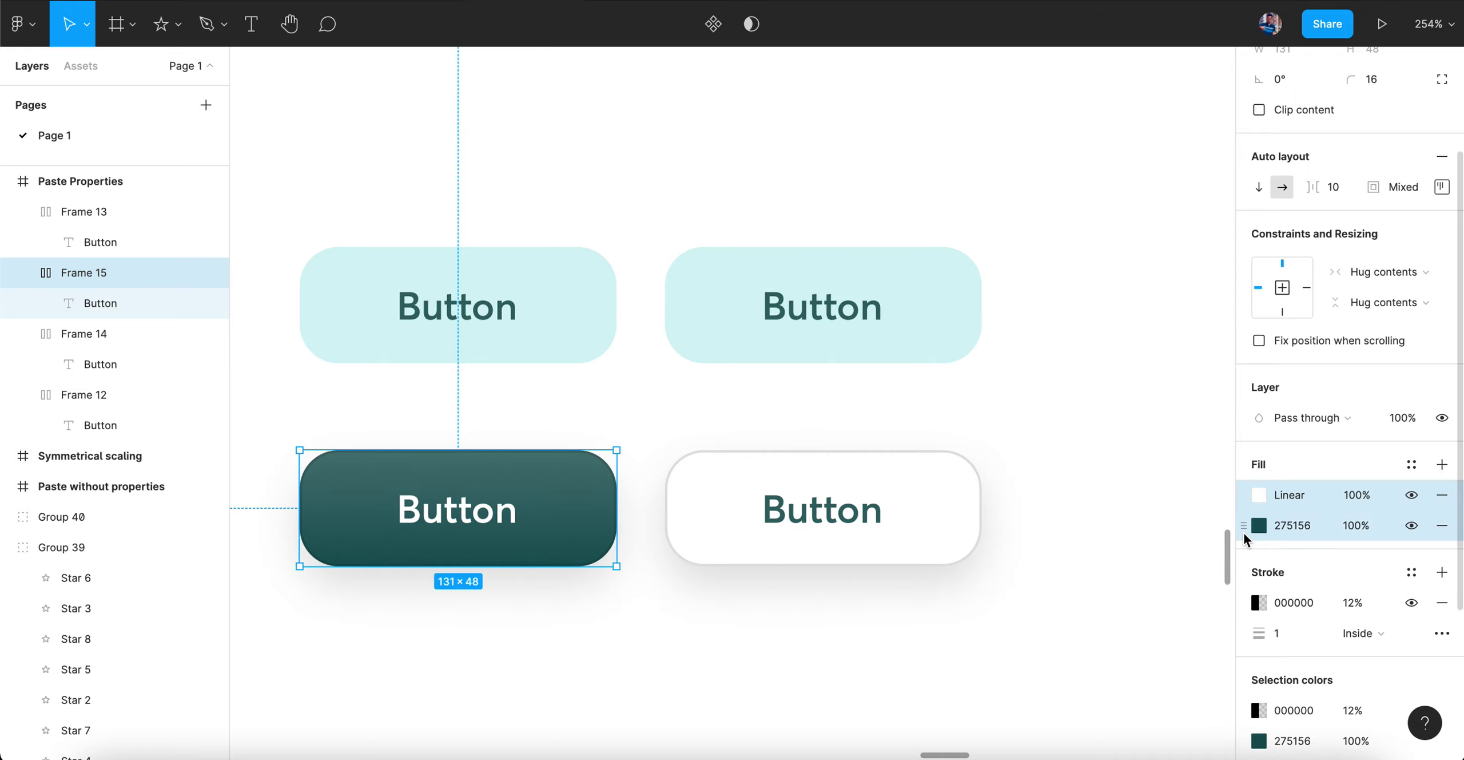
click(938, 484)
key(ctrl+v)
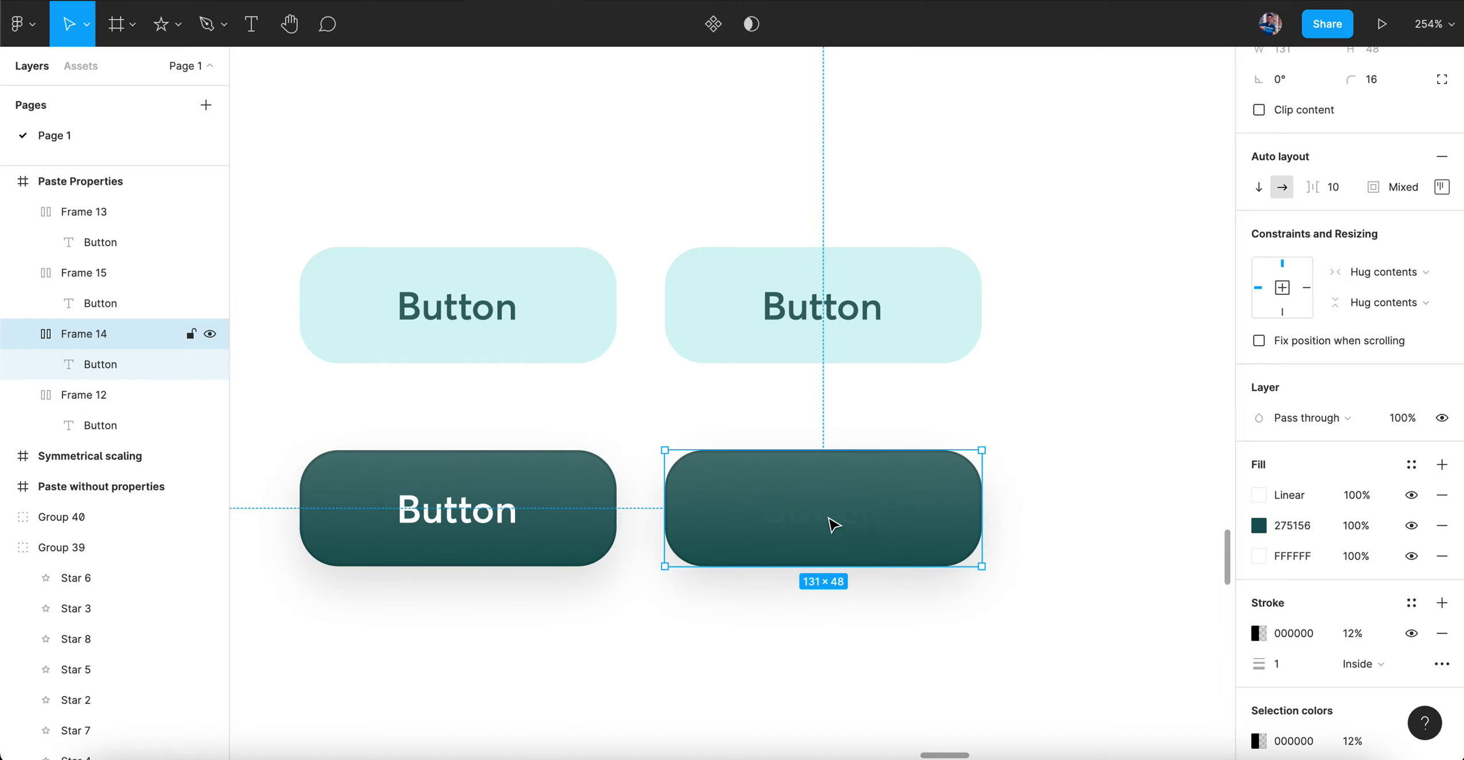
key(ctrl+z)
click(1164, 411)
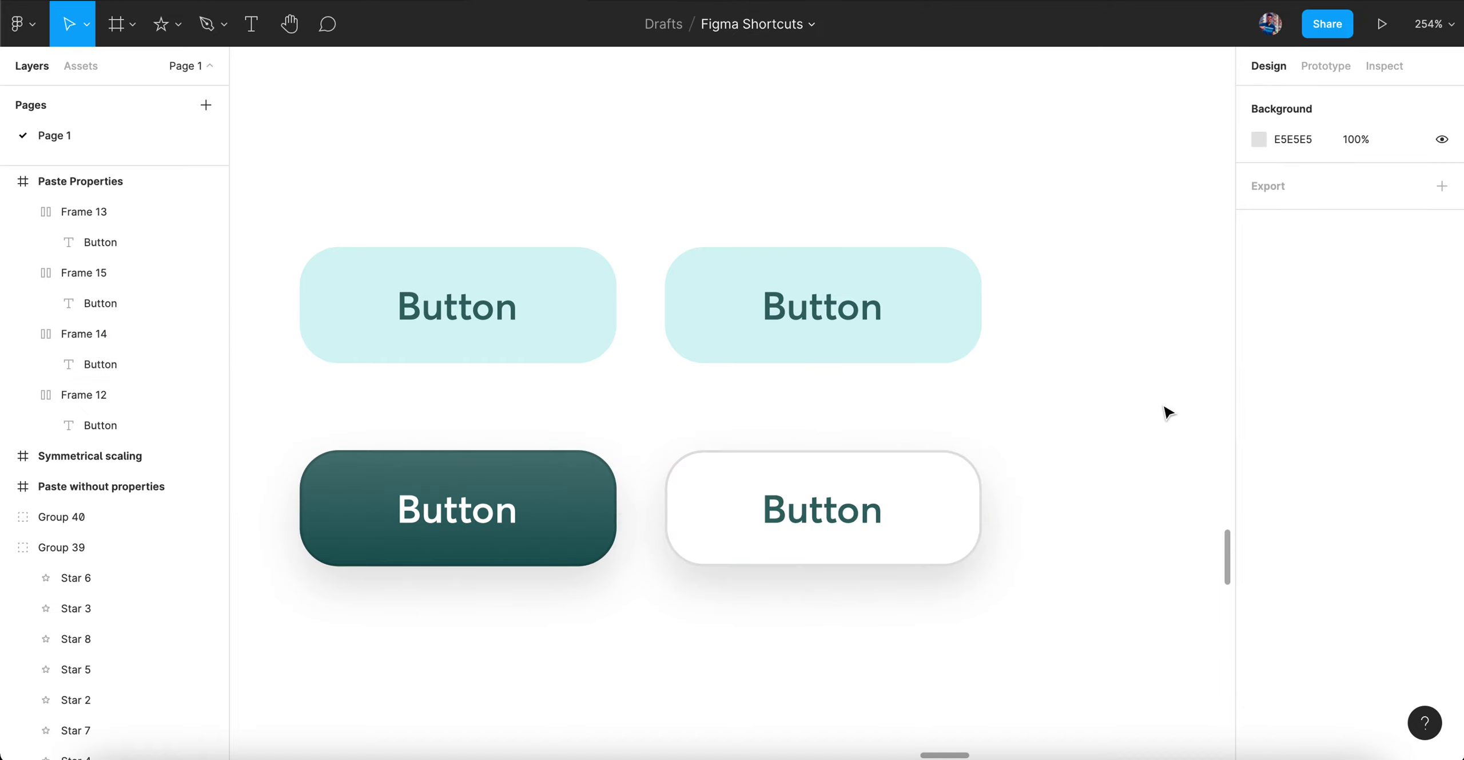
scroll(1048, 421, down, 3)
scroll(1048, 421, right, 15)
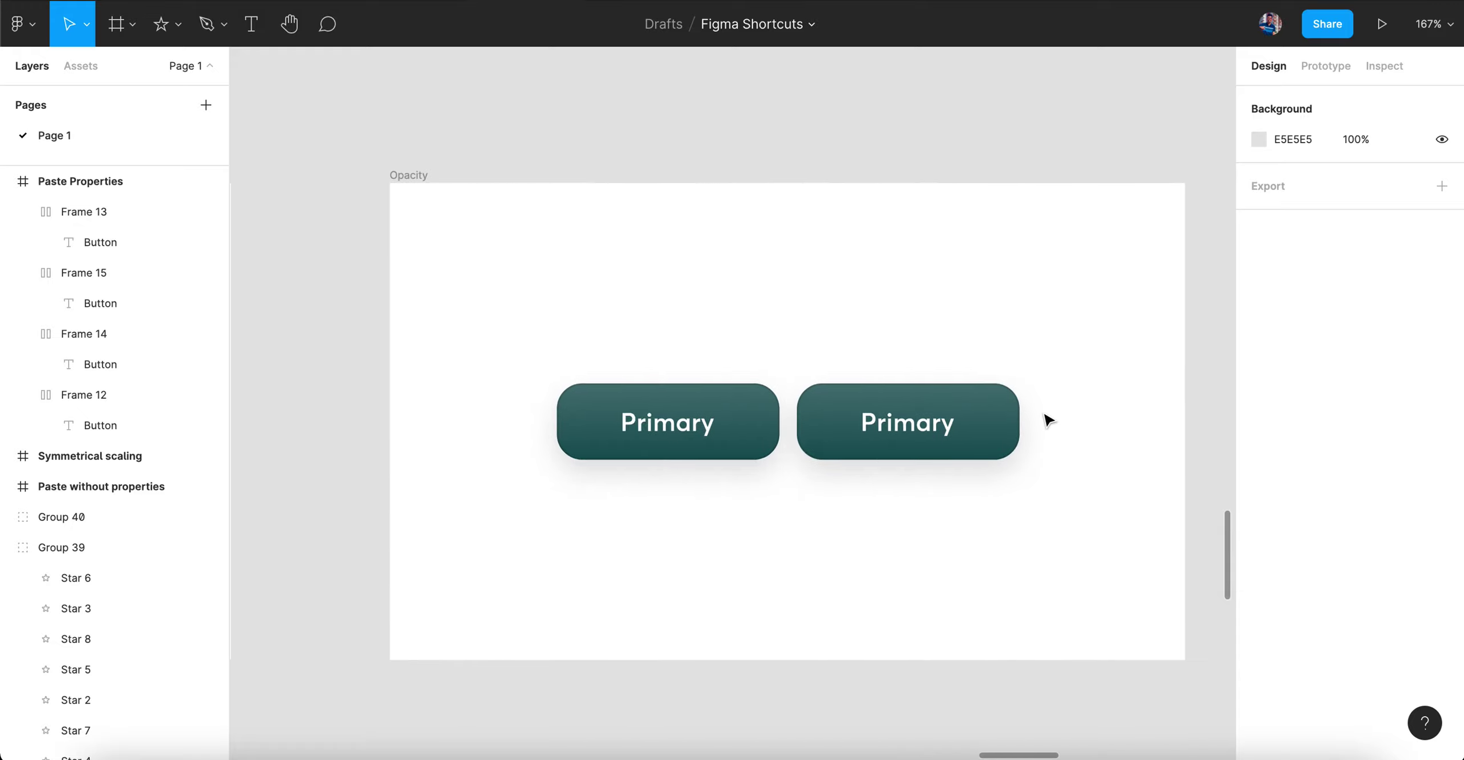
scroll(915, 423, up, 2)
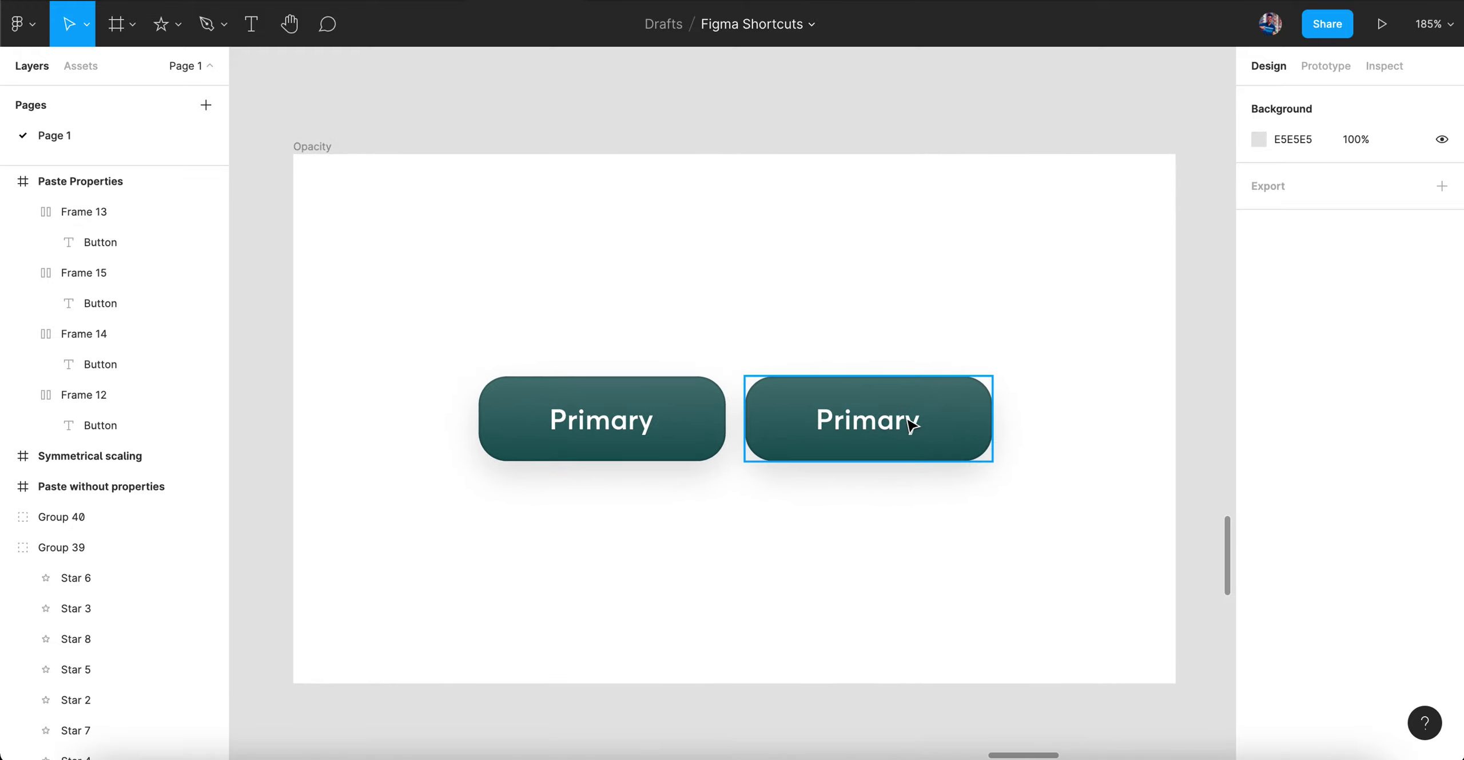
click(913, 424)
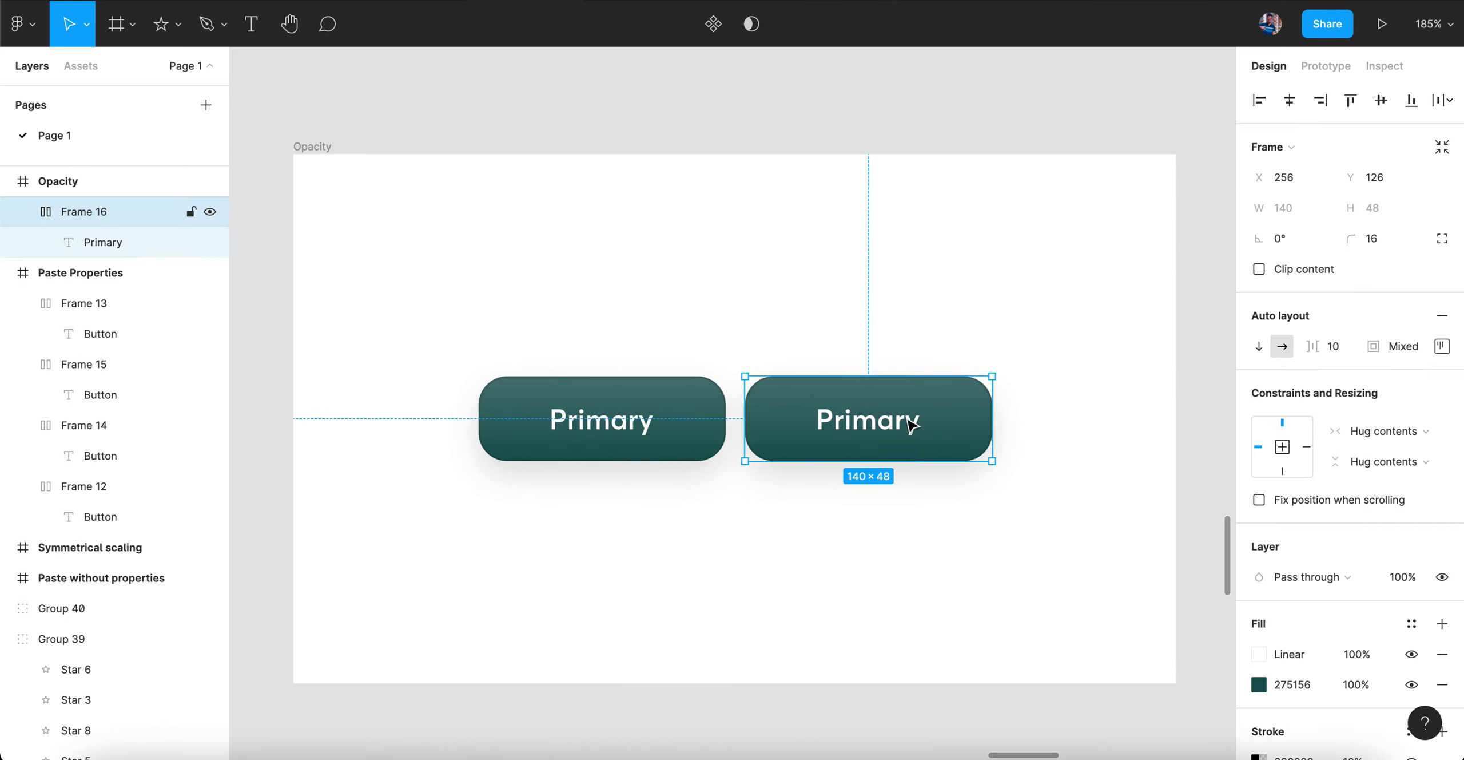
scroll(1330, 575, down, 2)
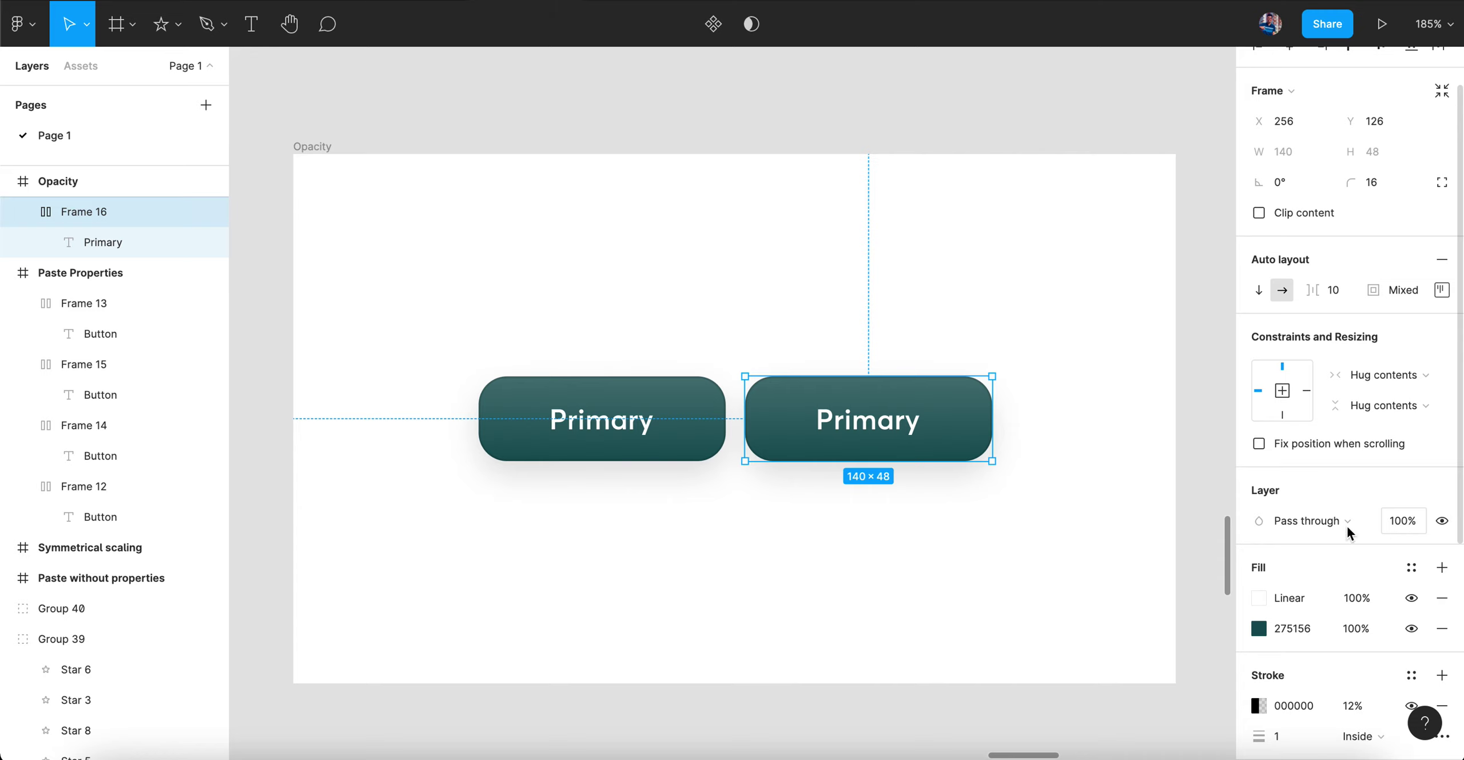
click(1076, 532)
click(933, 408)
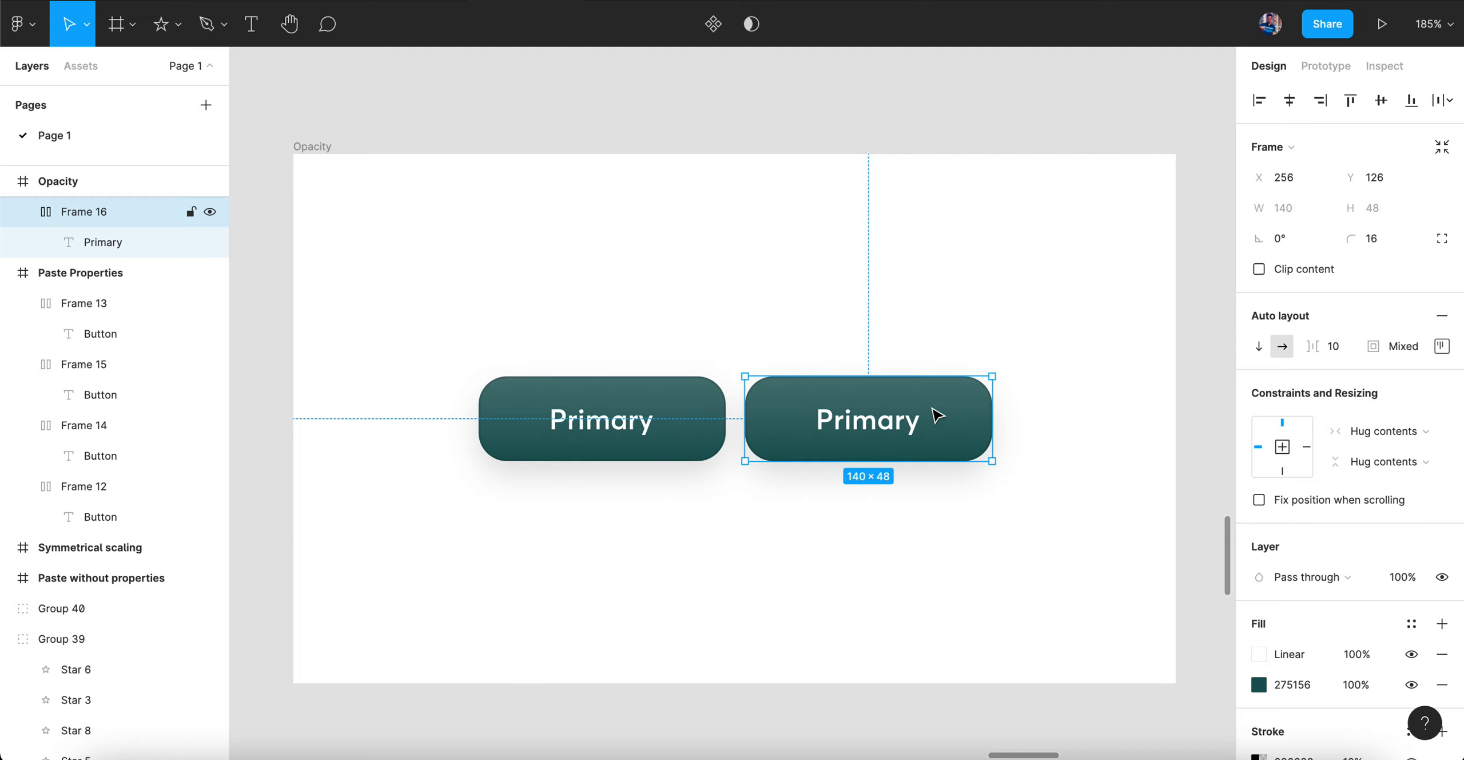
key(2)
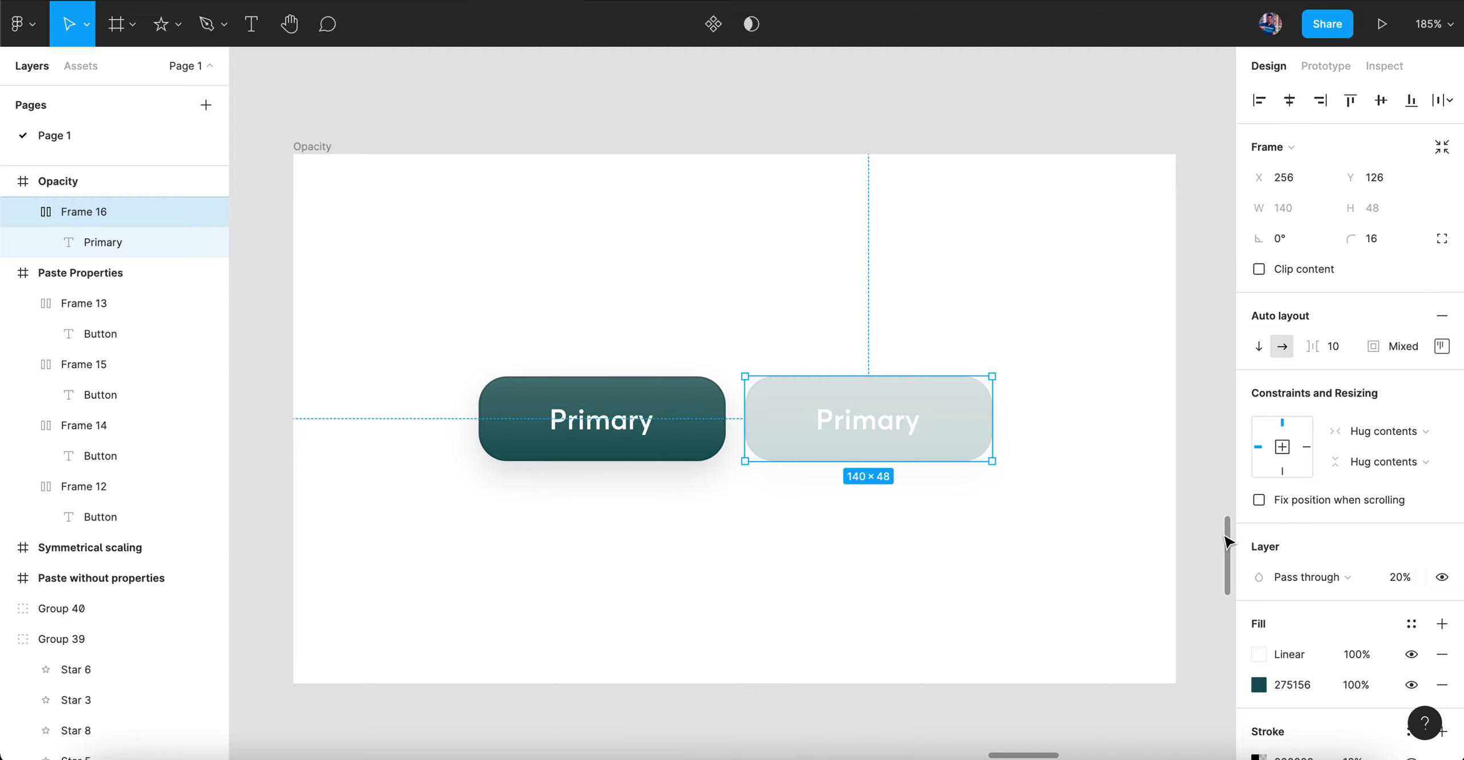
key(4)
key(5)
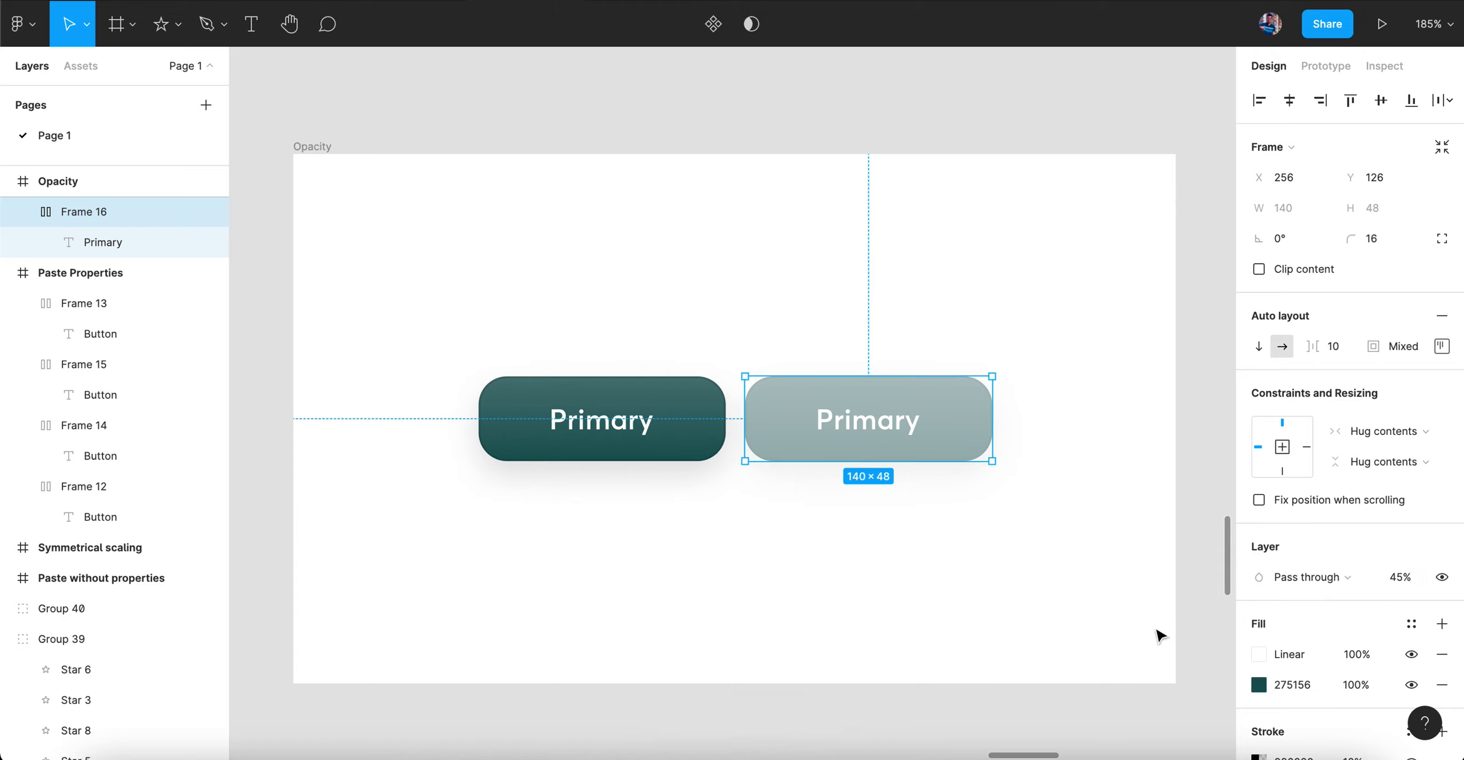
key(0)
key(0)
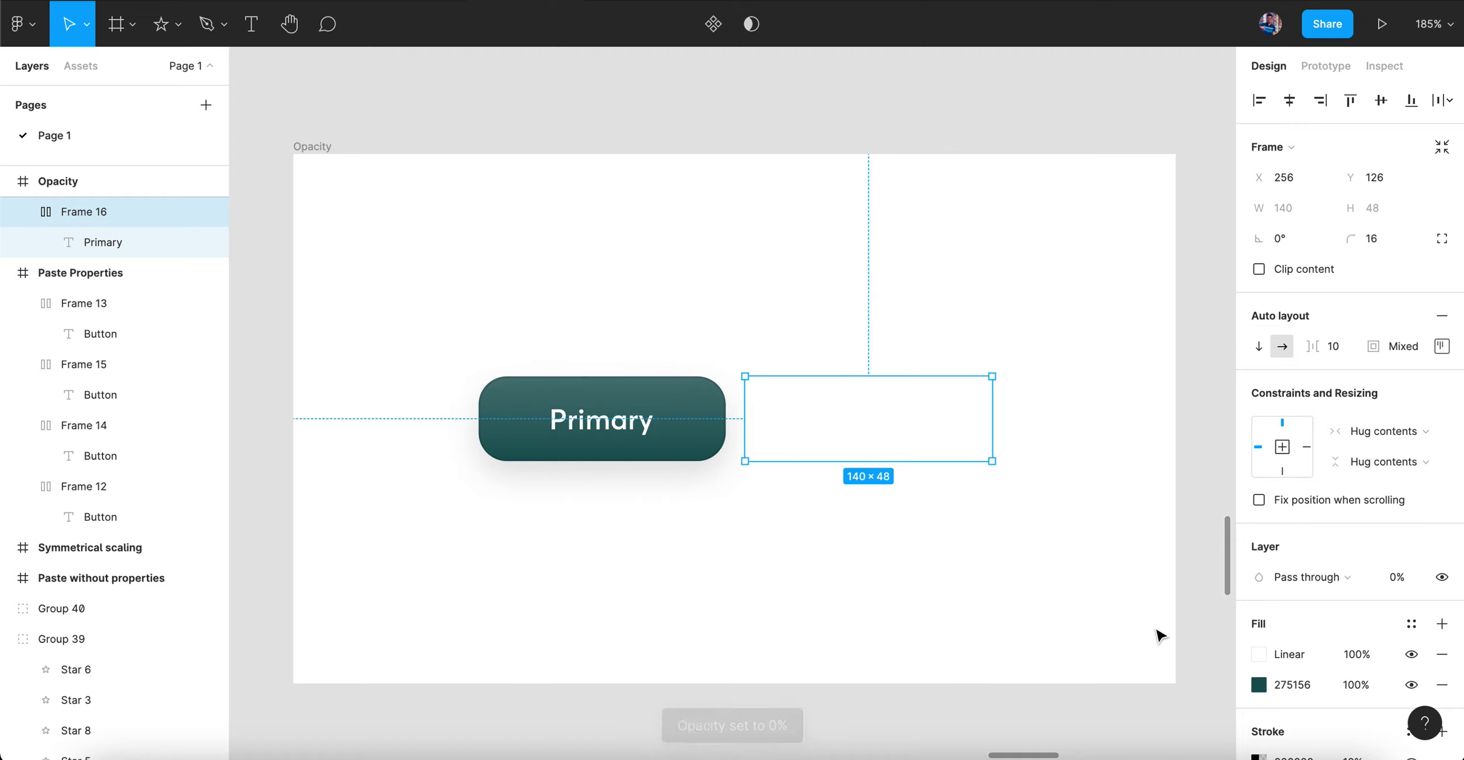
key(0)
key(0)
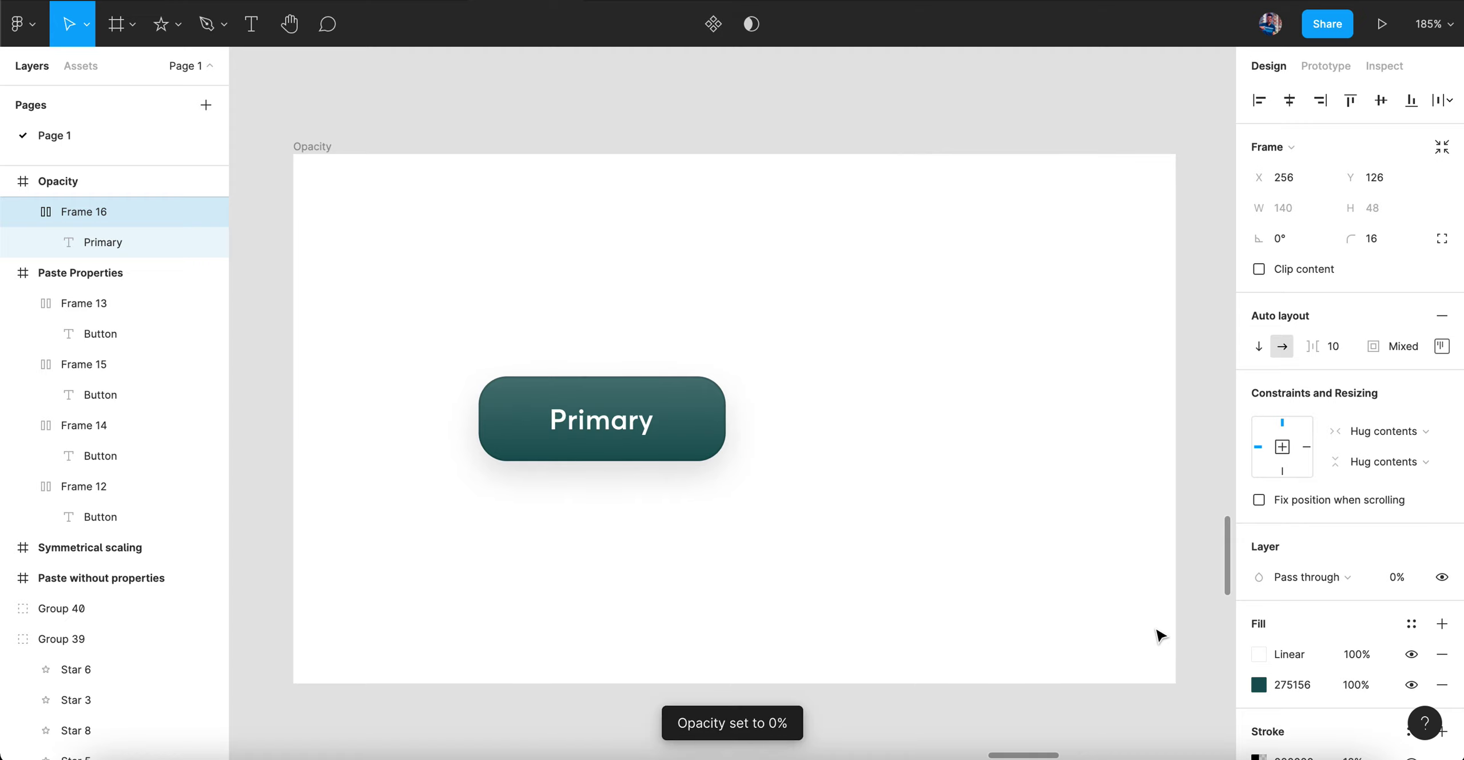
key(0)
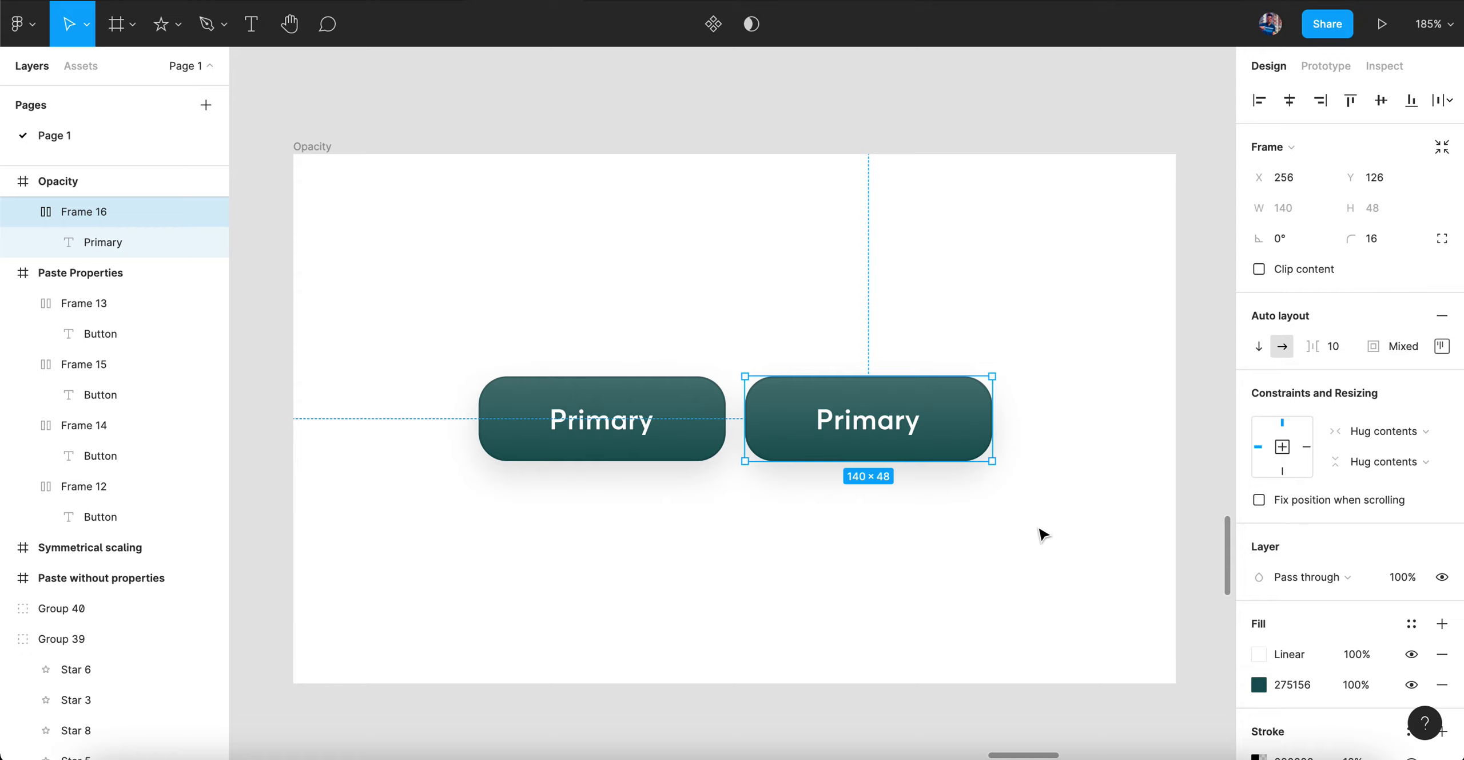
- Select the purple 'Expectations is the thief of happyness' text line
ctrl+scroll(1042, 535, down, 5)
scroll(1042, 535, right, 10)
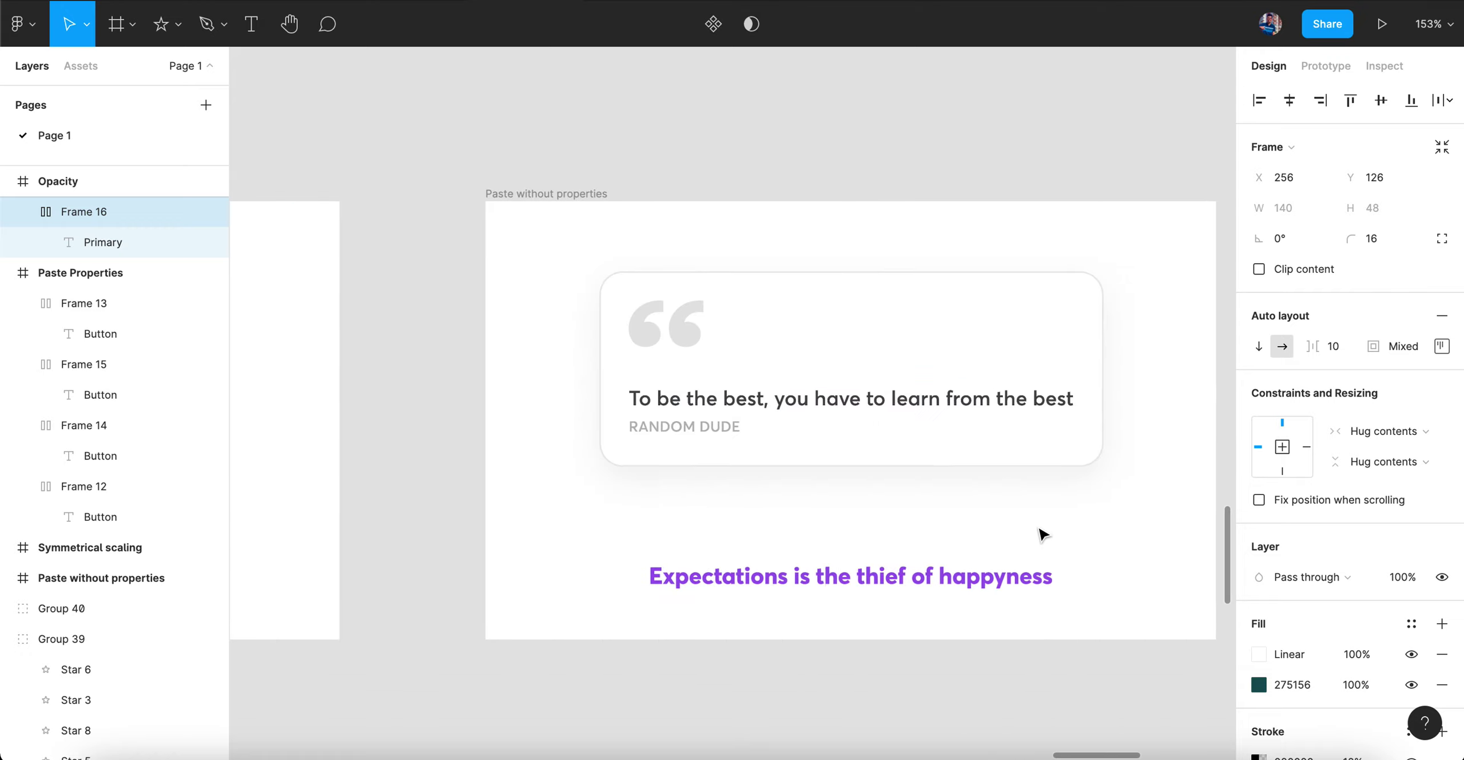
scroll(1042, 535, right, 5)
ctrl+scroll(1068, 513, down, 5)
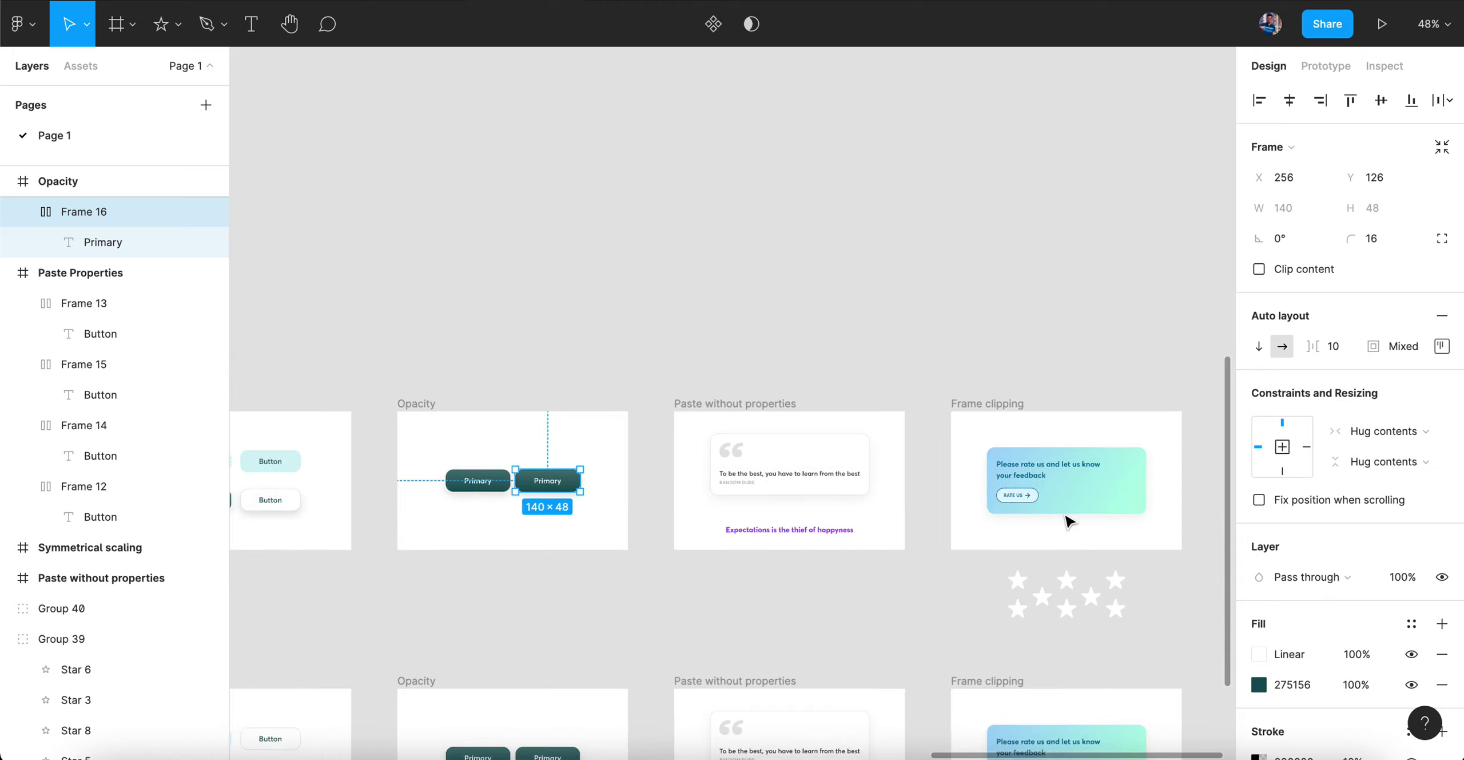
ctrl+scroll(1046, 575, up, 5)
ctrl+scroll(899, 498, up, 5)
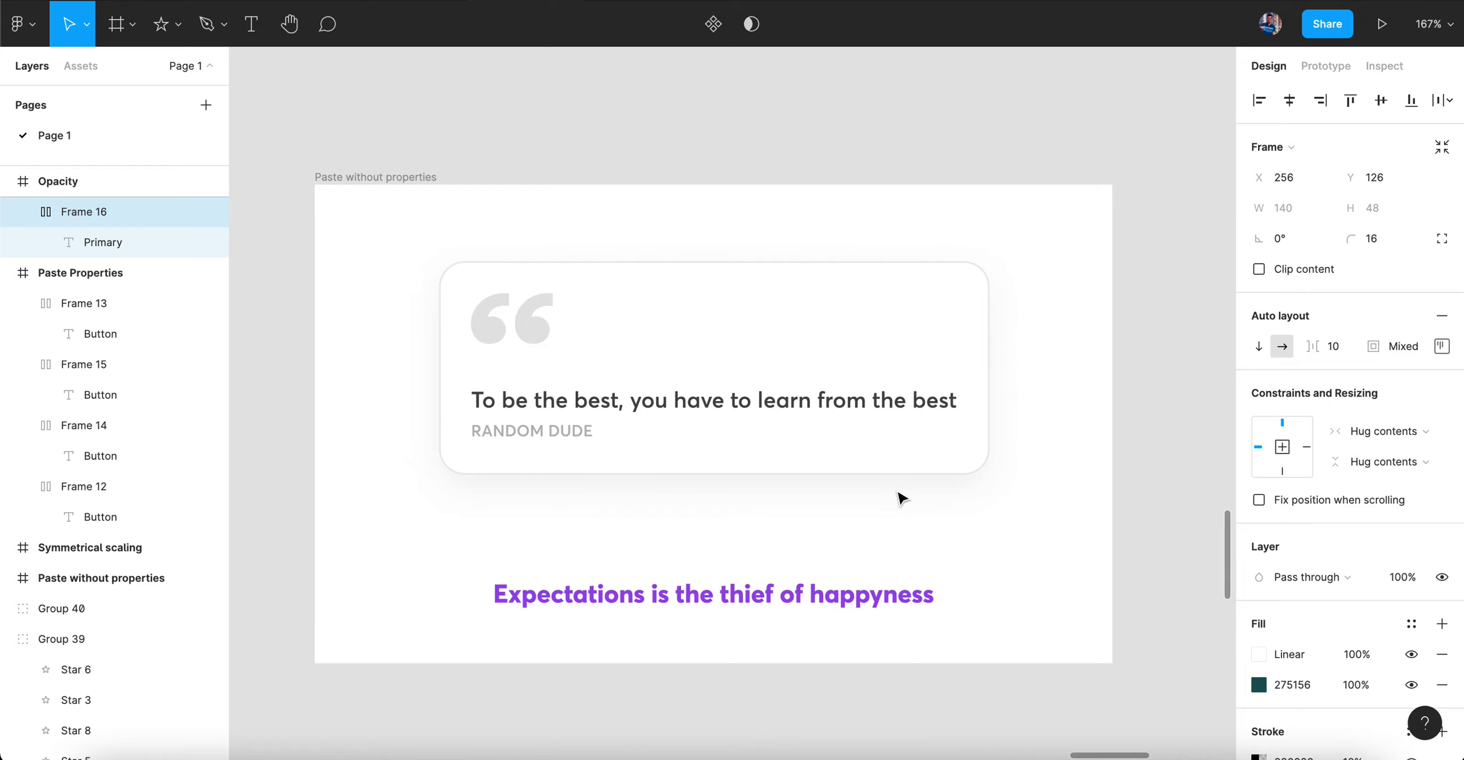
click(583, 325)
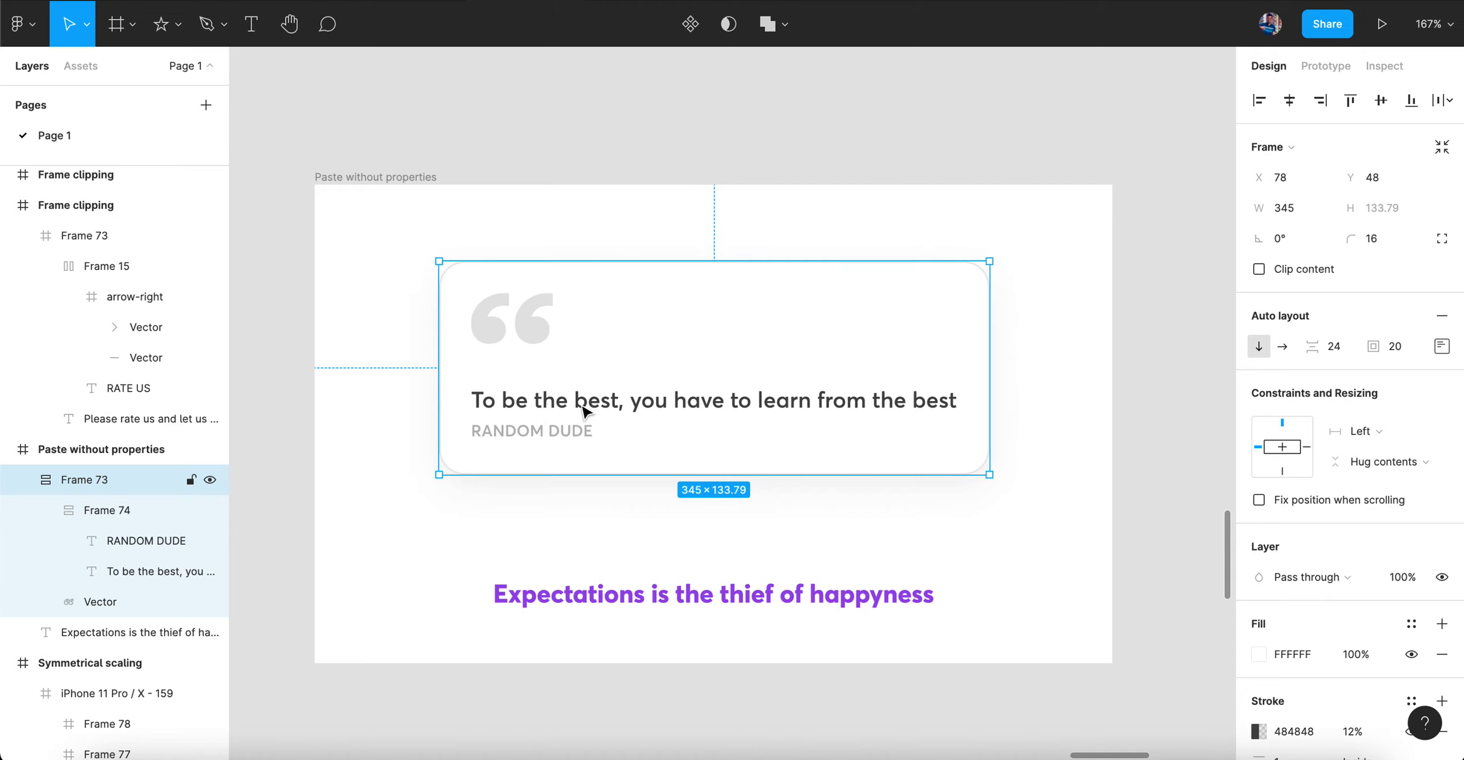
click(597, 599)
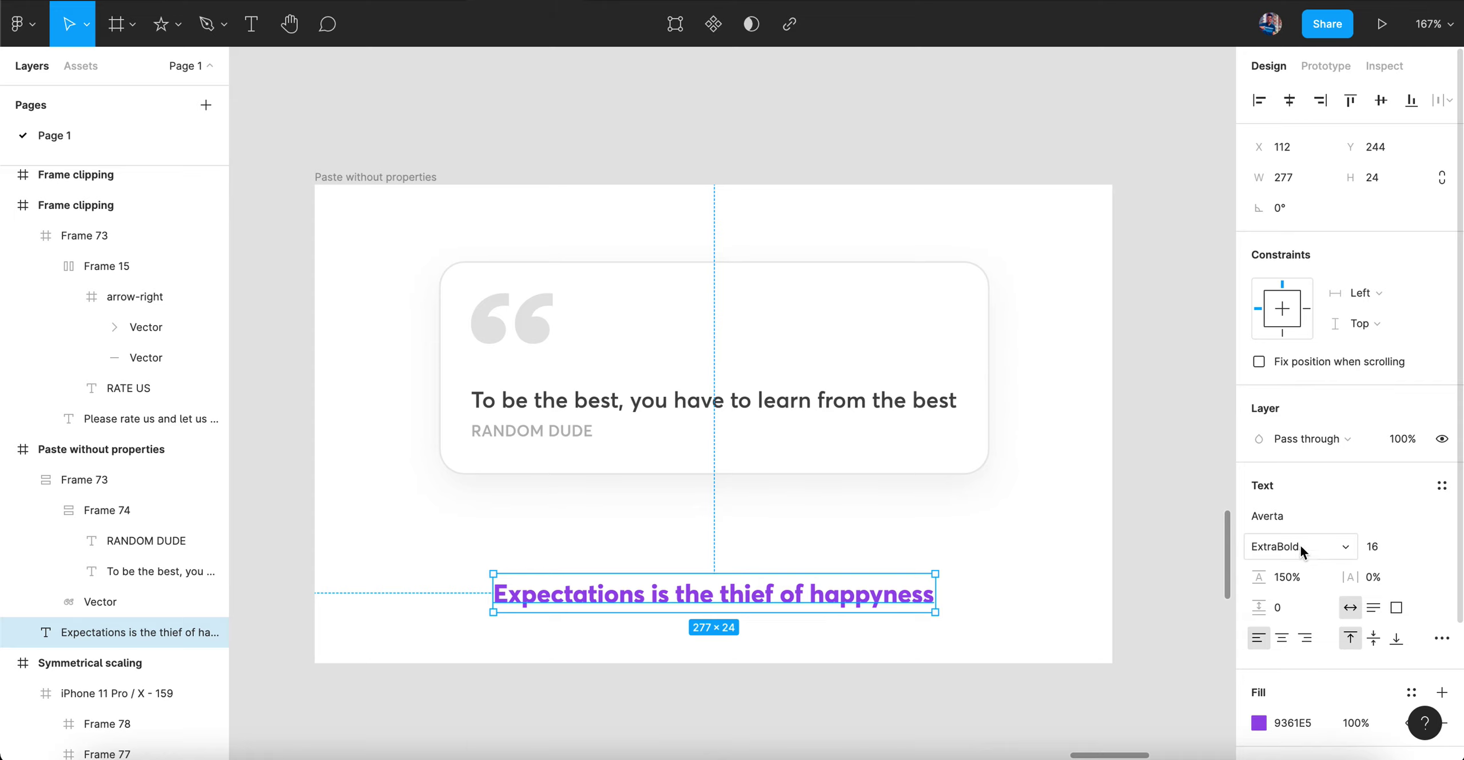
- Set the line to size 18 and centre it, then undo those changes
click(1386, 549)
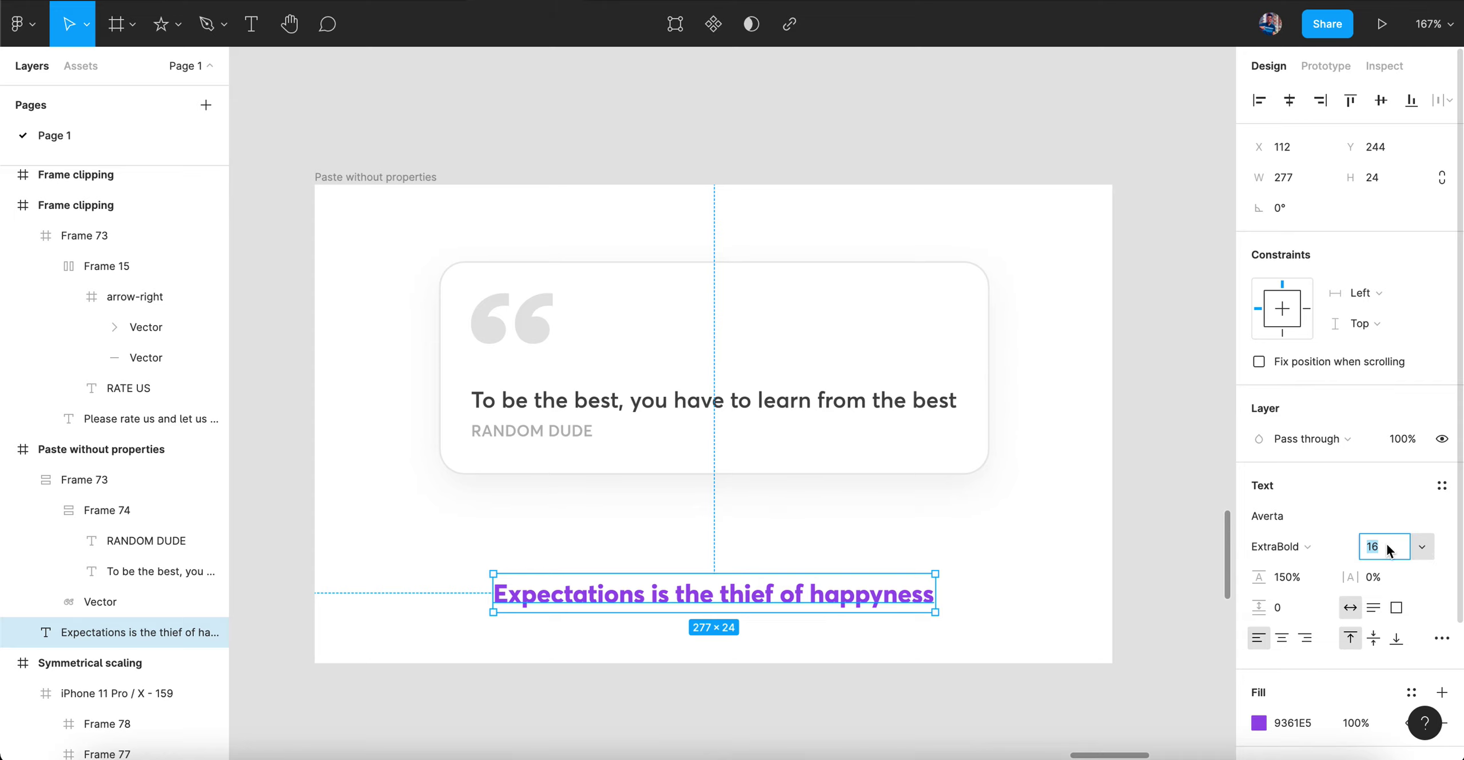
text(18)
key(Return)
key(alt+h)
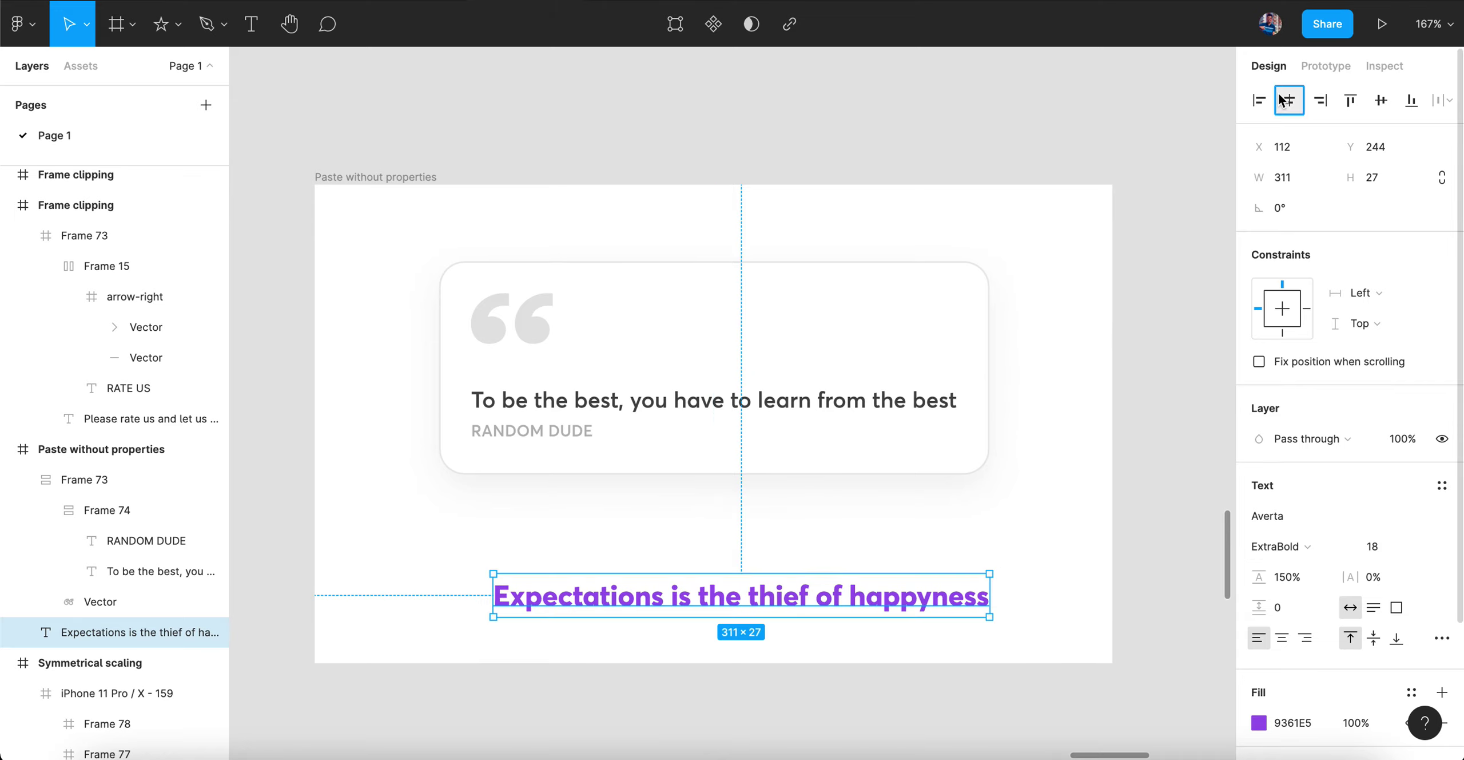
scroll(1046, 457, down, 15)
key(ctrl+z)
key(ctrl+z)
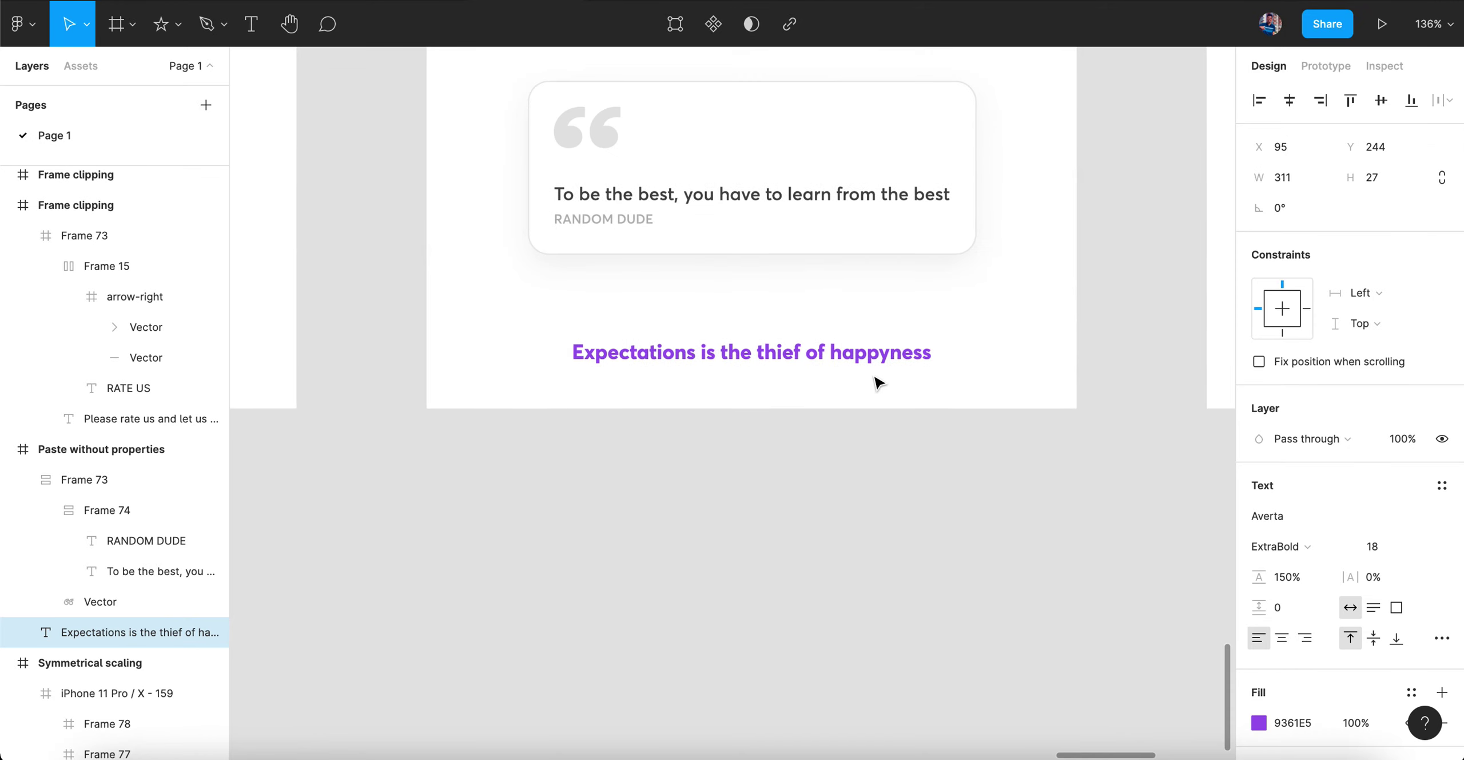
- Reapply font size 18 and centre the line horizontally in its frame
click(1385, 547)
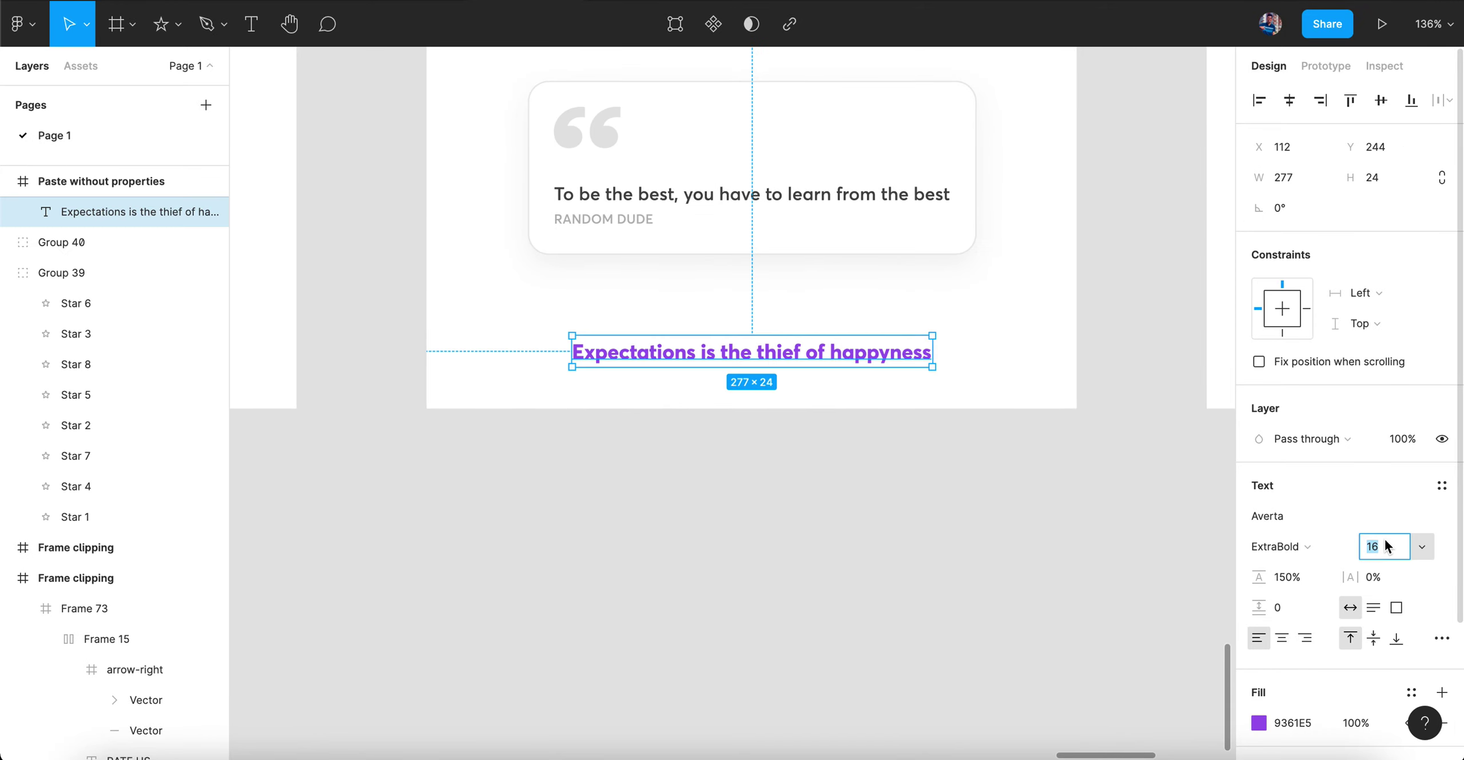
text(18)
key(Return)
click(1291, 100)
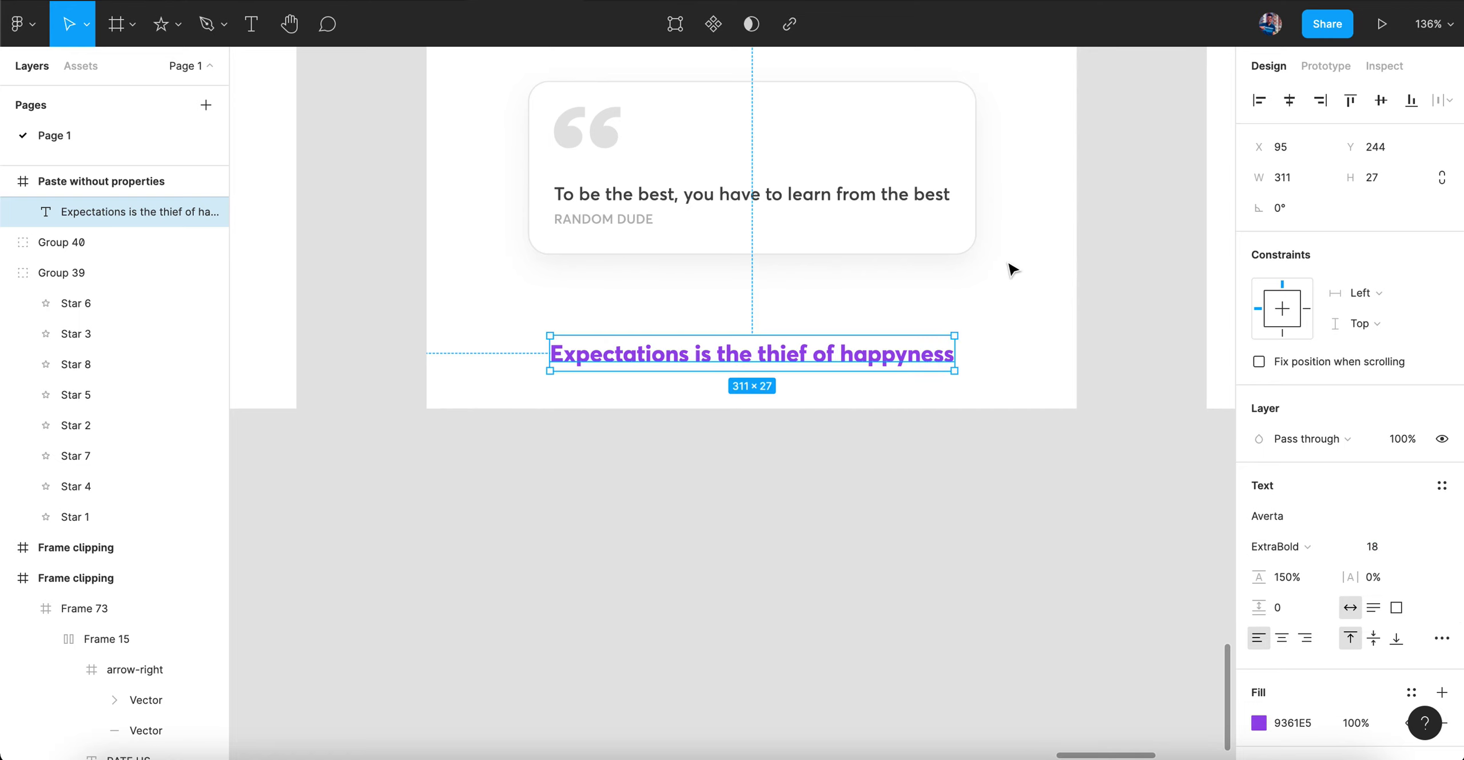
scroll(1010, 268, down, 5)
scroll(882, 189, up, 3)
scroll(886, 189, up, 2)
scroll(732, 281, up, 3)
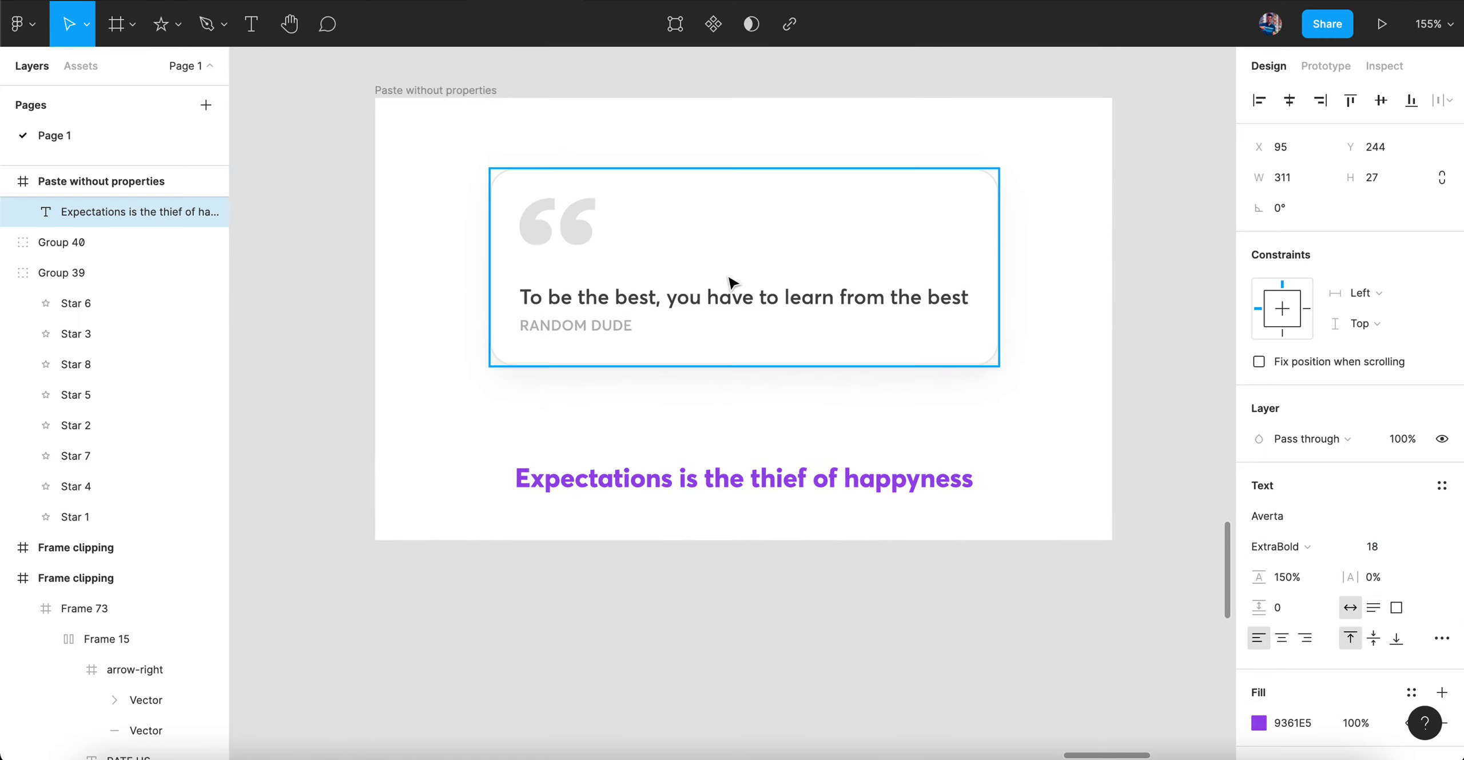
- Replace the quote with 'Expectations is the thief of happyness' via paste-and-match-style, keeping grey Semibold 14
click(667, 339)
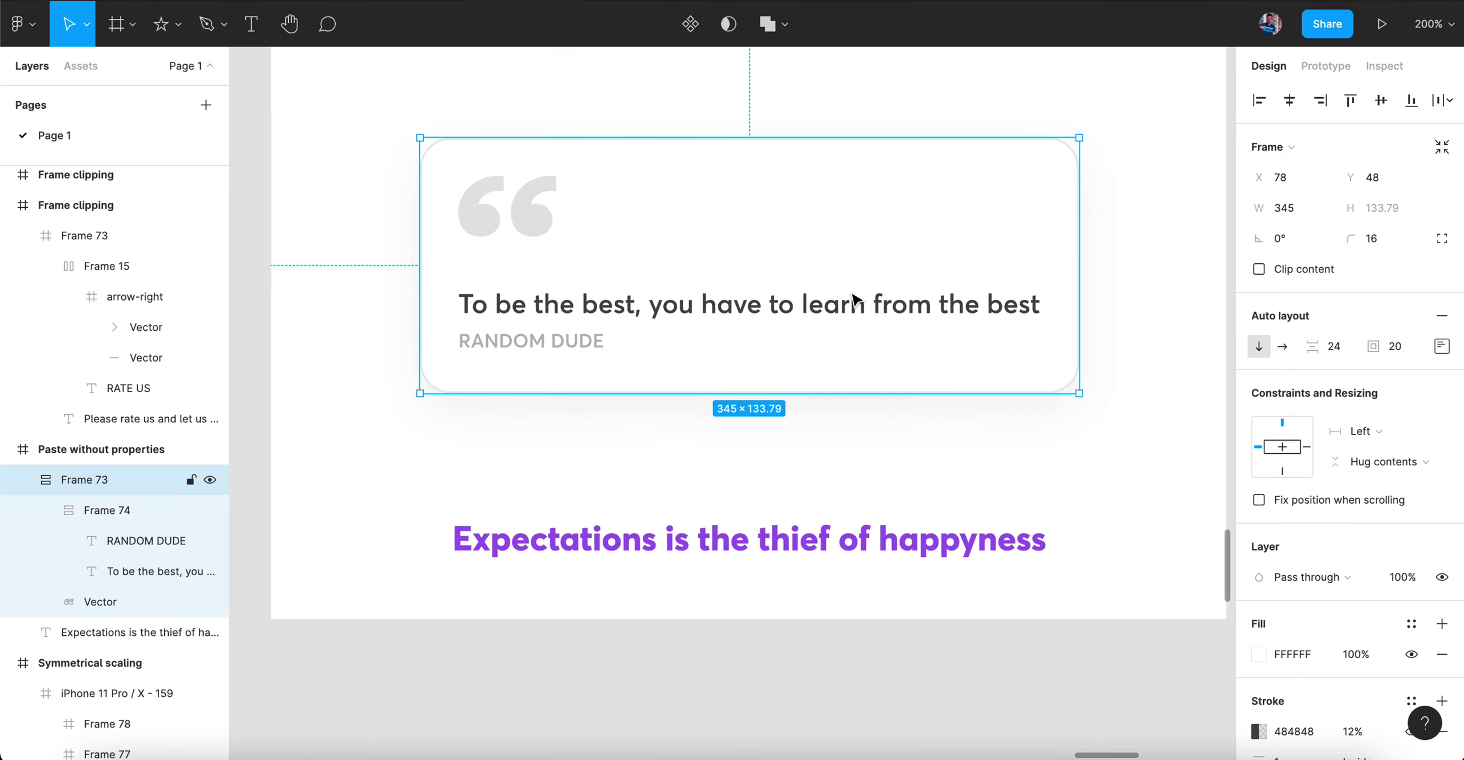
double_click(658, 311)
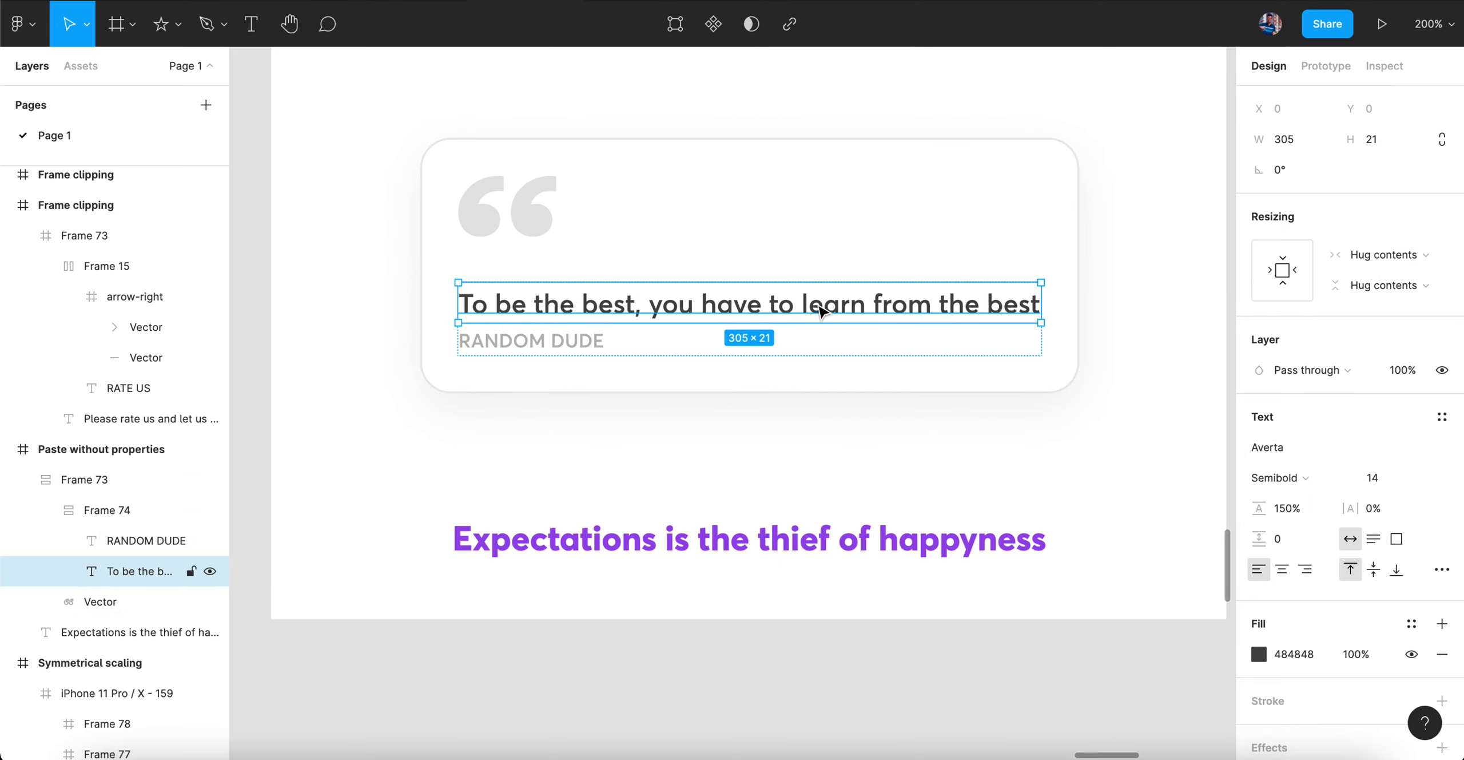
click(876, 538)
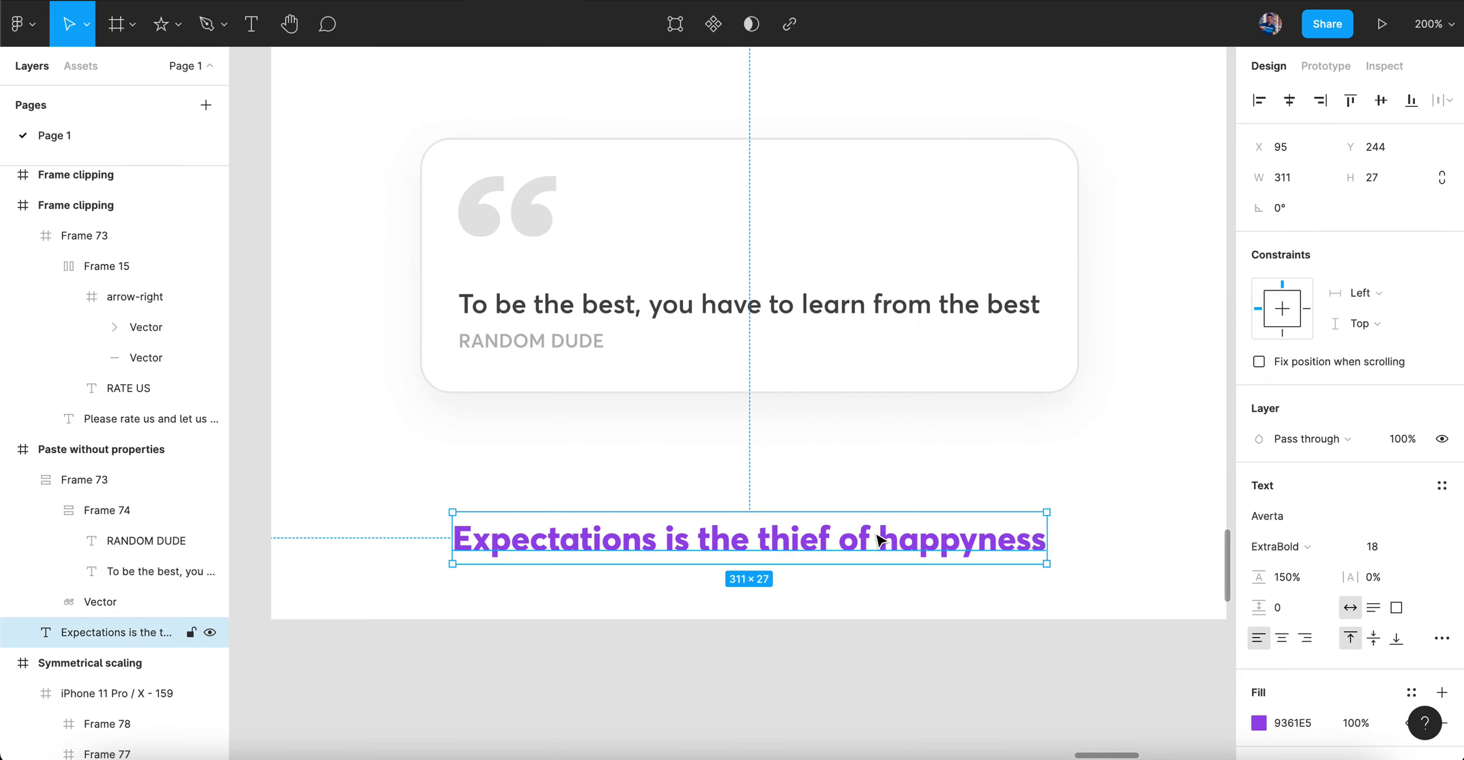
click(875, 538)
key(ctrl+c)
double_click(811, 291)
key(ctrl+v)
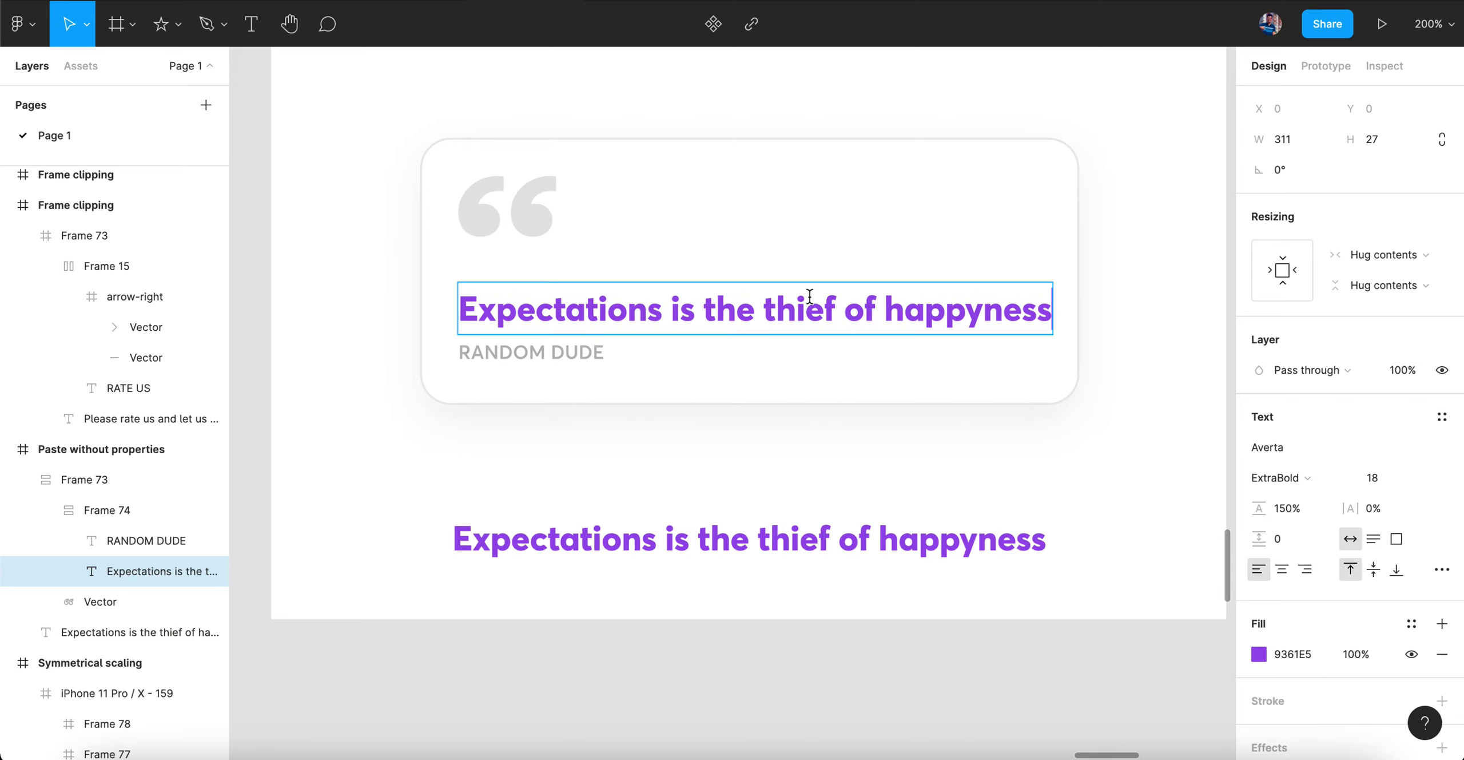
key(ctrl+z)
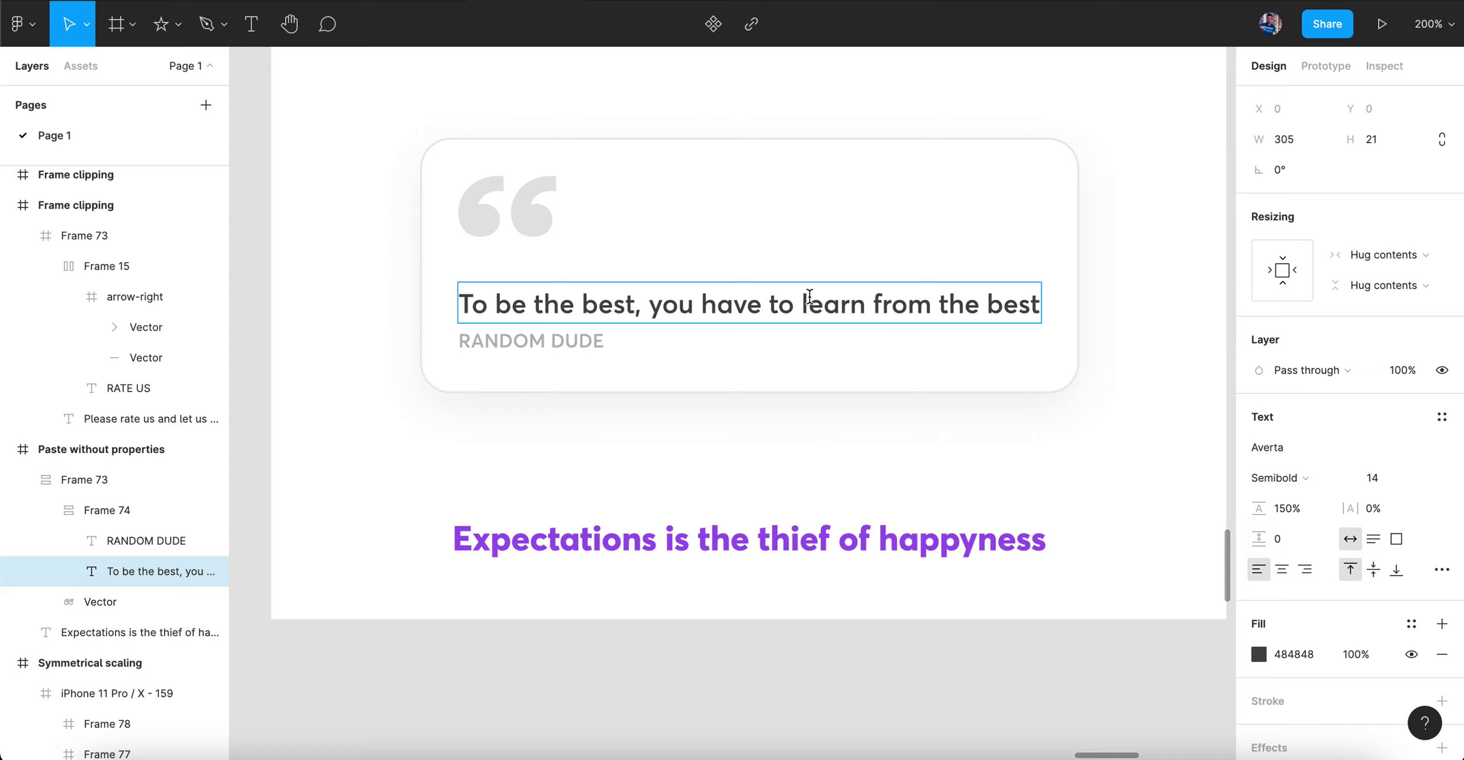
key(ctrl+a)
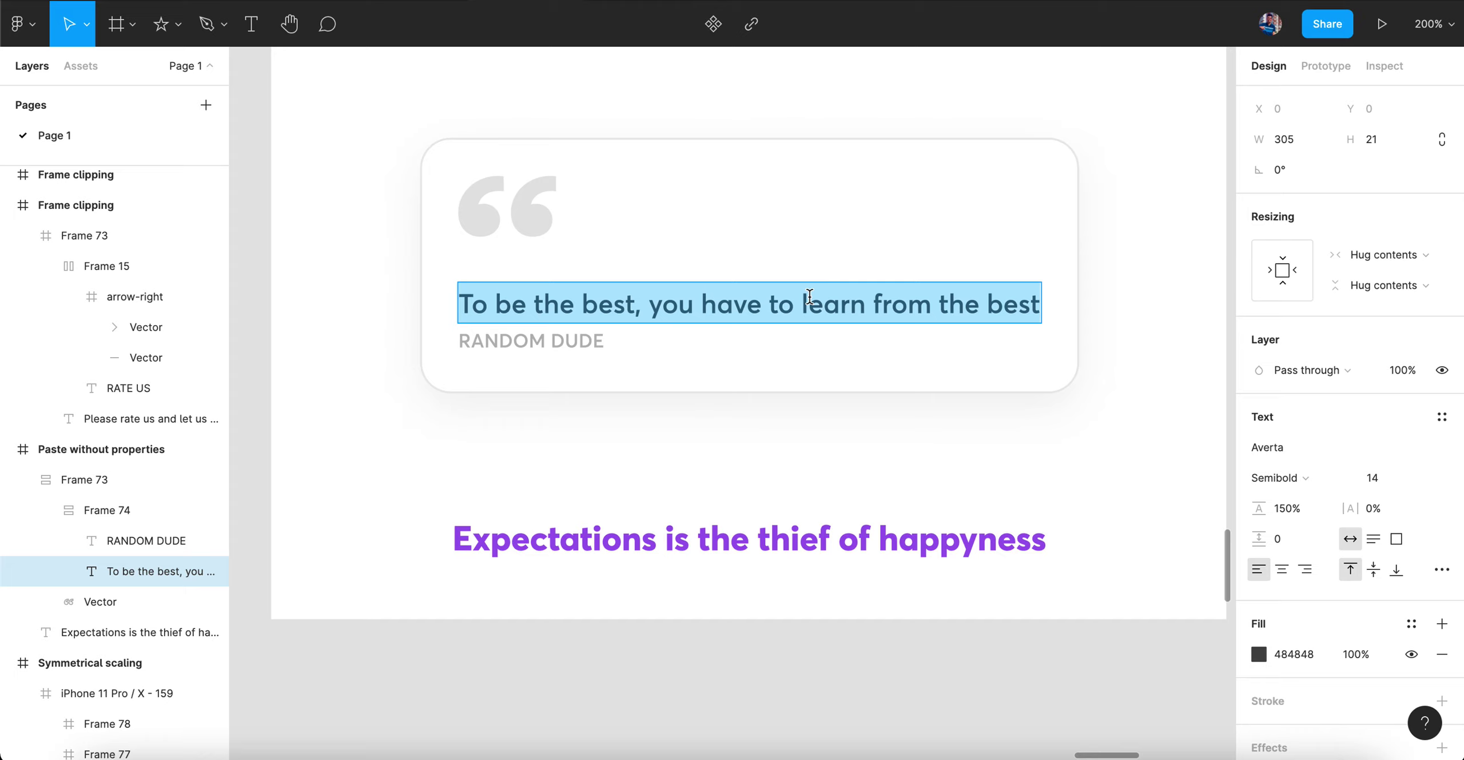
key(super+shift+v)
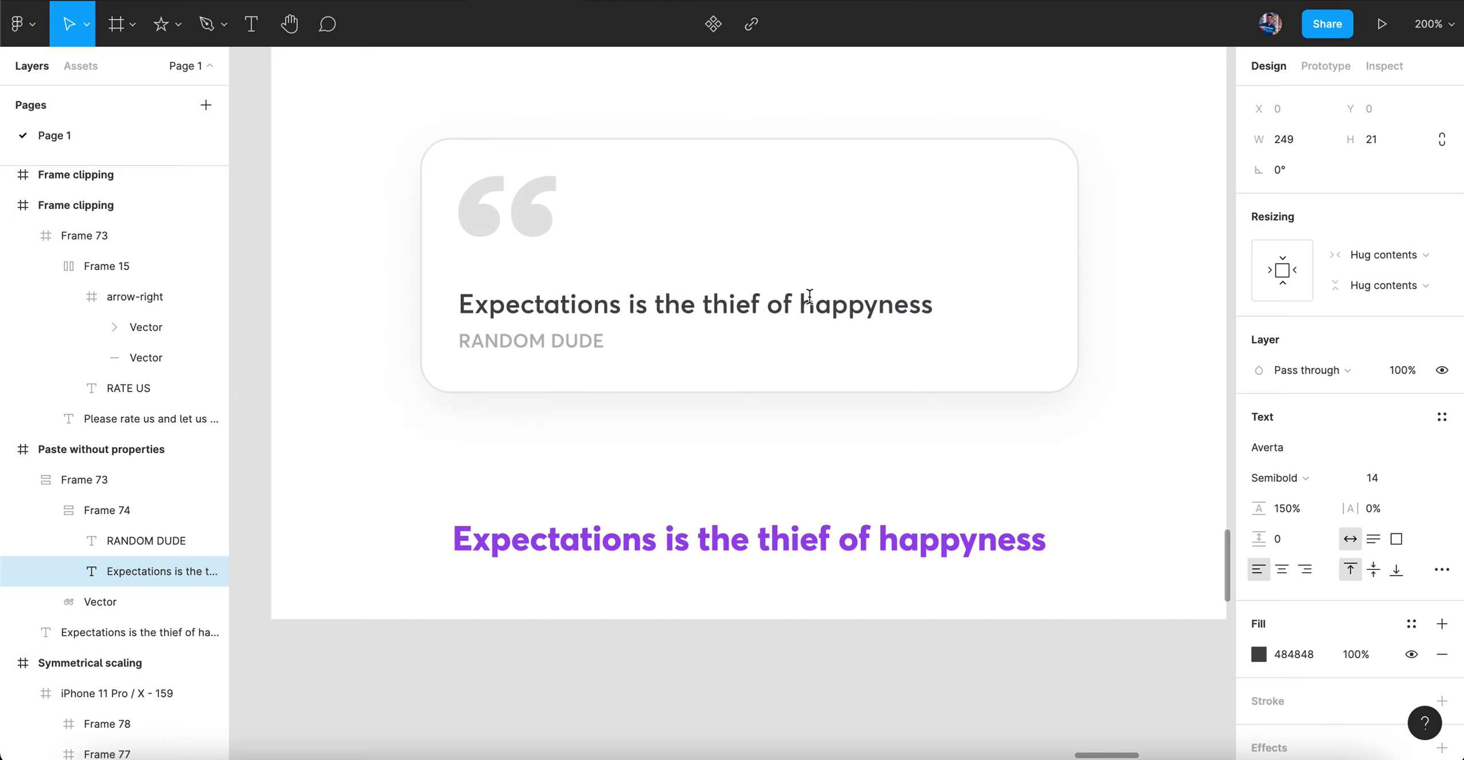